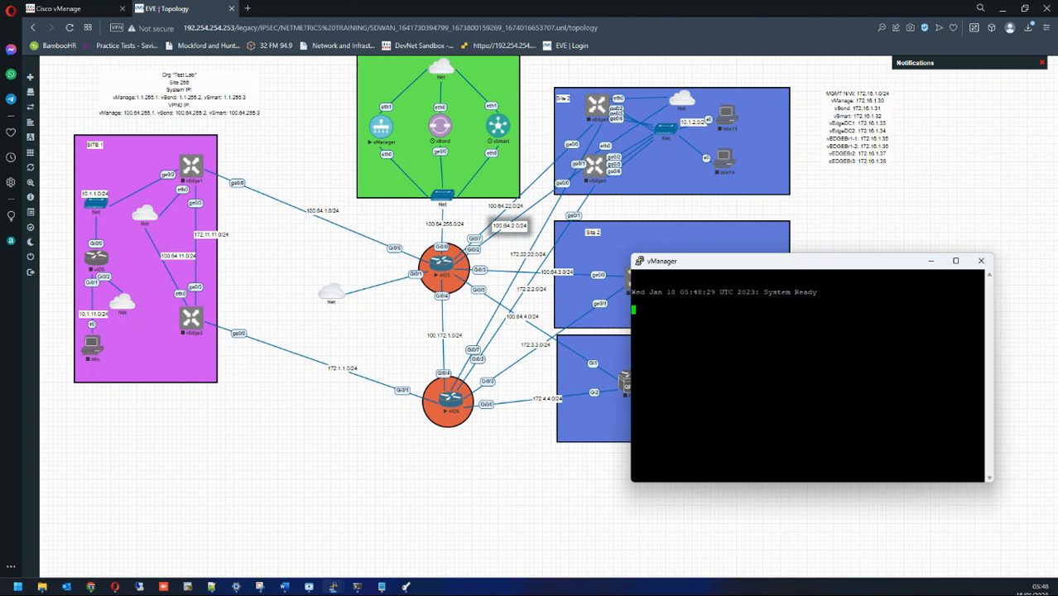
Step: Bring the SD-WAN topology forward and select the org info and MGMT address notes
{"action": "left_click_drag", "start_coordinate": [86, 73], "coordinate": [308, 134]}
{"action": "left_click_drag", "start_coordinate": [934, 84], "coordinate": [810, 200]}
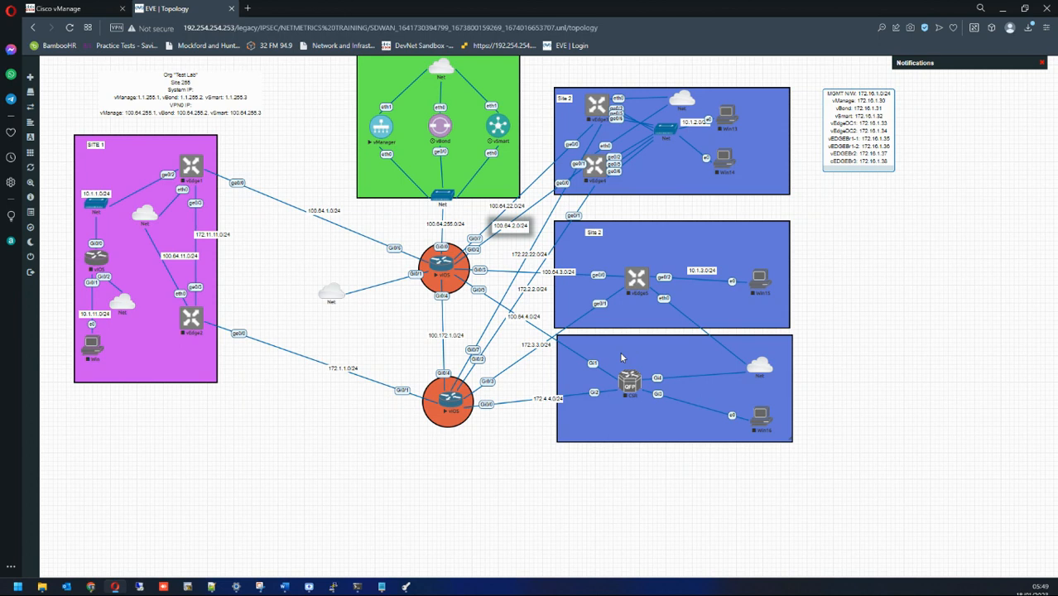
{"action": "left_click", "coordinate": [298, 125]}
{"action": "left_click_drag", "start_coordinate": [313, 84], "coordinate": [541, 176]}
{"action": "left_click", "coordinate": [335, 147]}
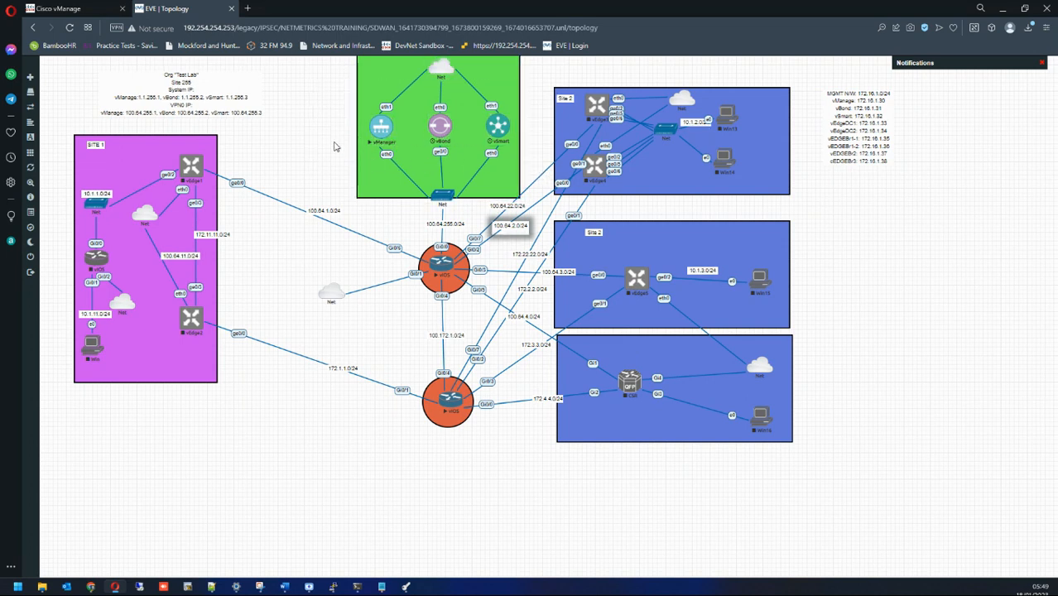
{"action": "left_click_drag", "start_coordinate": [324, 101], "coordinate": [533, 168]}
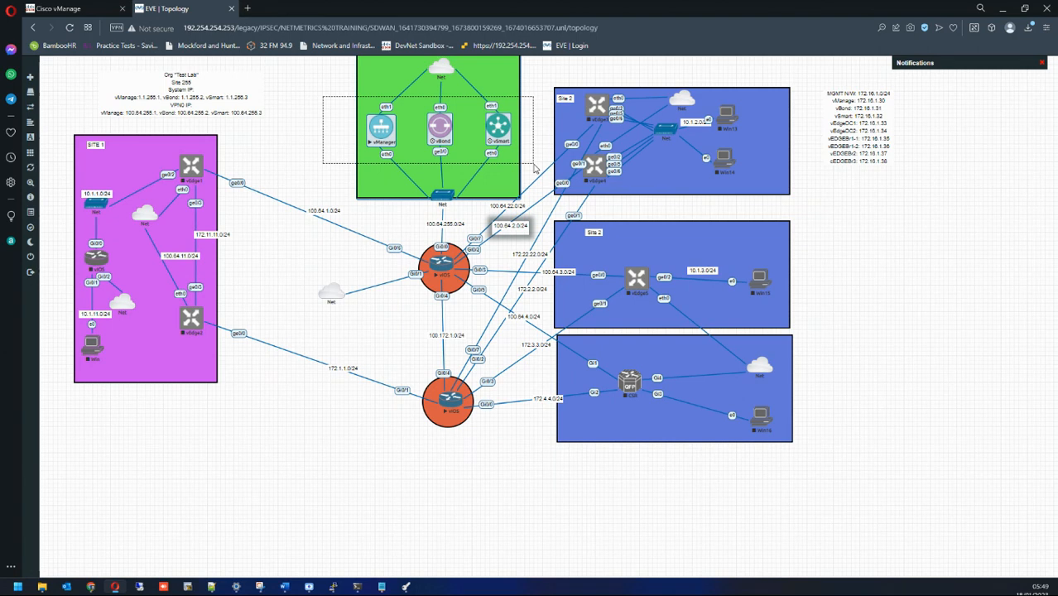
{"action": "left_click_drag", "start_coordinate": [534, 168], "coordinate": [534, 168]}
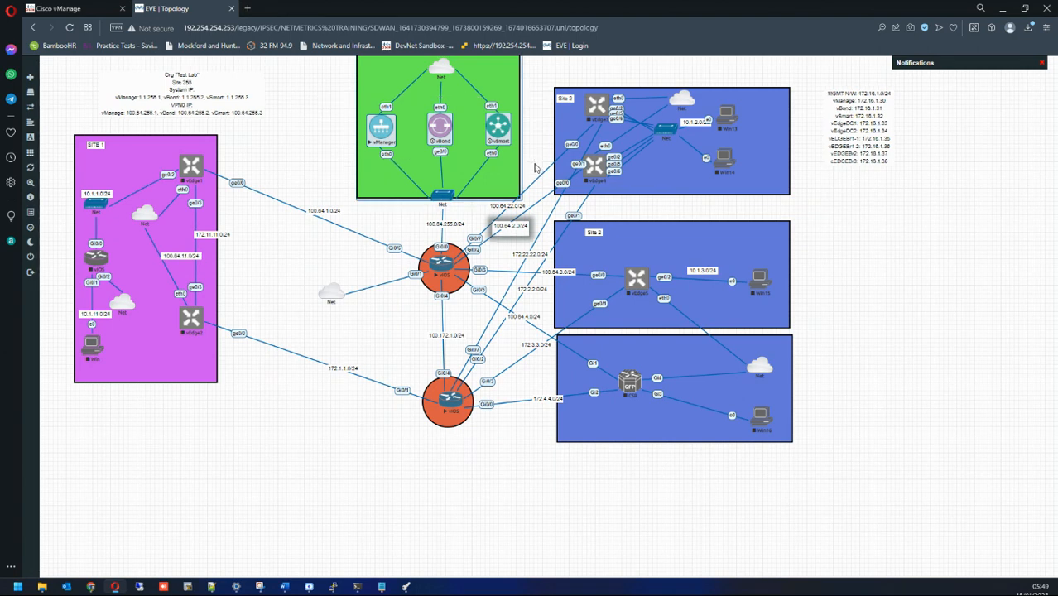
{"action": "left_click", "coordinate": [533, 166]}
{"action": "left_click_drag", "start_coordinate": [307, 100], "coordinate": [538, 157]}
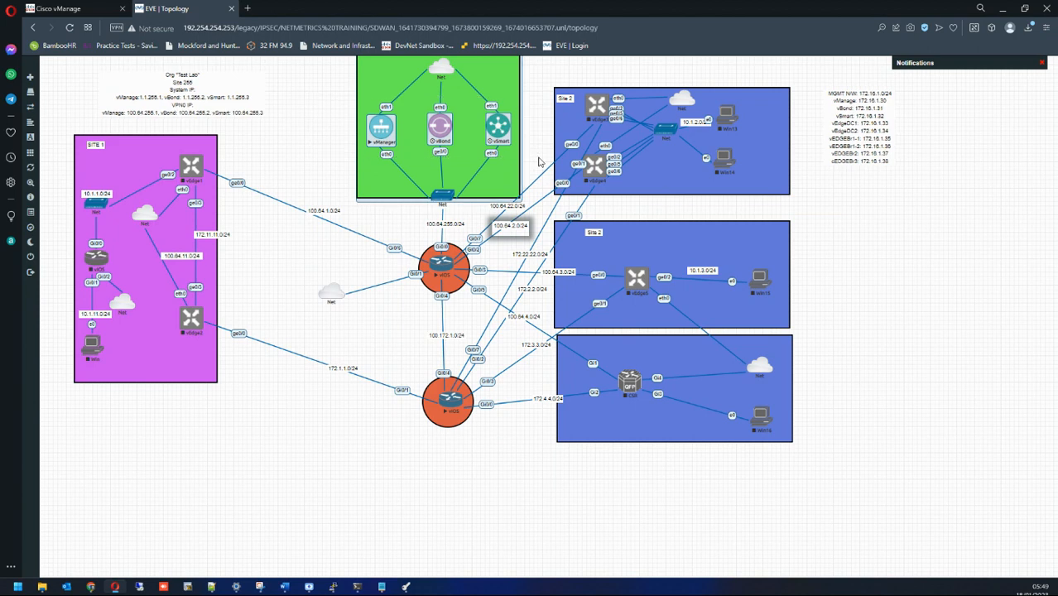
{"action": "left_click", "coordinate": [291, 94]}
{"action": "left_click_drag", "start_coordinate": [305, 93], "coordinate": [535, 163]}
{"action": "left_click", "coordinate": [327, 103]}
{"action": "left_click_drag", "start_coordinate": [328, 97], "coordinate": [539, 163]}
{"action": "left_click", "coordinate": [329, 136]}
{"action": "left_click_drag", "start_coordinate": [322, 108], "coordinate": [548, 170]}
{"action": "left_click", "coordinate": [318, 105]}
{"action": "left_click_drag", "start_coordinate": [319, 106], "coordinate": [543, 168]}
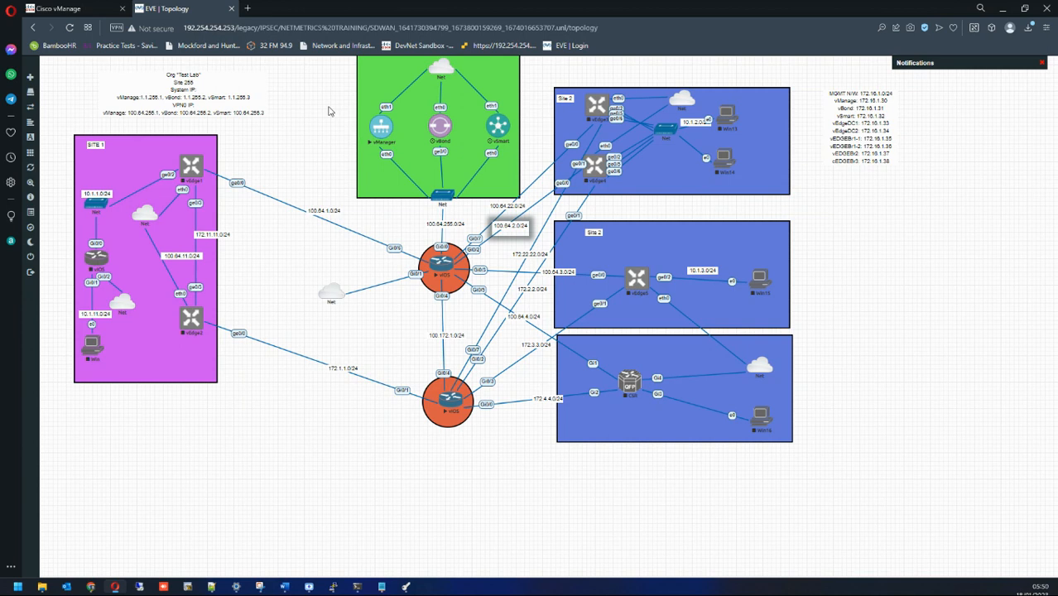
{"action": "left_click_drag", "start_coordinate": [328, 110], "coordinate": [536, 174]}
{"action": "left_click", "coordinate": [319, 120]}
{"action": "left_click_drag", "start_coordinate": [323, 110], "coordinate": [534, 162]}
{"action": "left_click", "coordinate": [314, 142]}
{"action": "left_click_drag", "start_coordinate": [316, 110], "coordinate": [536, 174]}
{"action": "left_click", "coordinate": [532, 172]}
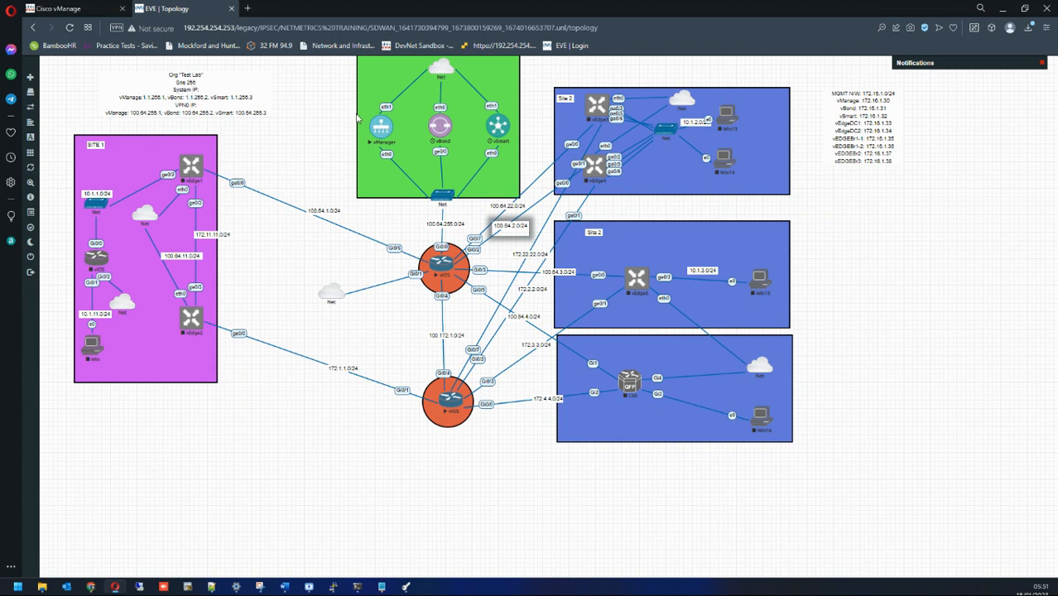
Step: Open the vManager console and log in as admin, setting the initial password
{"action": "left_click", "coordinate": [377, 129]}
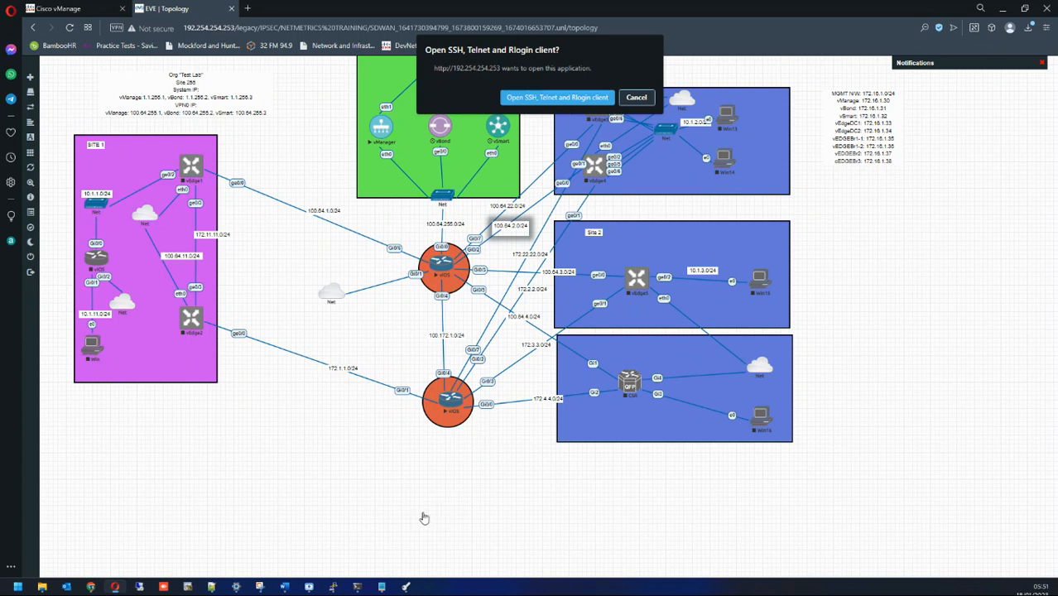
{"action": "left_click", "coordinate": [634, 96]}
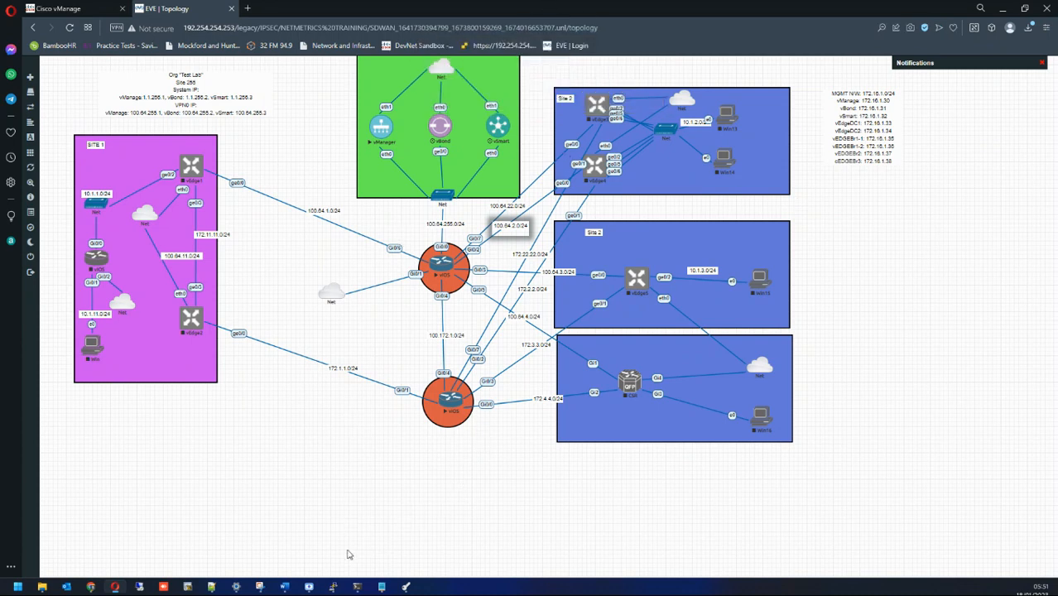
{"action": "mouse_move", "coordinate": [332, 586]}
{"action": "left_click", "coordinate": [384, 529]}
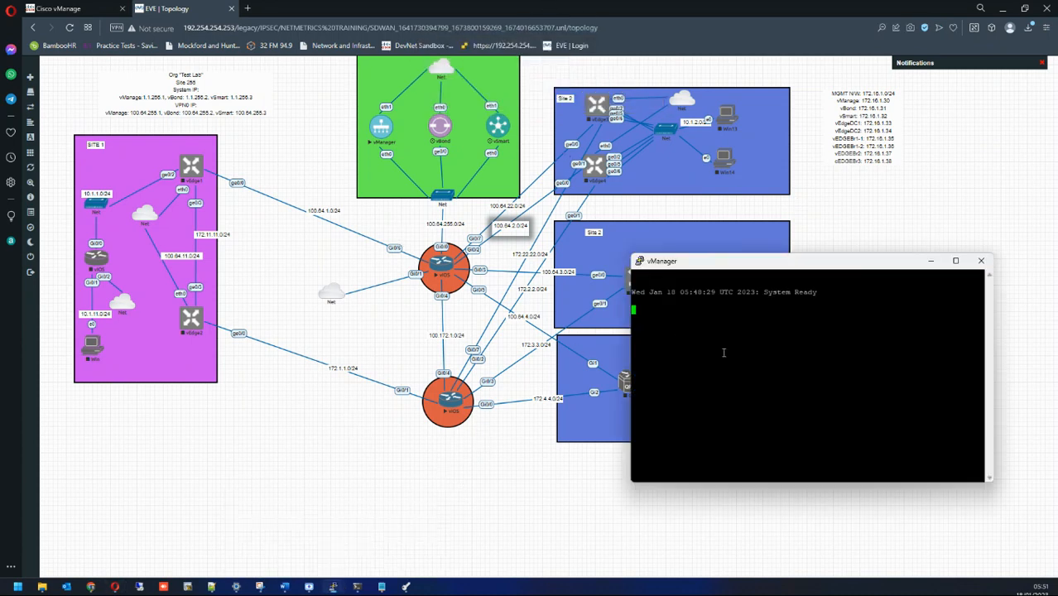
{"action": "key", "text": "Return"}
{"action": "type", "text": "admin"}
{"action": "key", "text": "Return"}
{"action": "key", "text": "Return"}
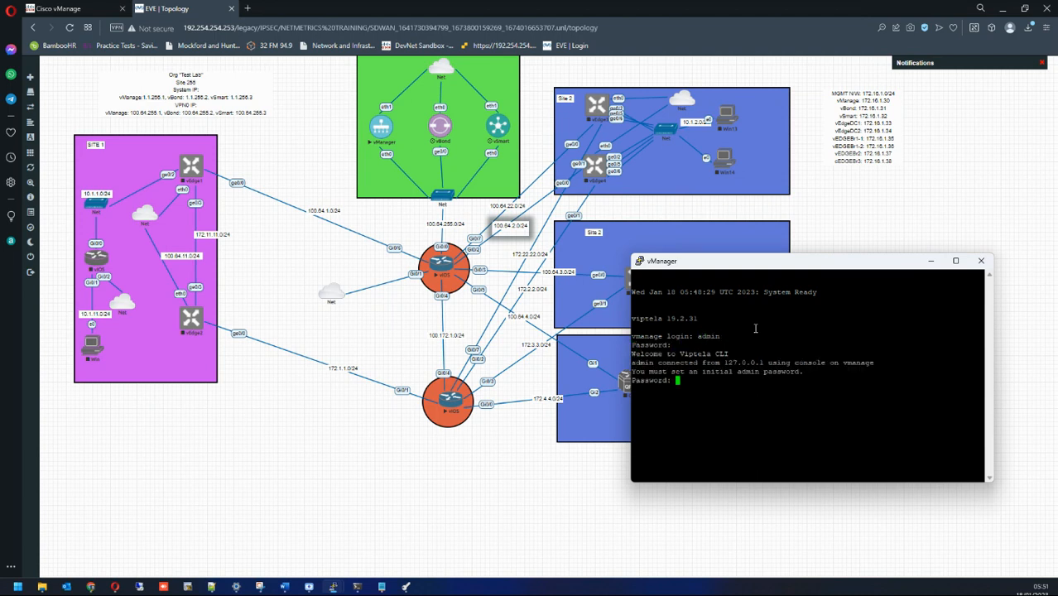
{"action": "key", "text": "Return"}
{"action": "key", "text": "Return"}
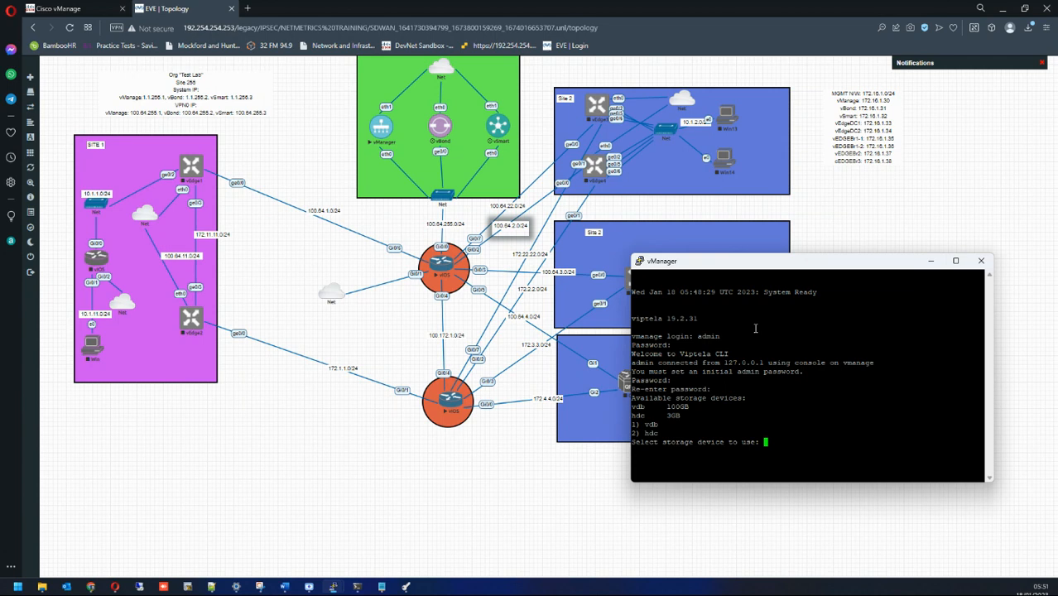
Step: Choose storage device 1 (vdb) and confirm formatting it
{"action": "type", "text": "1"}
{"action": "key", "text": "Return"}
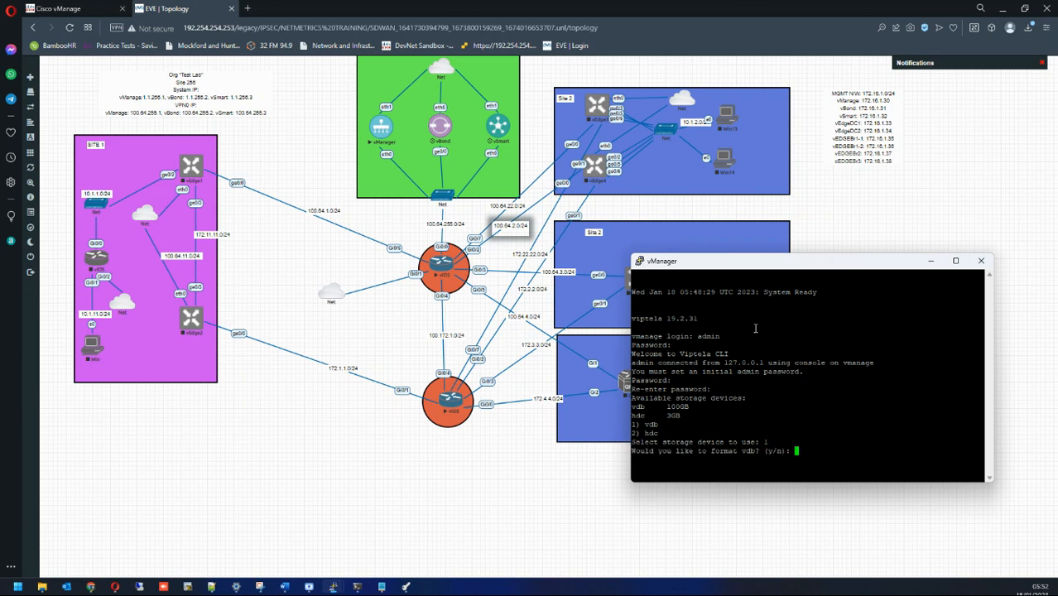
{"action": "type", "text": "y"}
{"action": "key", "text": "Return"}
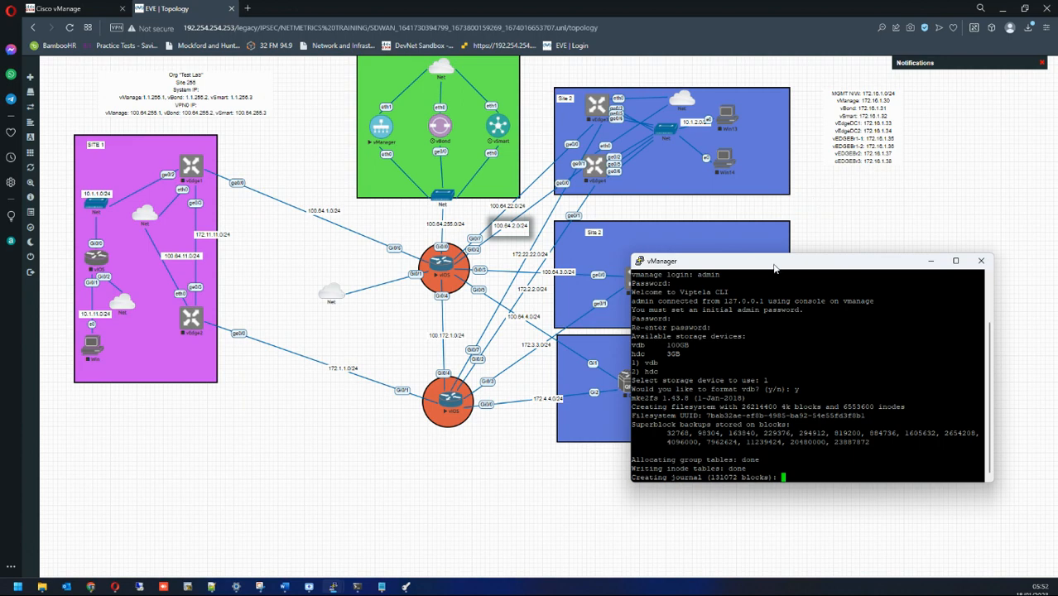
Step: Move the vManager console to the top and stretch it over the right side down to the taskbar
{"action": "left_click_drag", "start_coordinate": [769, 269], "coordinate": [695, 58]}
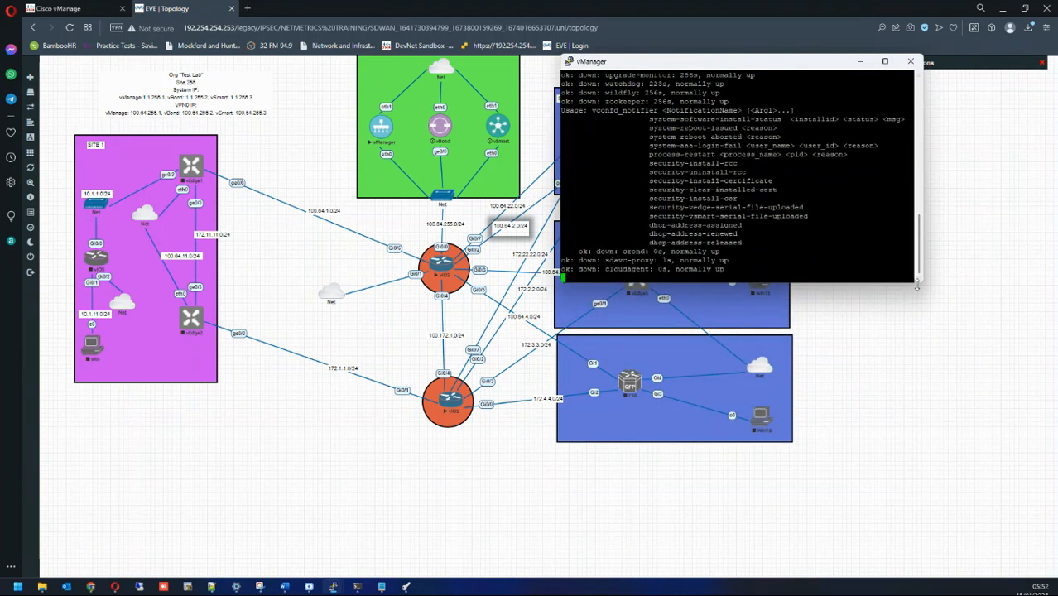
{"action": "left_click_drag", "start_coordinate": [919, 283], "coordinate": [1054, 570]}
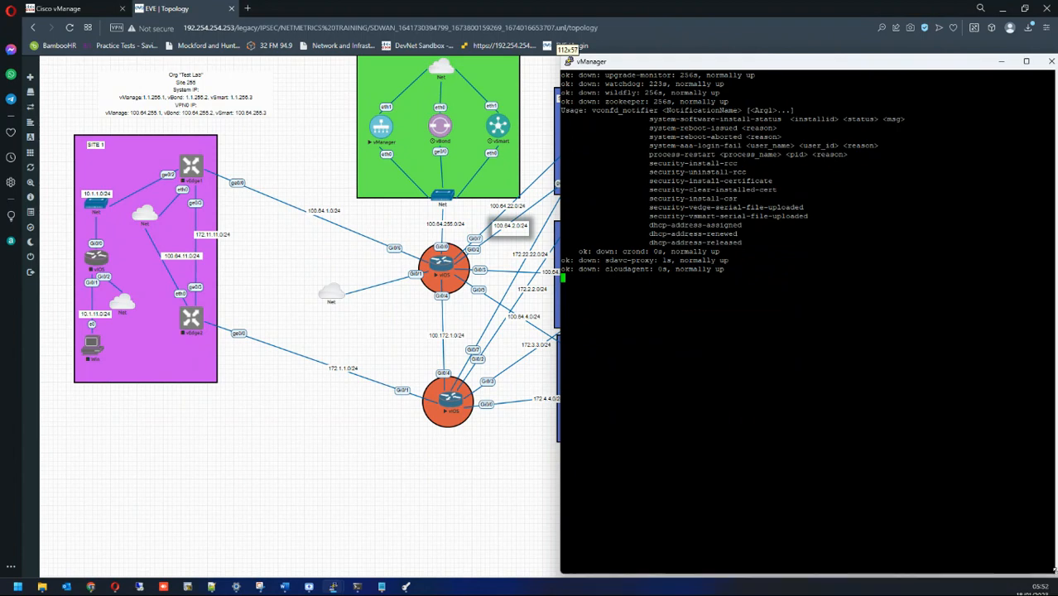
{"action": "left_click_drag", "start_coordinate": [569, 61], "coordinate": [521, 1]}
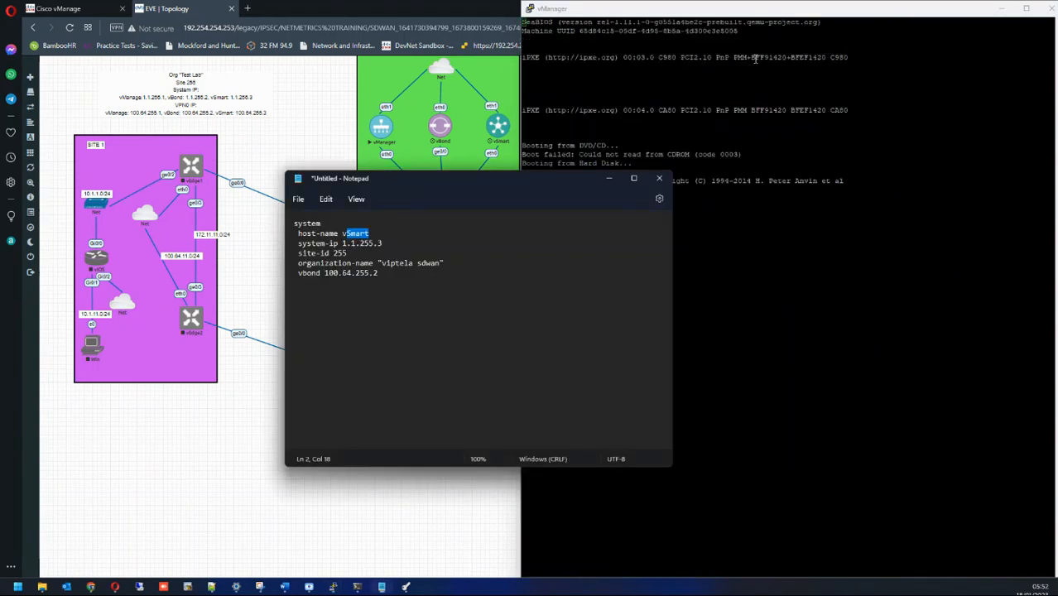
Step: Change the Notepad snippet's host-name from vSmart to vManage
{"action": "left_click_drag", "start_coordinate": [556, 180], "coordinate": [0, 180]}
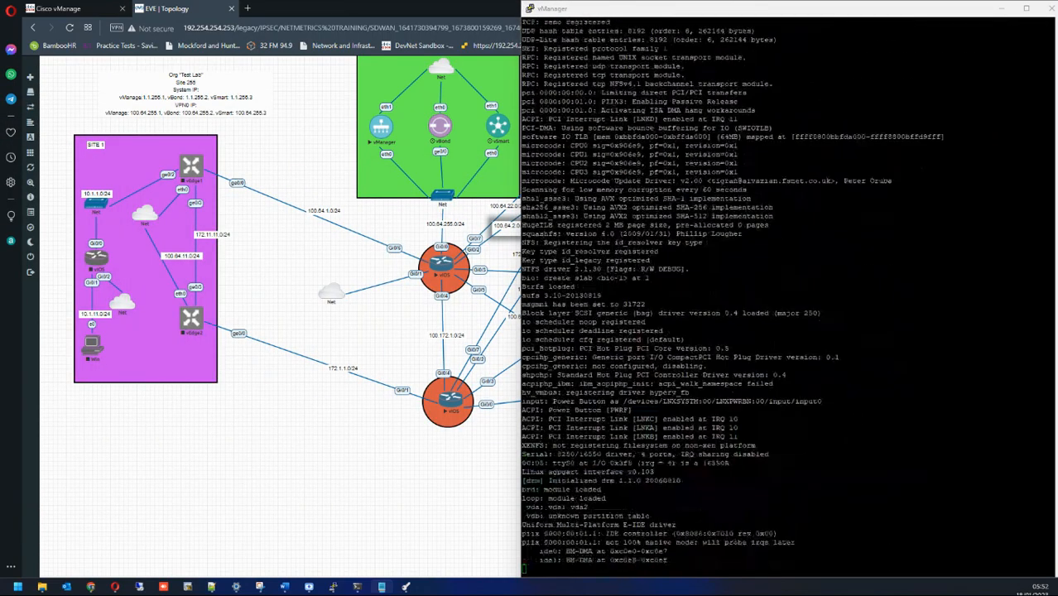
{"action": "left_click_drag", "start_coordinate": [0, 83], "coordinate": [555, 161]}
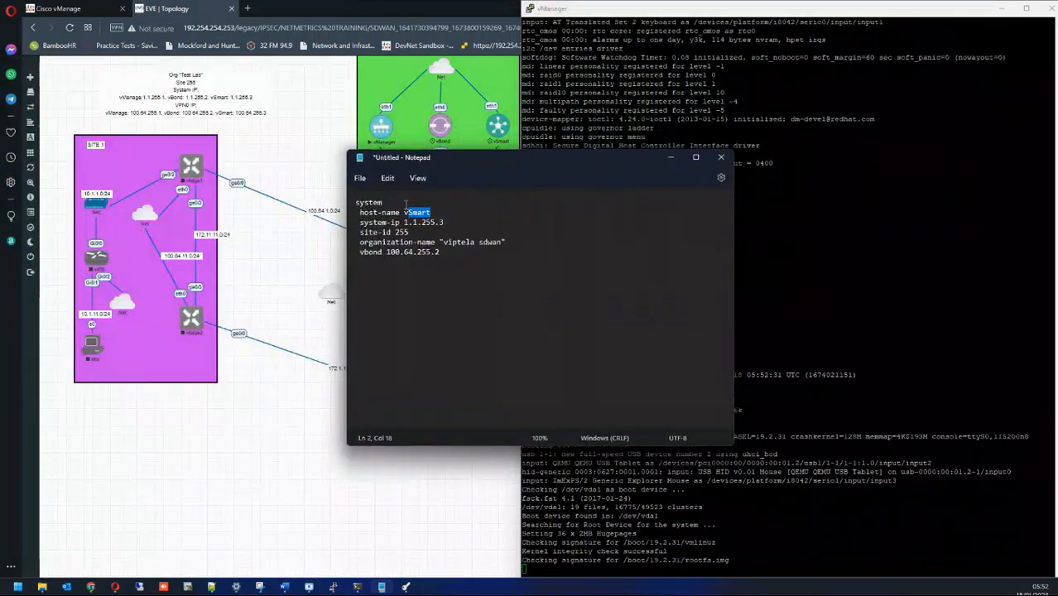
{"action": "left_click_drag", "start_coordinate": [407, 213], "coordinate": [449, 216]}
{"action": "type", "text": "Manage"}
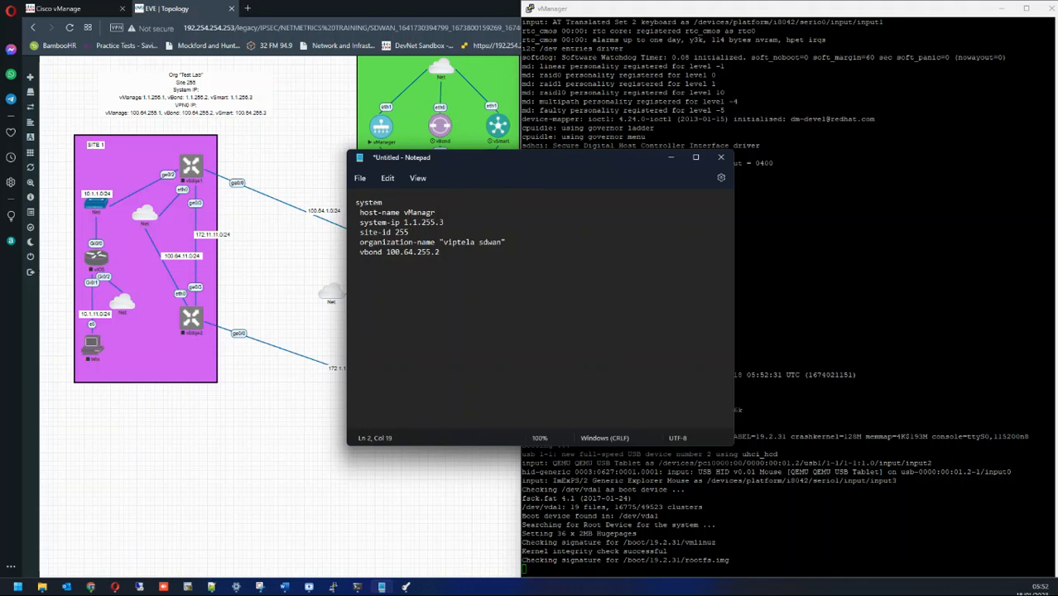
Step: Change the system-ip to 1.1.255.1 and shrink the Notepad window aside
{"action": "left_click_drag", "start_coordinate": [521, 163], "coordinate": [408, 184]}
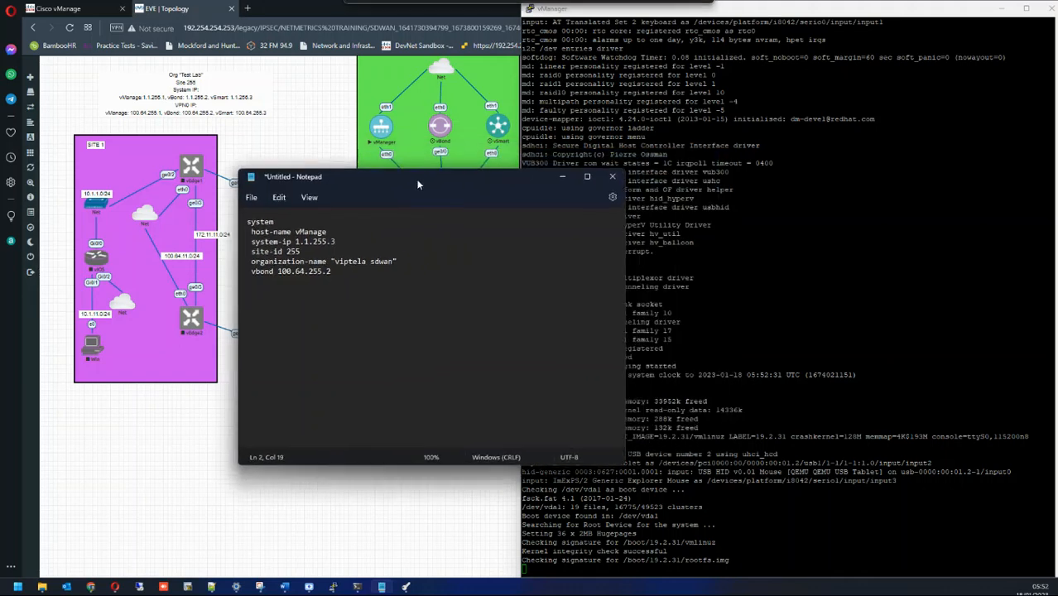
{"action": "double_click", "coordinate": [339, 242]}
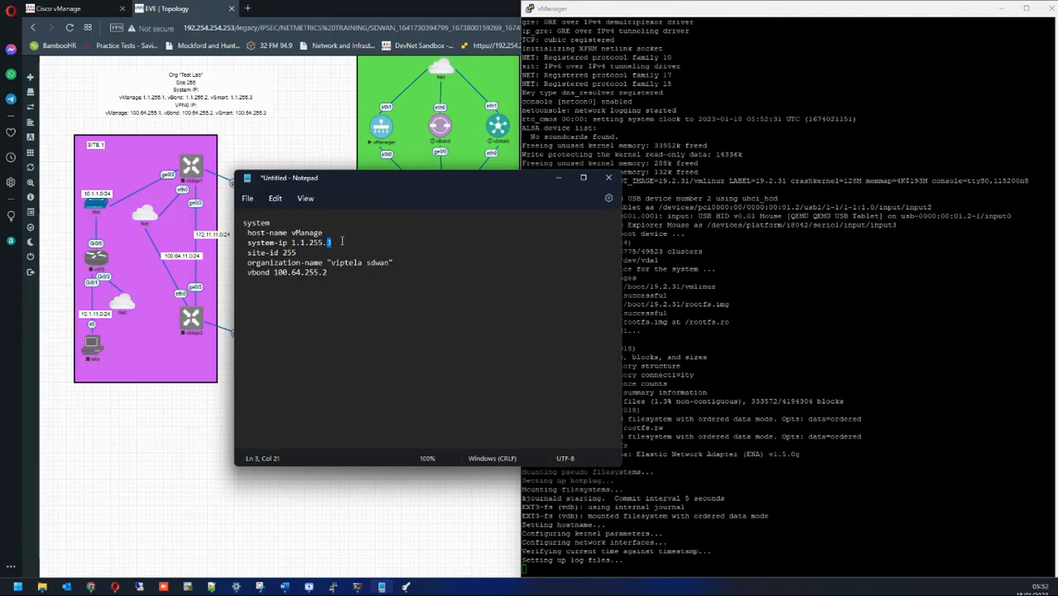
{"action": "type", "text": "1"}
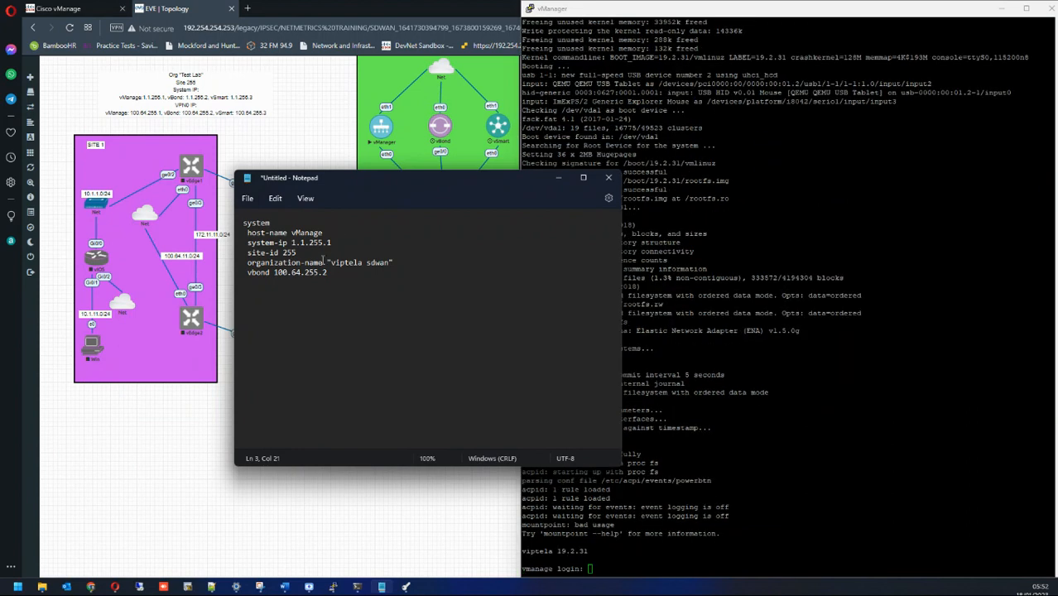
{"action": "left_click_drag", "start_coordinate": [347, 182], "coordinate": [265, 245]}
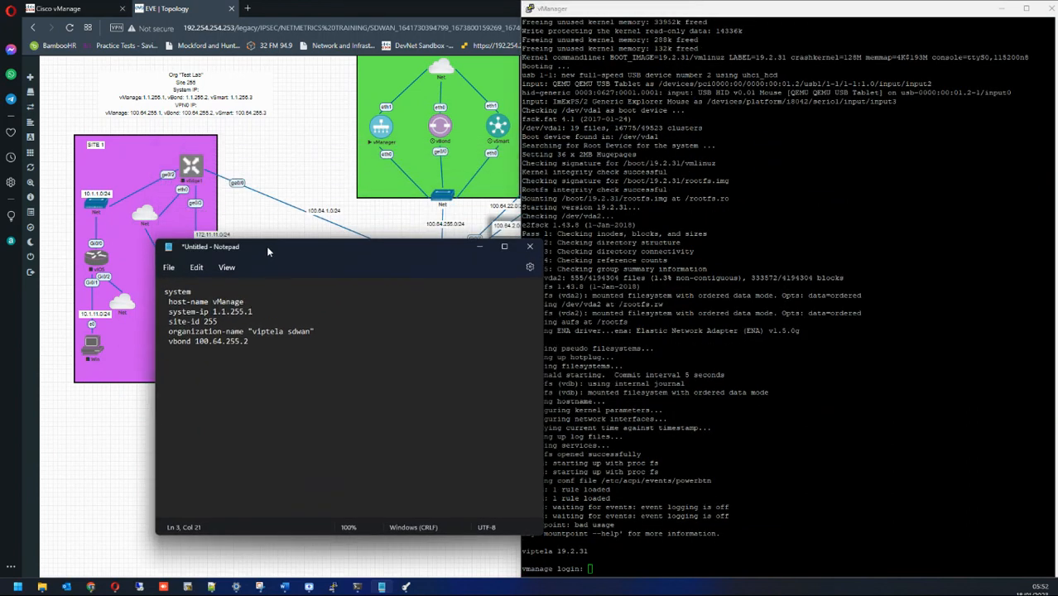
{"action": "left_click_drag", "start_coordinate": [155, 240], "coordinate": [216, 394]}
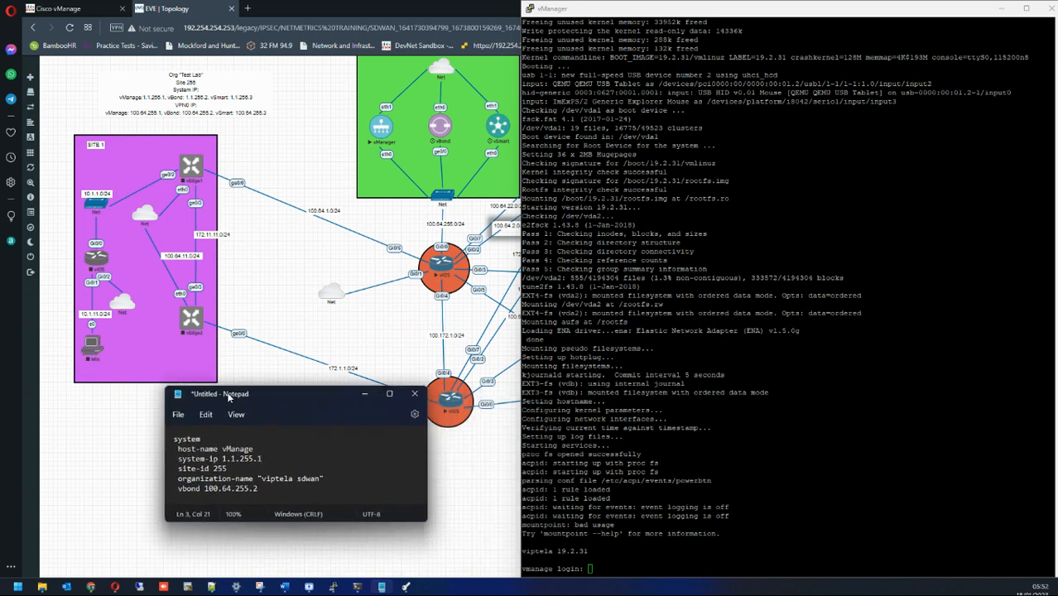
{"action": "left_click", "coordinate": [1037, 406]}
Step: Attempt the admin login while vManage is still showing System Initializing
{"action": "type", "text": "admin"}
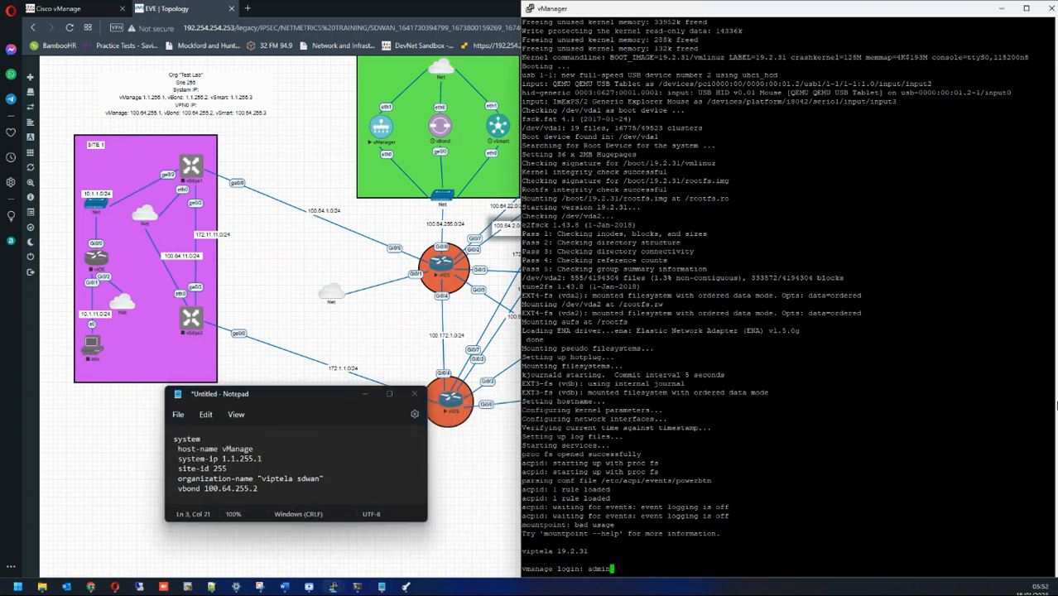
{"action": "key", "text": "Return"}
{"action": "key", "text": "Return"}
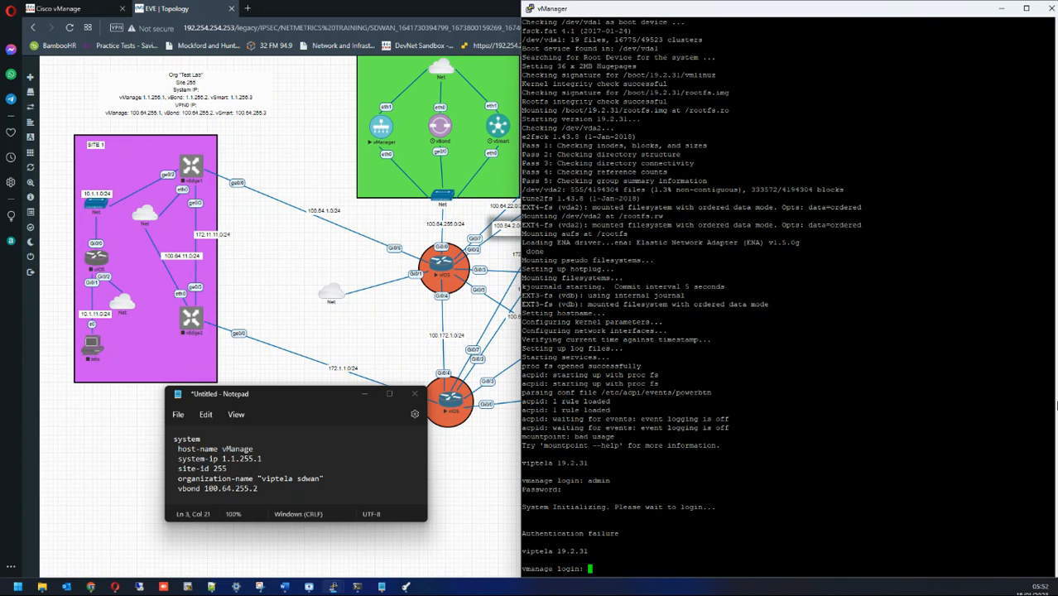
{"action": "type", "text": "admin"}
{"action": "key", "text": "Return"}
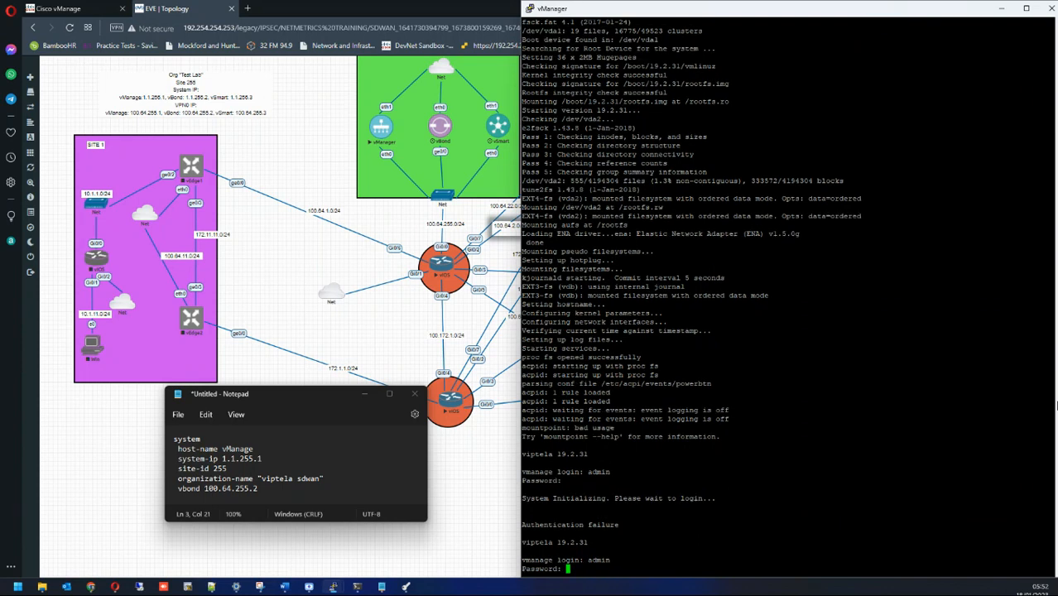
{"action": "key", "text": "Return"}
{"action": "key", "text": "Return"}
{"action": "key", "text": "Return"}
{"action": "key", "text": "Return"}
{"action": "key", "text": "Return"}
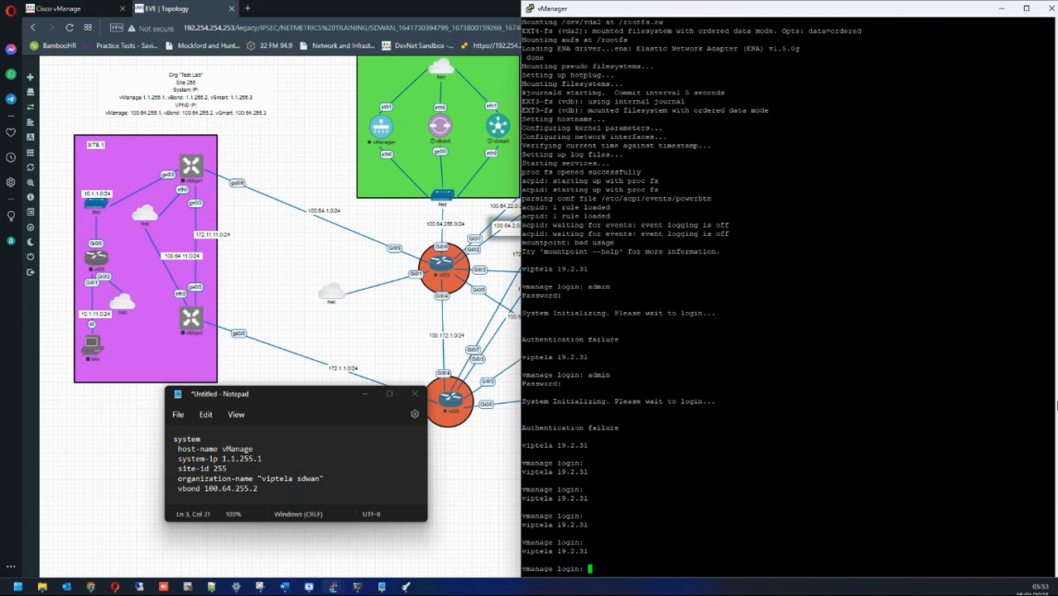
{"action": "left_click_drag", "start_coordinate": [742, 408], "coordinate": [523, 401]}
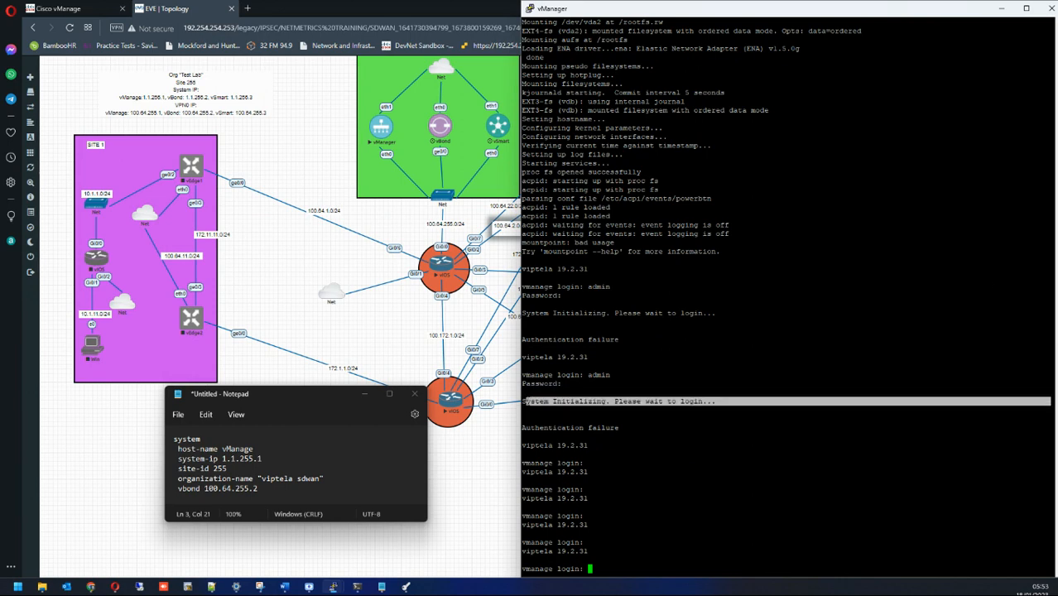
{"action": "left_click", "coordinate": [540, 404]}
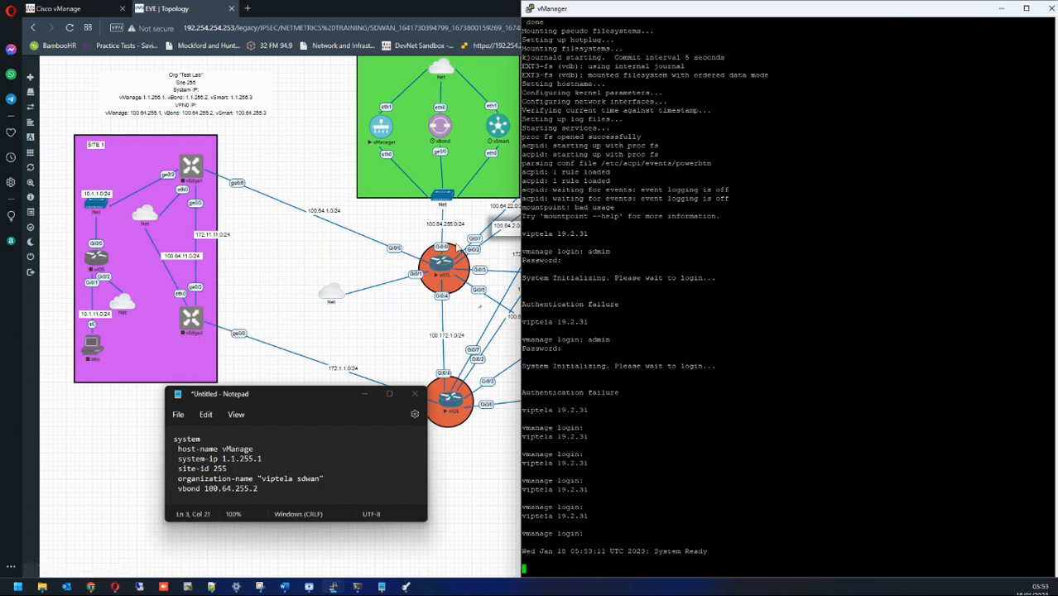
{"action": "left_click_drag", "start_coordinate": [321, 397], "coordinate": [265, 427]}
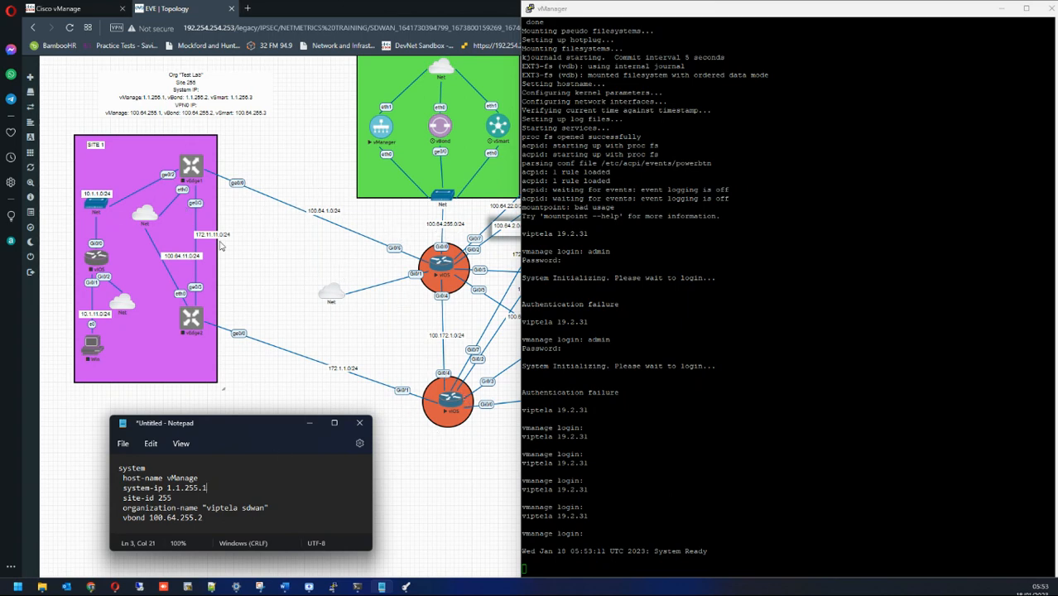
Step: Once the console reports System Ready, log in as admin with the account password
{"action": "left_click", "coordinate": [821, 491]}
{"action": "key", "text": "Return"}
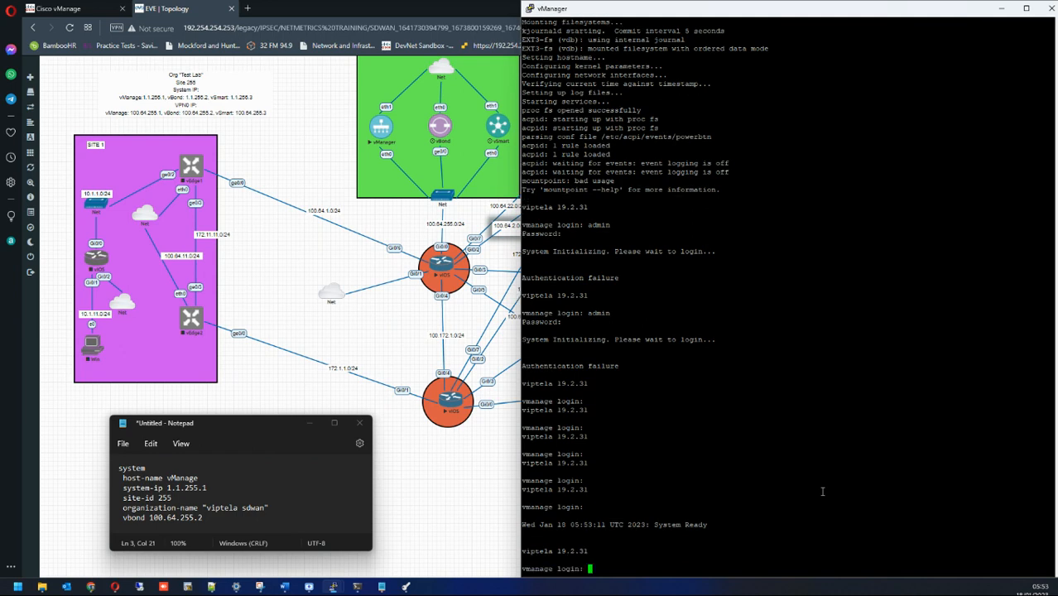
{"action": "double_click", "coordinate": [695, 525]}
{"action": "type", "text": "admin"}
{"action": "key", "text": "Return"}
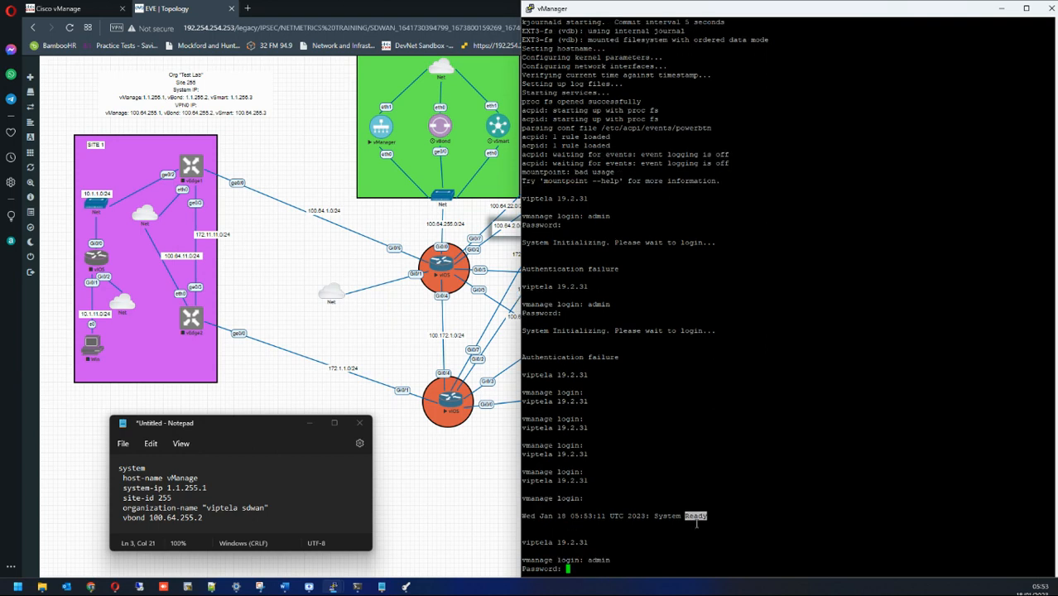
{"action": "type", "text": "admin"}
{"action": "key", "text": "Return"}
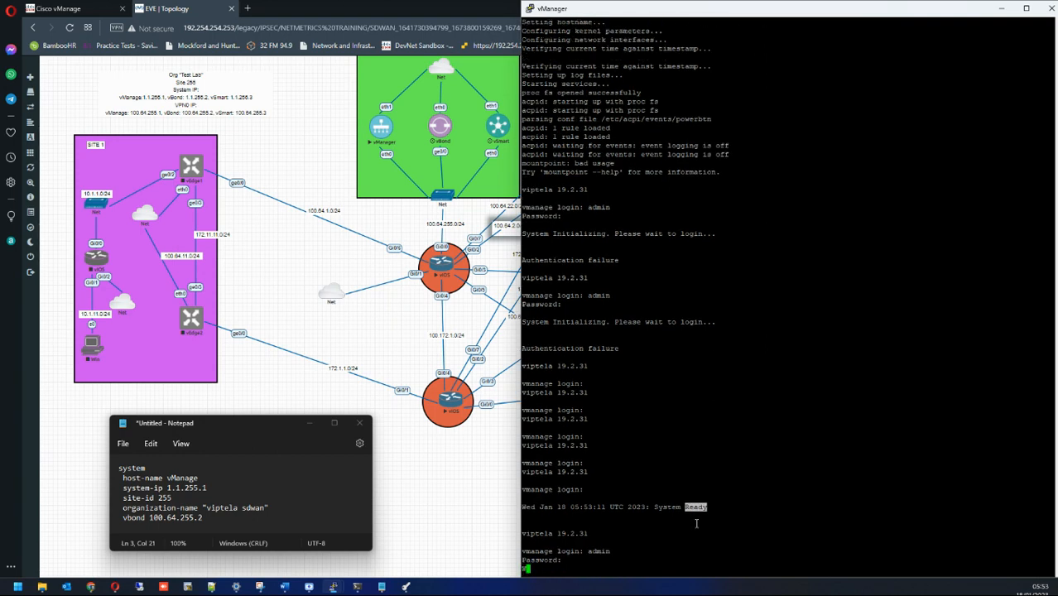
Step: Enter configuration mode with config t and open the system section
{"action": "key", "text": "Return"}
{"action": "key", "text": "Return"}
{"action": "key", "text": "Return"}
{"action": "key", "text": "Return"}
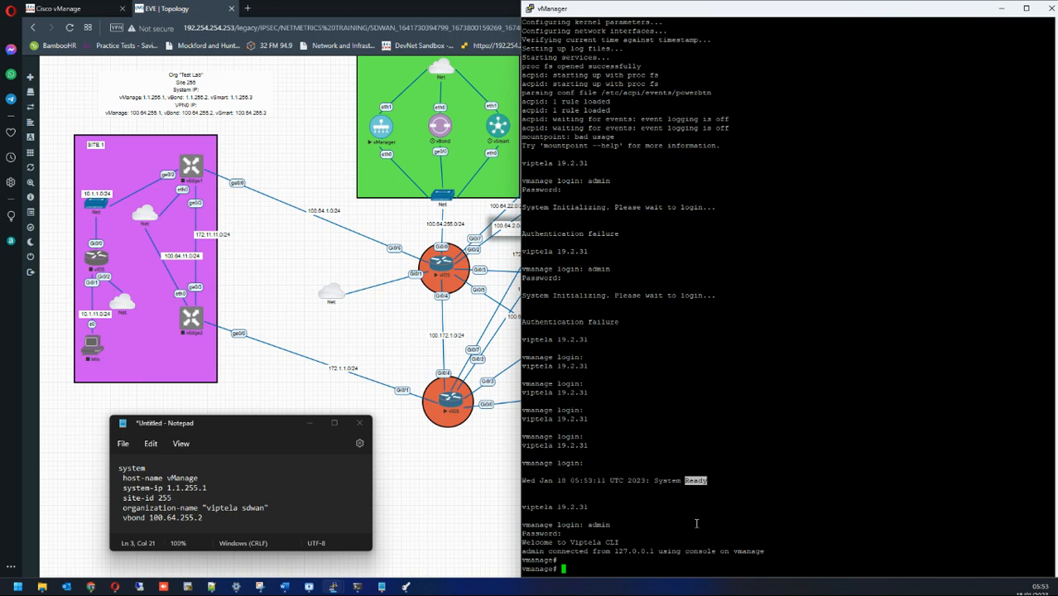
{"action": "type", "text": "config t"}
{"action": "key", "text": "Return"}
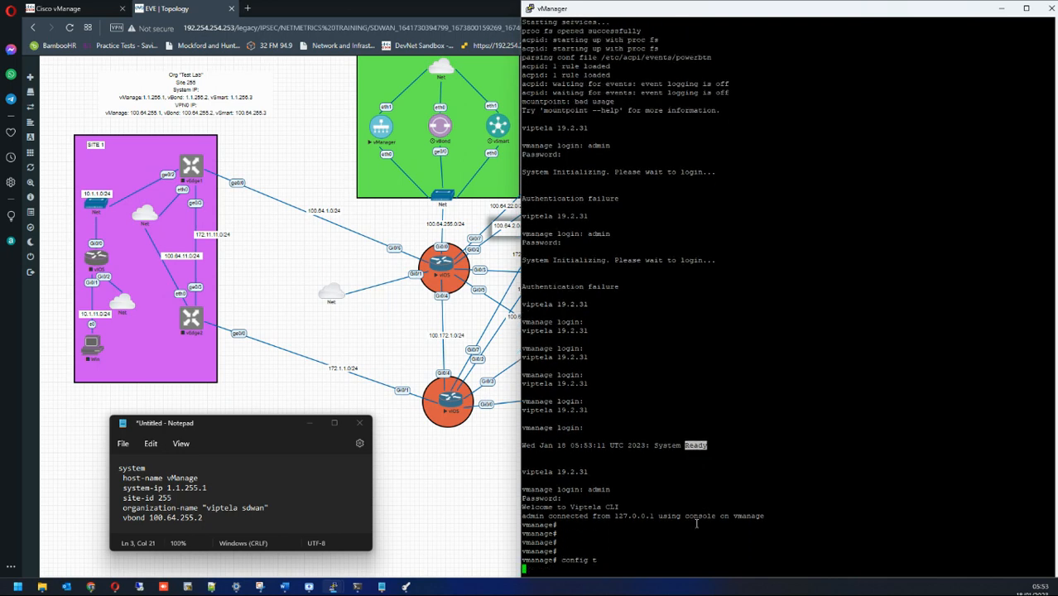
{"action": "key", "text": "Return"}
{"action": "key", "text": "Return"}
{"action": "key", "text": "Return"}
{"action": "type", "text": "system"}
{"action": "key", "text": "Return"}
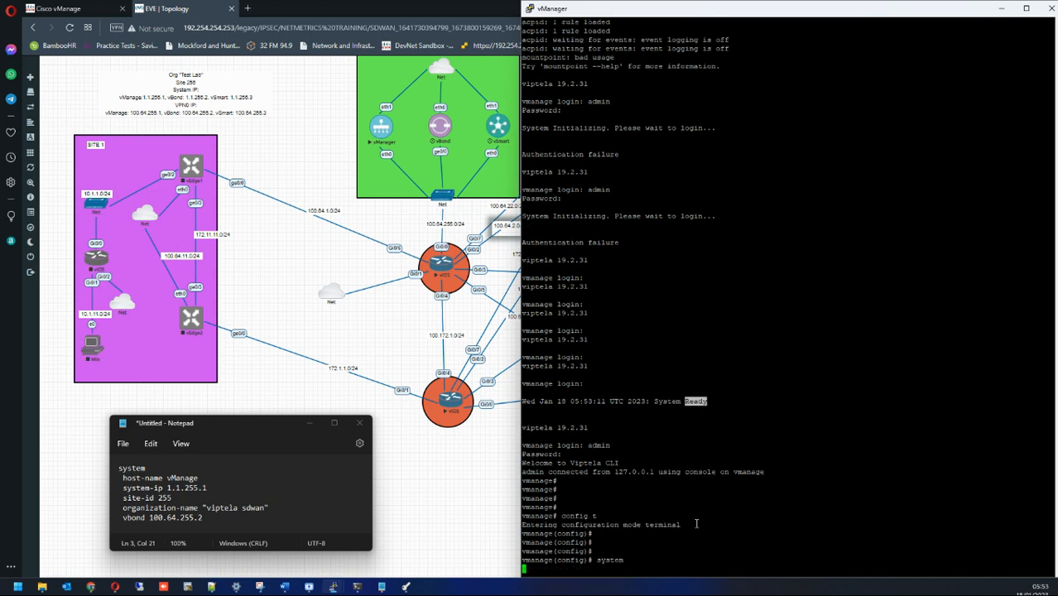
{"action": "key", "text": "Return"}
{"action": "key", "text": "Return"}
{"action": "key", "text": "Return"}
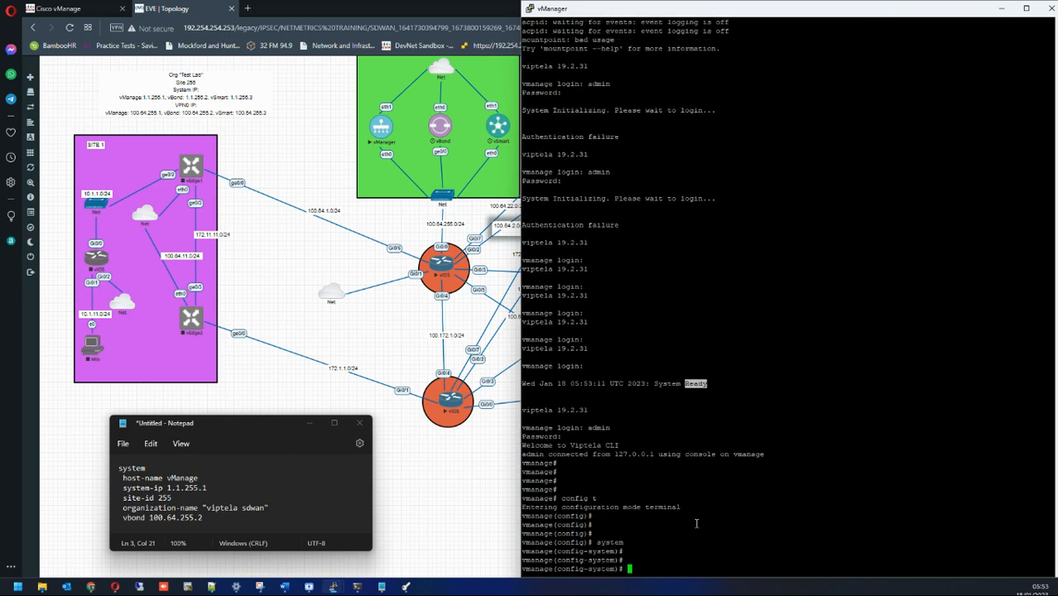
Step: Set site-id 255, system-ip 1.1.255.1, host-name vManage, vbond 100.64.255.2, organization-name 'viptela sdwan'
{"action": "type", "text": "site-id 255"}
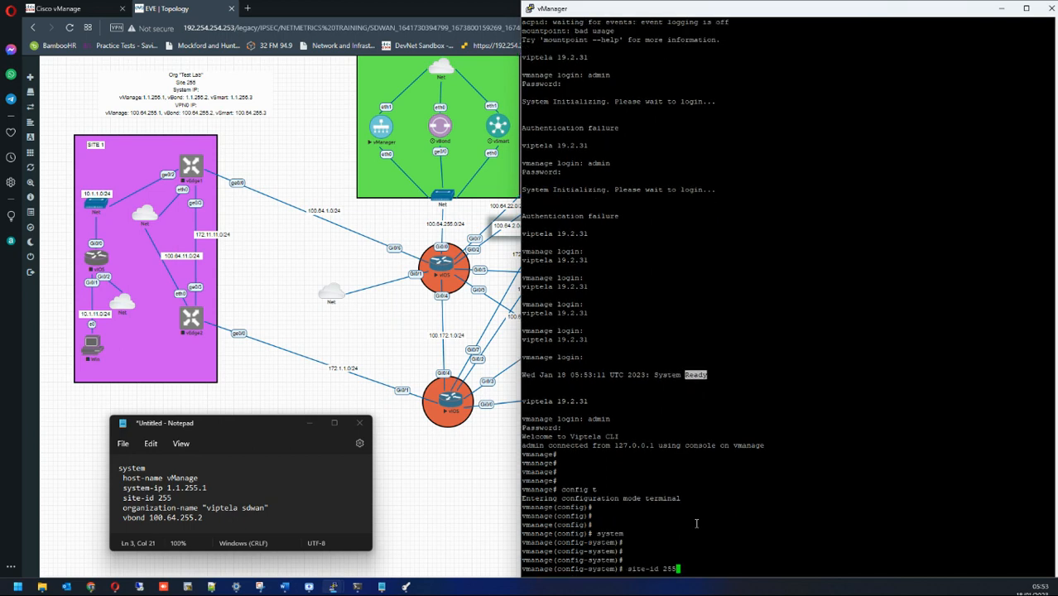
{"action": "key", "text": "Return"}
{"action": "type", "text": "system-i"}
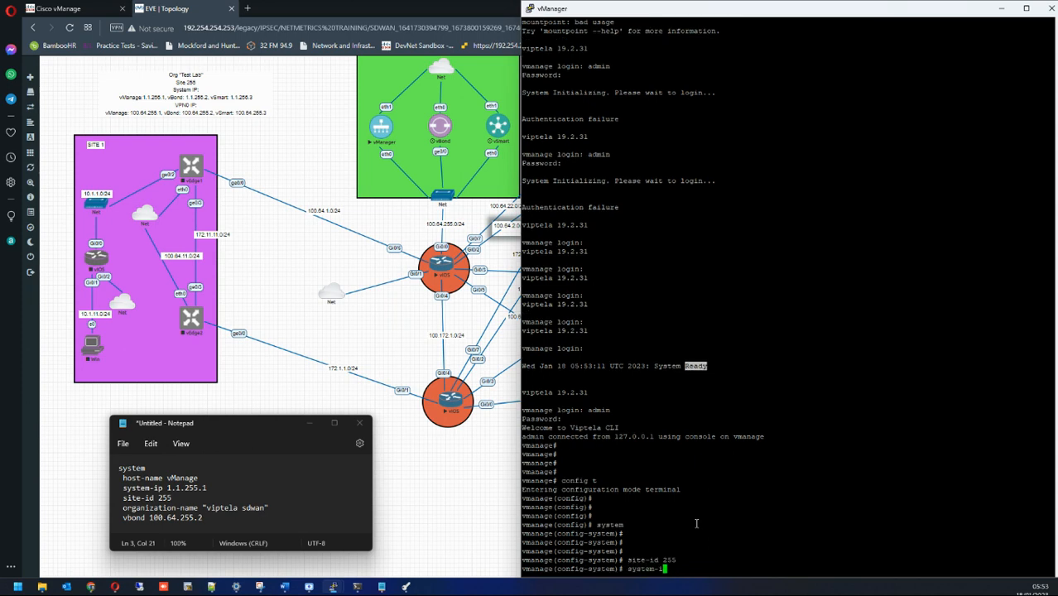
{"action": "type", "text": "p 1.1.255.1"}
{"action": "key", "text": "Return"}
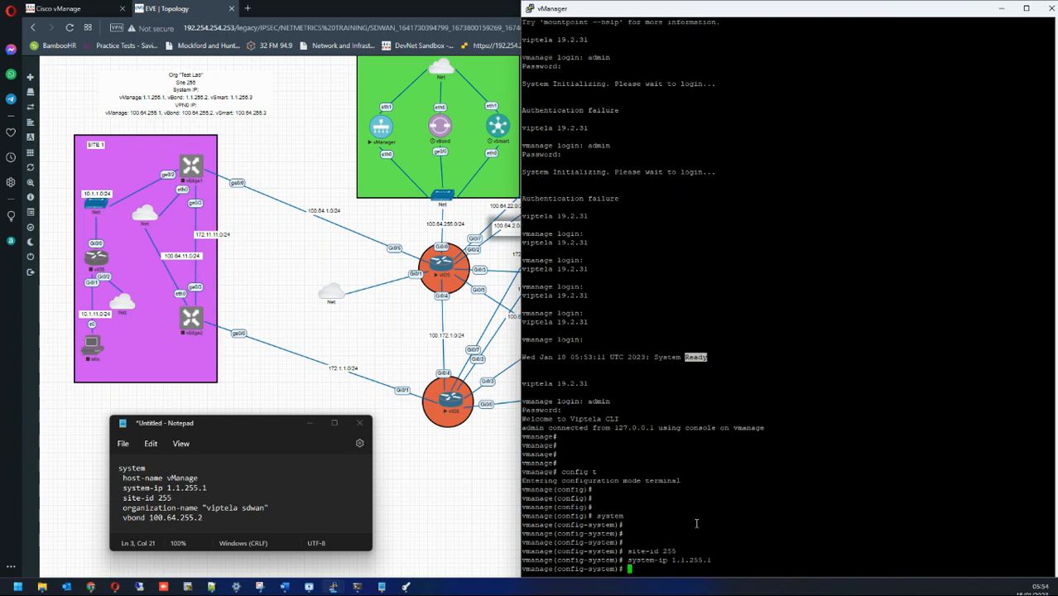
{"action": "type", "text": "host-name vManage"}
{"action": "key", "text": "Return"}
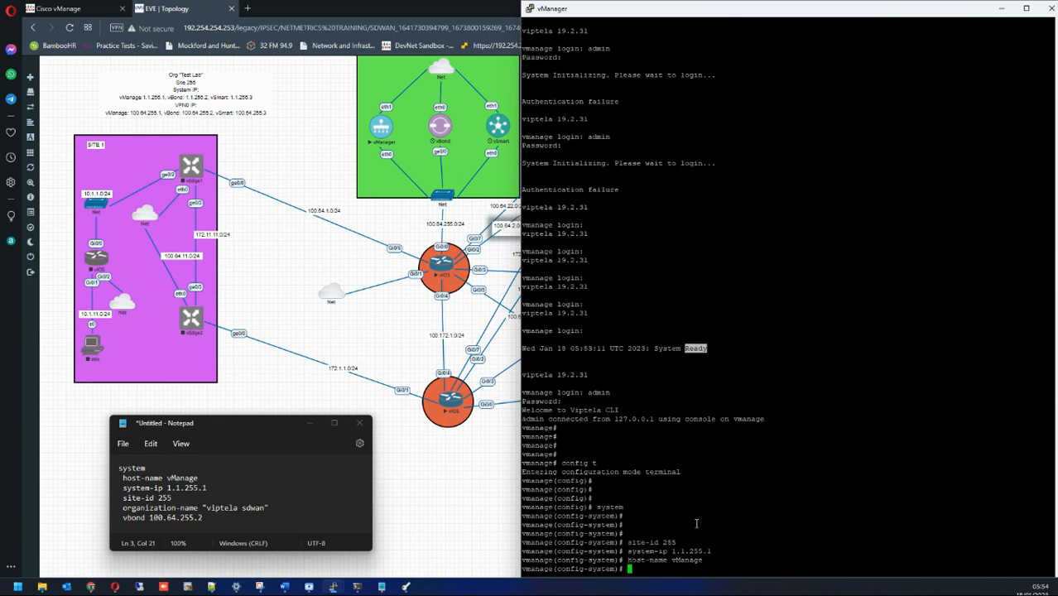
{"action": "type", "text": "vbond 100.64.255.2"}
{"action": "key", "text": "Return"}
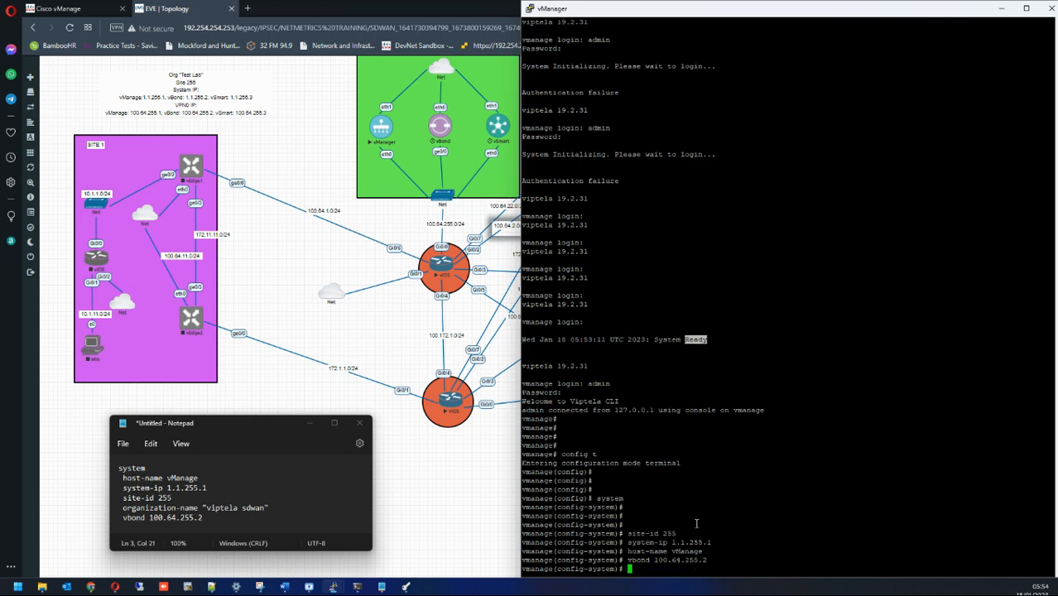
{"action": "type", "text": "organization-name \"viptela sdwan\""}
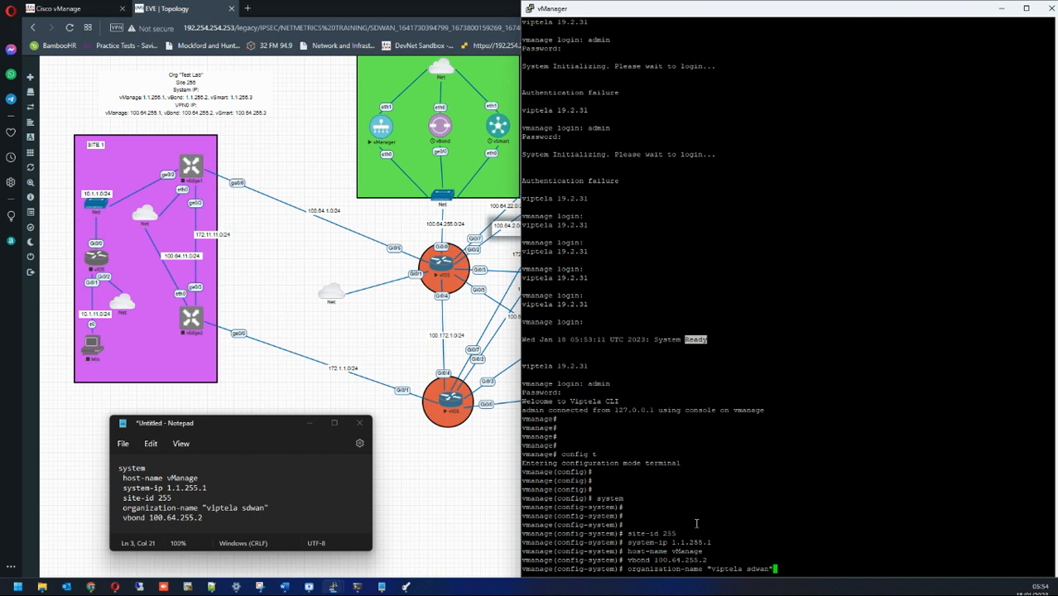
{"action": "key", "text": "Return"}
Step: Commit the system settings and exit the system section
{"action": "key", "text": "Return"}
{"action": "key", "text": "Return"}
{"action": "type", "text": "commit"}
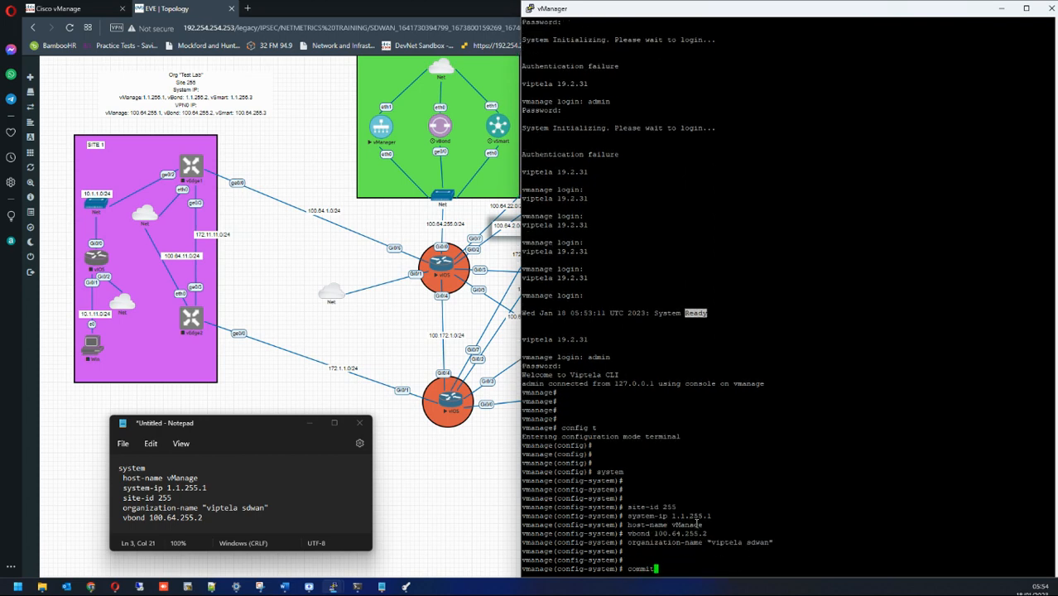
{"action": "key", "text": "Return"}
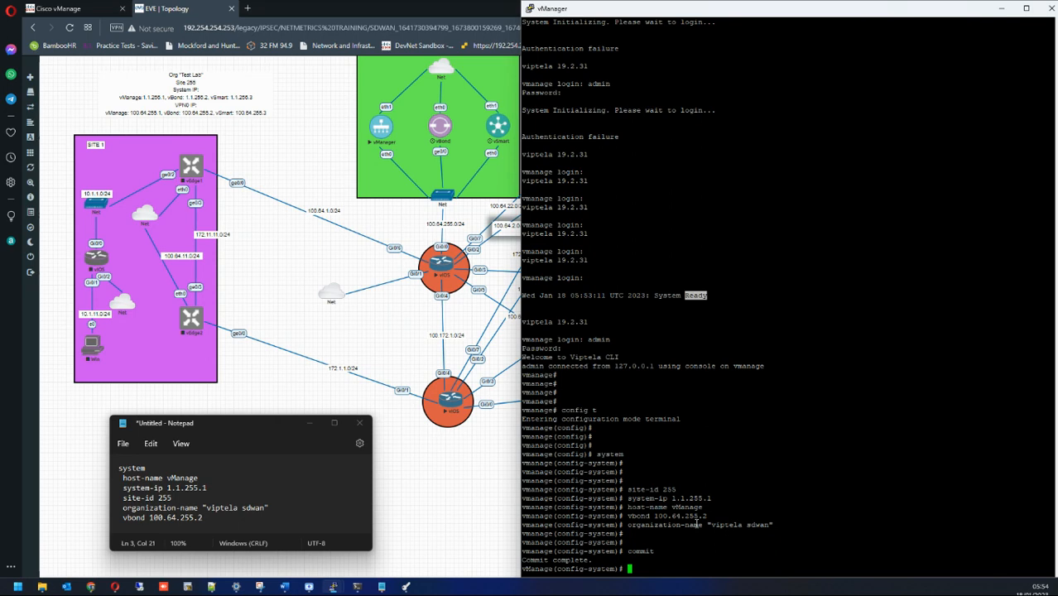
{"action": "type", "text": "exit"}
{"action": "key", "text": "Return"}
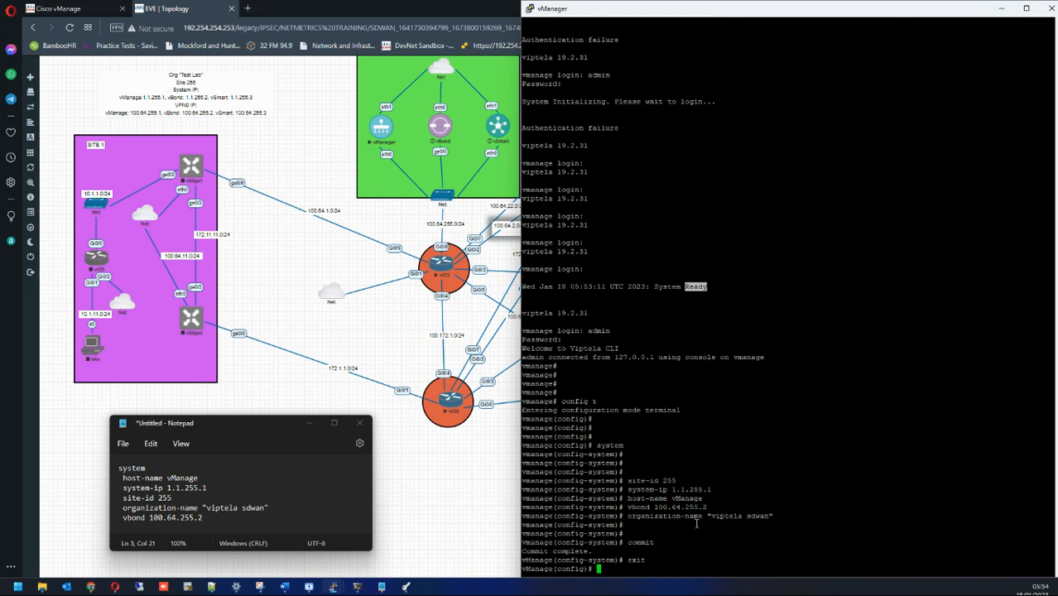
{"action": "key", "text": "Return"}
{"action": "key", "text": "Return"}
{"action": "key", "text": "Return"}
{"action": "key", "text": "Return"}
{"action": "key", "text": "Return"}
{"action": "key", "text": "Return"}
{"action": "key", "text": "Return"}
{"action": "key", "text": "Return"}
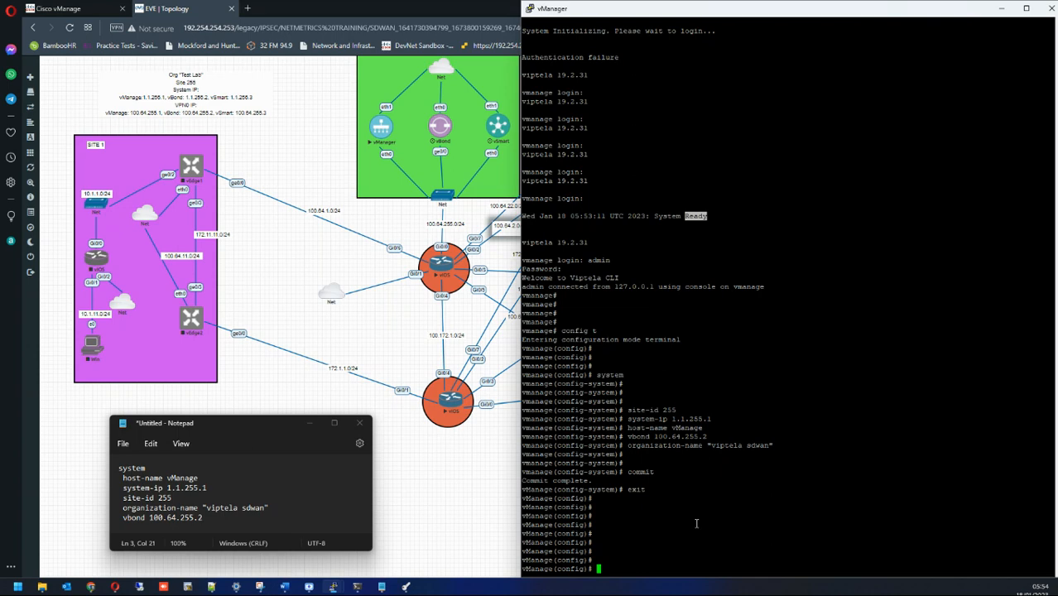
{"action": "key", "text": "Return"}
{"action": "key", "text": "Return"}
{"action": "type", "text": "show "}
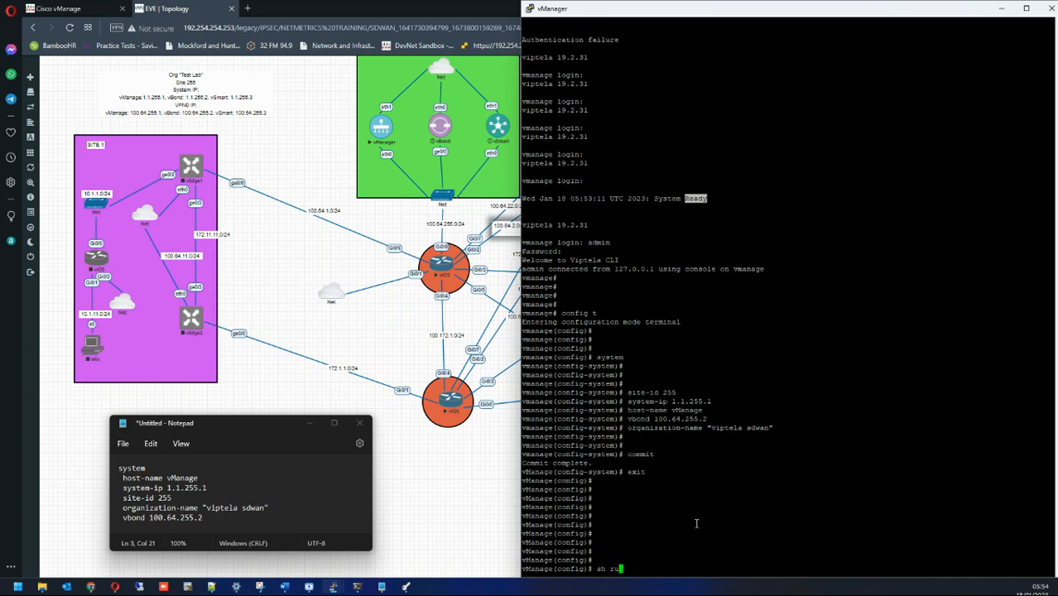
{"action": "type", "text": "f"}
Step: Show the full running configuration and review the committed system section
{"action": "key", "text": "Tab"}
{"action": "key", "text": "Return"}
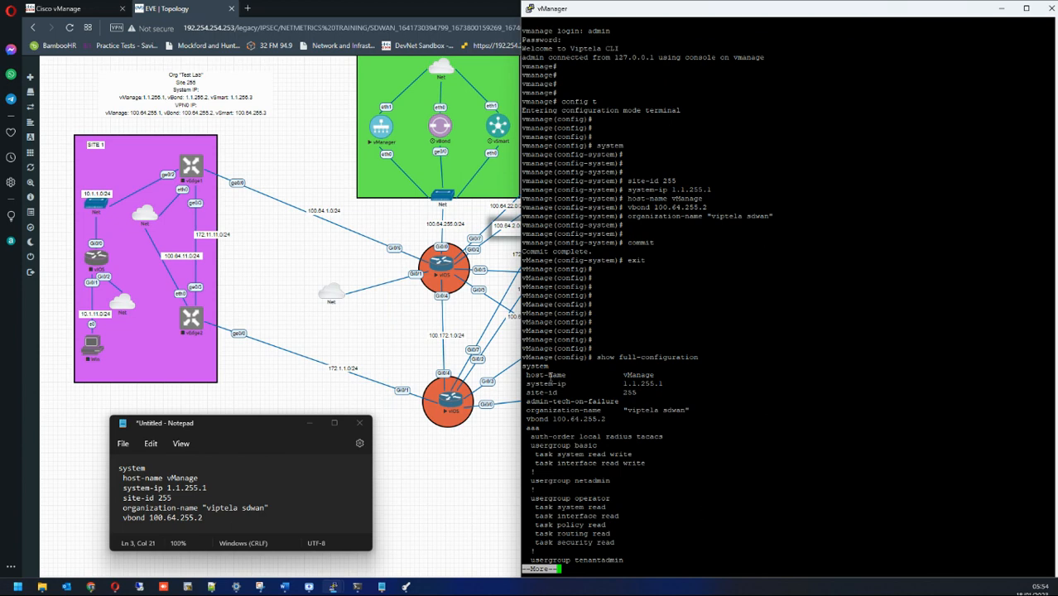
{"action": "left_click_drag", "start_coordinate": [523, 364], "coordinate": [692, 416]}
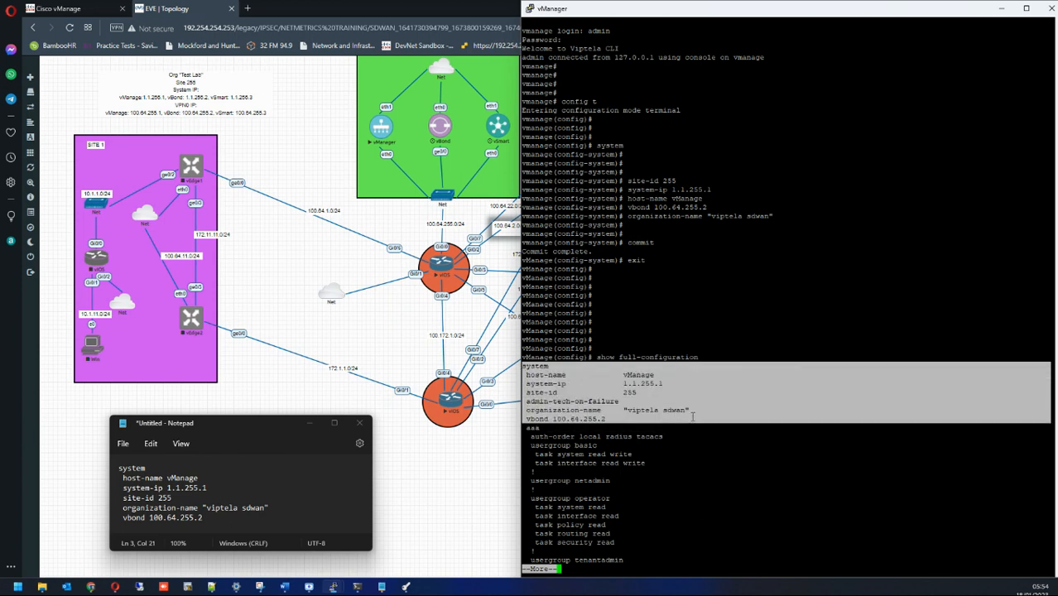
{"action": "left_click", "coordinate": [693, 418]}
Step: In VPN 0, give interface eth0 address 100.64.255.1/24 and bring it up
{"action": "type", "text": "q"}
{"action": "type", "text": "vpn 0"}
{"action": "key", "text": "Return"}
{"action": "type", "text": "interface eth0"}
{"action": "key", "text": "Return"}
{"action": "type", "text": "ip addr "}
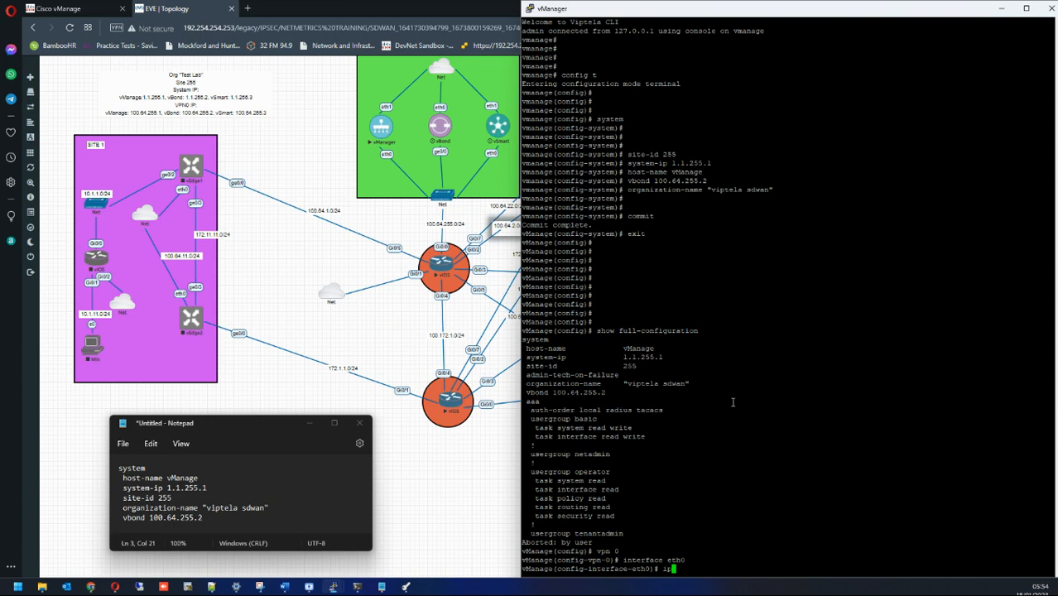
{"action": "type", "text": "100.64.255.1/24"}
{"action": "key", "text": "Return"}
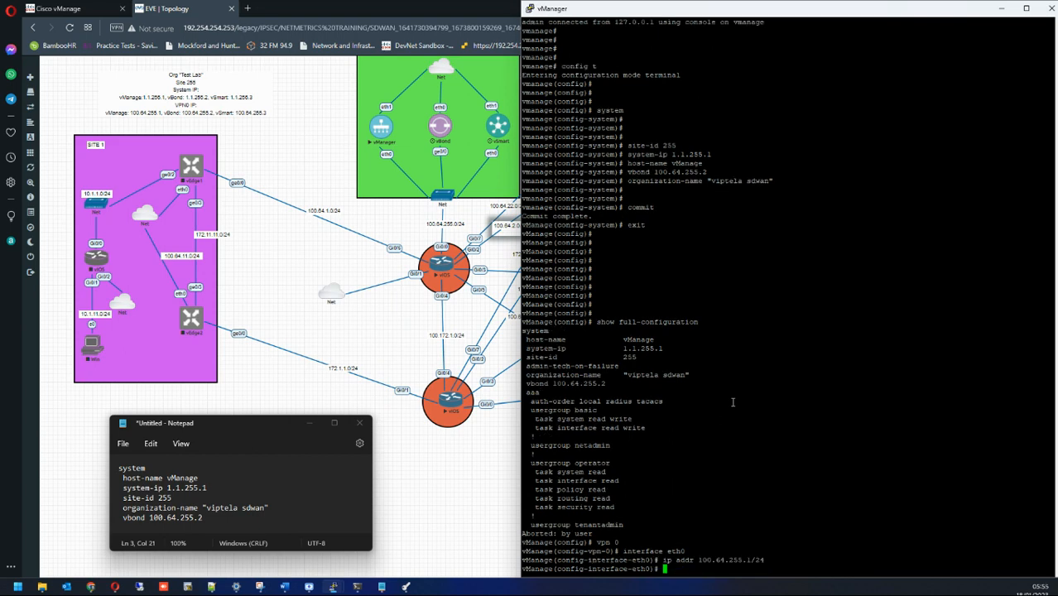
{"action": "type", "text": "no shut"}
{"action": "key", "text": "Return"}
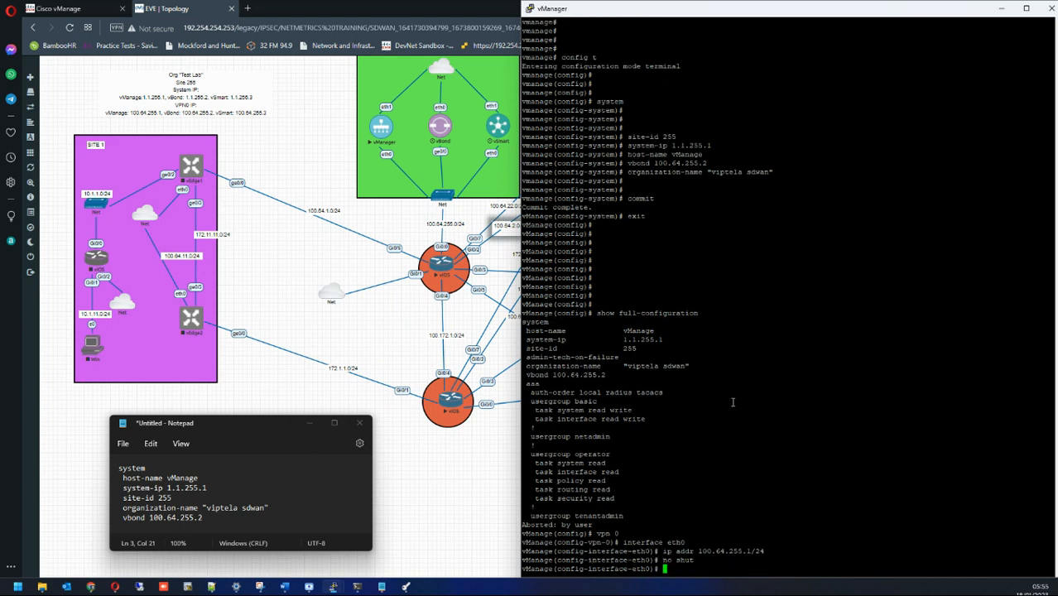
{"action": "key", "text": "Return"}
{"action": "key", "text": "Return"}
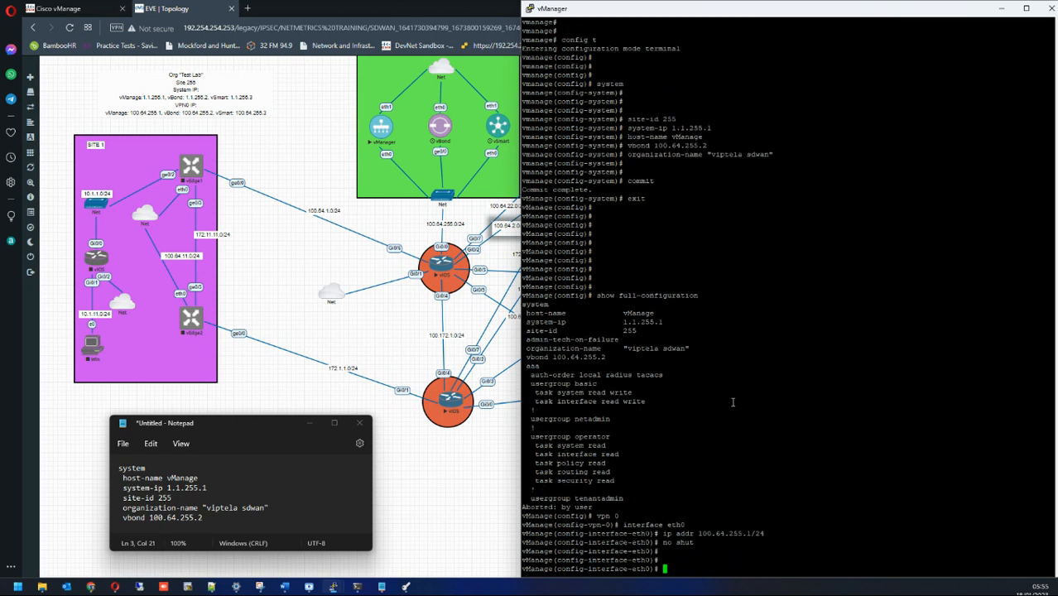
{"action": "type", "text": "exit"}
{"action": "key", "text": "Return"}
{"action": "key", "text": "Return"}
{"action": "key", "text": "Return"}
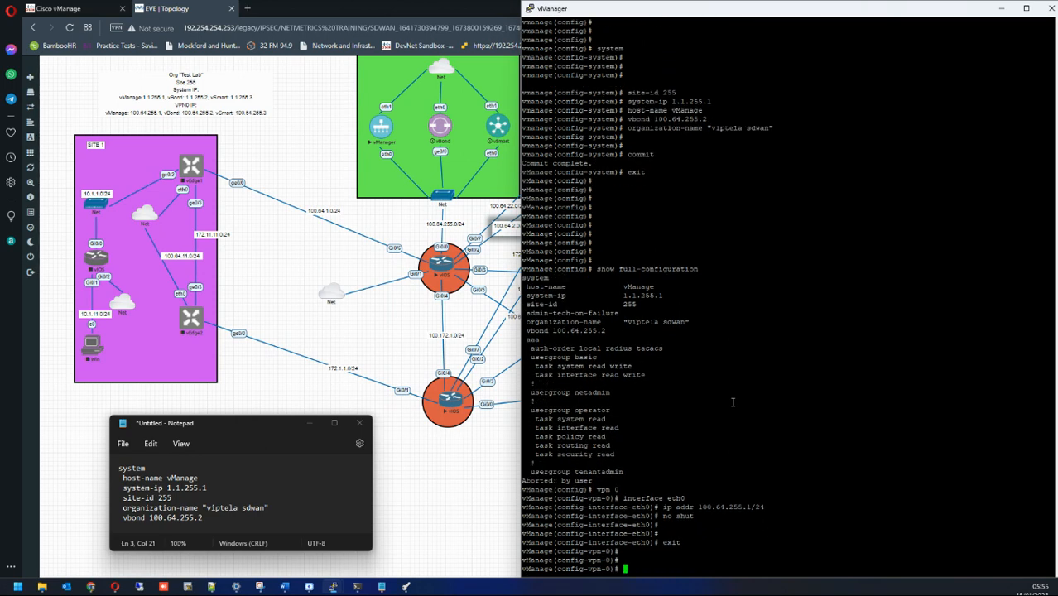
{"action": "key", "text": "Return"}
{"action": "key", "text": "Return"}
{"action": "key", "text": "Return"}
{"action": "key", "text": "Return"}
{"action": "key", "text": "Return"}
{"action": "key", "text": "Return"}
Step: In VPN 512, give eth1 address 192.254.254.250/24, bring it up, and commit
{"action": "type", "text": "vpn 512"}
{"action": "key", "text": "Return"}
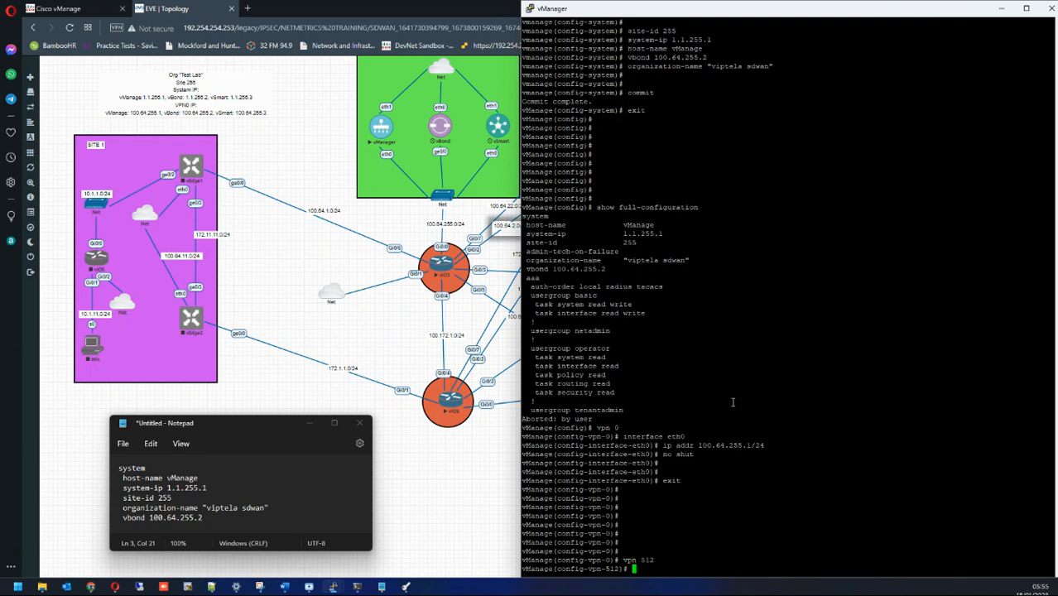
{"action": "type", "text": "inter"}
{"action": "key", "text": "Tab"}
{"action": "type", "text": "eth1"}
{"action": "key", "text": "Return"}
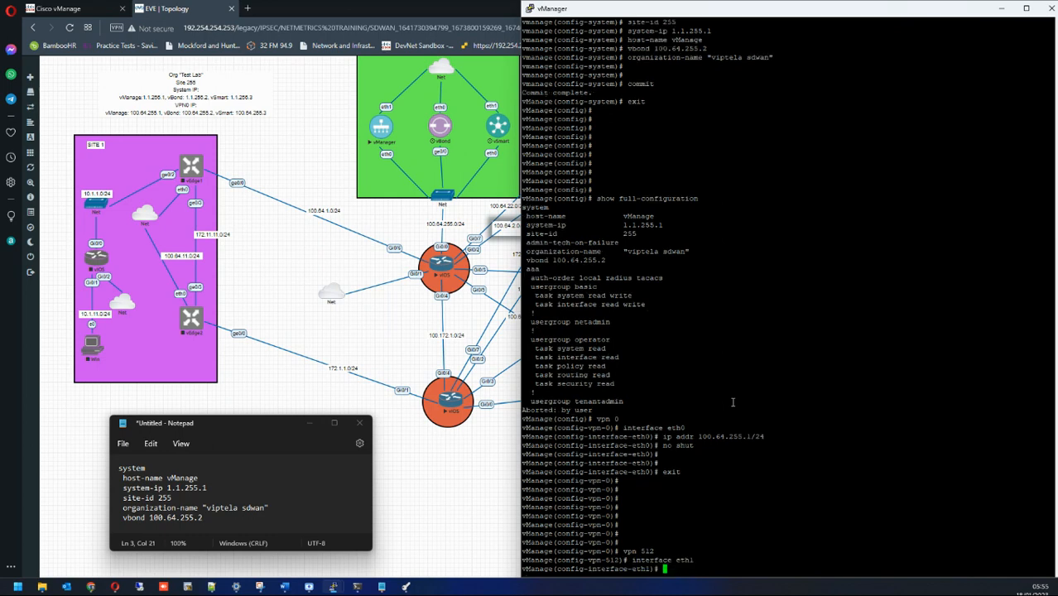
{"action": "type", "text": "no shut"}
{"action": "key", "text": "Return"}
{"action": "type", "text": "ip addr 1"}
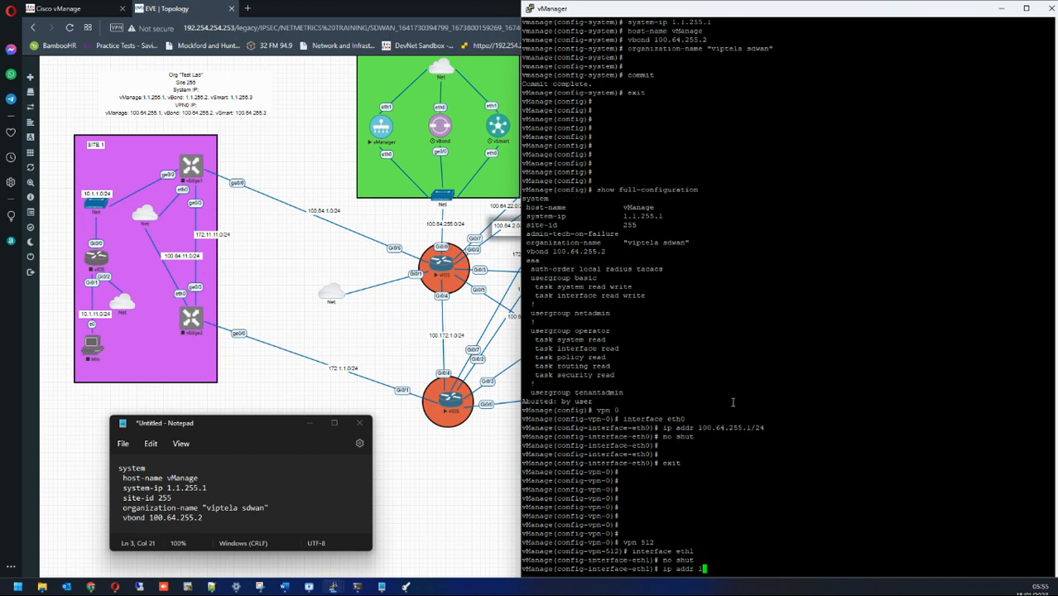
{"action": "type", "text": "92.254.254.250/24"}
{"action": "key", "text": "Return"}
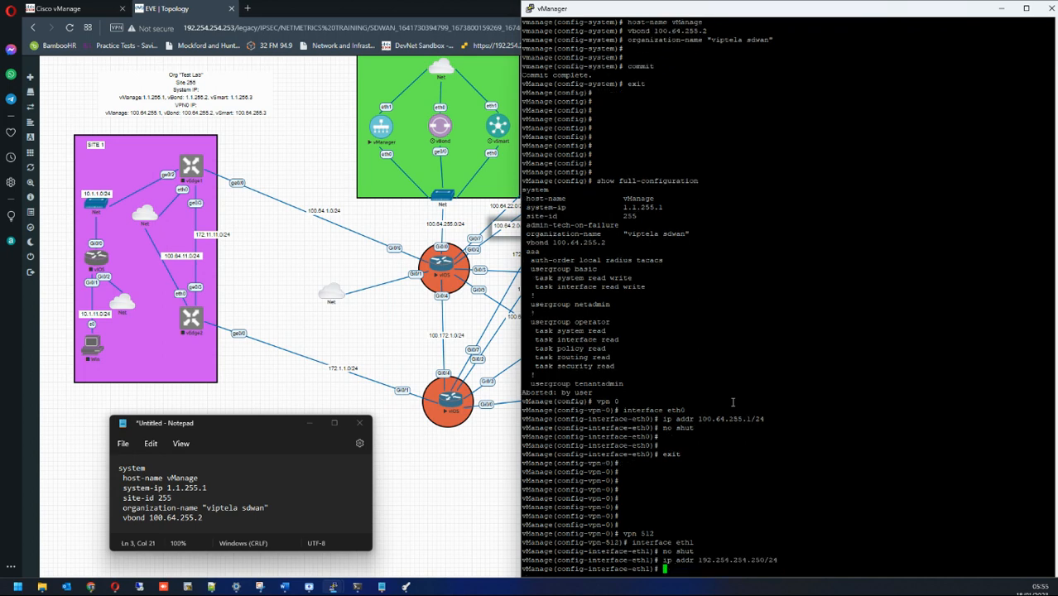
{"action": "type", "text": "no shut"}
{"action": "key", "text": "Return"}
{"action": "key", "text": "Return"}
{"action": "key", "text": "Return"}
{"action": "key", "text": "Return"}
{"action": "key", "text": "Return"}
{"action": "key", "text": "Return"}
{"action": "key", "text": "Return"}
{"action": "key", "text": "Return"}
{"action": "key", "text": "Return"}
{"action": "key", "text": "Return"}
{"action": "key", "text": "Return"}
{"action": "key", "text": "Return"}
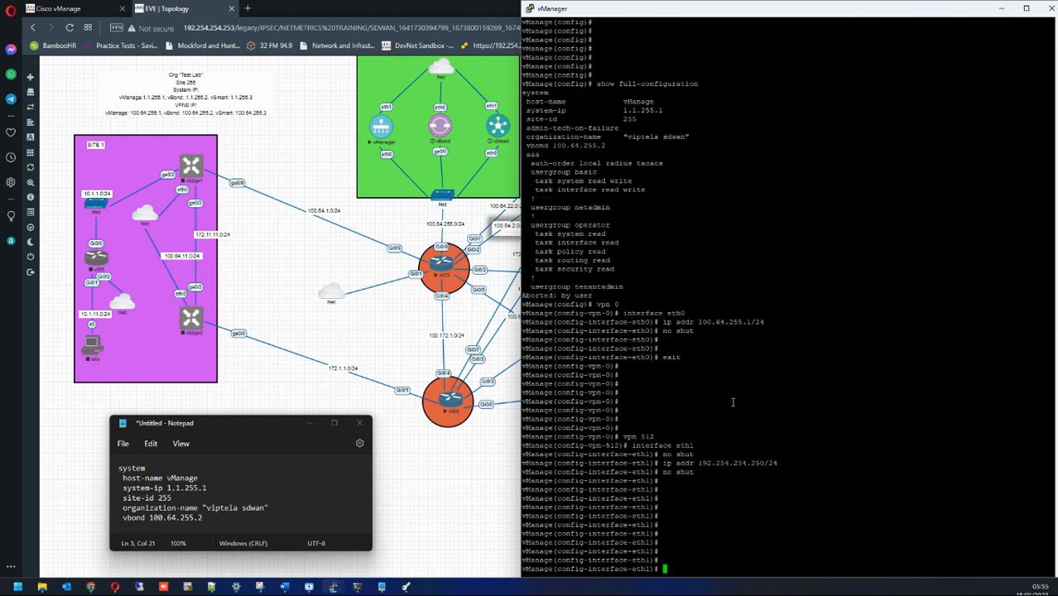
{"action": "type", "text": "commit"}
{"action": "key", "text": "Return"}
{"action": "key", "text": "Return"}
{"action": "key", "text": "Return"}
{"action": "key", "text": "Return"}
{"action": "key", "text": "Return"}
{"action": "key", "text": "Return"}
{"action": "key", "text": "Return"}
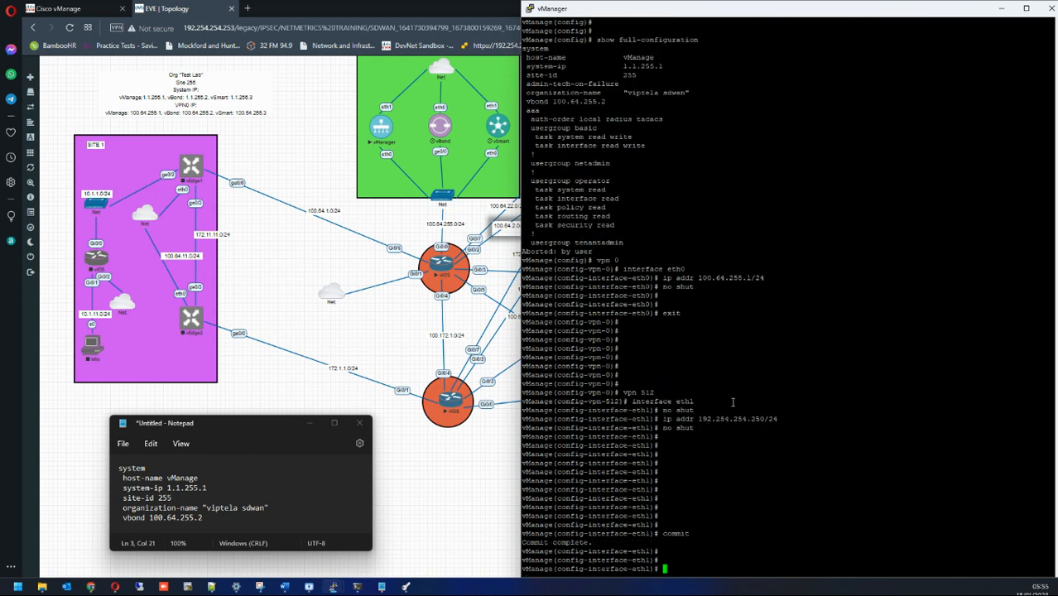
{"action": "type", "text": "vpn 0"}
Step: Add default route 0.0.0.0/0 via 100.64.255.254, confirmed from the vIOS Gi0/0 address
{"action": "key", "text": "Return"}
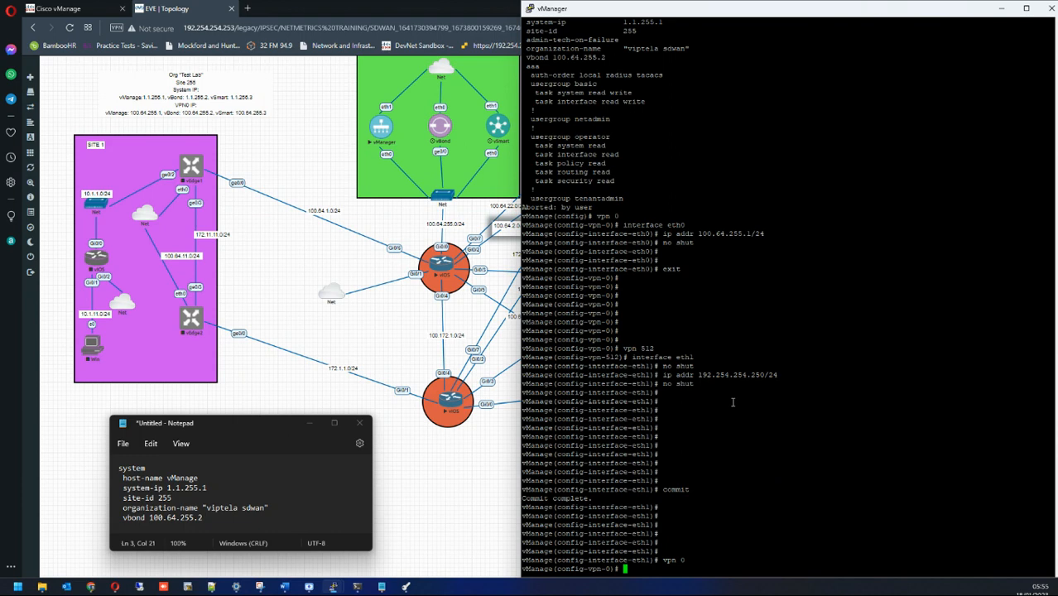
{"action": "type", "text": "inter eth0"}
{"action": "key", "text": "Return"}
{"action": "type", "text": "ip route 0.0.0.0"}
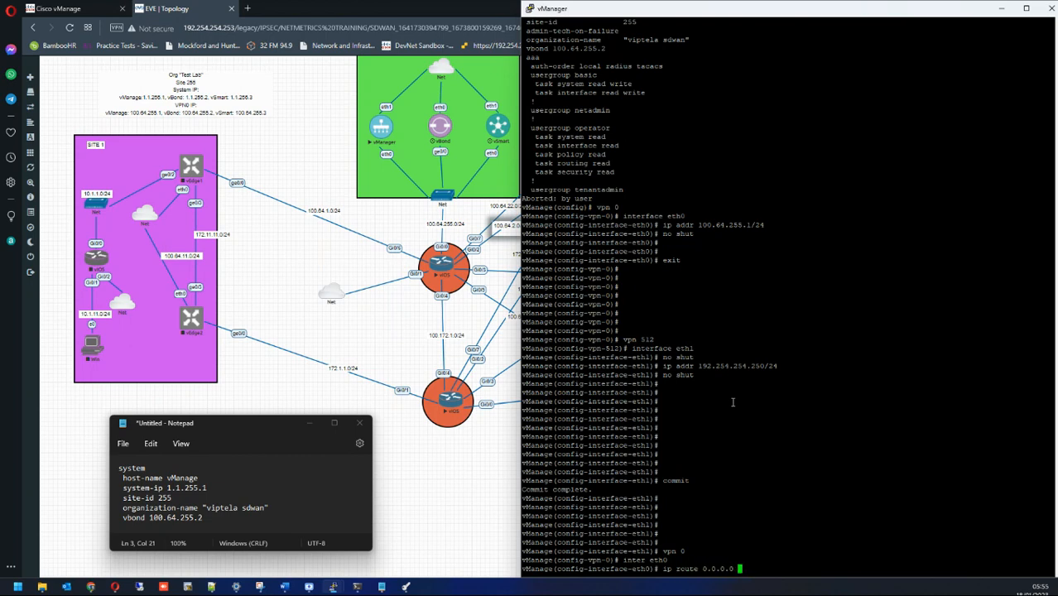
{"action": "key", "text": "BackSpace"}
{"action": "type", "text": "/0 100.64.255.1"}
{"action": "key", "text": "BackSpace"}
{"action": "type", "text": "25"}
{"action": "mouse_move", "coordinate": [333, 585]}
{"action": "left_click", "coordinate": [310, 532]}
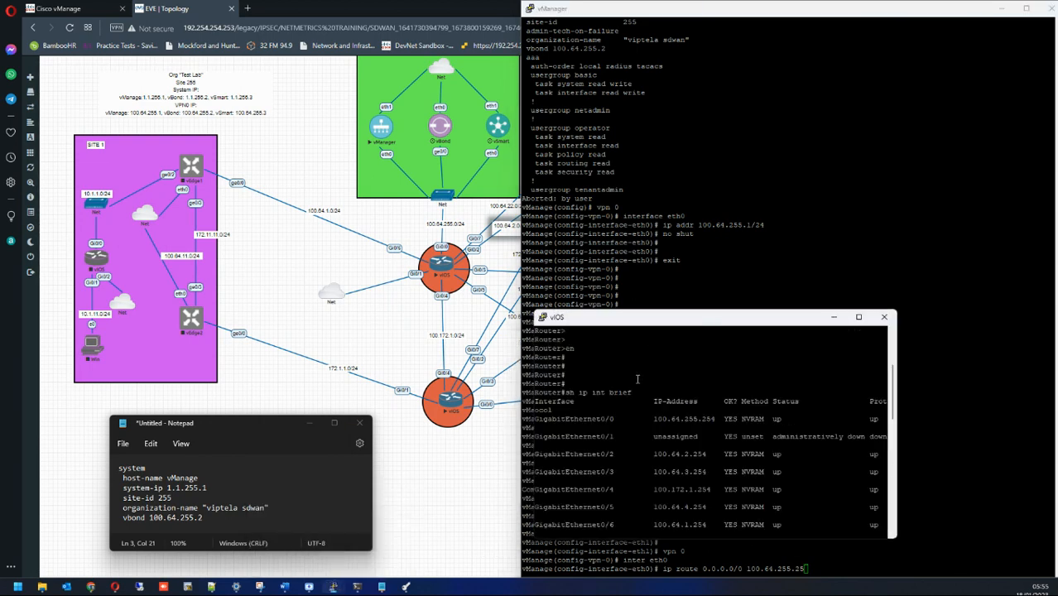
{"action": "left_click_drag", "start_coordinate": [662, 420], "coordinate": [699, 417]}
{"action": "left_click", "coordinate": [833, 317]}
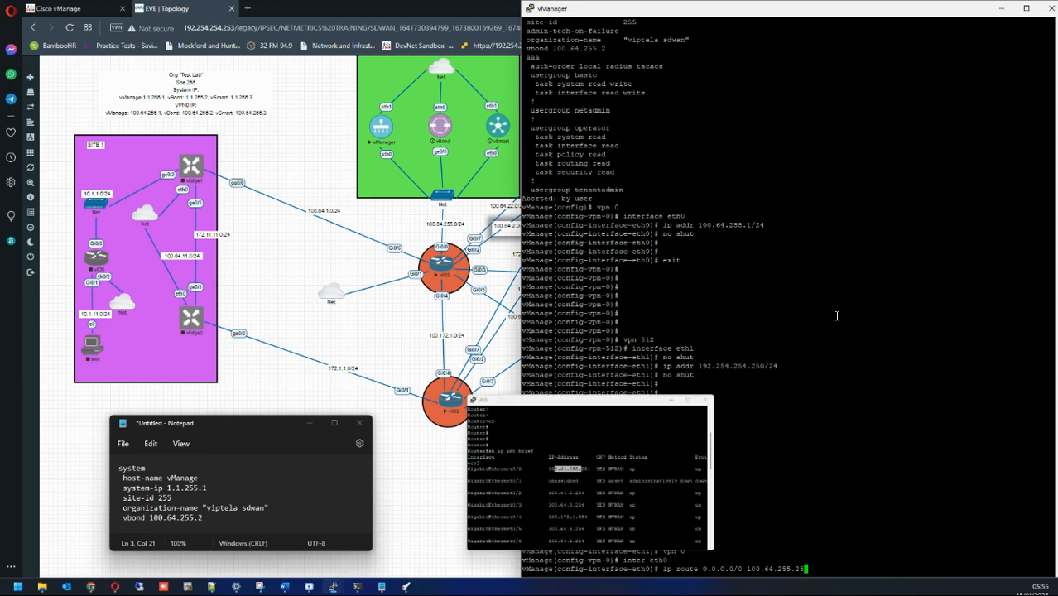
{"action": "key", "text": "Return"}
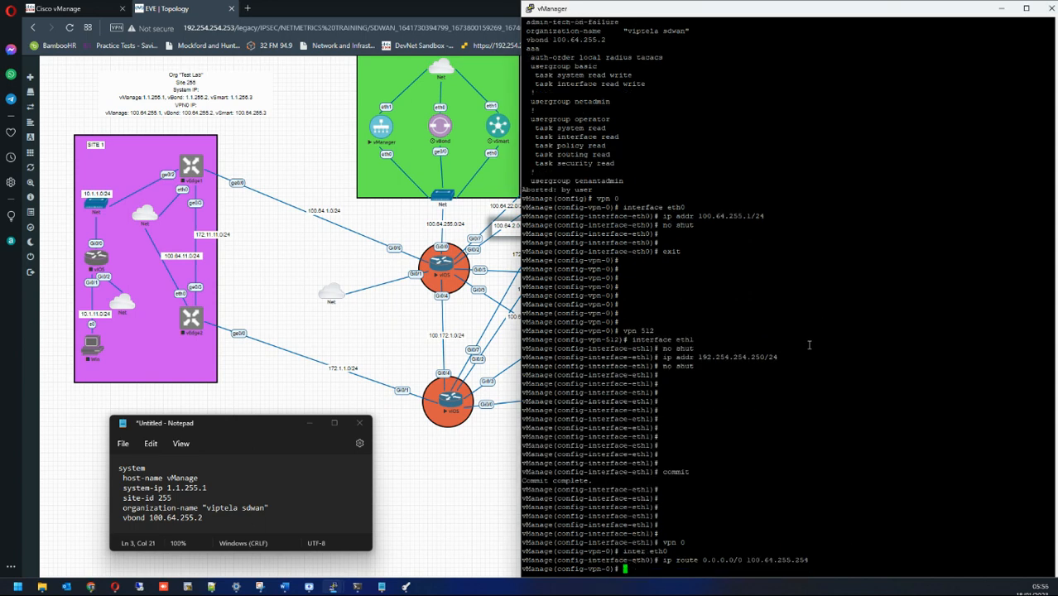
Step: Commit the default route and rerun ping 192.254.254.250 in Command Prompt
{"action": "type", "text": "com"}
{"action": "key", "text": "BackSpace"}
{"action": "key", "text": "BackSpace"}
{"action": "type", "text": "commit"}
{"action": "key", "text": "Return"}
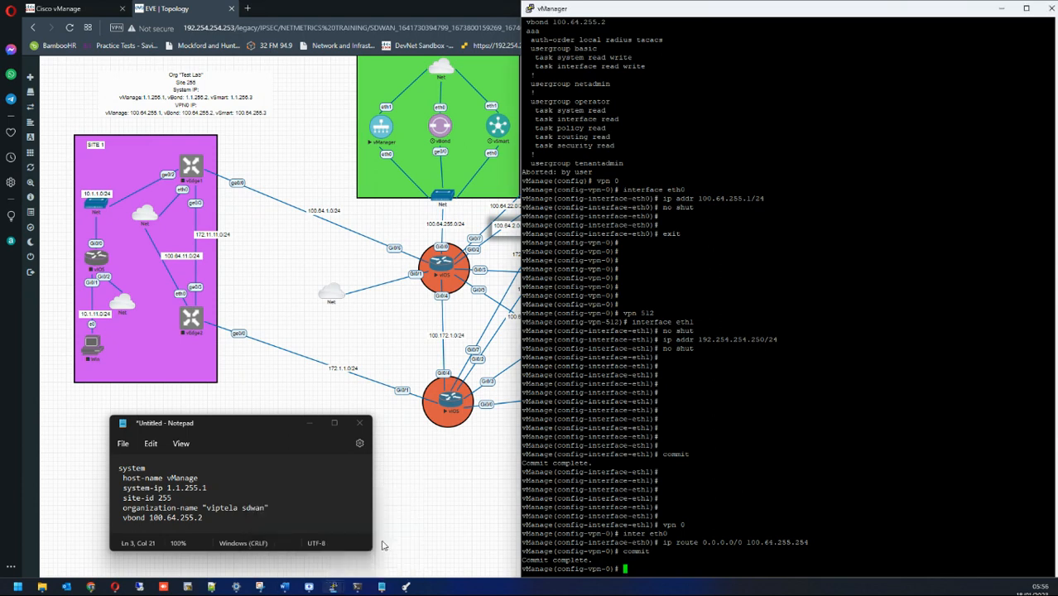
{"action": "left_click", "coordinate": [354, 409]}
{"action": "key", "text": "Up"}
{"action": "key", "text": "Return"}
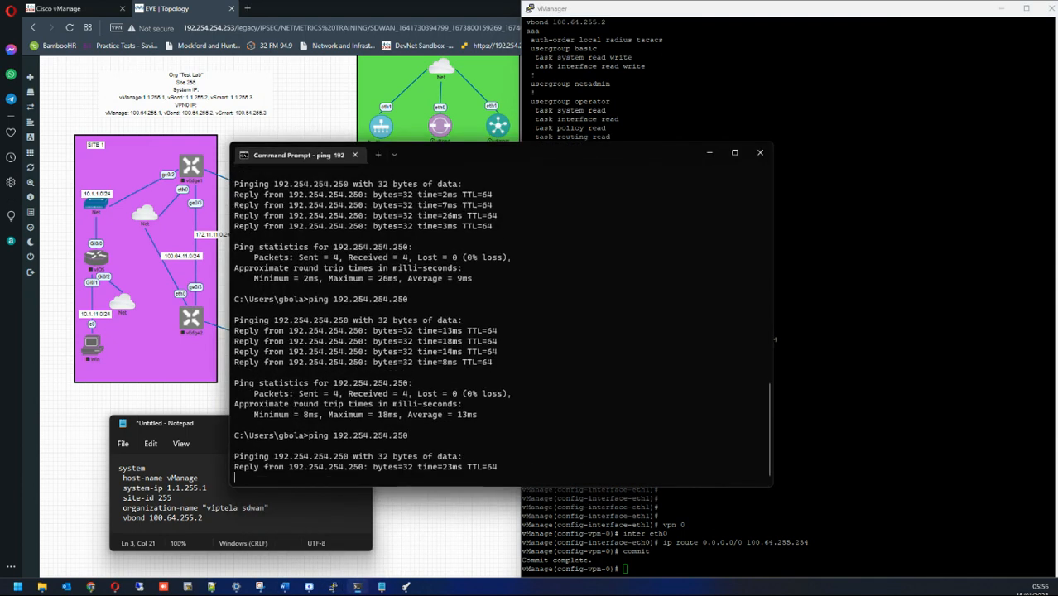
{"action": "left_click", "coordinate": [708, 152]}
{"action": "left_click", "coordinate": [247, 8]}
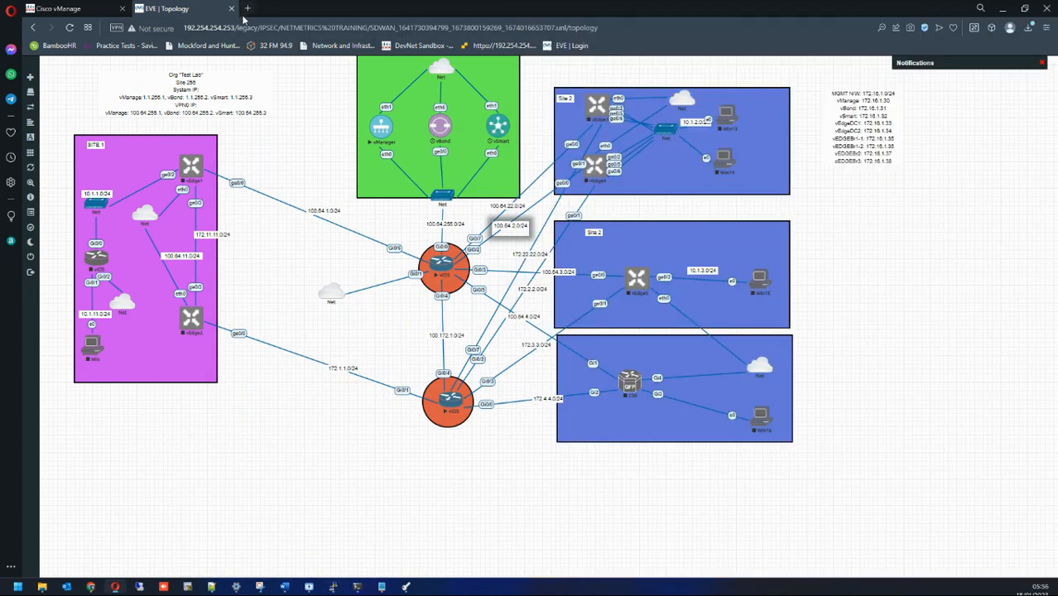
{"action": "type", "text": "htt"}
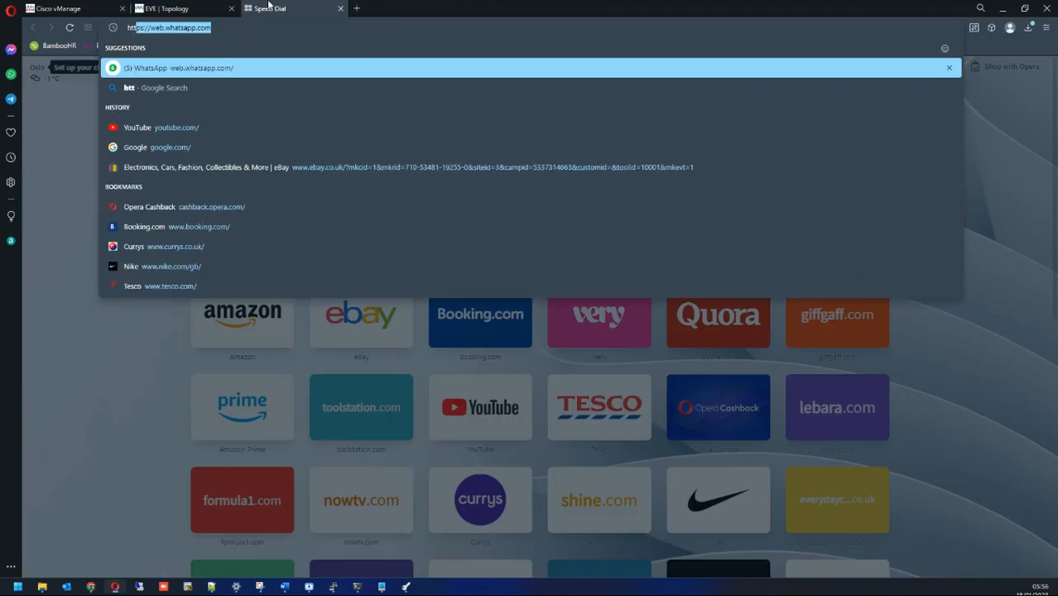
{"action": "type", "text": "ps://192.254.254.250"}
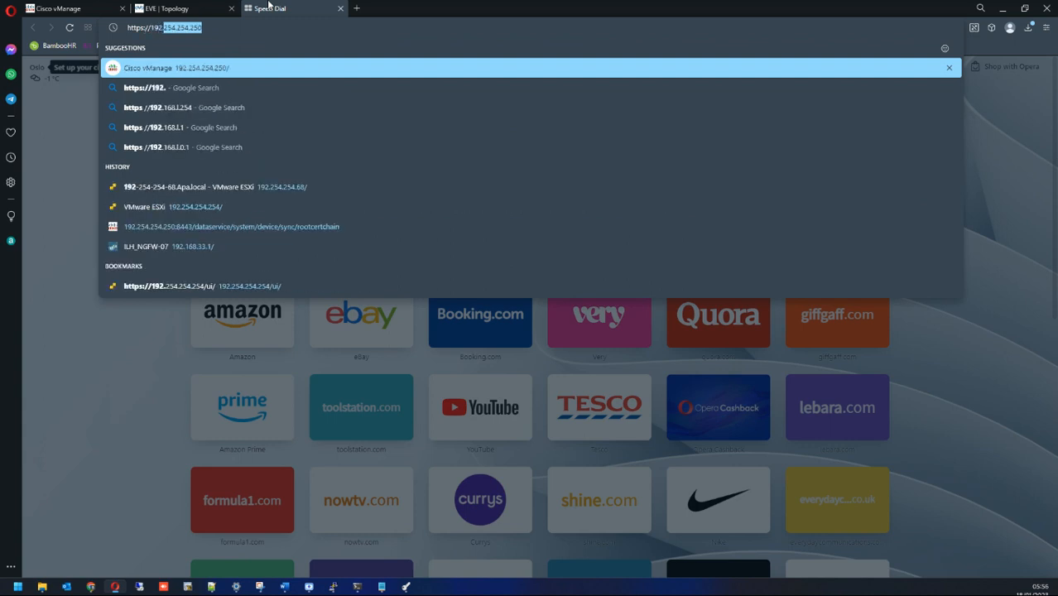
{"action": "key", "text": "Return"}
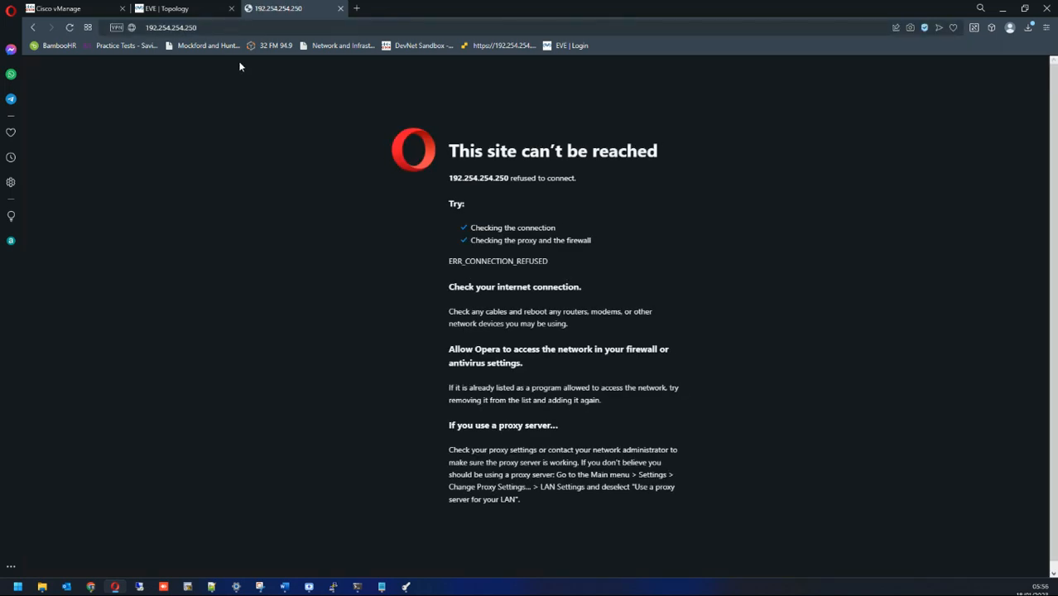
Step: End the VPN 0 configuration, re-enter config t, and commit with nothing pending
{"action": "mouse_move", "coordinate": [333, 588]}
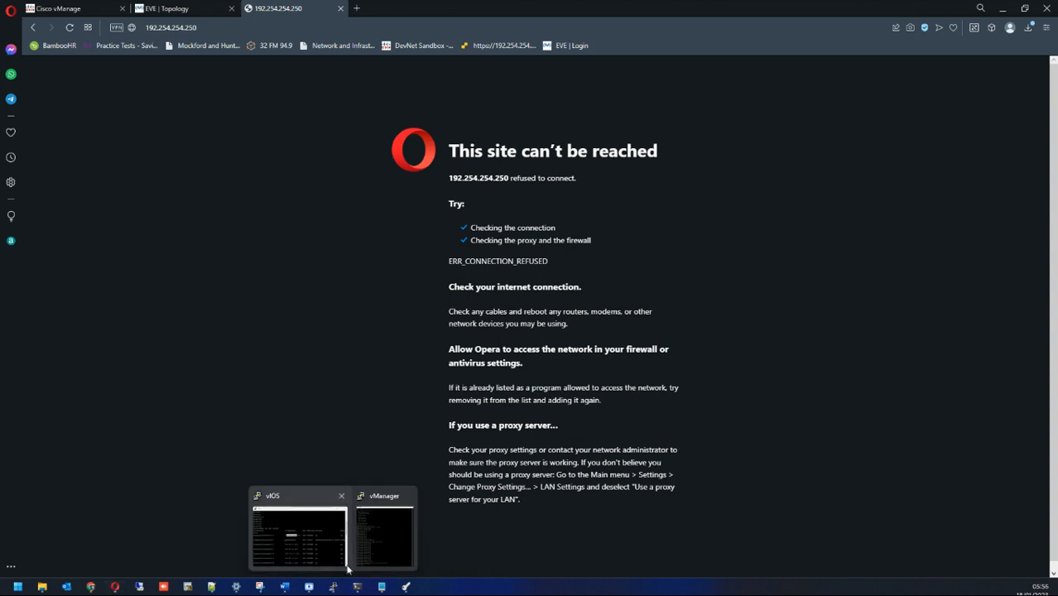
{"action": "left_click", "coordinate": [383, 540]}
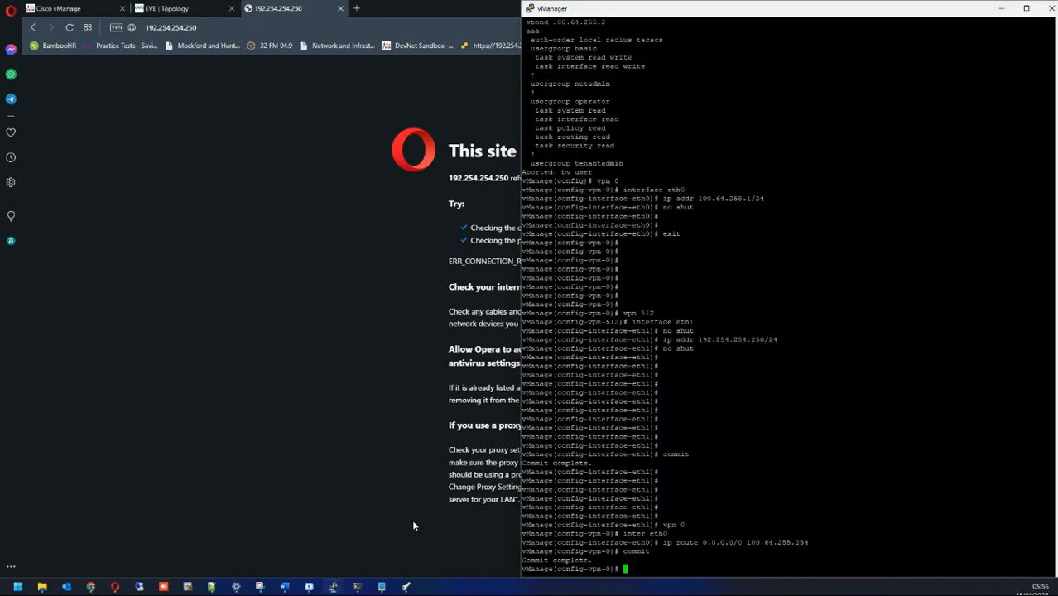
{"action": "type", "text": "end"}
{"action": "key", "text": "Return"}
{"action": "key", "text": "Return"}
{"action": "key", "text": "Return"}
{"action": "key", "text": "Return"}
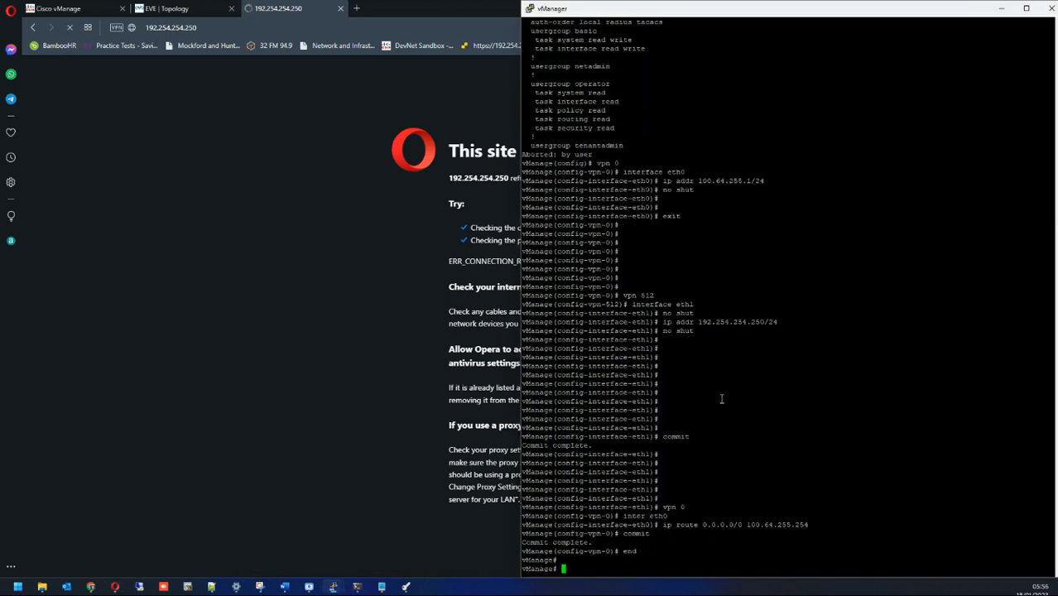
{"action": "key", "text": "Return"}
{"action": "type", "text": "commit"}
{"action": "key", "text": "BackSpace"}
{"action": "key", "text": "BackSpace"}
{"action": "key", "text": "BackSpace"}
{"action": "key", "text": "BackSpace"}
{"action": "key", "text": "BackSpace"}
{"action": "key", "text": "BackSpace"}
{"action": "type", "text": "config "}
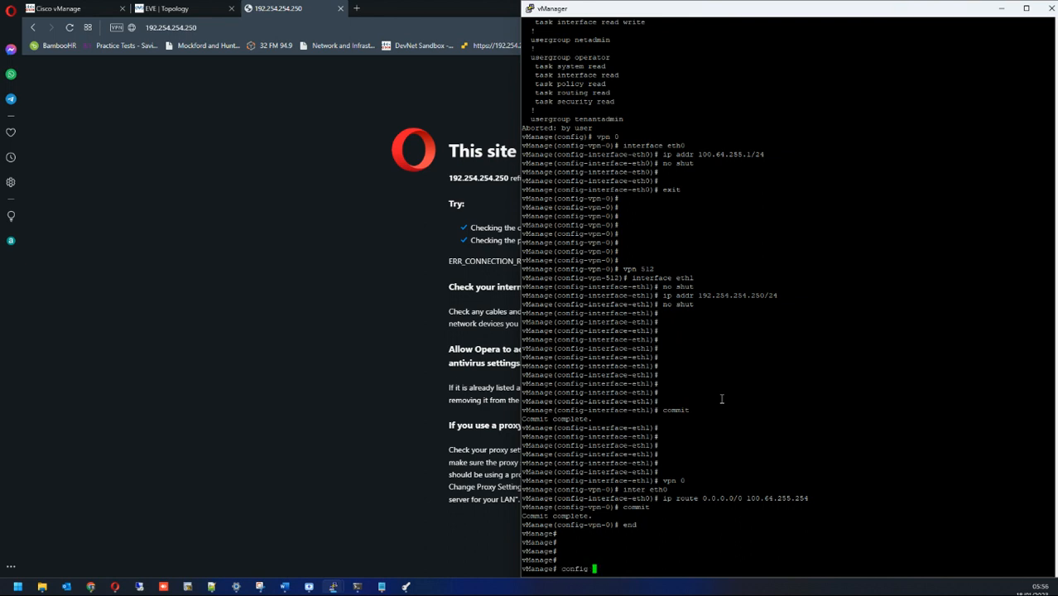
{"action": "type", "text": "t"}
{"action": "key", "text": "Return"}
{"action": "type", "text": "commit"}
{"action": "key", "text": "Return"}
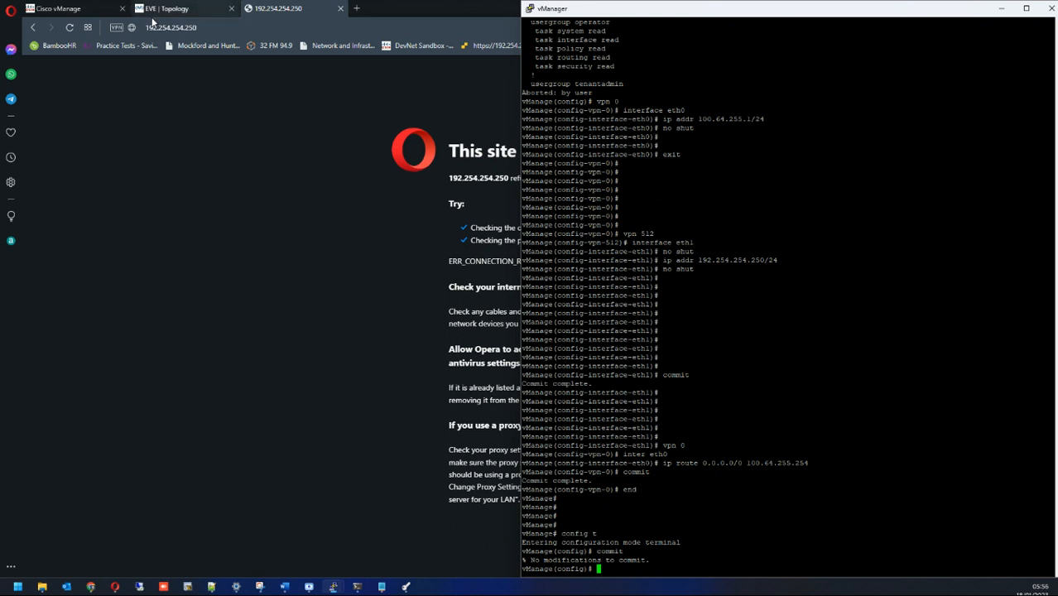
Step: Reload 192.254.254.250 in Opera, still refused, then start reopening VPN 512 on vManage
{"action": "left_click", "coordinate": [71, 28]}
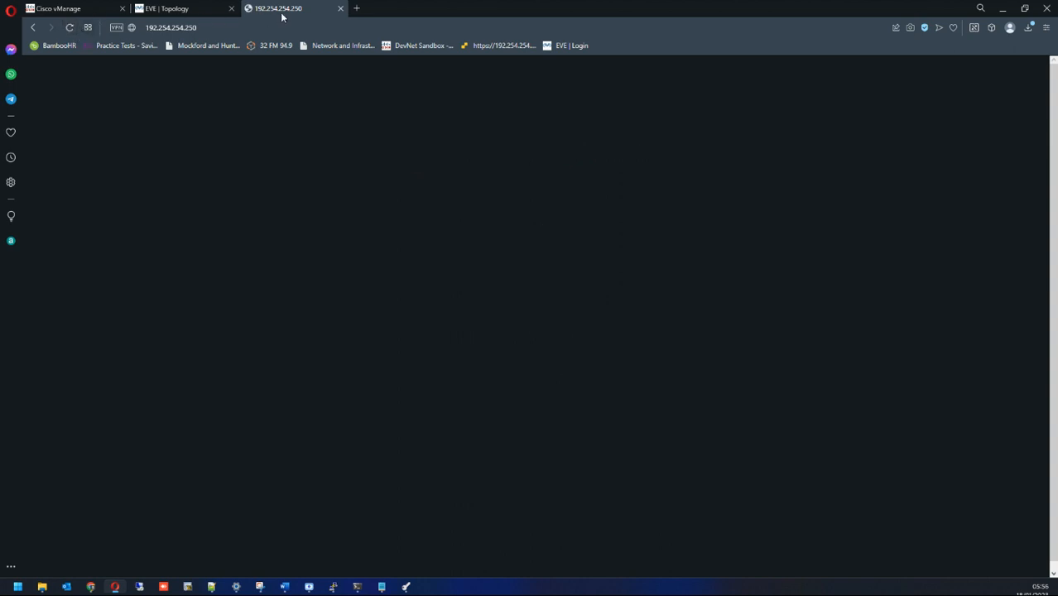
{"action": "mouse_move", "coordinate": [333, 585]}
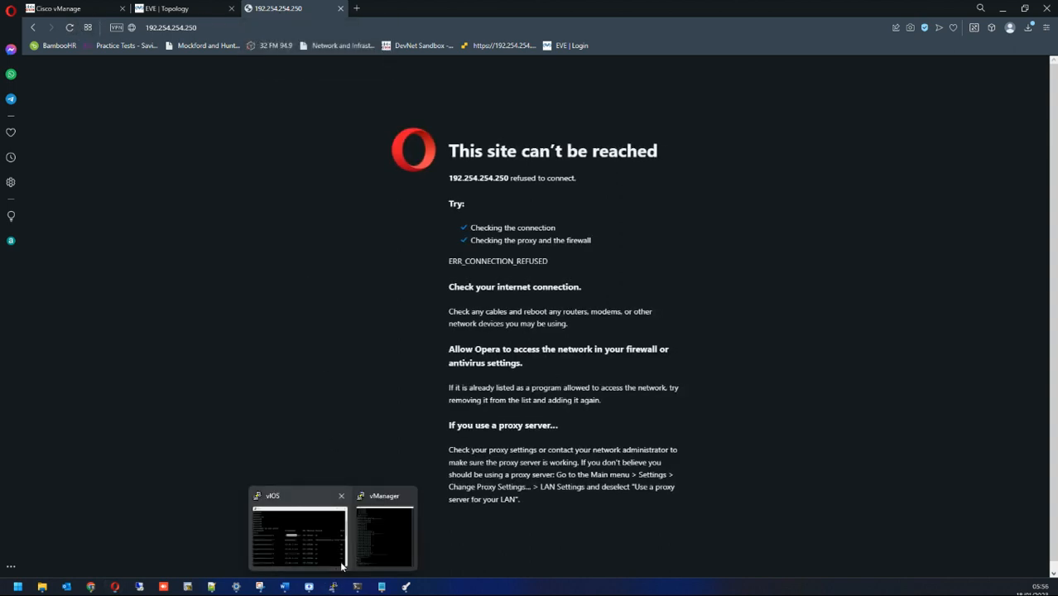
{"action": "left_click", "coordinate": [378, 525]}
{"action": "key", "text": "Return"}
{"action": "type", "text": "vpn 512"}
Step: Give vManage's VPN 512 eth1 the address 192.254.254.251/24, enable it with no shut, and commit
{"action": "key", "text": "Return"}
{"action": "type", "text": "int"}
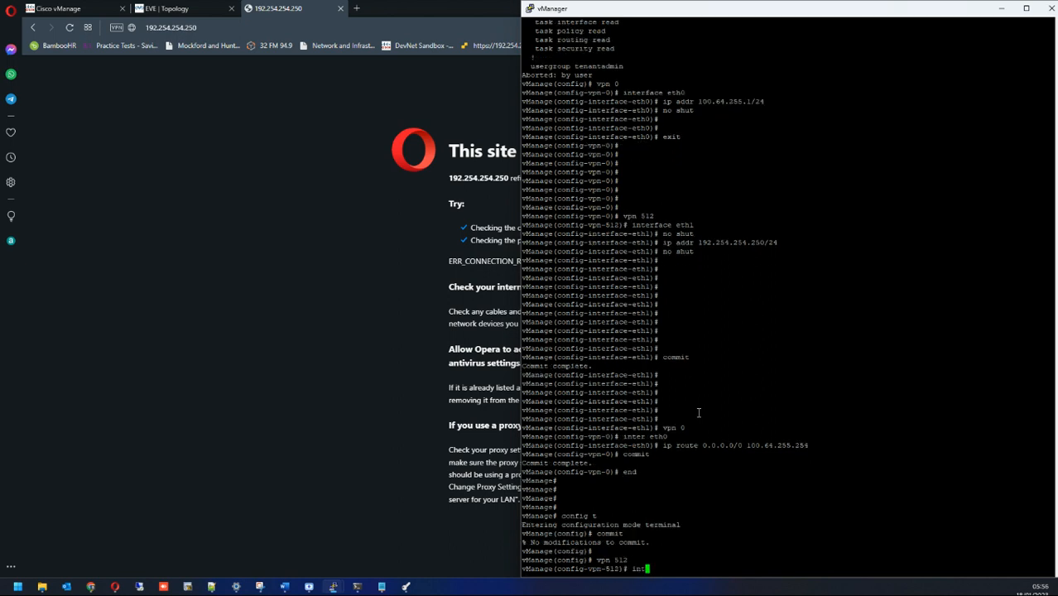
{"action": "type", "text": "erface eth1"}
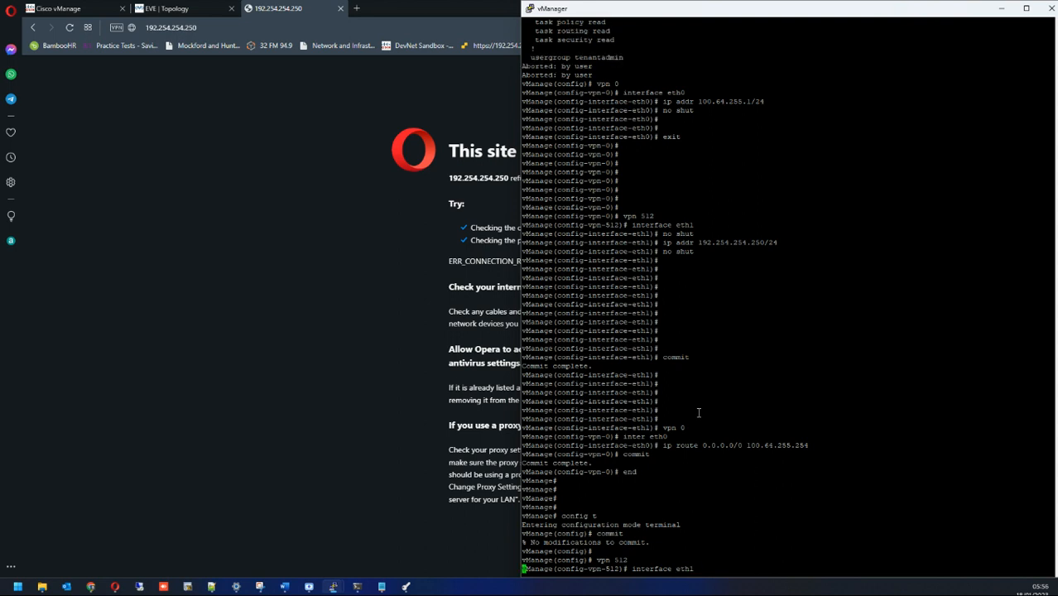
{"action": "key", "text": "Return"}
{"action": "type", "text": "ip addr "}
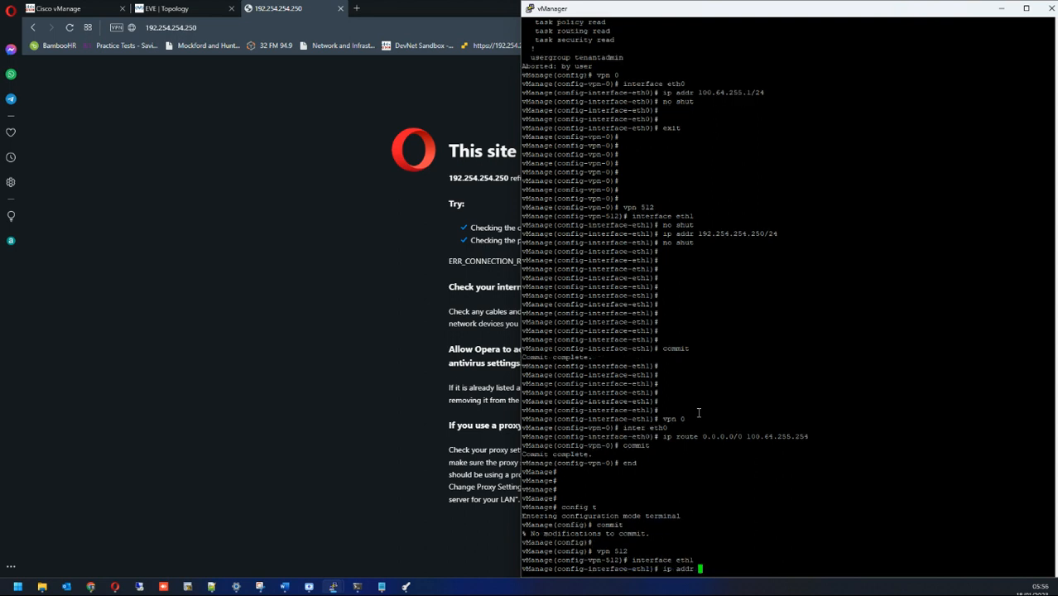
{"action": "type", "text": "192.254.254.251/24"}
{"action": "key", "text": "Return"}
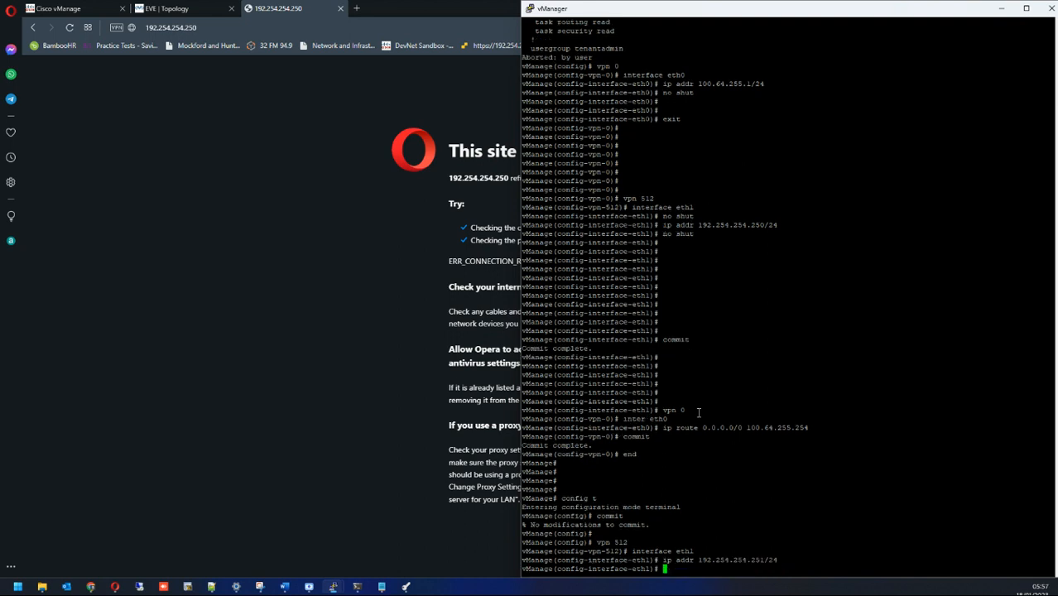
{"action": "type", "text": "commit"}
{"action": "key", "text": "Return"}
{"action": "type", "text": "n"}
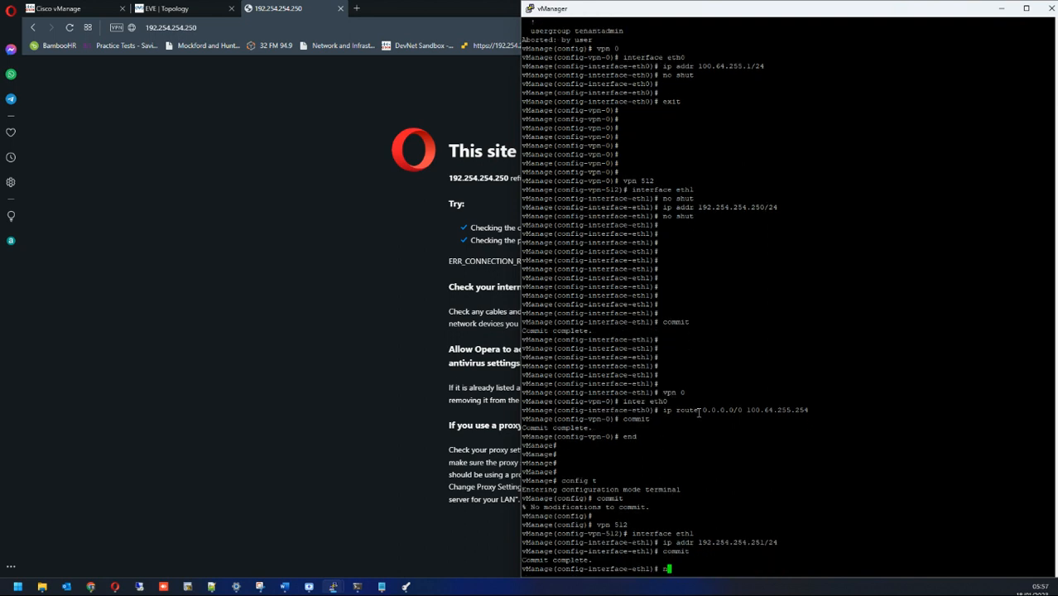
{"action": "type", "text": "o shut"}
{"action": "key", "text": "Return"}
{"action": "type", "text": "commit"}
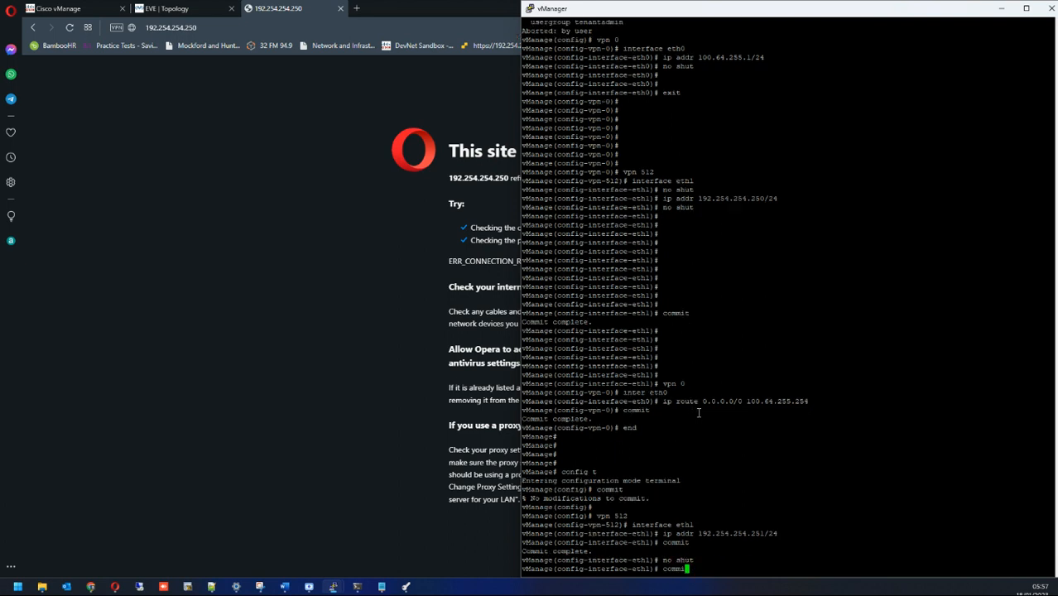
{"action": "key", "text": "Return"}
{"action": "type", "text": "end"}
{"action": "key", "text": "Return"}
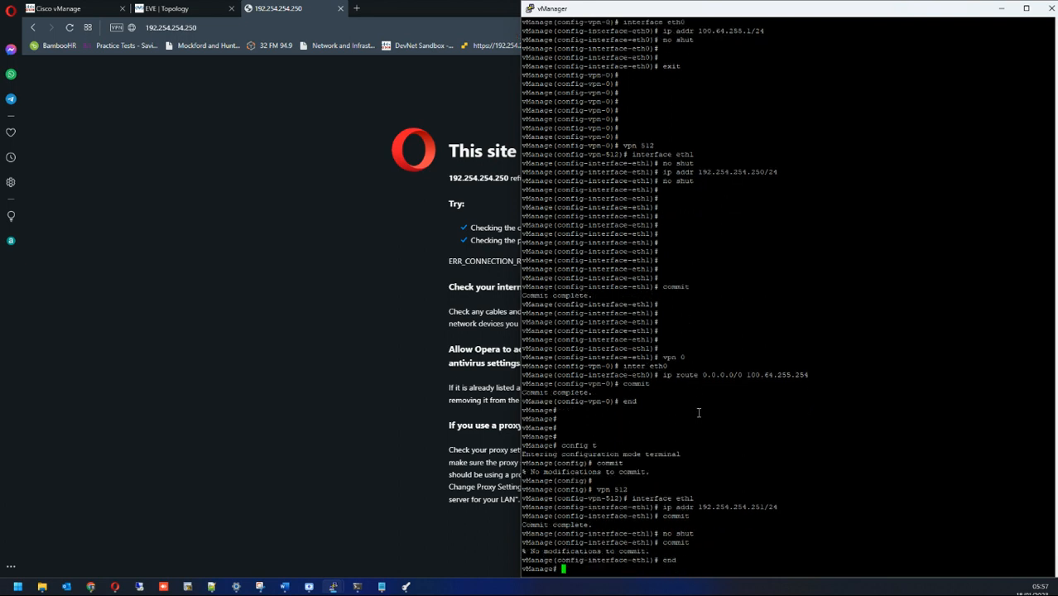
Step: Point Opera at 192.254.254.251, which still refuses the connection
{"action": "left_click", "coordinate": [211, 28]}
{"action": "left_click", "coordinate": [212, 27]}
{"action": "key", "text": "BackSpace"}
{"action": "type", "text": "1"}
{"action": "key", "text": "Return"}
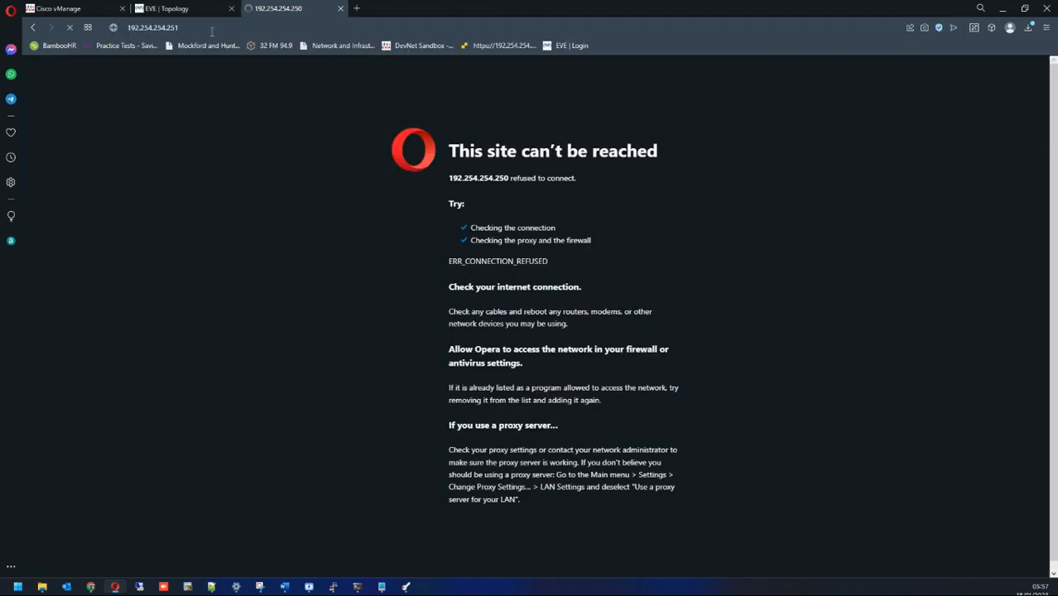
Step: Re-run the ping against 192.254.254.251 to get replies, then go back to the EVE topology tab
{"action": "left_click", "coordinate": [351, 588]}
{"action": "key", "text": "Up"}
{"action": "key", "text": "BackSpace"}
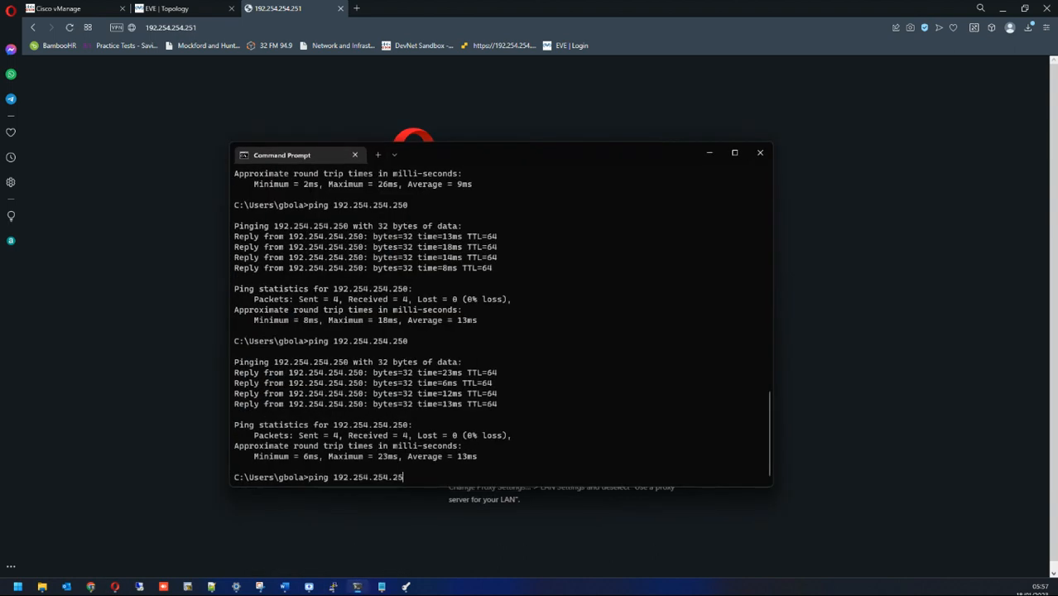
{"action": "type", "text": "1"}
{"action": "key", "text": "Return"}
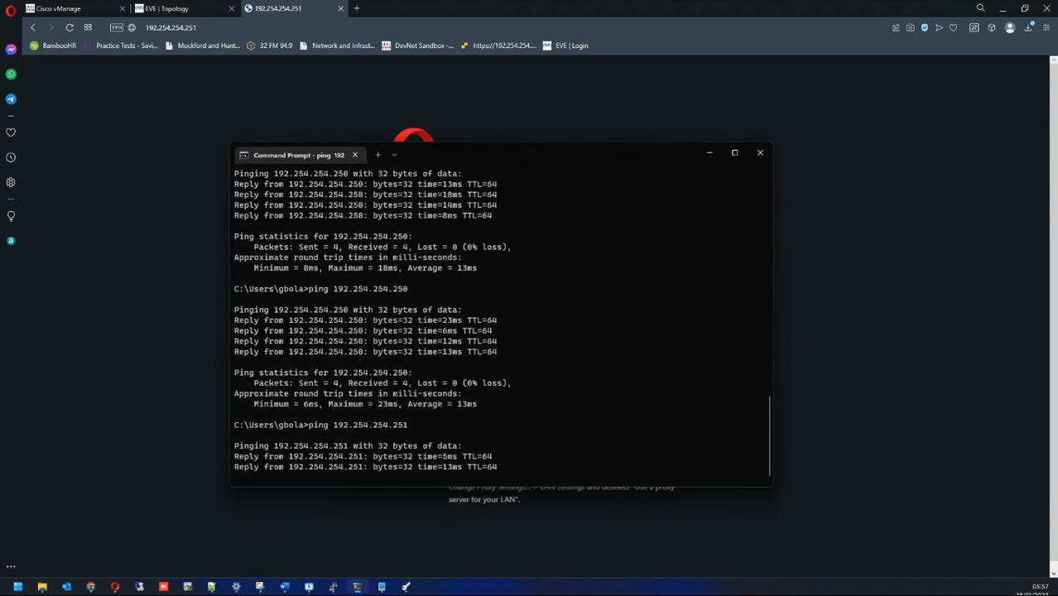
{"action": "left_click", "coordinate": [711, 153]}
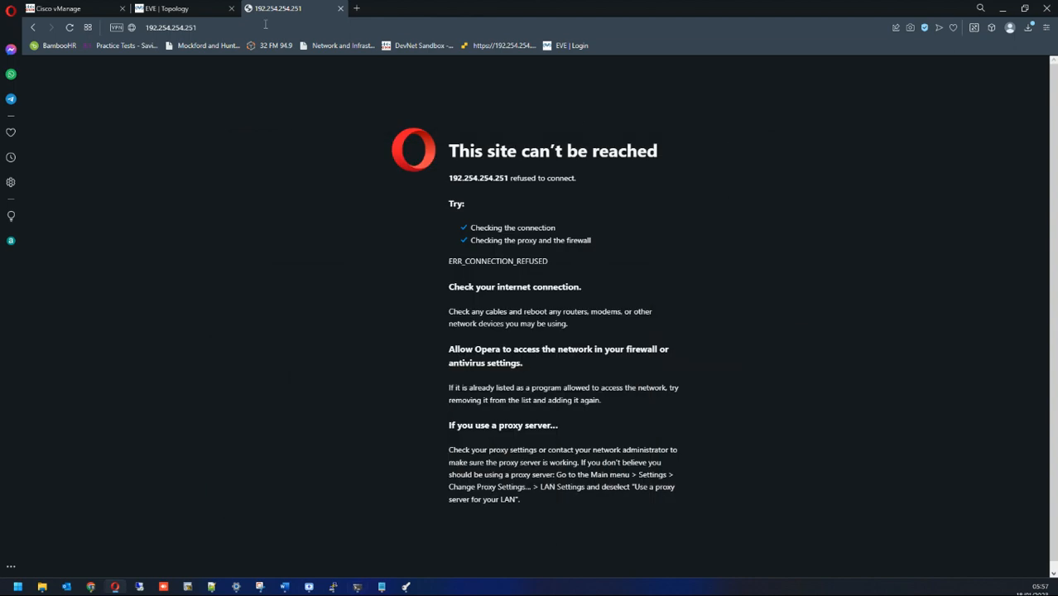
{"action": "left_click", "coordinate": [207, 10]}
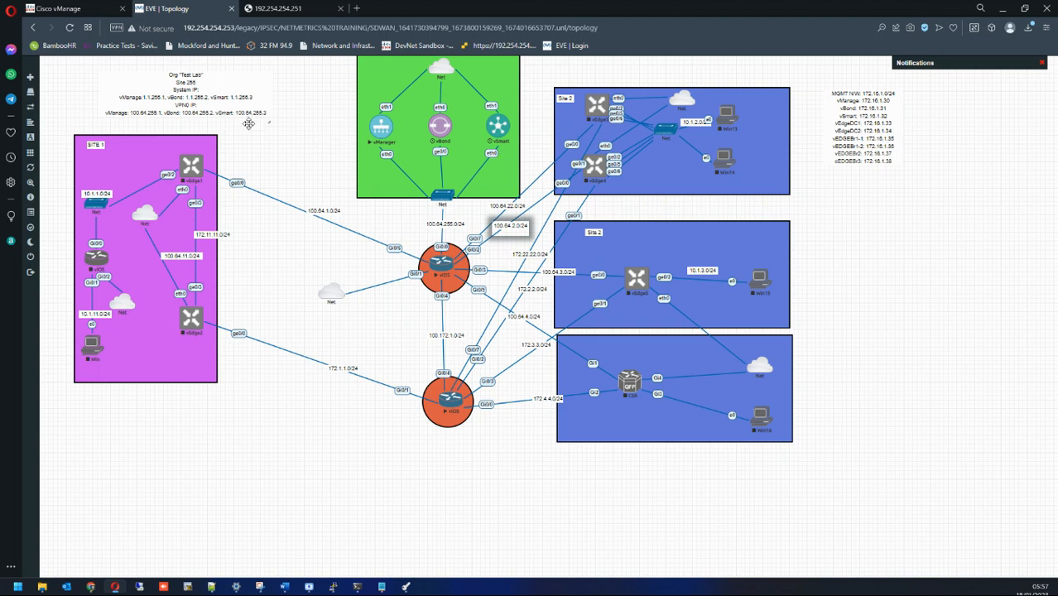
Step: Review the vManage notes: host-name, system-ip, site-id 255, organization-name and vbond 100.64.255.2
{"action": "left_click", "coordinate": [382, 585]}
{"action": "left_click_drag", "start_coordinate": [248, 423], "coordinate": [682, 306]}
{"action": "left_click", "coordinate": [580, 354]}
{"action": "double_click", "coordinate": [581, 354]}
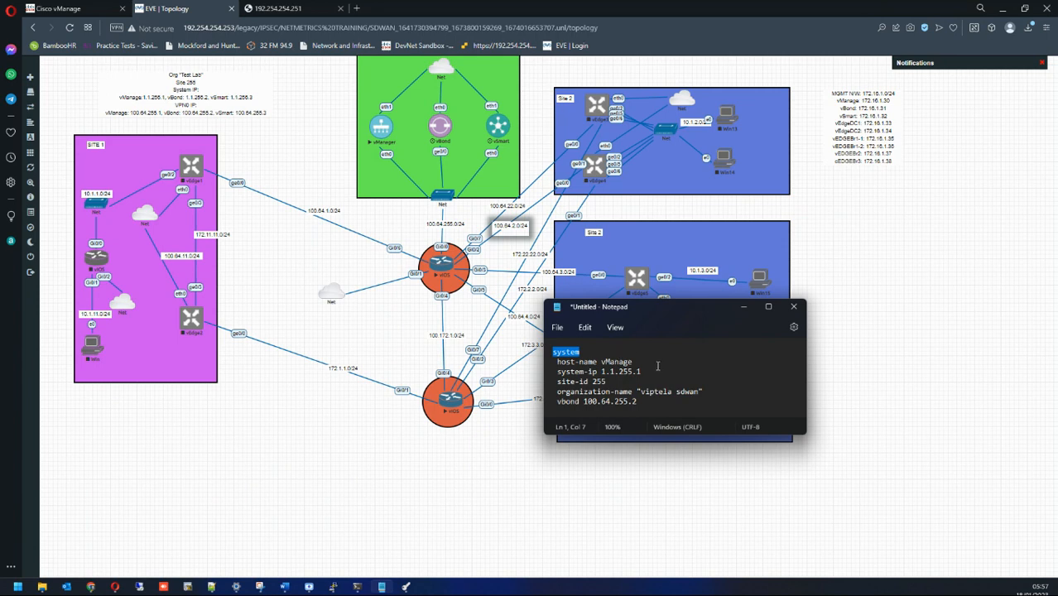
{"action": "left_click_drag", "start_coordinate": [641, 371], "coordinate": [554, 363]}
{"action": "left_click_drag", "start_coordinate": [660, 368], "coordinate": [549, 376]}
{"action": "left_click_drag", "start_coordinate": [615, 382], "coordinate": [553, 381]}
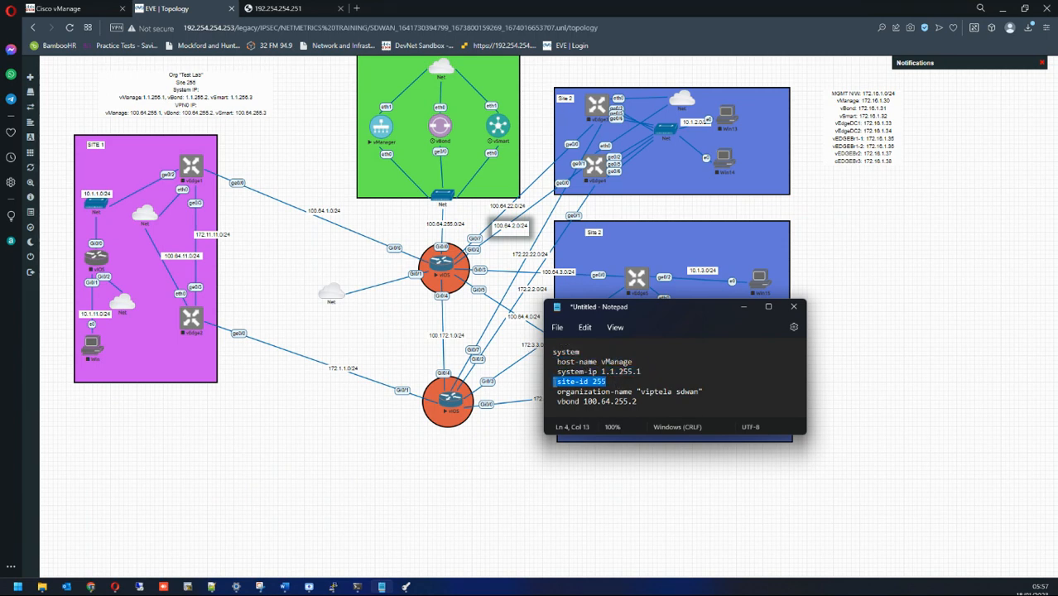
{"action": "left_click_drag", "start_coordinate": [704, 392], "coordinate": [555, 395]}
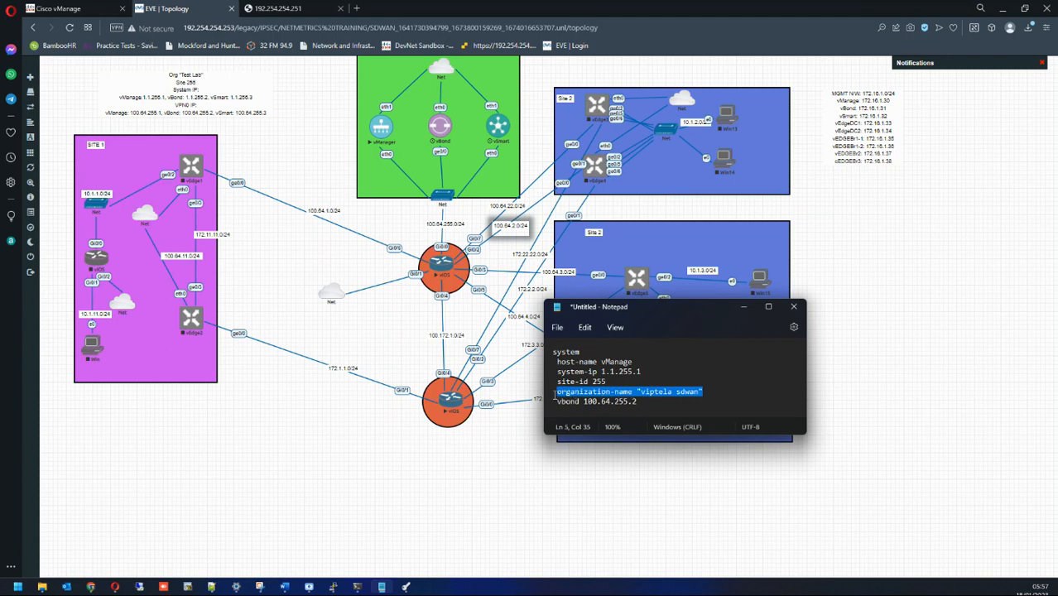
{"action": "left_click", "coordinate": [554, 396]}
{"action": "left_click_drag", "start_coordinate": [639, 402], "coordinate": [557, 402]}
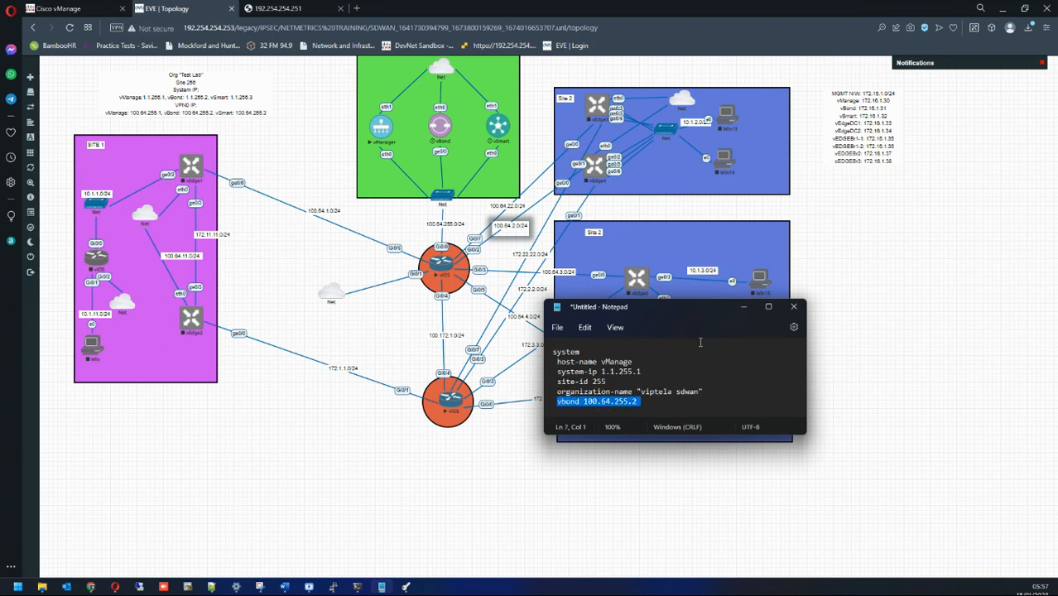
{"action": "left_click", "coordinate": [744, 307]}
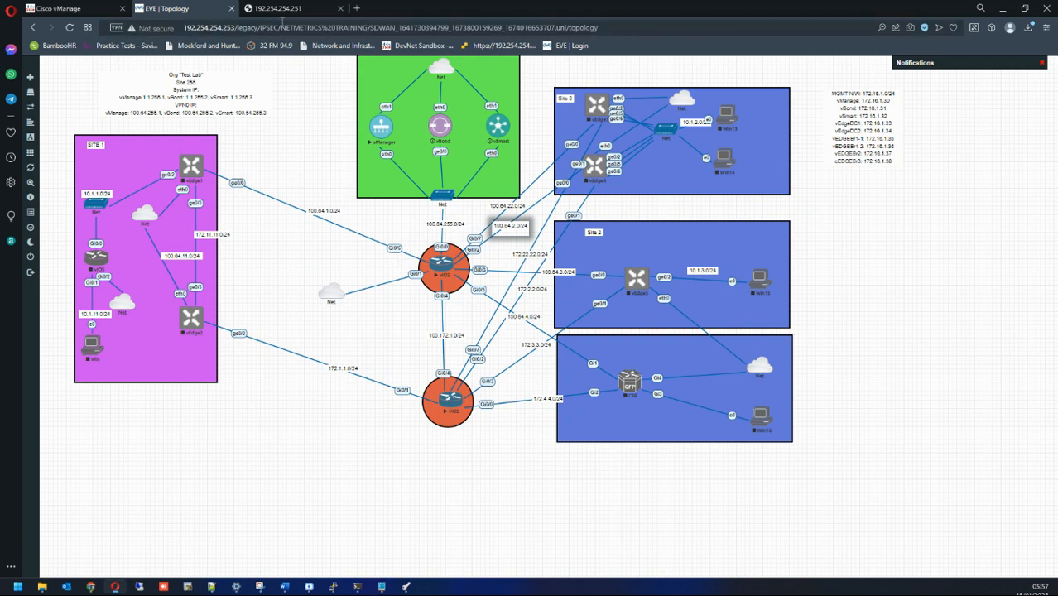
{"action": "left_click", "coordinate": [281, 10]}
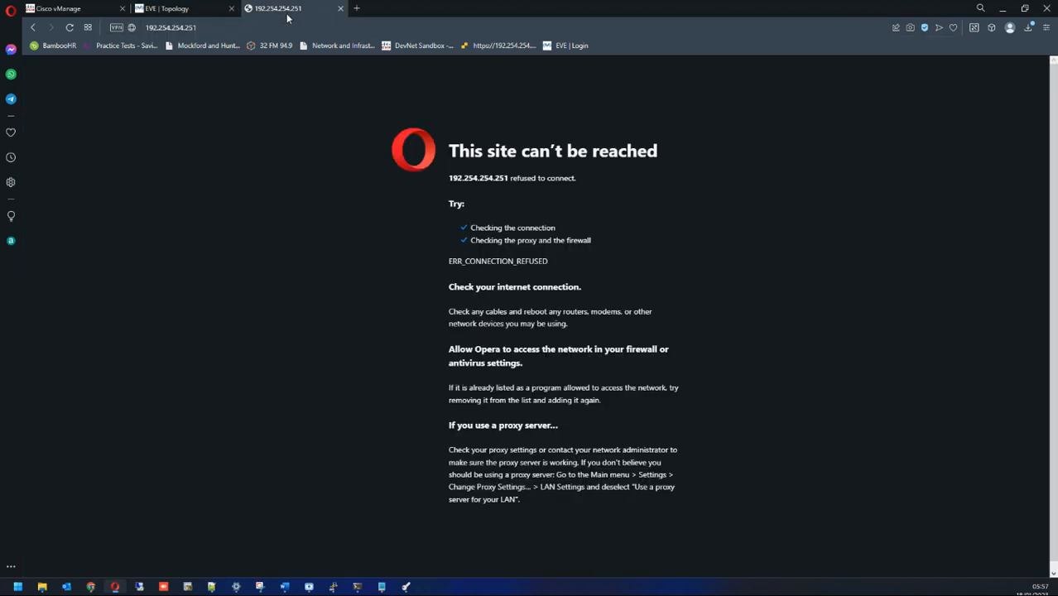
{"action": "left_click", "coordinate": [70, 29]}
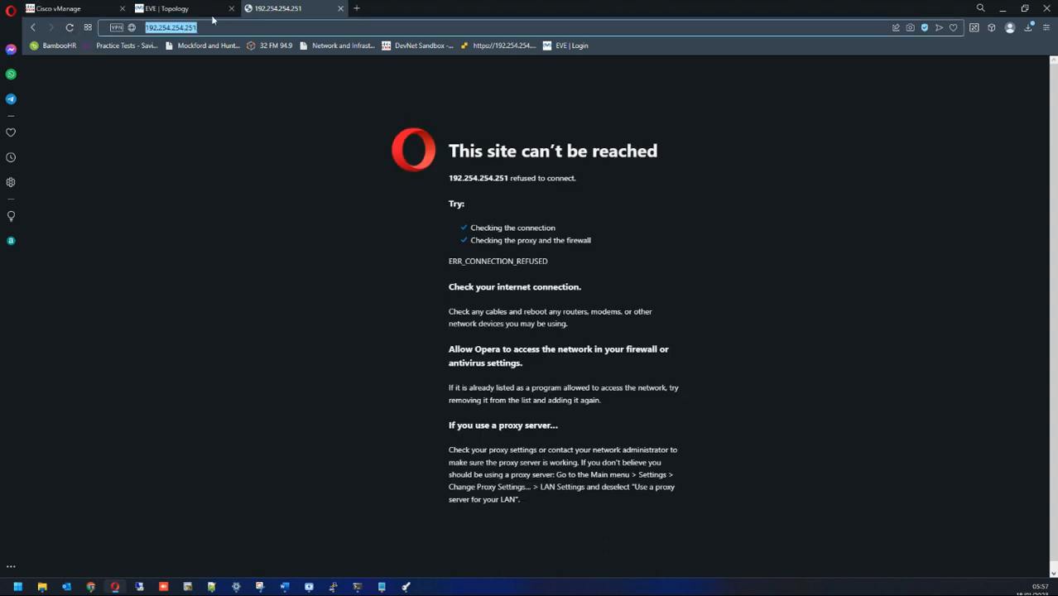
{"action": "key", "text": "ctrl+l"}
{"action": "key", "text": "Home"}
{"action": "type", "text": "https"}
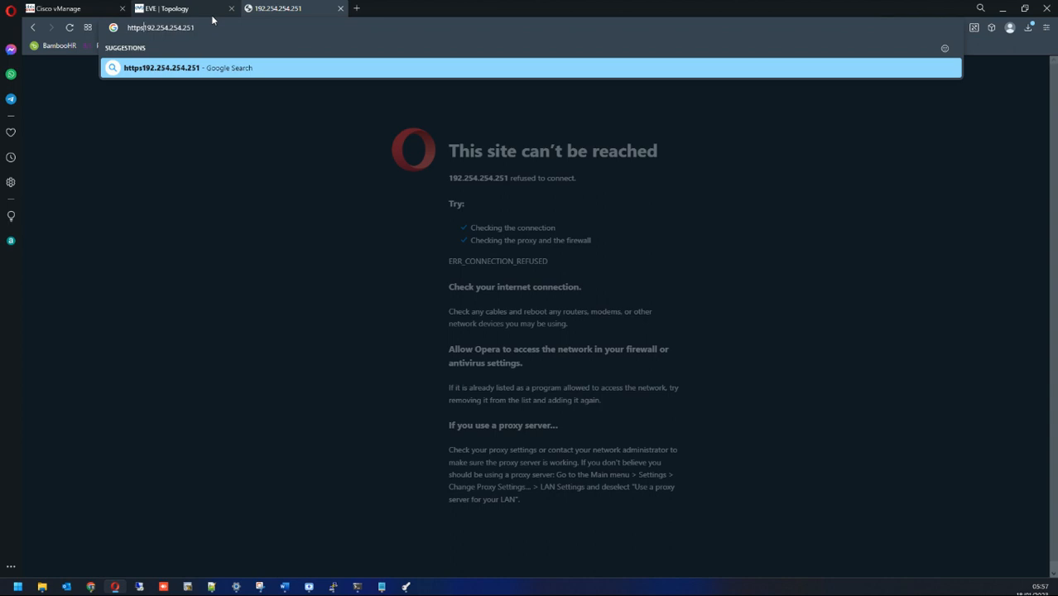
{"action": "type", "text": "://"}
{"action": "key", "text": "Return"}
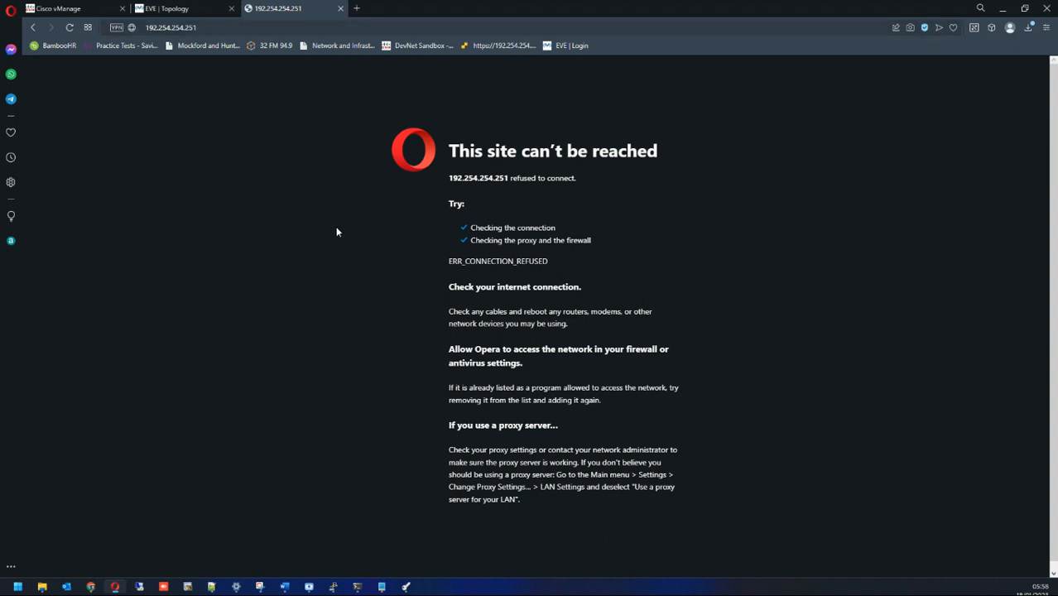
Step: Check vManage's running config shows eth1 at 192.254.254.251/24 with no shutdown
{"action": "mouse_move", "coordinate": [336, 590]}
{"action": "left_click", "coordinate": [387, 544]}
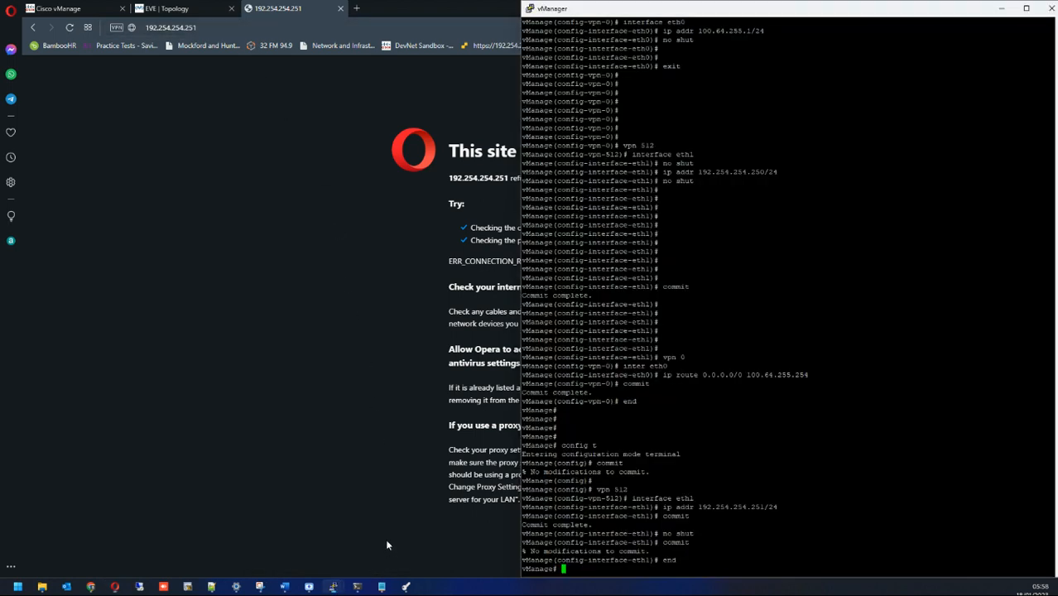
{"action": "key", "text": "Return"}
{"action": "key", "text": "Return"}
{"action": "key", "text": "Return"}
{"action": "type", "text": "s"}
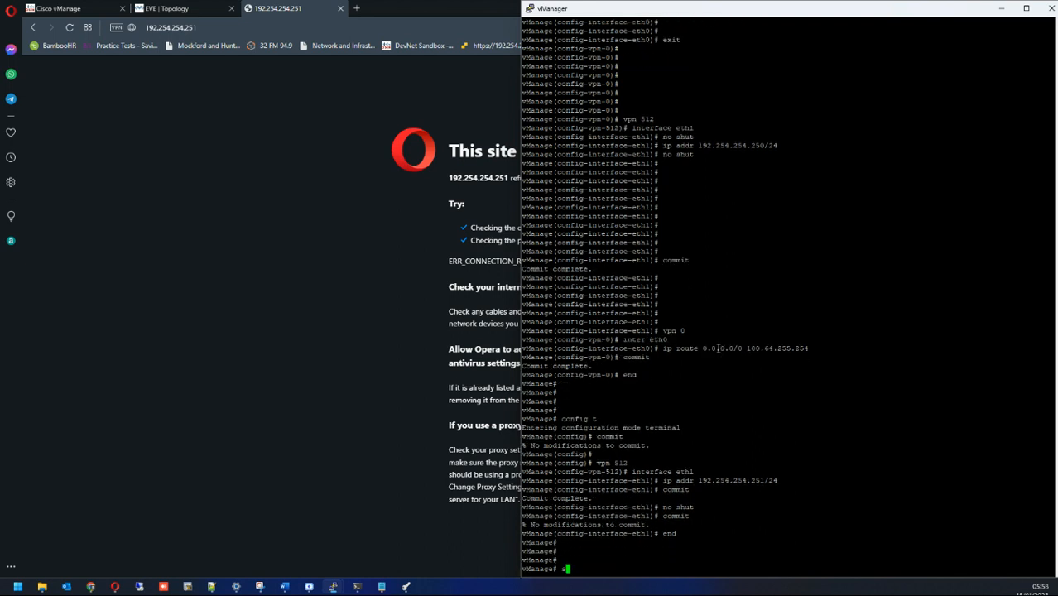
{"action": "type", "text": "how run"}
{"action": "key", "text": "Tab"}
{"action": "key", "text": "Return"}
{"action": "key", "text": "space"}
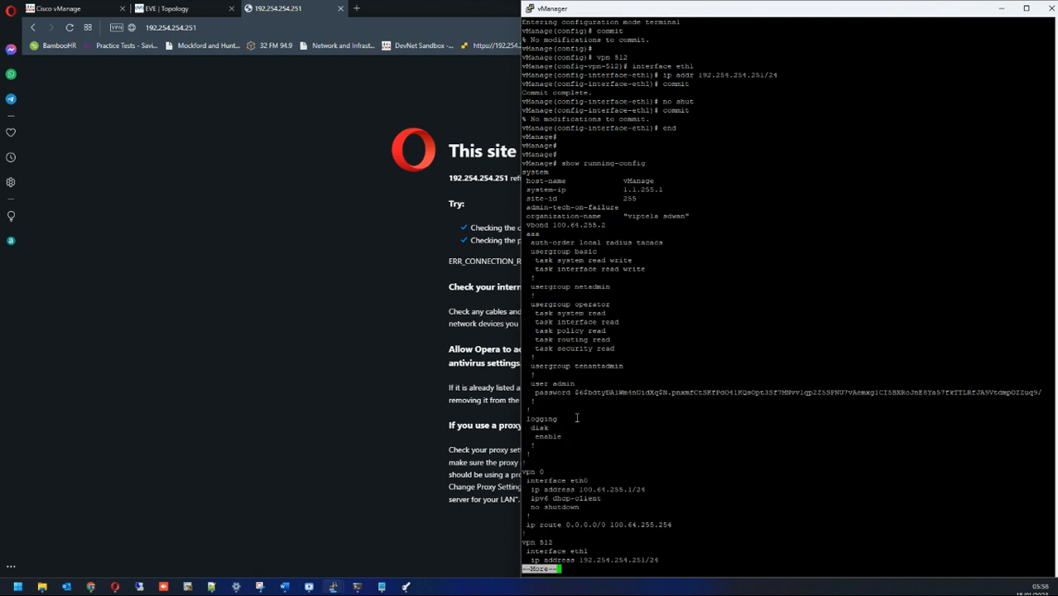
{"action": "key", "text": "space"}
{"action": "key", "text": "Return"}
{"action": "key", "text": "Return"}
{"action": "key", "text": "Return"}
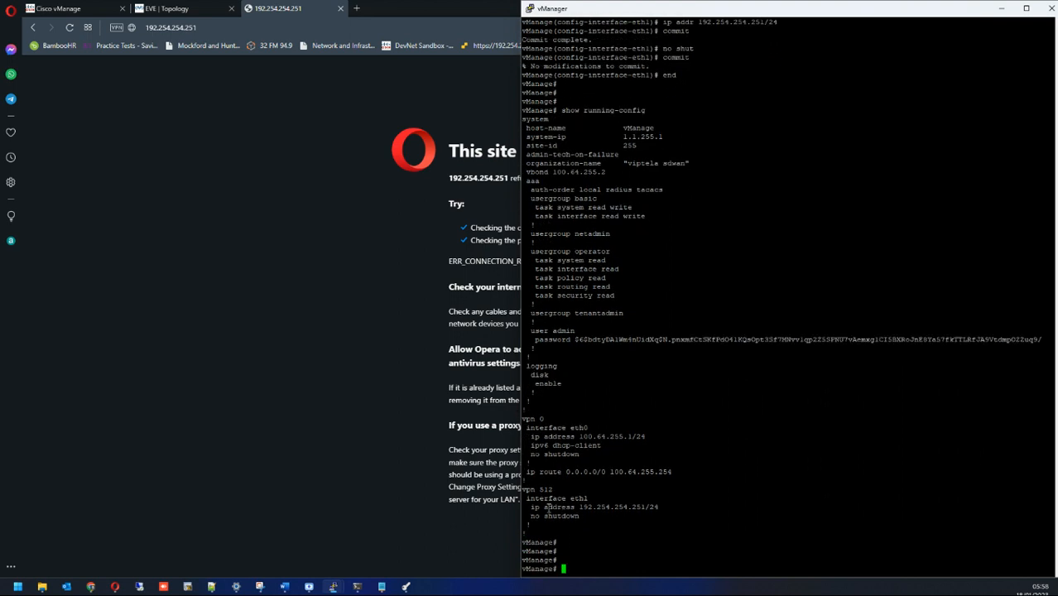
{"action": "left_click_drag", "start_coordinate": [535, 514], "coordinate": [604, 508]}
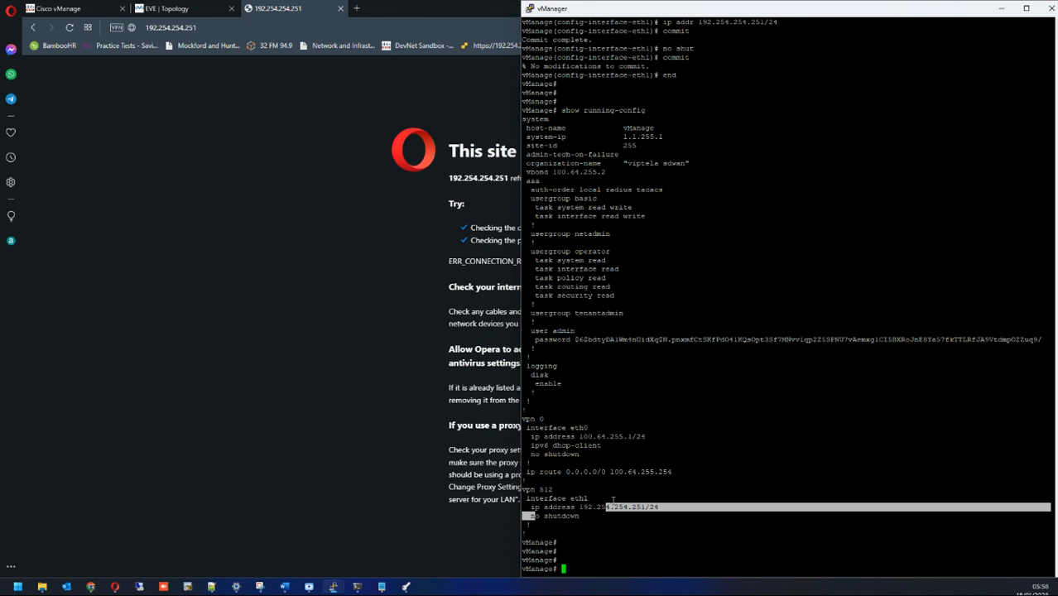
{"action": "left_click", "coordinate": [612, 499]}
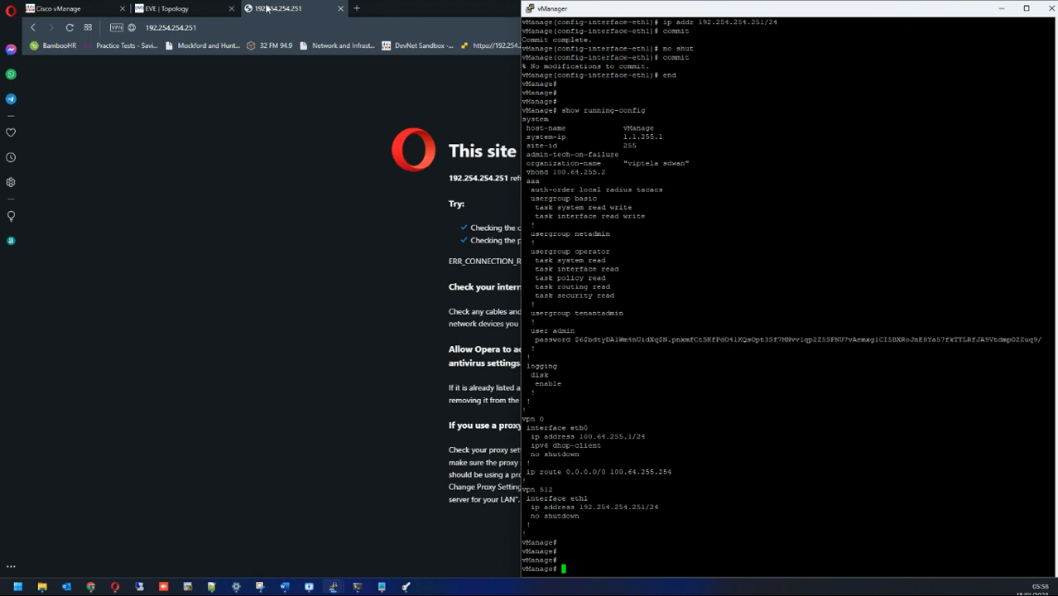
Step: Confirm 192.254.254.251 answers pings, then reload it in Opera to reach the certificate warning
{"action": "left_click", "coordinate": [357, 586]}
{"action": "key", "text": "Return"}
{"action": "key", "text": "Return"}
{"action": "key", "text": "Return"}
{"action": "key", "text": "Return"}
{"action": "key", "text": "Return"}
{"action": "key", "text": "Return"}
{"action": "key", "text": "Return"}
{"action": "key", "text": "Return"}
{"action": "key", "text": "Return"}
{"action": "key", "text": "Return"}
{"action": "key", "text": "Return"}
{"action": "key", "text": "Return"}
{"action": "key", "text": "Return"}
{"action": "key", "text": "Return"}
{"action": "key", "text": "Return"}
{"action": "key", "text": "Return"}
{"action": "key", "text": "Return"}
{"action": "key", "text": "Return"}
{"action": "key", "text": "Return"}
{"action": "key", "text": "Return"}
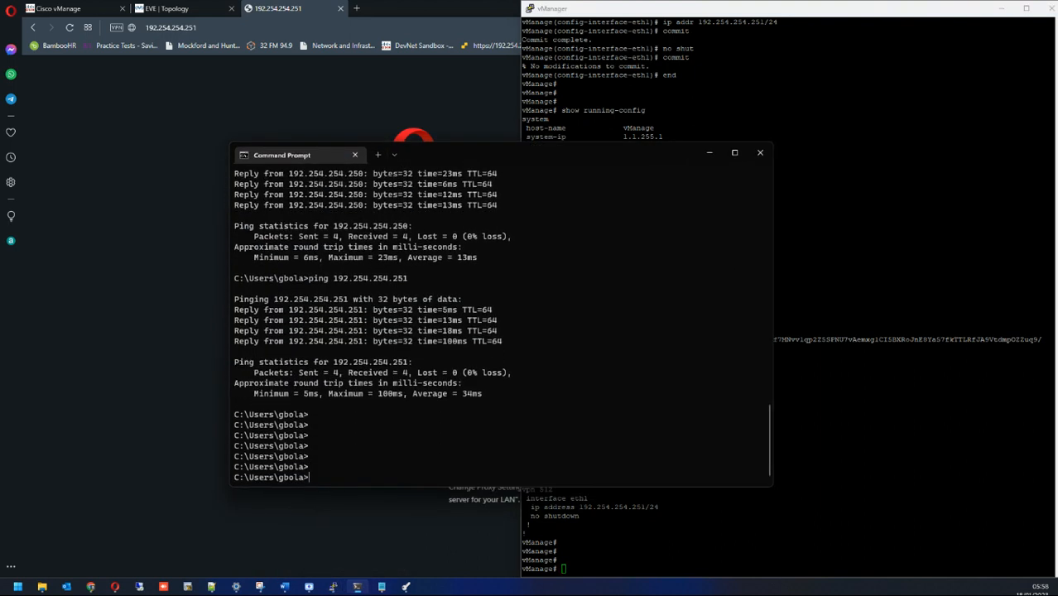
{"action": "key", "text": "Up"}
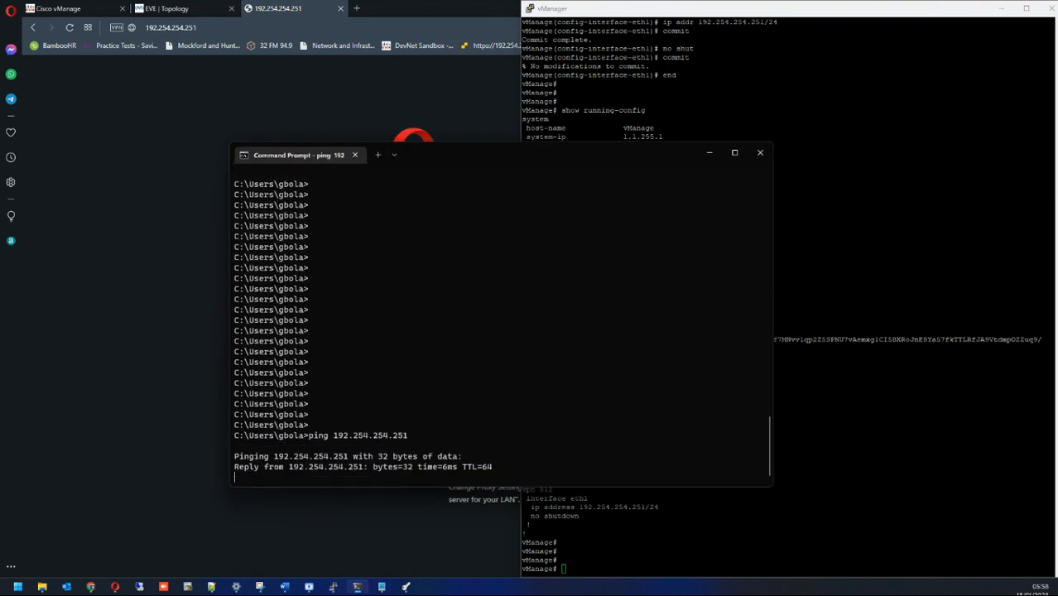
{"action": "key", "text": "ctrl+c"}
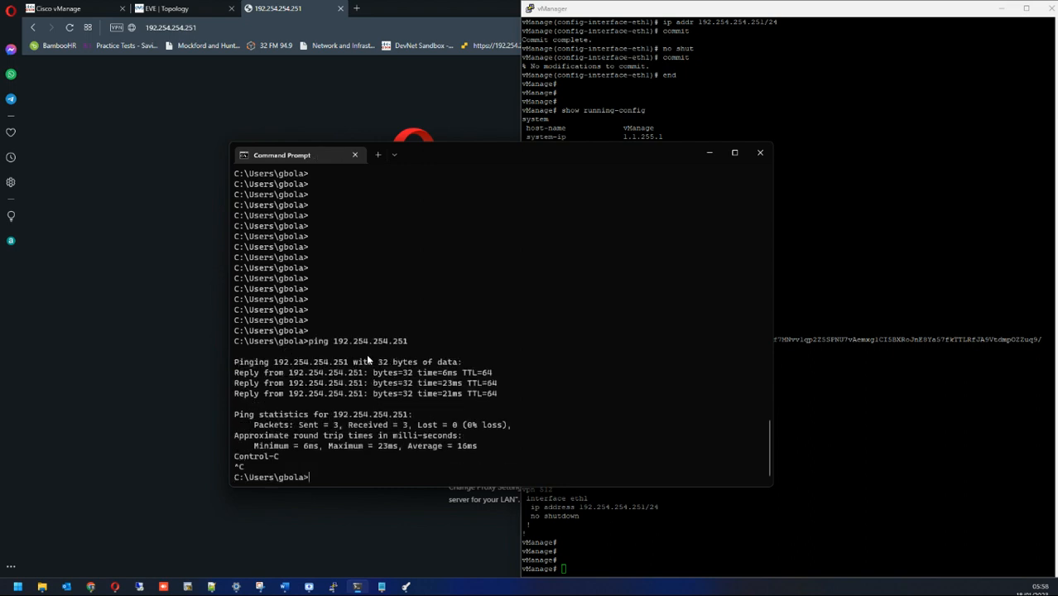
{"action": "left_click", "coordinate": [168, 28]}
{"action": "left_click", "coordinate": [71, 28]}
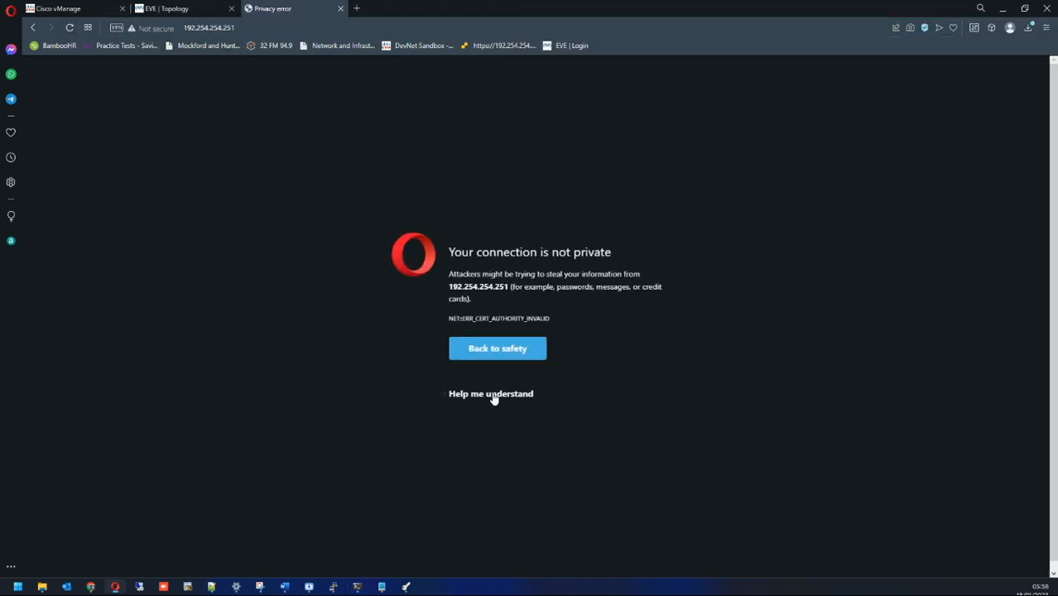
{"action": "left_click", "coordinate": [492, 396]}
{"action": "left_click", "coordinate": [488, 432]}
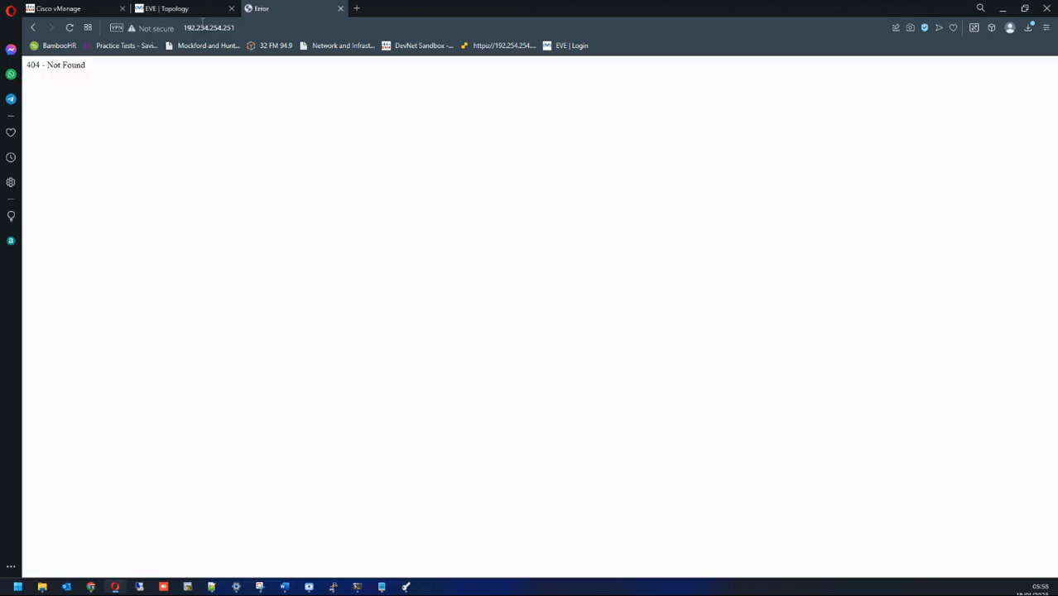
{"action": "left_click", "coordinate": [205, 28]}
{"action": "key", "text": "Home"}
{"action": "type", "text": "https"}
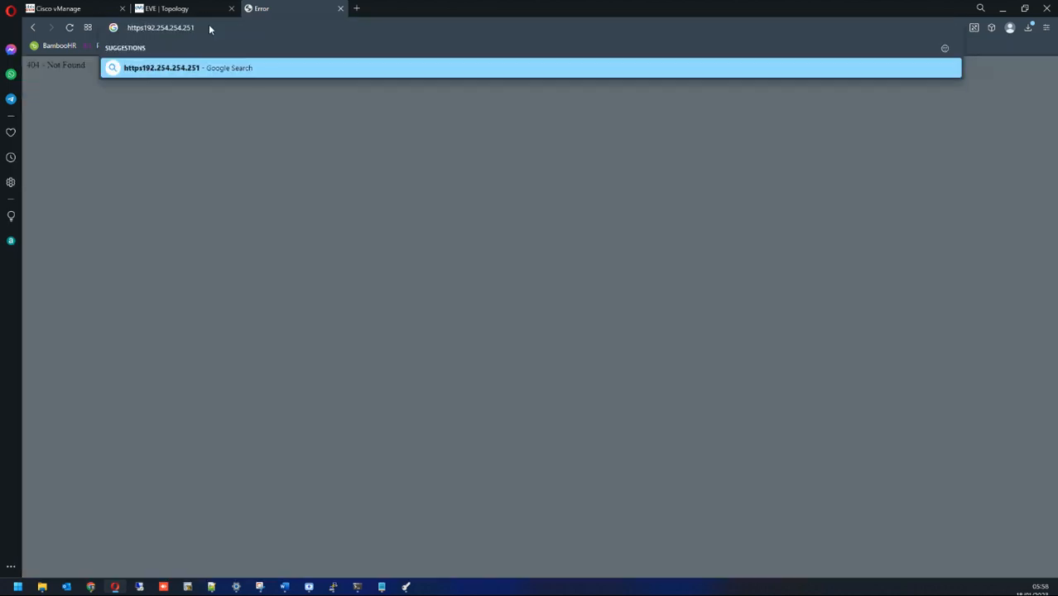
{"action": "type", "text": "://"}
{"action": "key", "text": "Return"}
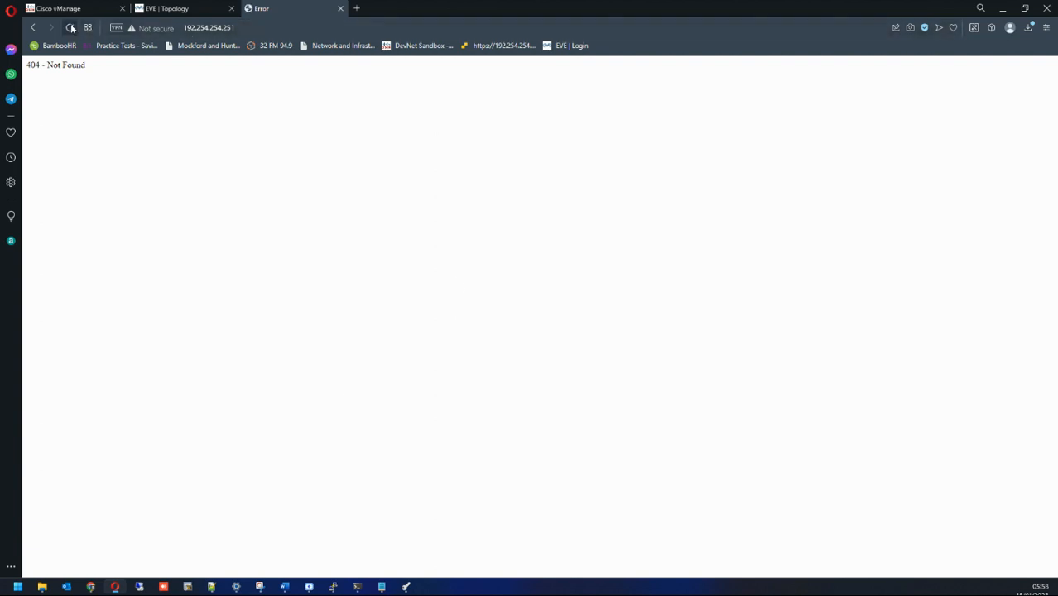
Step: Close the 404 page and load 192.254.254.251 in a new tab, landing on the :8443 address
{"action": "left_click", "coordinate": [339, 9]}
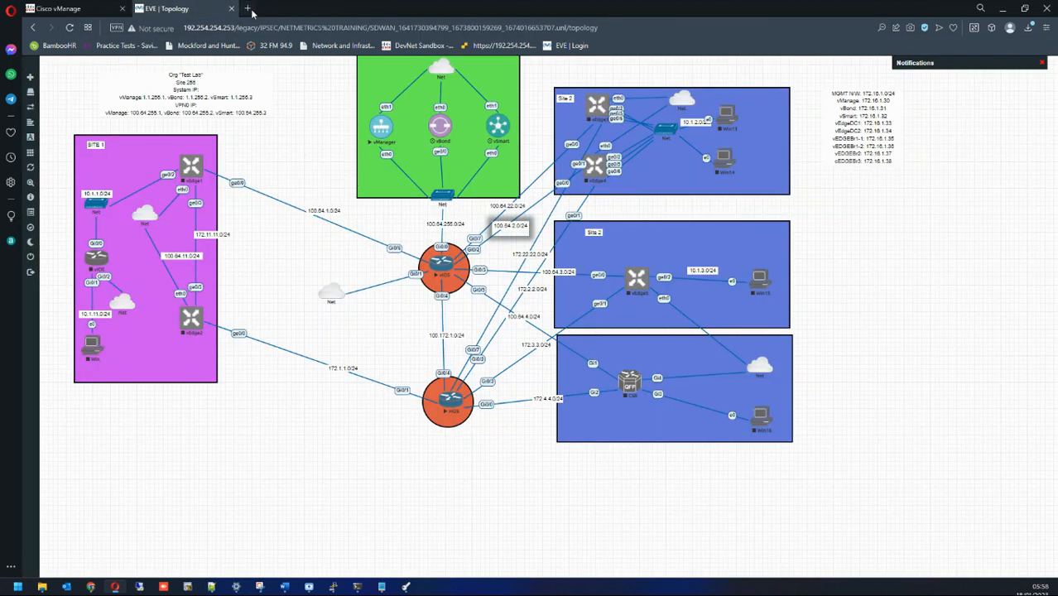
{"action": "left_click", "coordinate": [247, 8]}
{"action": "left_click", "coordinate": [255, 28]}
{"action": "type", "text": "192.168"}
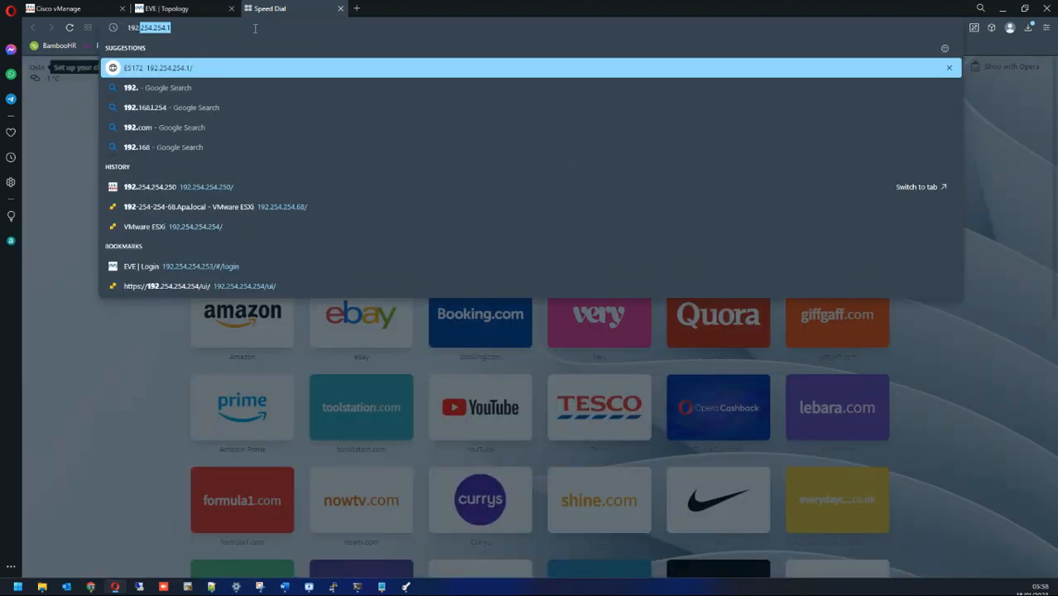
{"action": "key", "text": "BackSpace"}
{"action": "key", "text": "BackSpace"}
{"action": "key", "text": "BackSpace"}
{"action": "key", "text": "BackSpace"}
{"action": "type", "text": "254.254.25"}
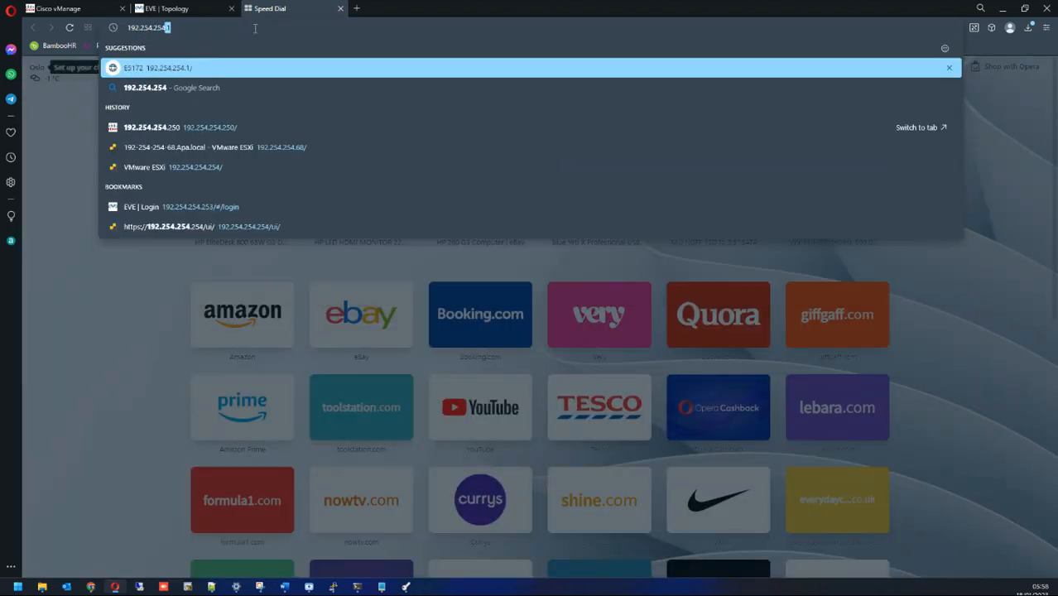
{"action": "type", "text": "1"}
{"action": "key", "text": "Return"}
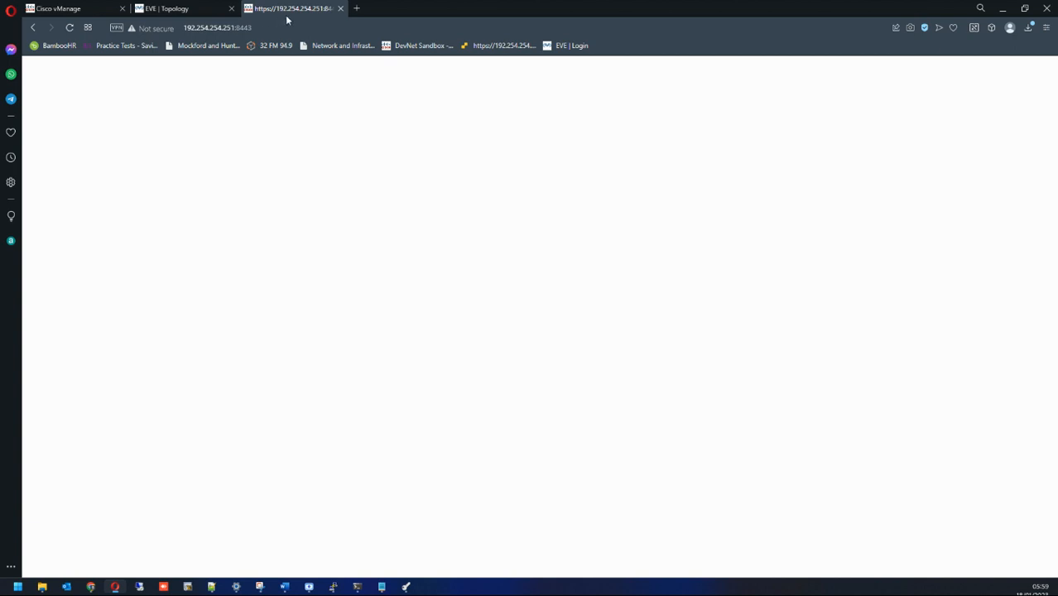
{"action": "left_click", "coordinate": [339, 8]}
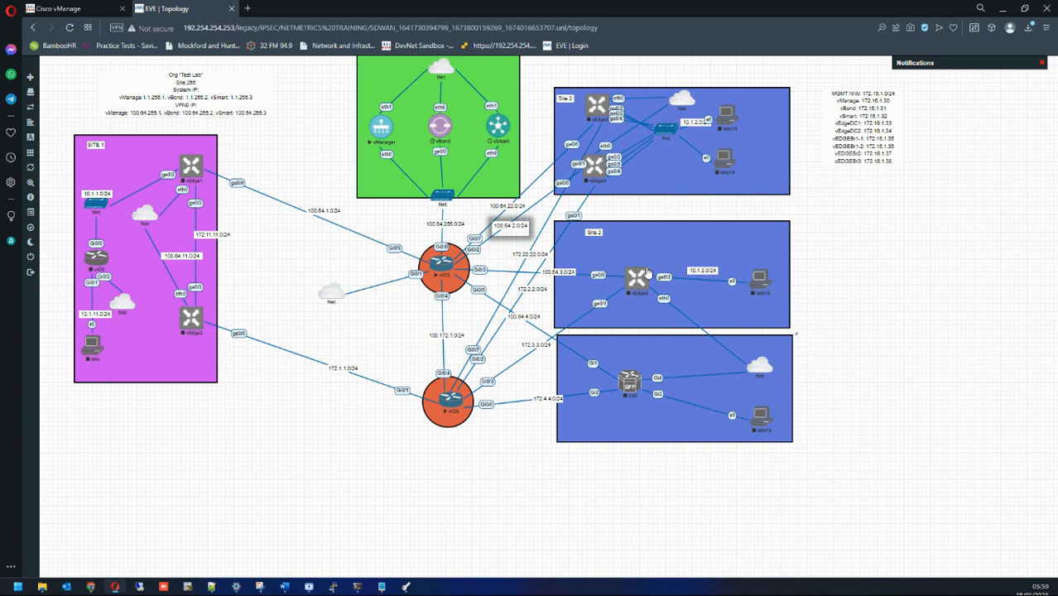
{"action": "left_click_drag", "start_coordinate": [817, 72], "coordinate": [975, 198]}
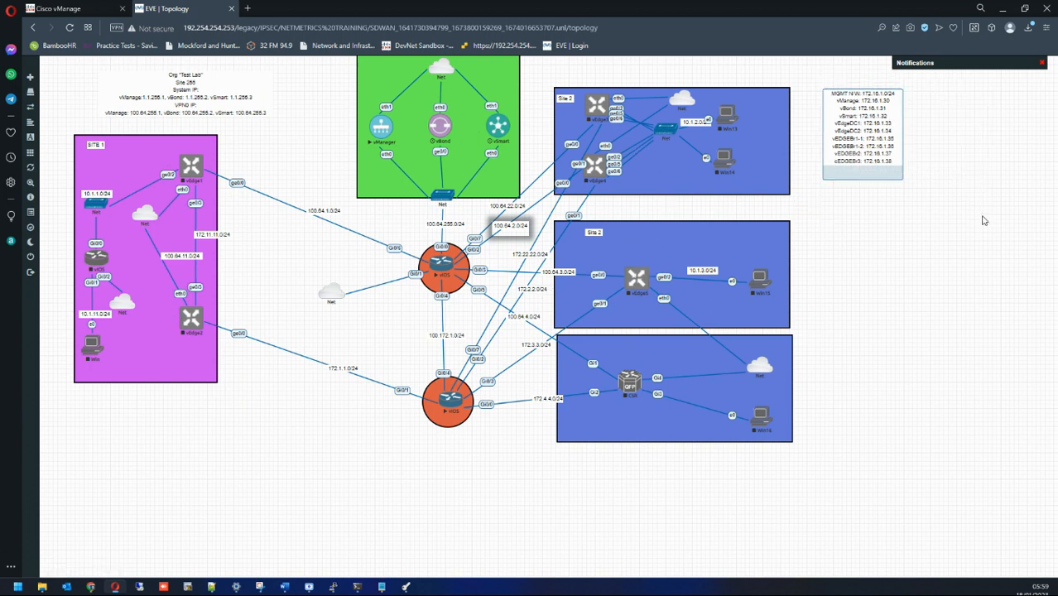
{"action": "left_click", "coordinate": [983, 220]}
{"action": "left_click", "coordinate": [246, 9]}
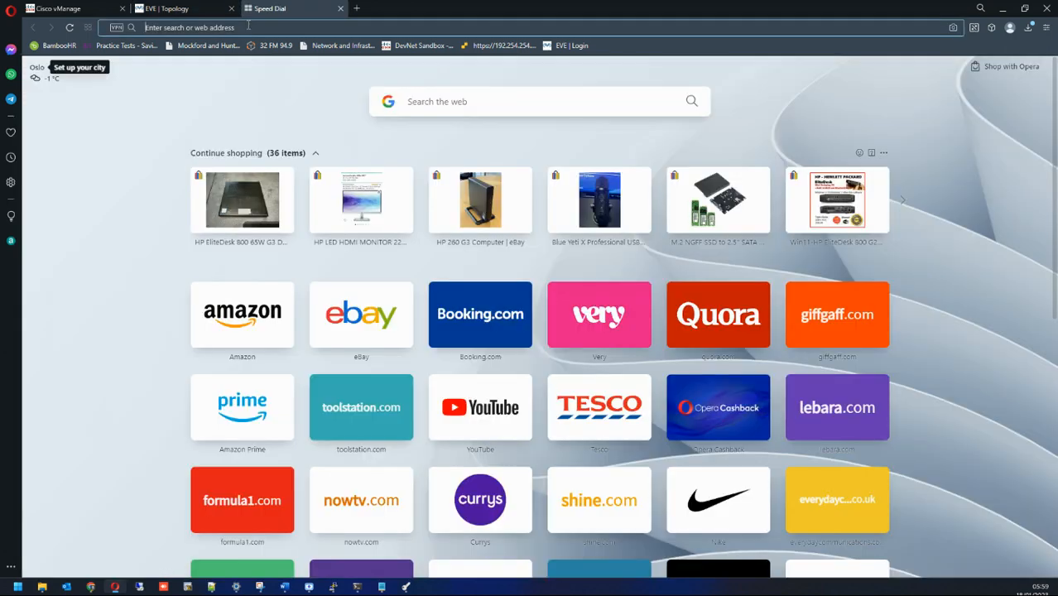
{"action": "type", "text": "192"}
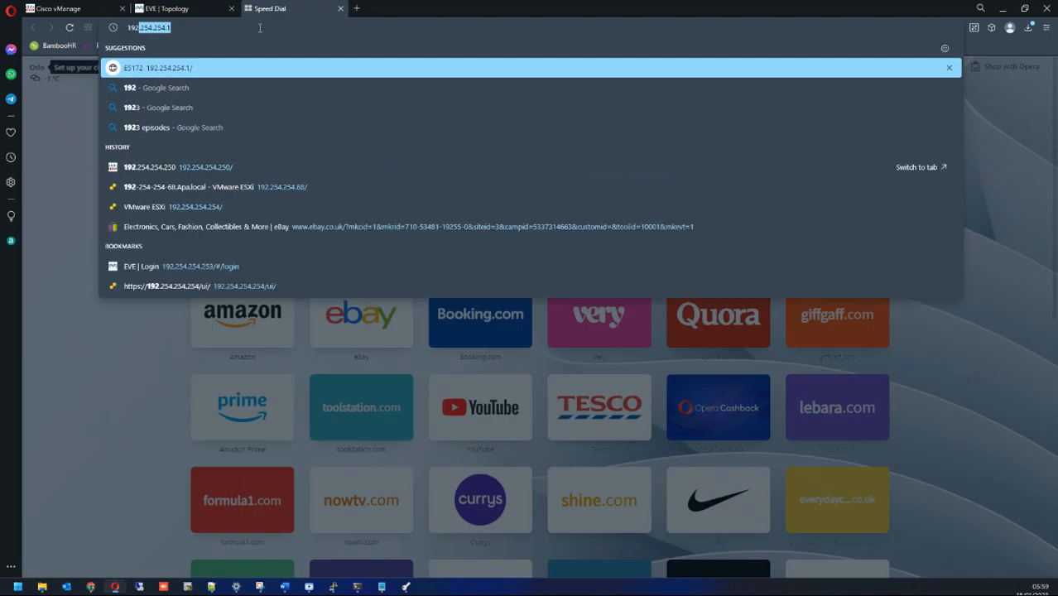
{"action": "type", "text": ".254.254.251"}
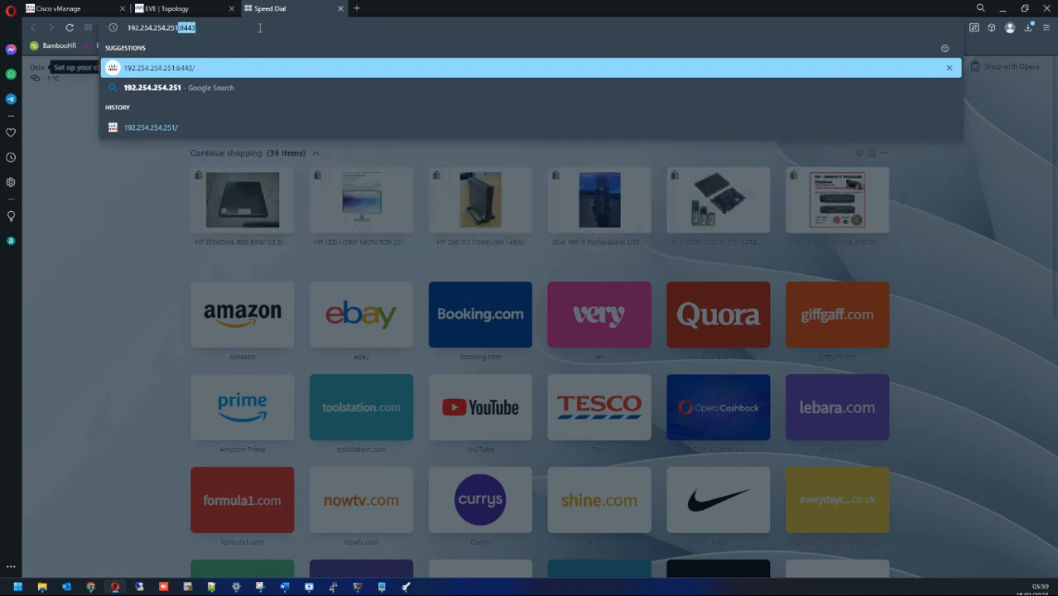
{"action": "key", "text": "BackSpace"}
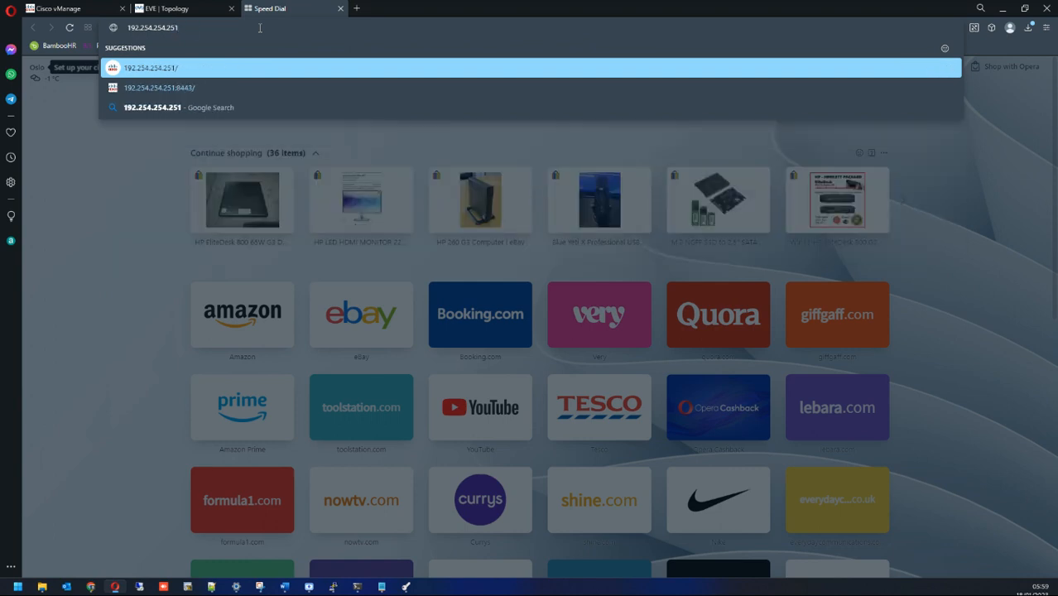
{"action": "type", "text": "https"}
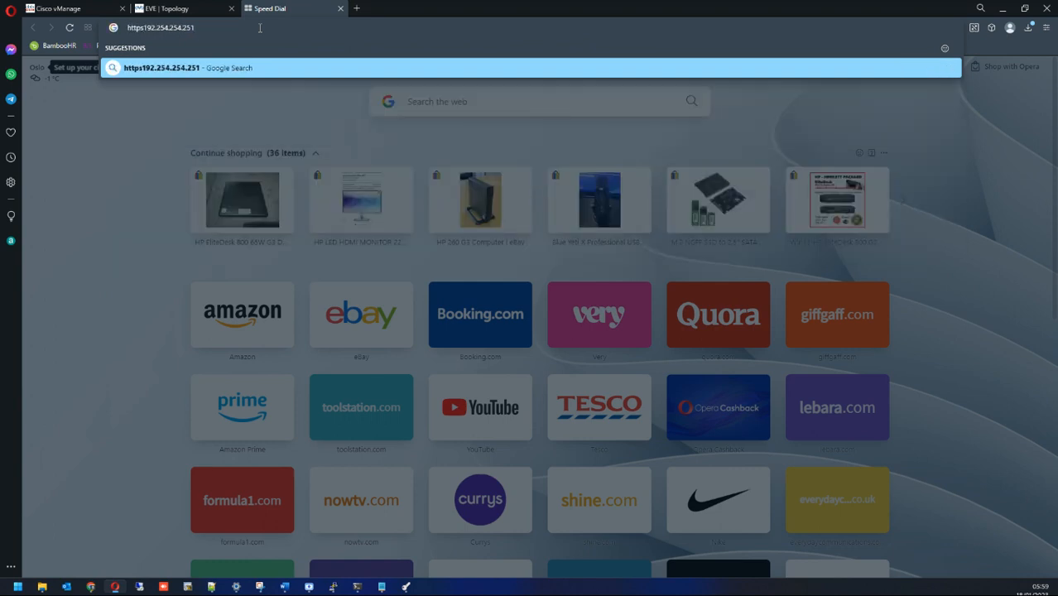
{"action": "type", "text": "://"}
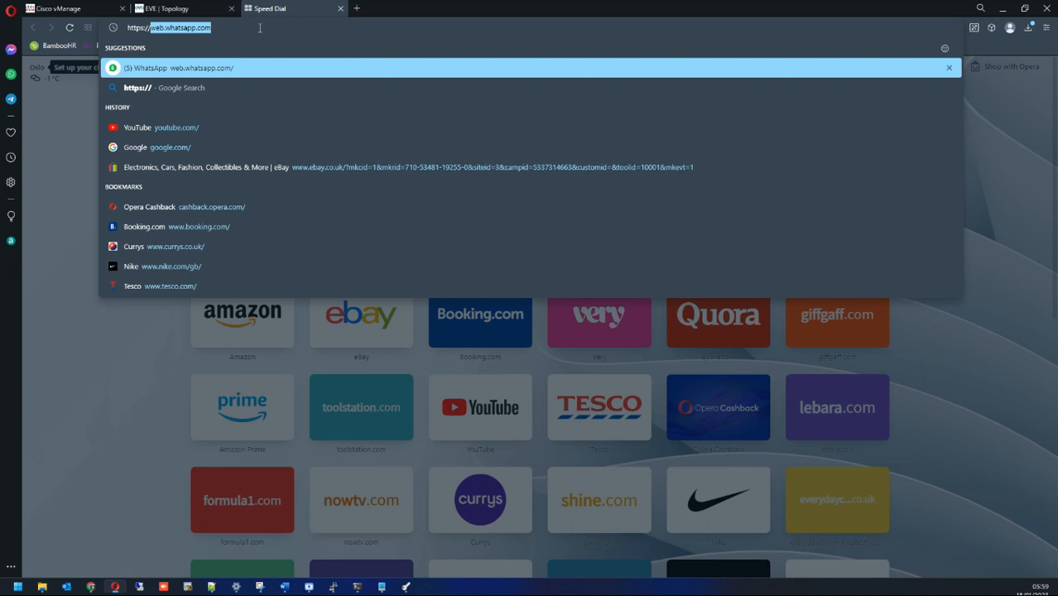
{"action": "type", "text": "192.254.254.251"}
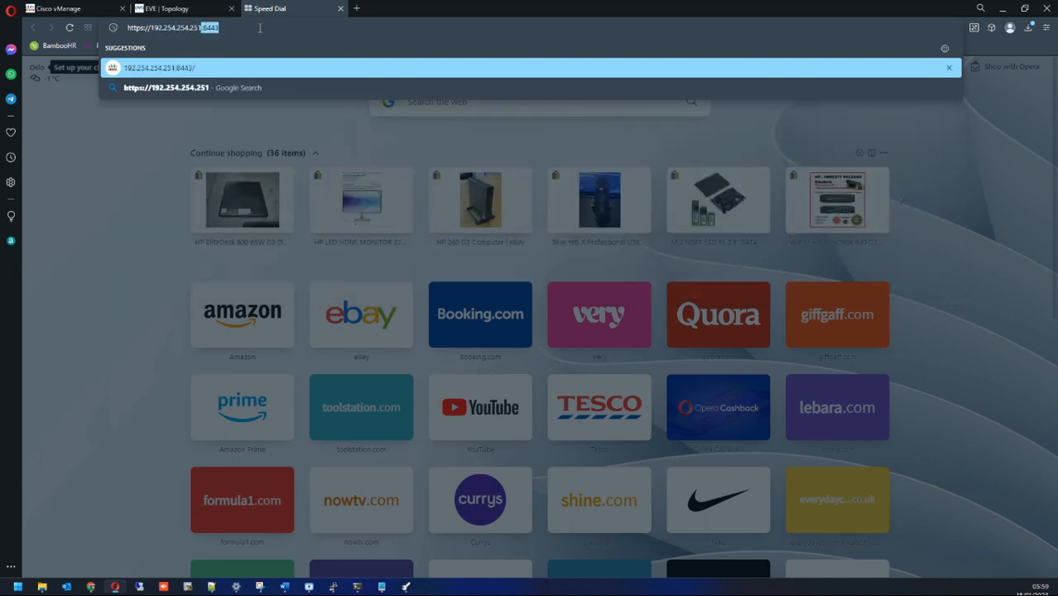
{"action": "key", "text": "Return"}
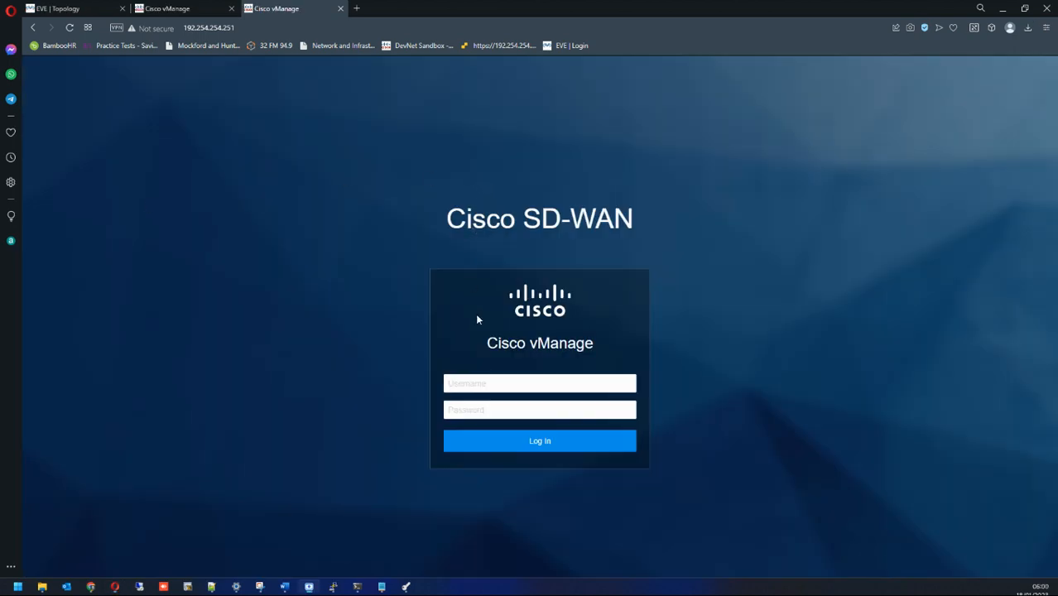
Step: Close the duplicate vManage tab and sign in with the admin username and password
{"action": "left_click", "coordinate": [231, 9]}
{"action": "left_click", "coordinate": [67, 9]}
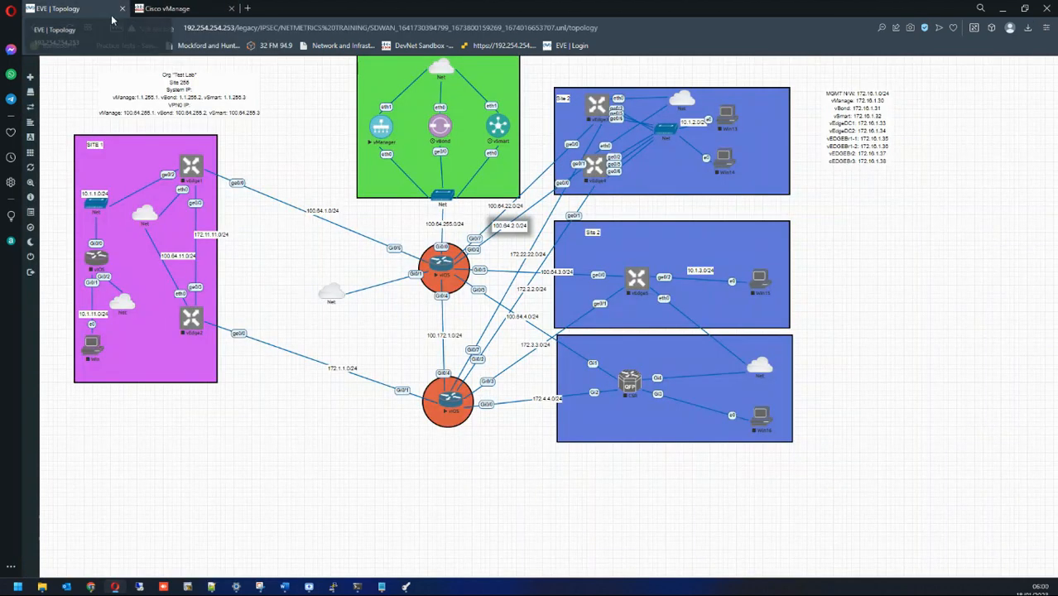
{"action": "left_click", "coordinate": [207, 9]}
{"action": "left_click", "coordinate": [543, 384]}
{"action": "type", "text": "a"}
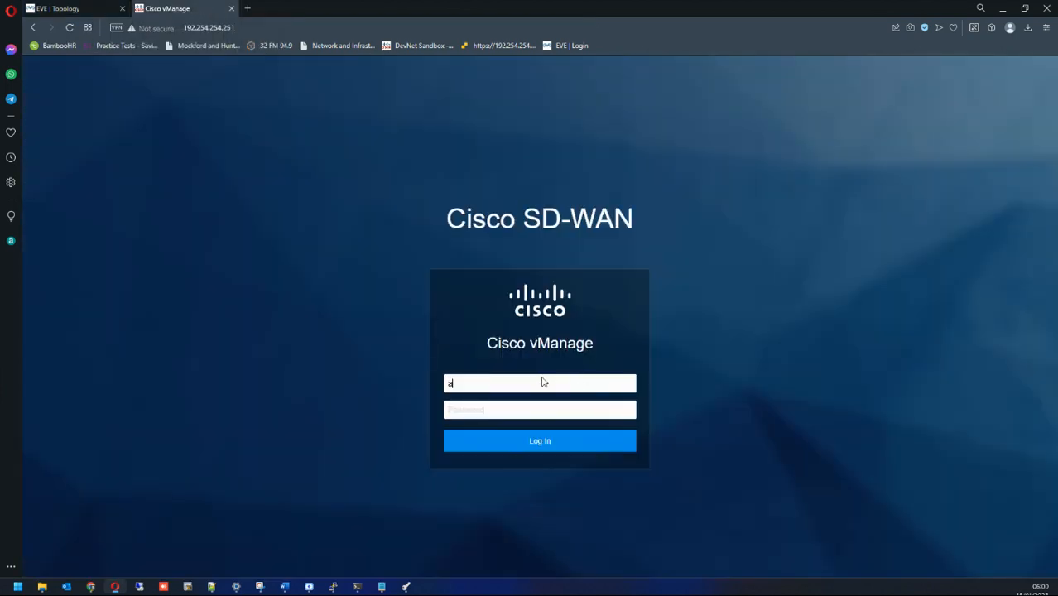
{"action": "type", "text": "admin"}
{"action": "key", "text": "Return"}
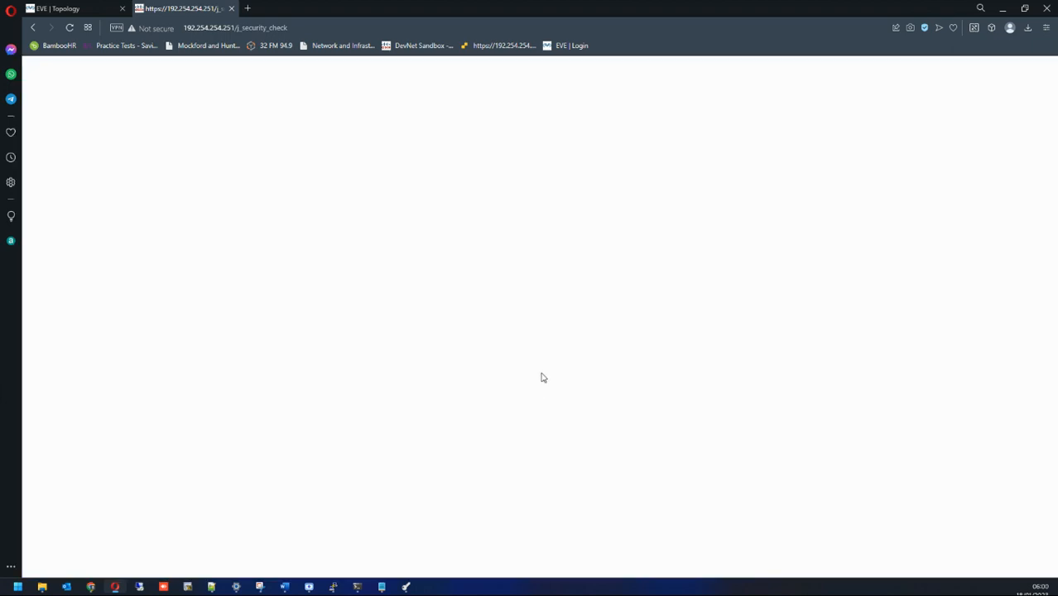
Step: Strip /j_security_check from the URL and reload to reach the vManage dashboard
{"action": "left_click", "coordinate": [263, 29]}
{"action": "left_click", "coordinate": [255, 28]}
{"action": "left_click_drag", "start_coordinate": [235, 28], "coordinate": [292, 29]}
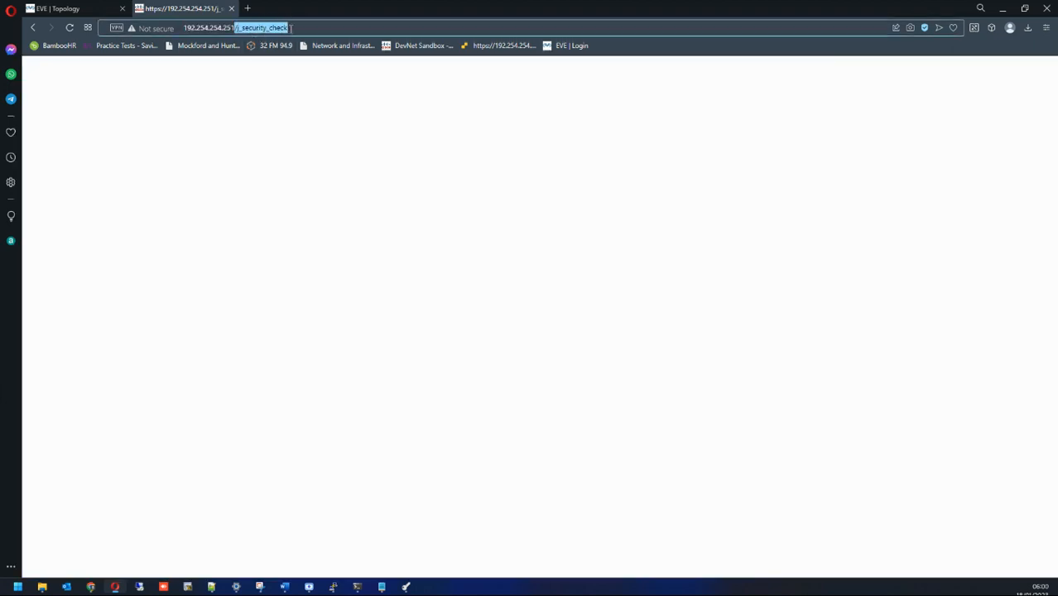
{"action": "key", "text": "BackSpace"}
{"action": "key", "text": "Return"}
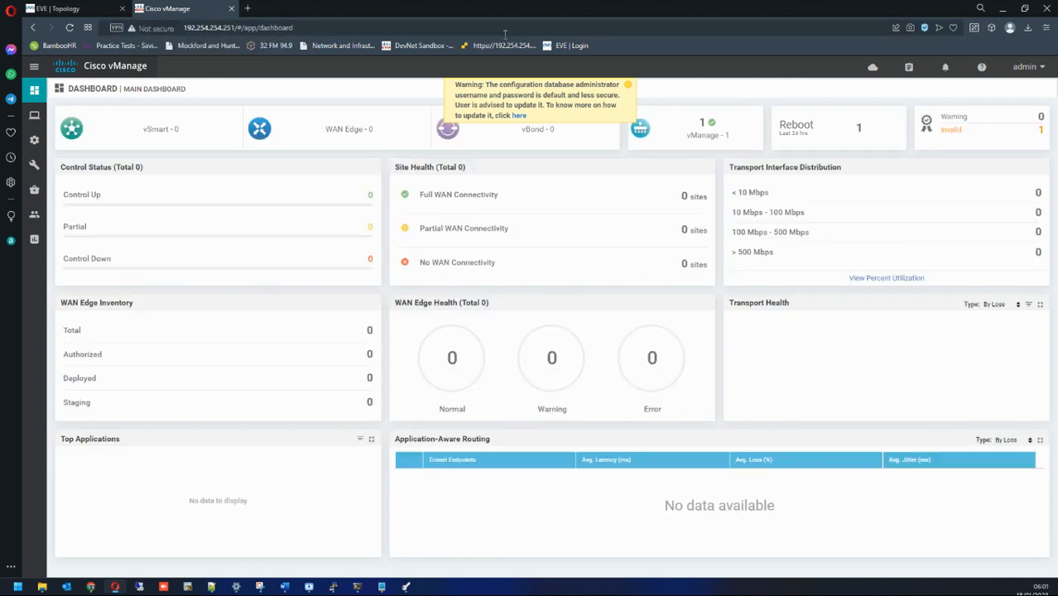
Step: Dismiss the default-credentials warning and go to Administration > Settings
{"action": "left_click", "coordinate": [627, 84]}
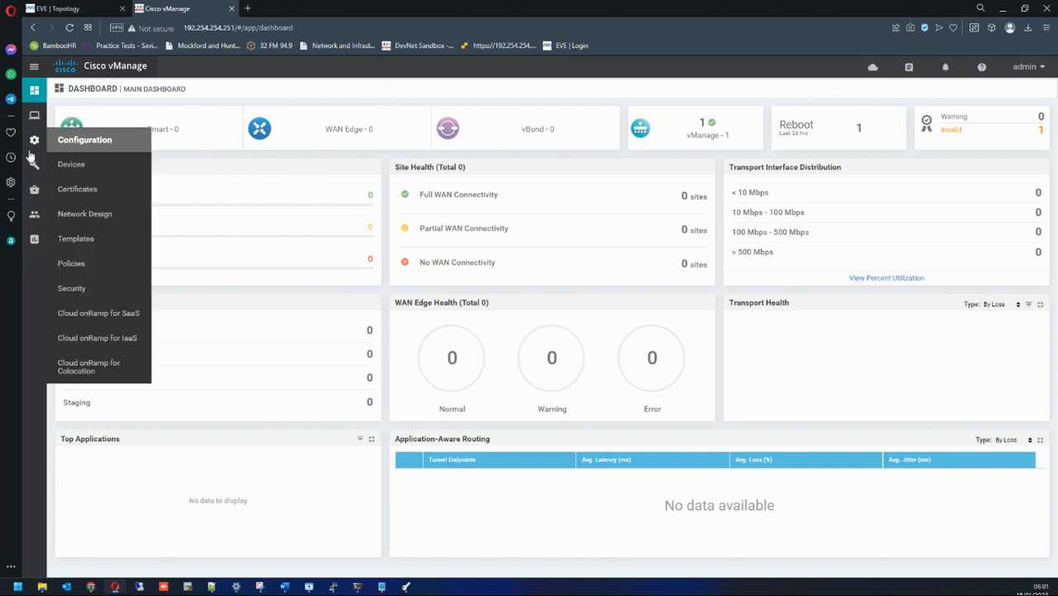
{"action": "mouse_move", "coordinate": [35, 214]}
{"action": "left_click", "coordinate": [72, 239]}
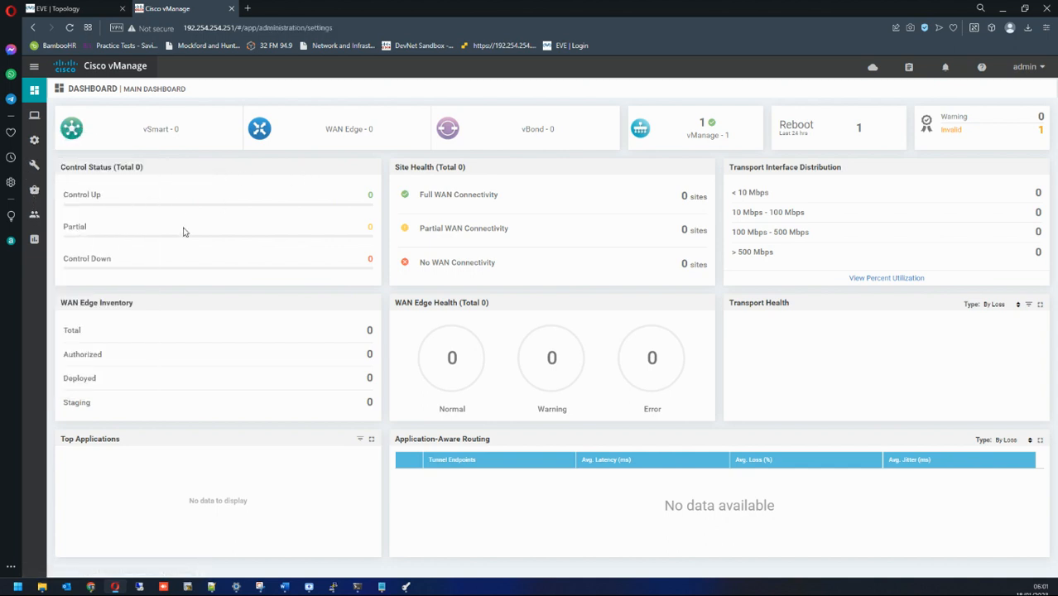
Step: Enter and confirm 'viptela sdwan' as the Organization Name and save it
{"action": "left_click", "coordinate": [1019, 121]}
{"action": "left_click", "coordinate": [118, 165]}
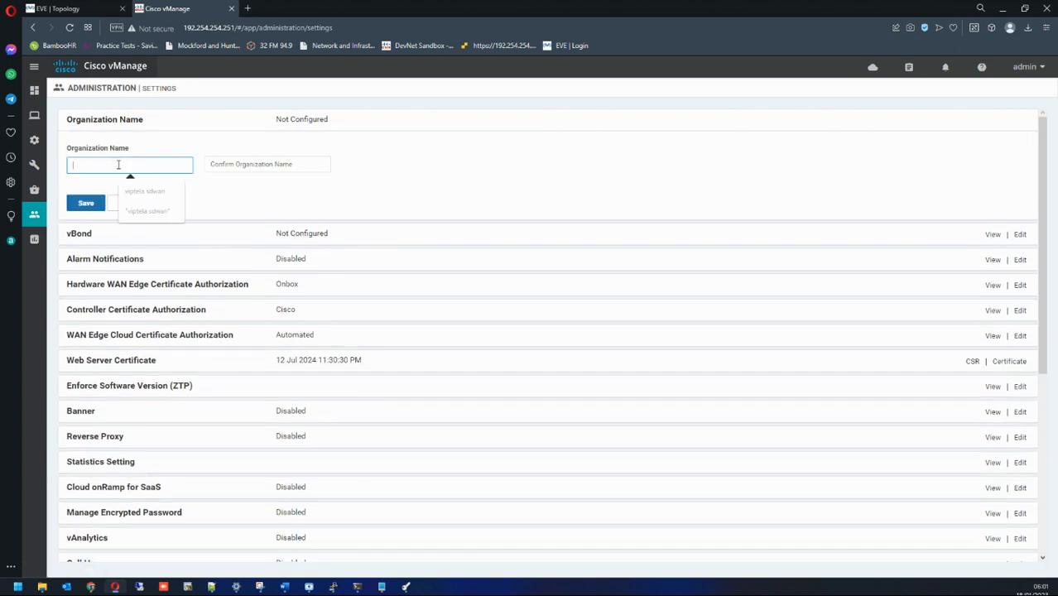
{"action": "left_click", "coordinate": [143, 191]}
{"action": "left_click_drag", "start_coordinate": [115, 165], "coordinate": [53, 167]}
{"action": "left_click", "coordinate": [120, 165]}
{"action": "left_click_drag", "start_coordinate": [138, 168], "coordinate": [72, 171]}
{"action": "left_click", "coordinate": [123, 168]}
{"action": "left_click_drag", "start_coordinate": [142, 170], "coordinate": [73, 170]}
{"action": "left_click", "coordinate": [270, 164]}
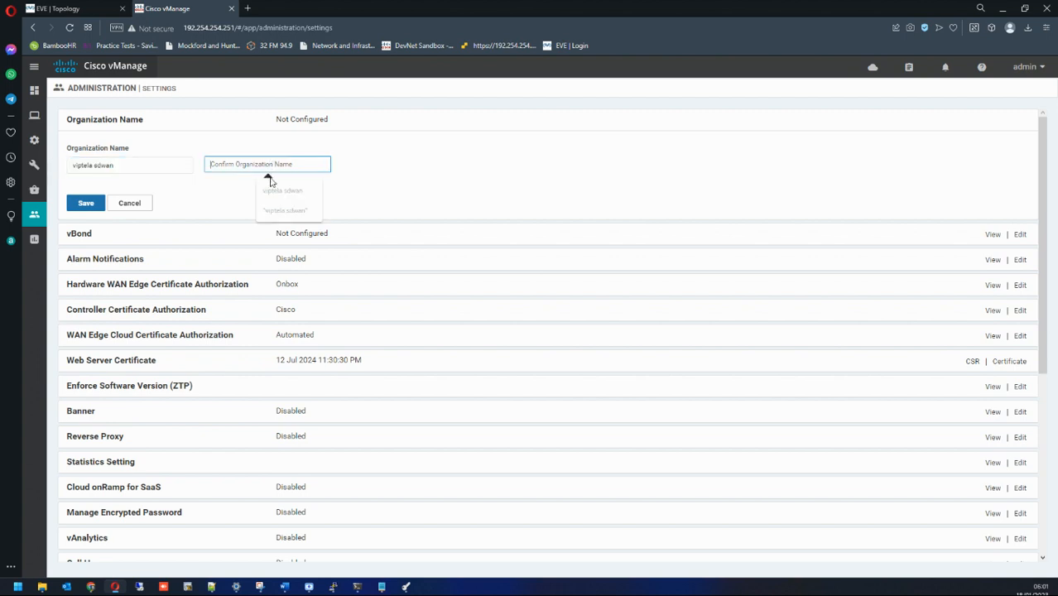
{"action": "left_click", "coordinate": [281, 200]}
{"action": "left_click", "coordinate": [83, 207]}
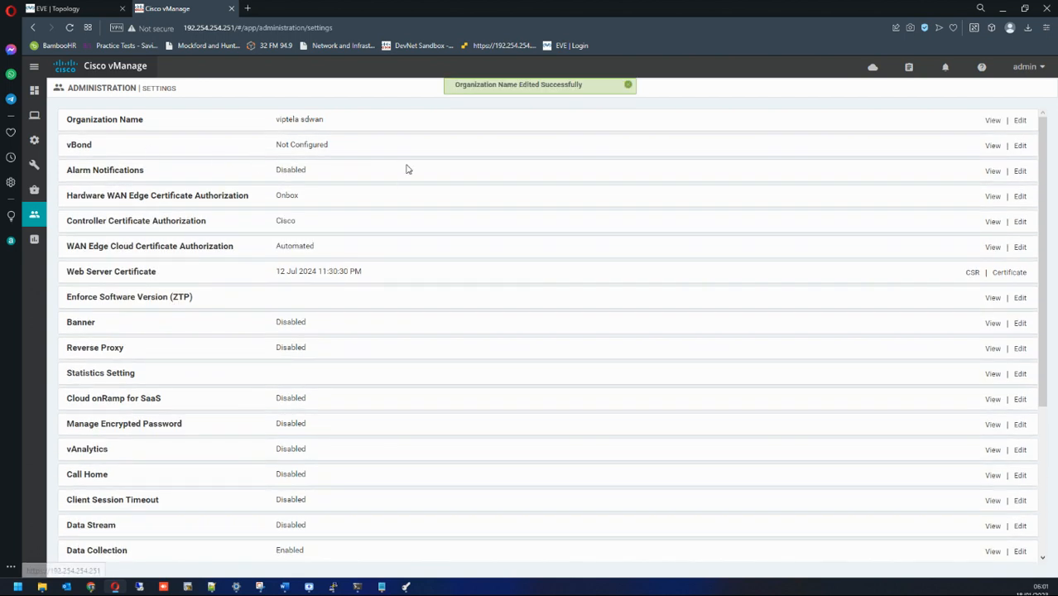
Step: Set the vBond address to 100.64.255.2 and save it
{"action": "left_click", "coordinate": [1019, 145]}
{"action": "left_click", "coordinate": [167, 189]}
{"action": "left_click", "coordinate": [146, 213]}
{"action": "left_click", "coordinate": [86, 228]}
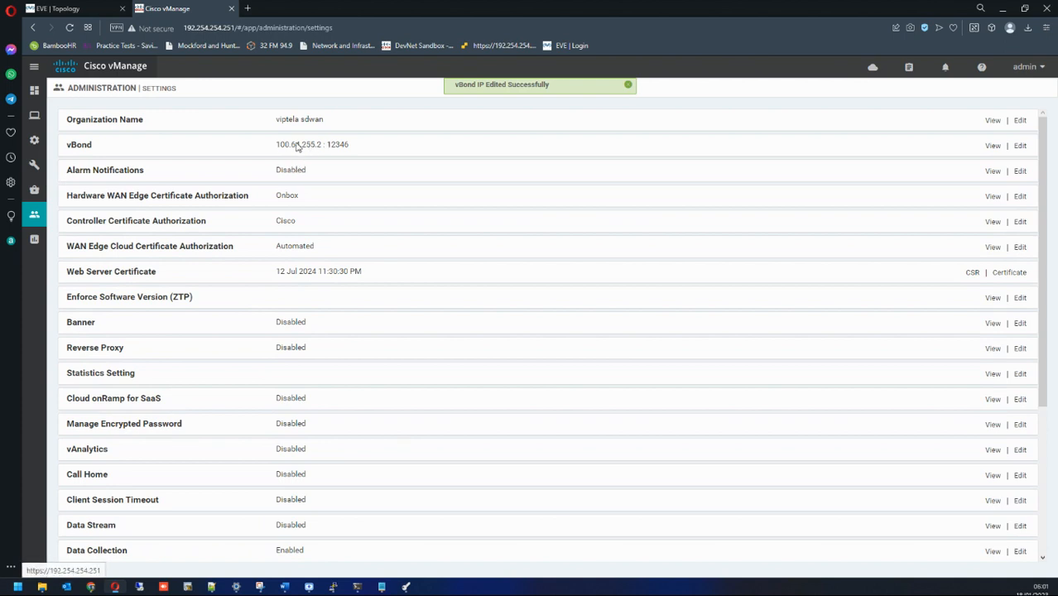
{"action": "left_click_drag", "start_coordinate": [269, 146], "coordinate": [322, 146]}
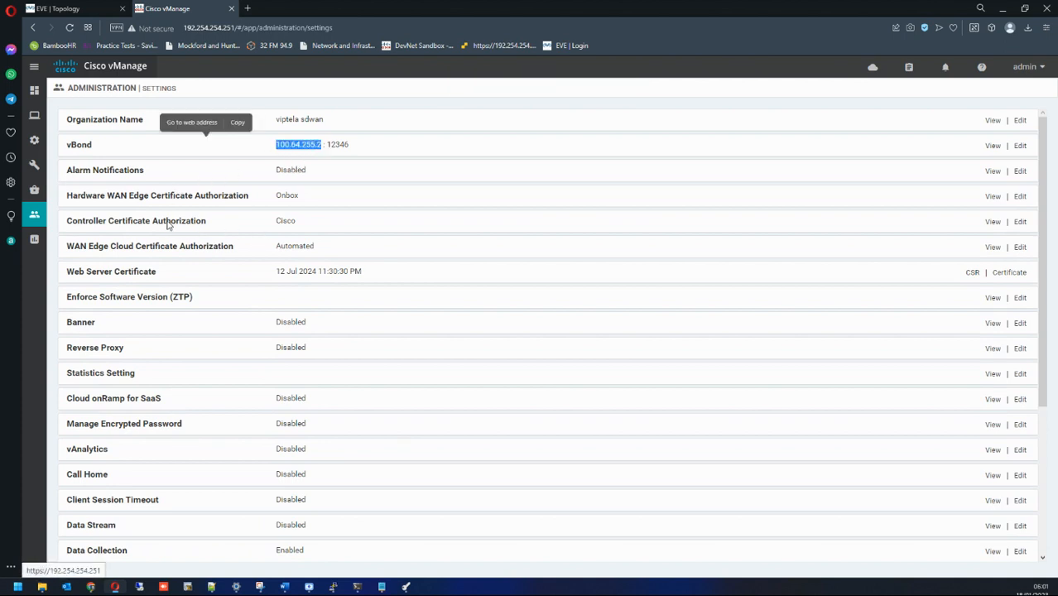
Step: After a brief look at XCA, view Controller Certificate Authorization showing Cisco Automated signing
{"action": "left_click", "coordinate": [405, 586]}
{"action": "left_click", "coordinate": [716, 140]}
{"action": "left_click", "coordinate": [322, 145]}
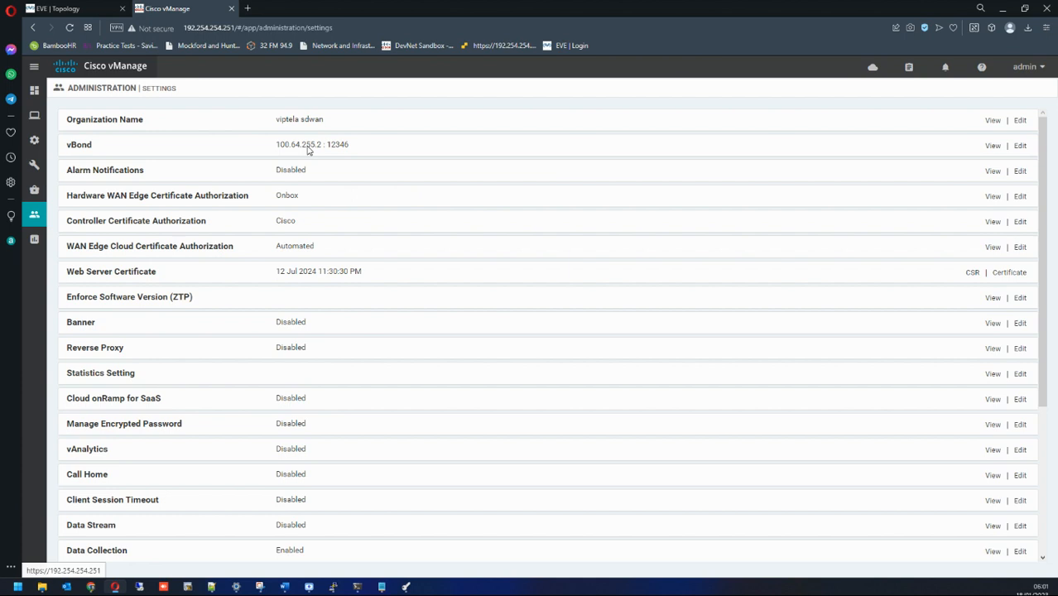
{"action": "left_click", "coordinate": [995, 222]}
{"action": "left_click_drag", "start_coordinate": [163, 252], "coordinate": [292, 253]}
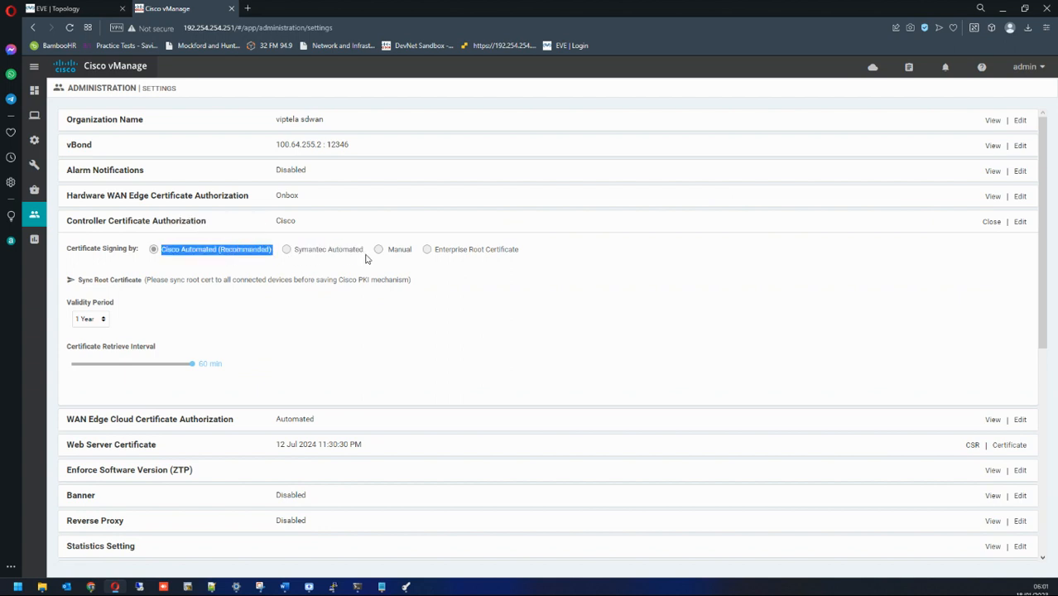
Step: Bring XCA up over the vManage settings page, reposition it, then minimize it again
{"action": "left_click_drag", "start_coordinate": [387, 253], "coordinate": [523, 255]}
{"action": "left_click", "coordinate": [505, 265]}
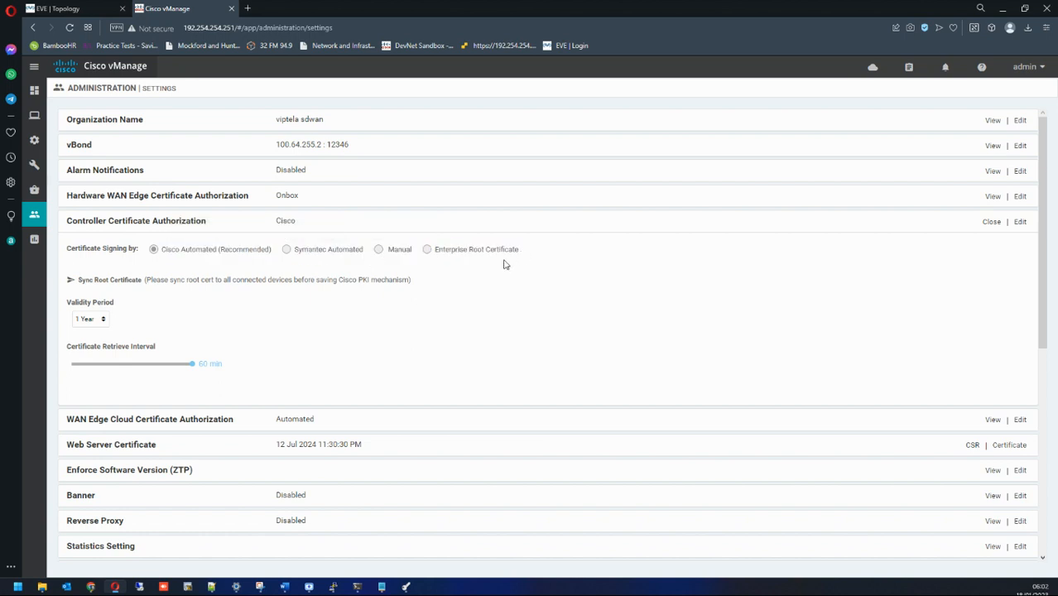
{"action": "left_click", "coordinate": [406, 587]}
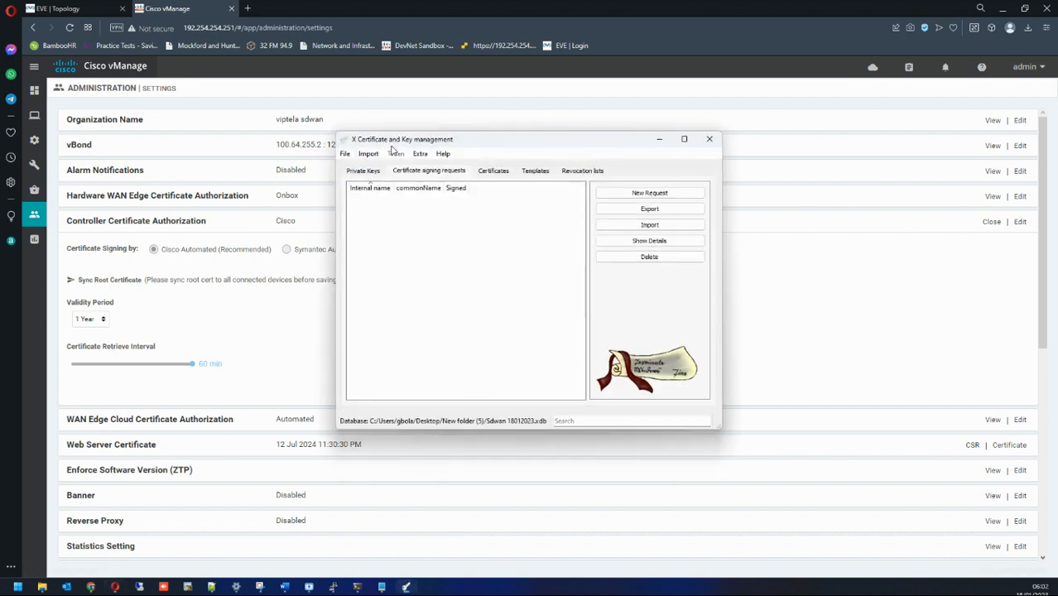
{"action": "left_click_drag", "start_coordinate": [400, 146], "coordinate": [394, 174]}
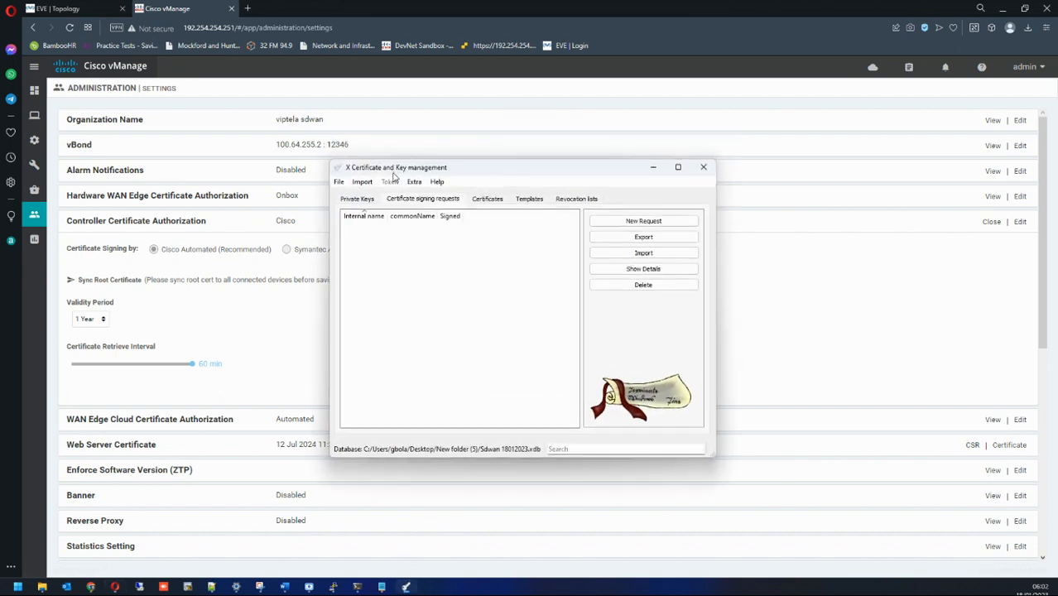
{"action": "left_click", "coordinate": [653, 168]}
Step: Switch Controller Certificate Authorization signing to Enterprise Root Certificate and confirm the change
{"action": "left_click_drag", "start_coordinate": [436, 257], "coordinate": [537, 257]}
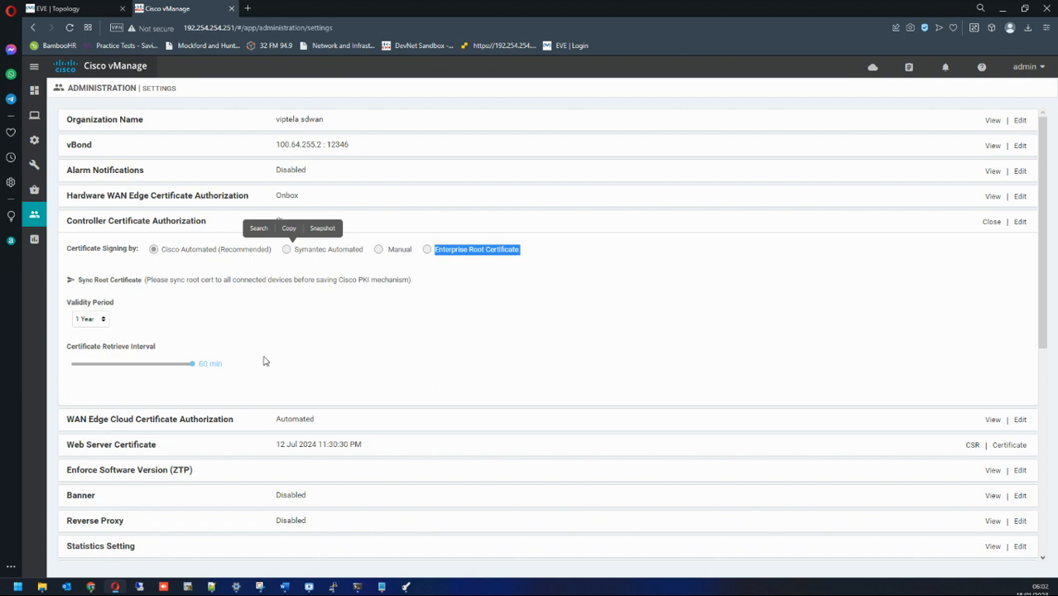
{"action": "left_click", "coordinate": [992, 223]}
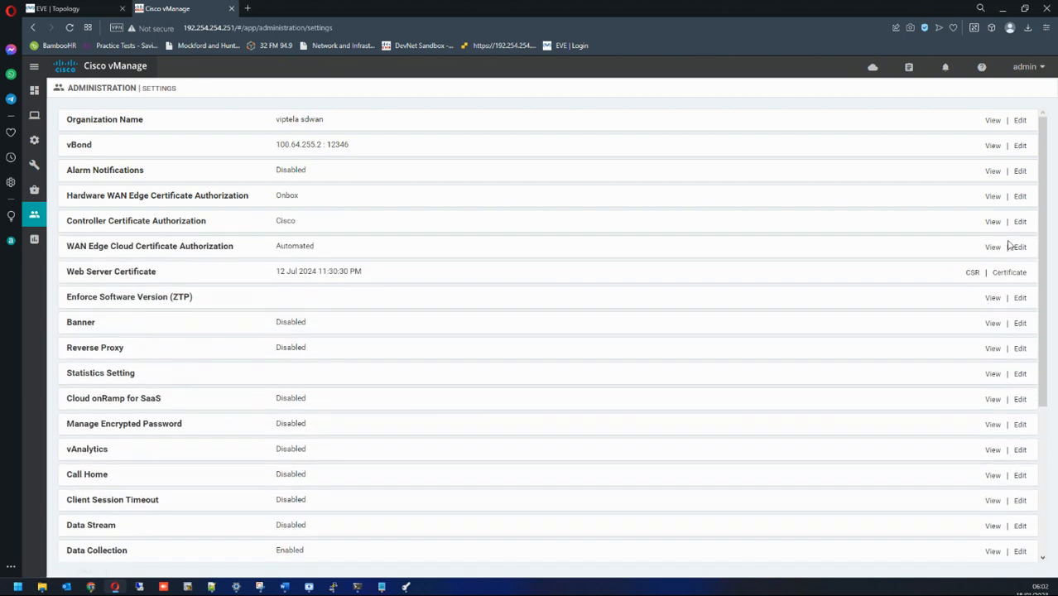
{"action": "left_click", "coordinate": [1019, 247]}
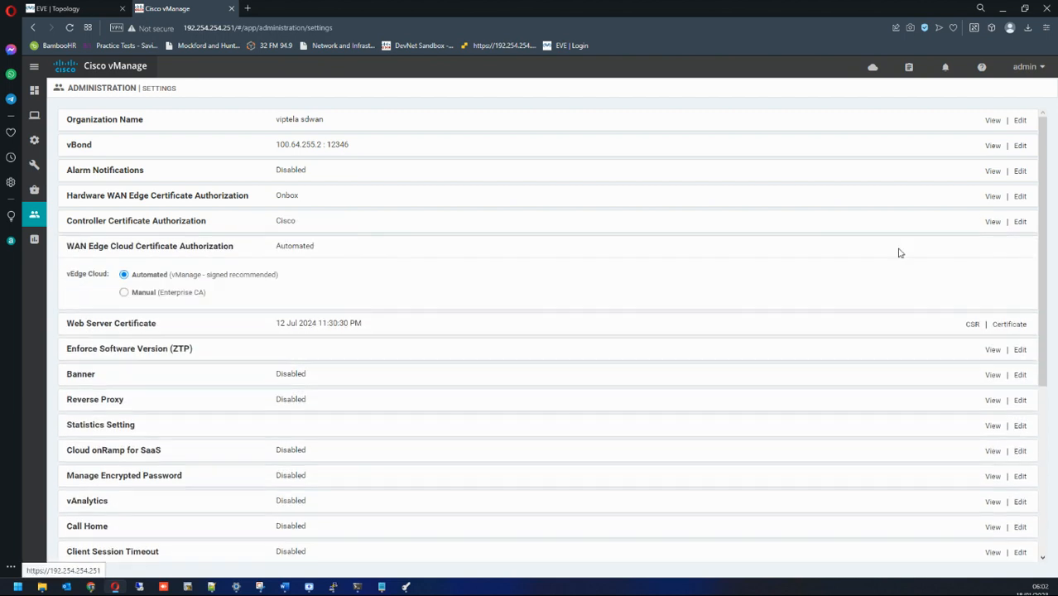
{"action": "left_click", "coordinate": [991, 223]}
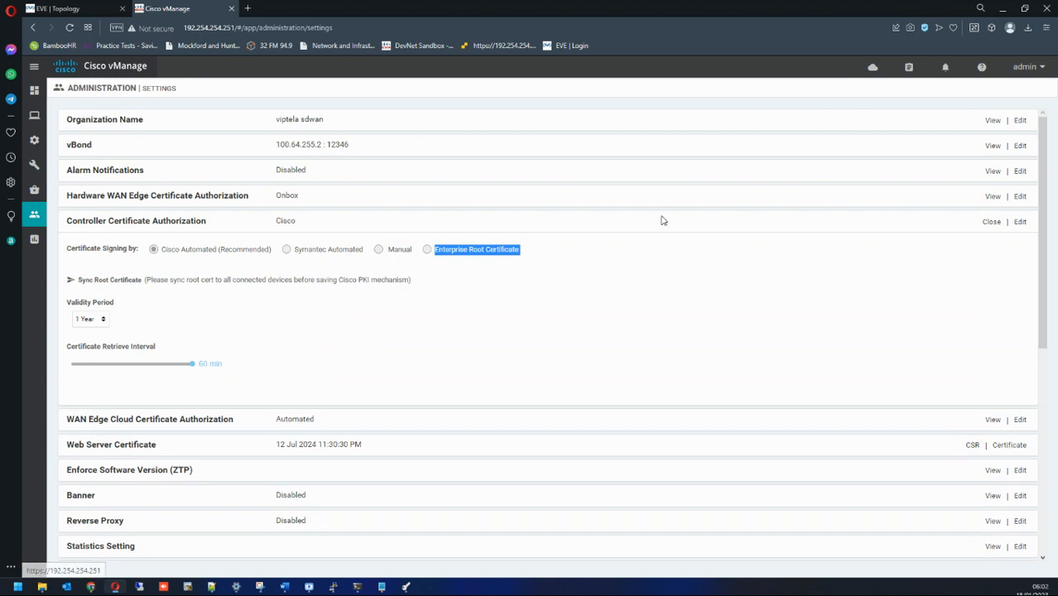
{"action": "left_click", "coordinate": [1019, 221]}
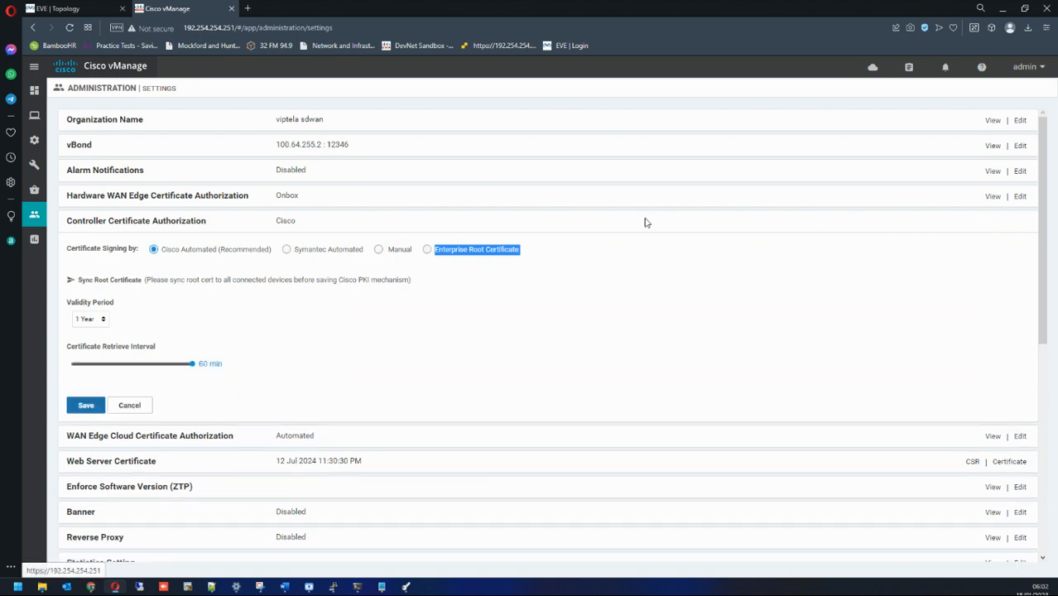
{"action": "left_click", "coordinate": [427, 249]}
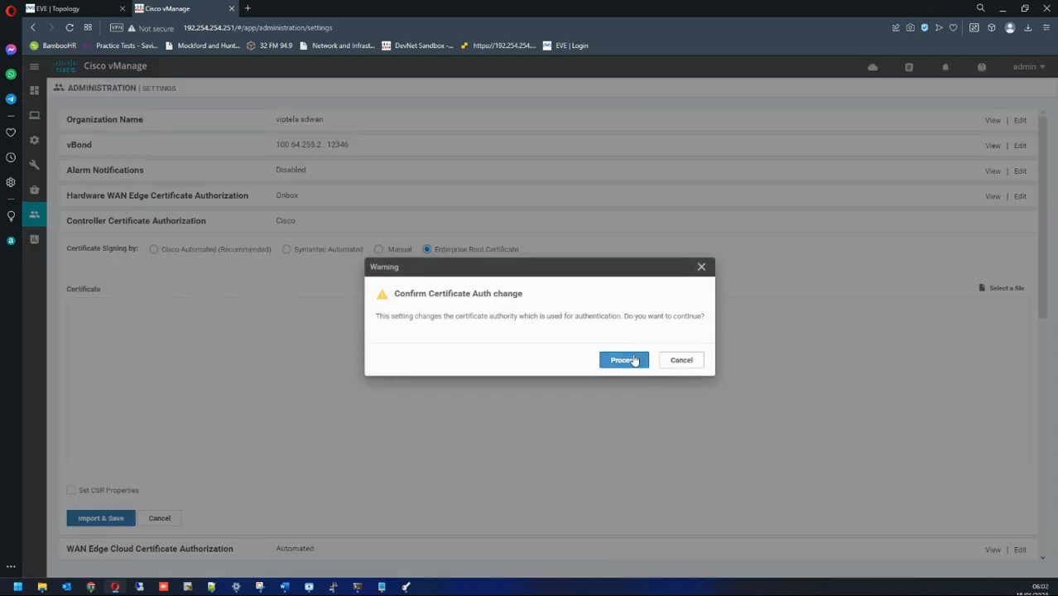
{"action": "left_click", "coordinate": [626, 358]}
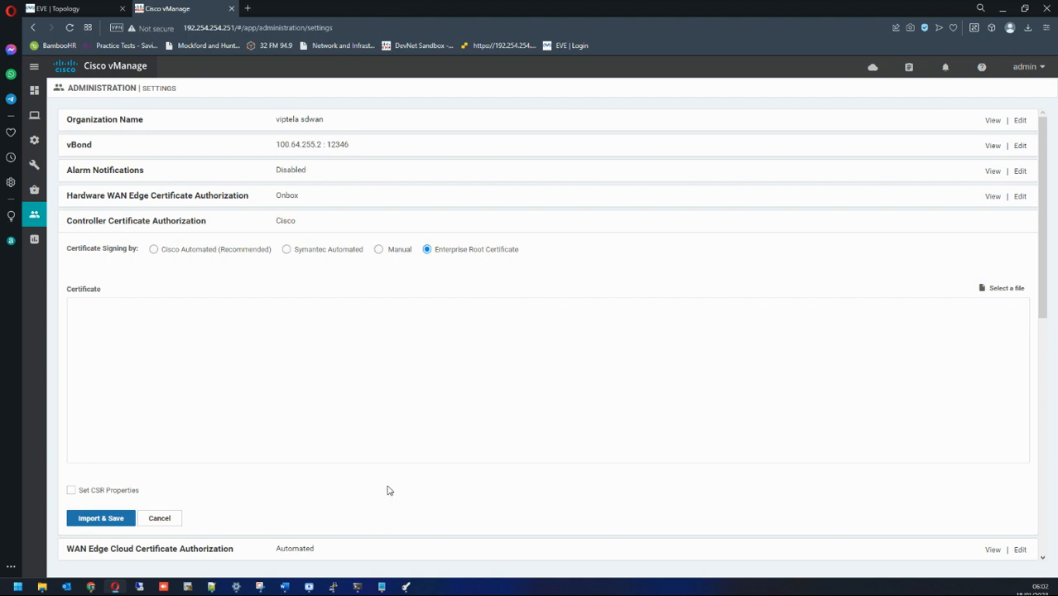
Step: Return to the vManage main dashboard, showing 1 invalid certificate and 0 warnings
{"action": "mouse_move", "coordinate": [34, 89]}
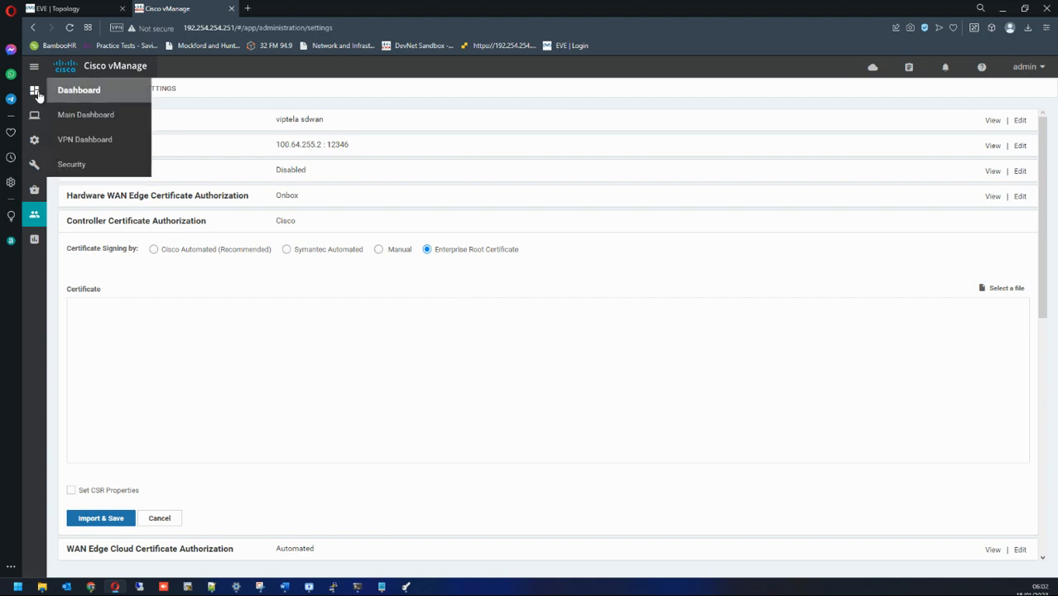
{"action": "left_click", "coordinate": [100, 123]}
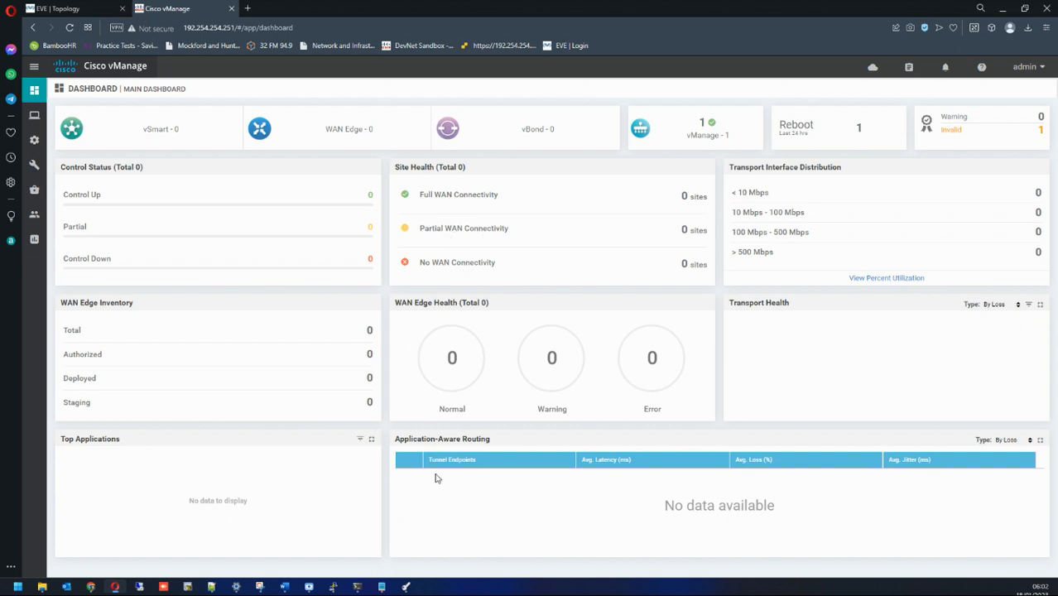
{"action": "mouse_move", "coordinate": [336, 589]}
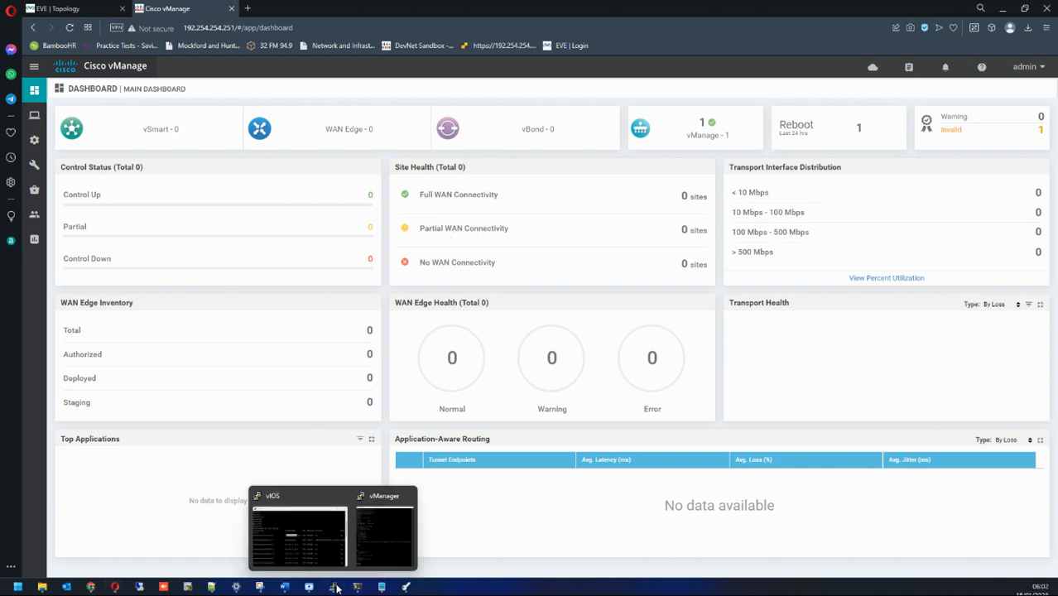
Step: Start a new XCA database, then back out after failing to delete the in-use Sdwan 18012023 file
{"action": "left_click", "coordinate": [405, 587]}
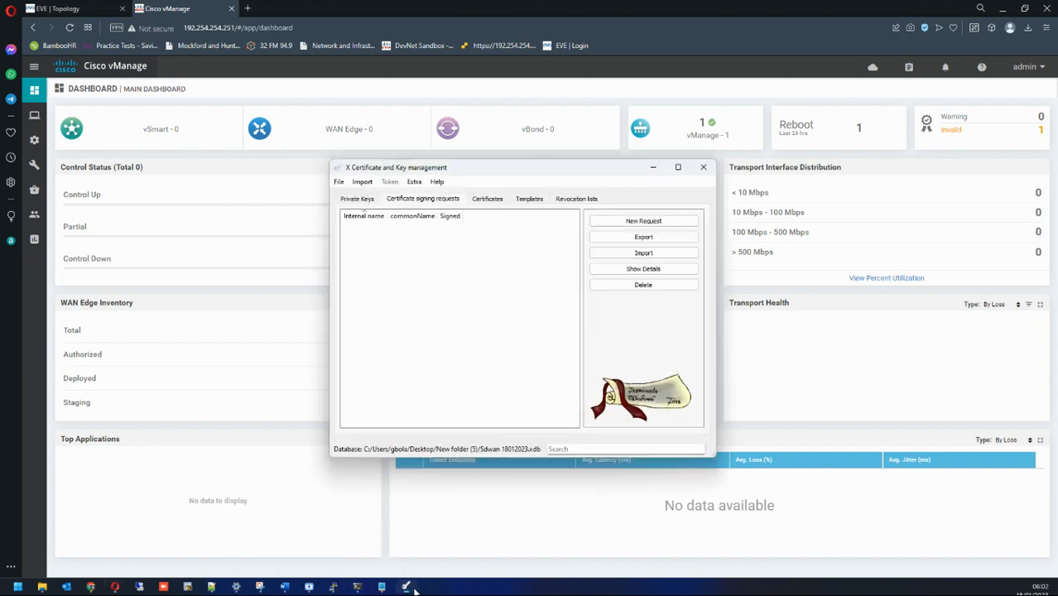
{"action": "left_click", "coordinate": [339, 182]}
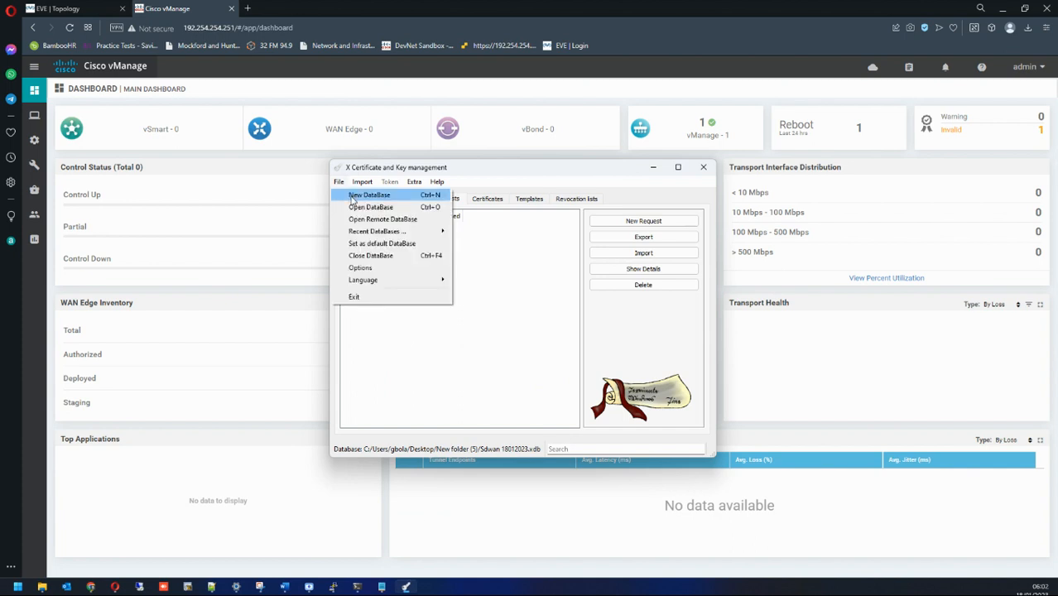
{"action": "left_click", "coordinate": [352, 197]}
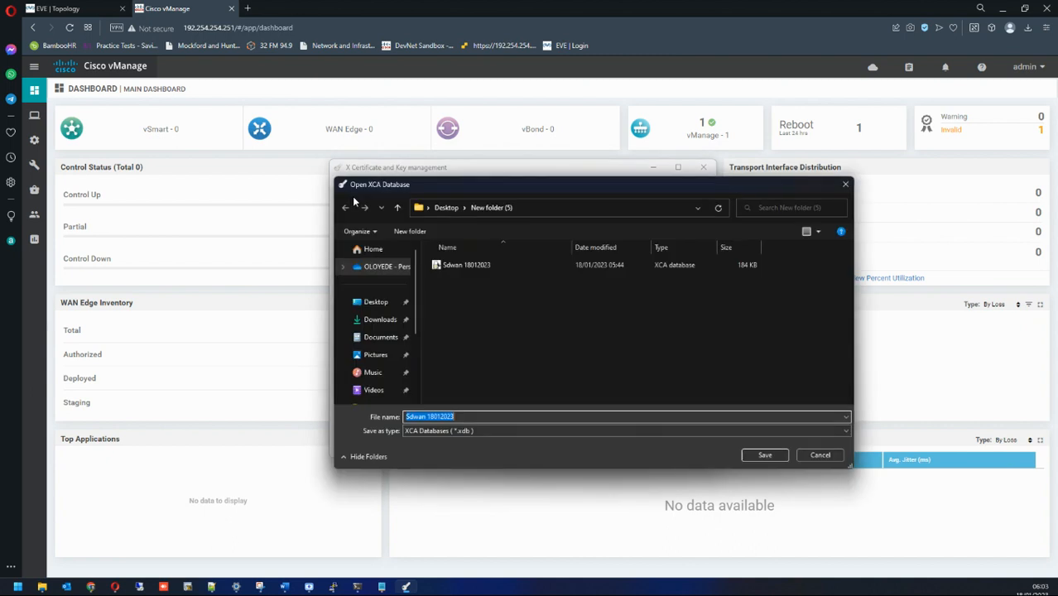
{"action": "left_click", "coordinate": [480, 267]}
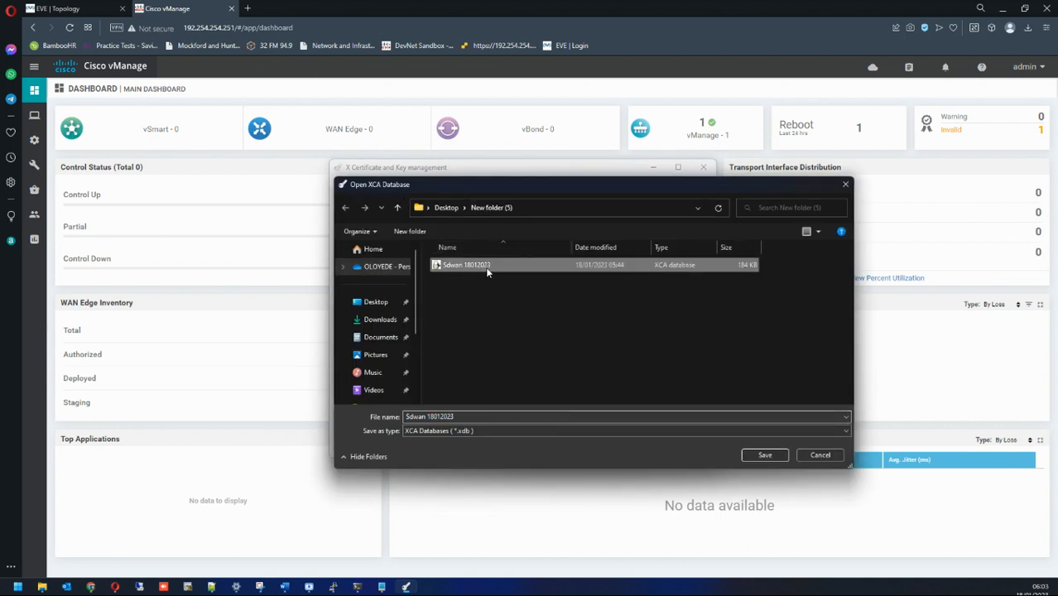
{"action": "key", "text": "Delete"}
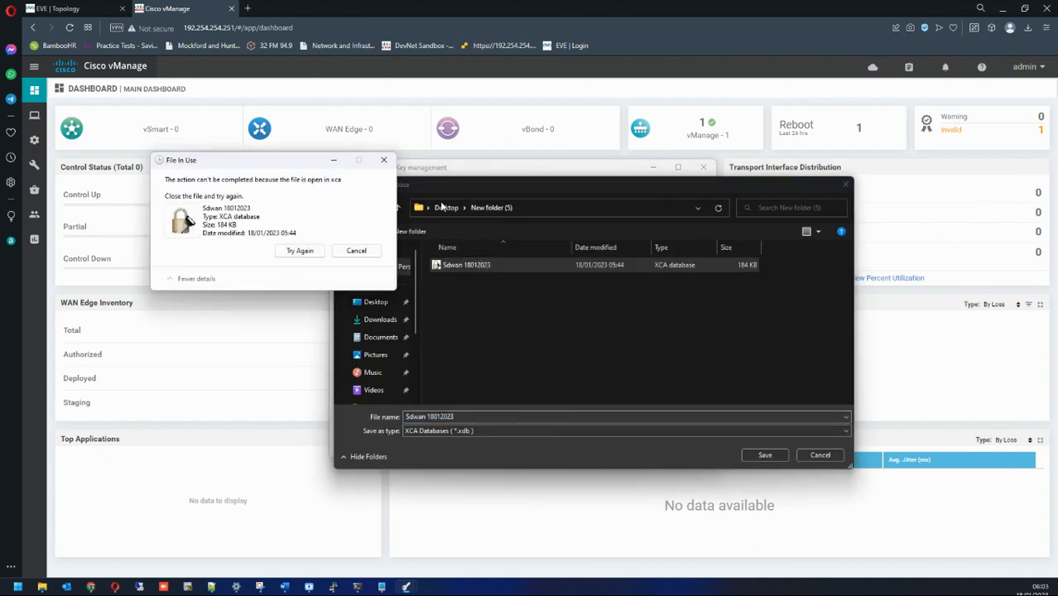
{"action": "left_click", "coordinate": [355, 250]}
{"action": "left_click", "coordinate": [494, 419]}
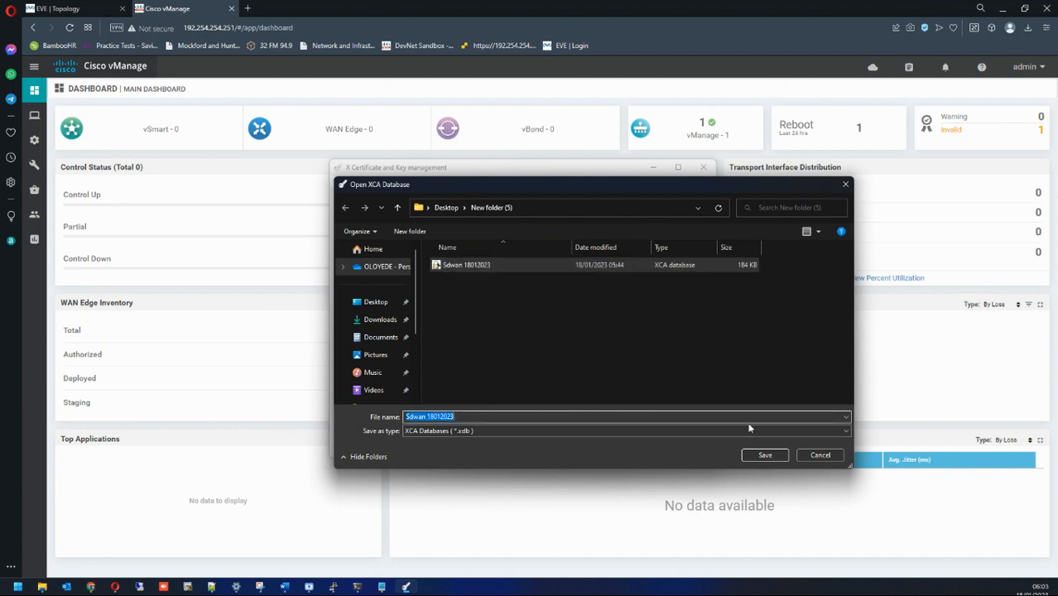
{"action": "left_click", "coordinate": [820, 455]}
Step: Create the database as 'Sdwan 18012023- new.xdb' and protect it with a password
{"action": "left_click", "coordinate": [339, 181]}
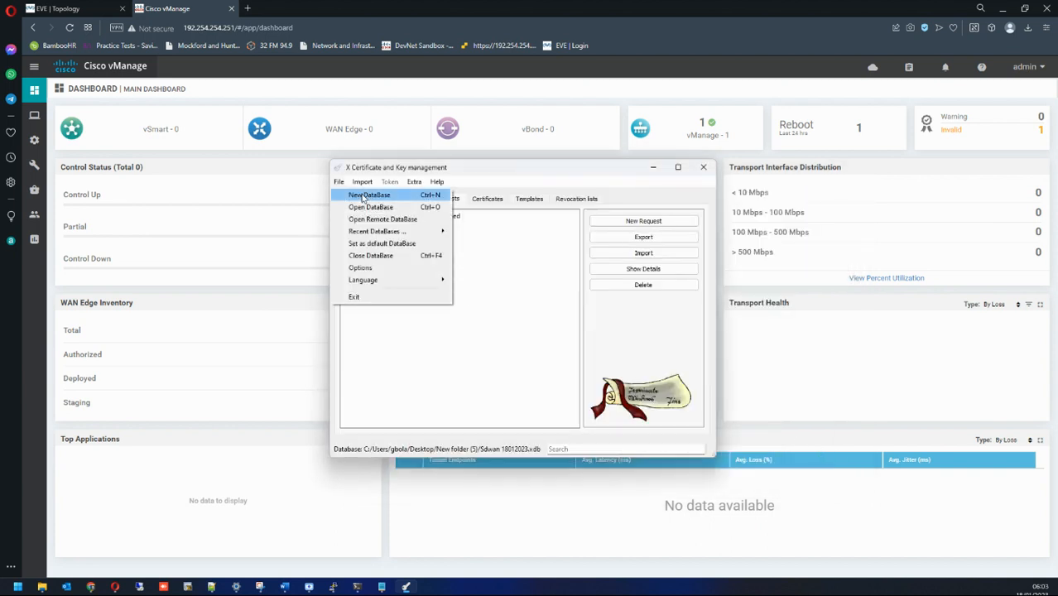
{"action": "left_click", "coordinate": [362, 197]}
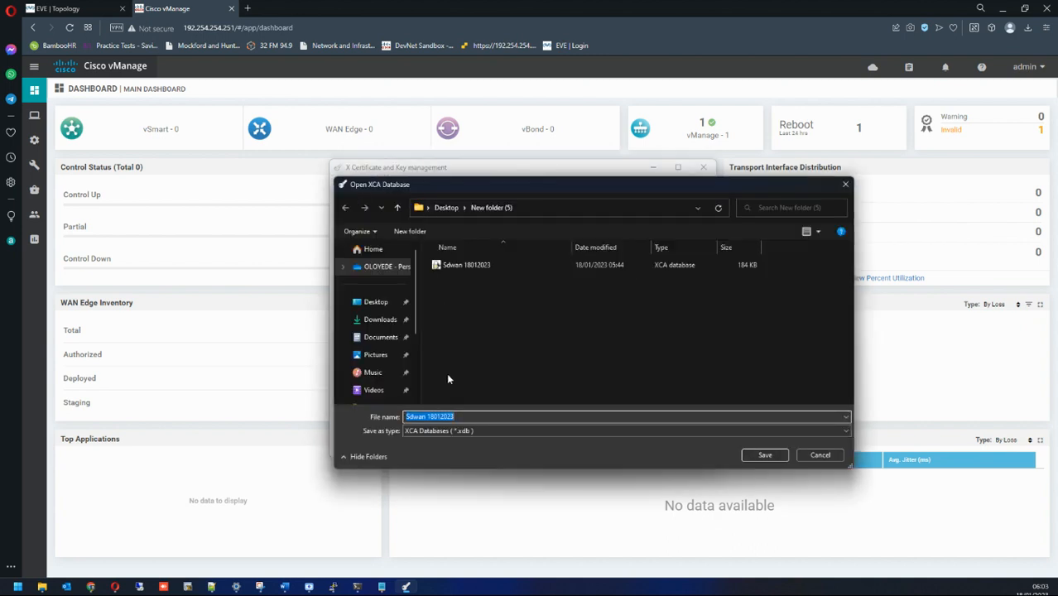
{"action": "left_click", "coordinate": [476, 417]}
{"action": "left_click", "coordinate": [765, 454]}
{"action": "type", "text": "*"}
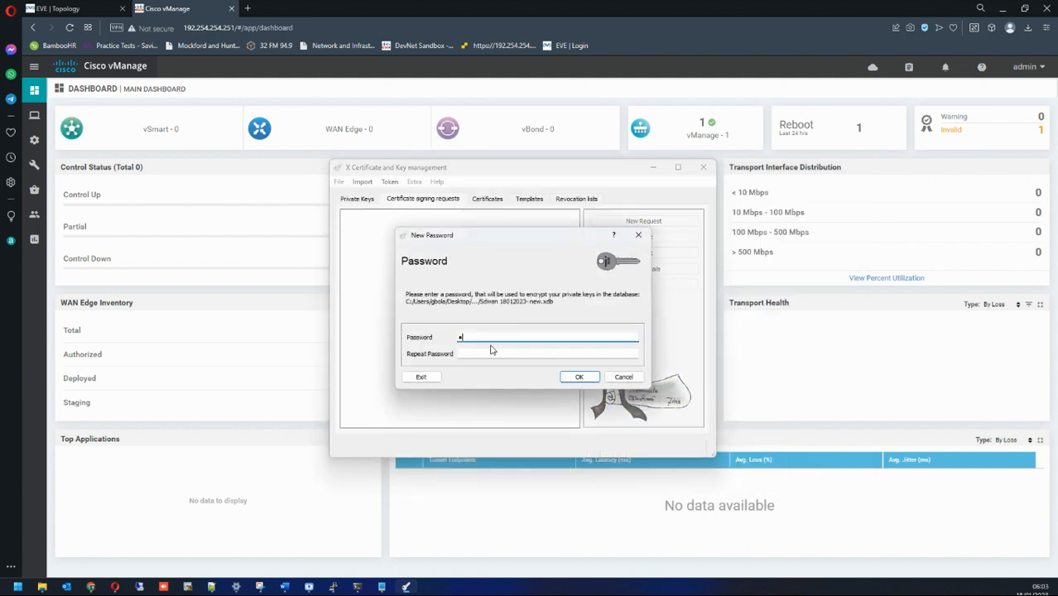
{"action": "left_click", "coordinate": [491, 352]}
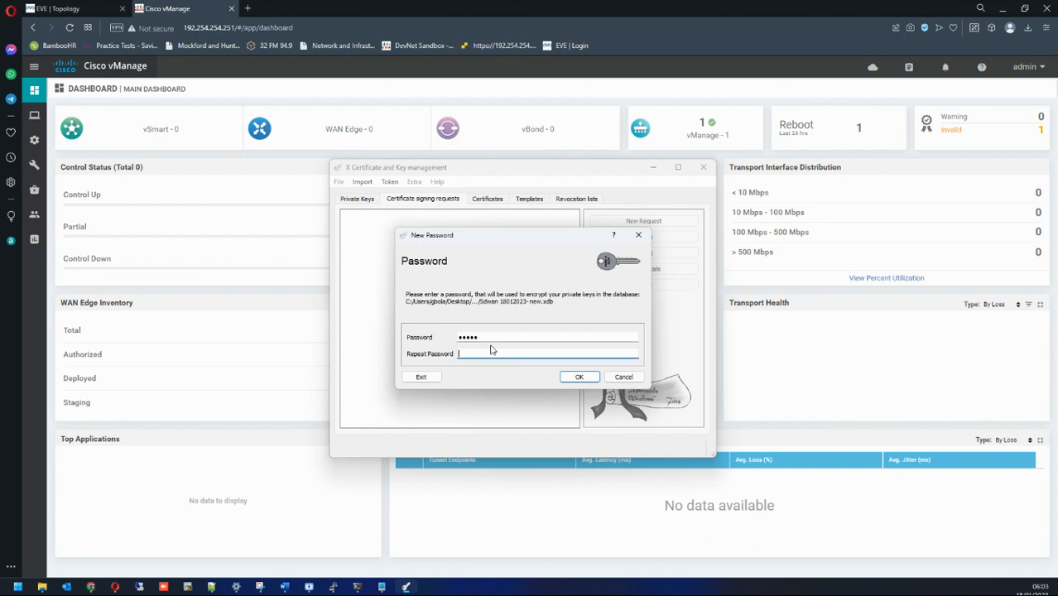
{"action": "type", "text": "*****"}
{"action": "left_click", "coordinate": [567, 378]}
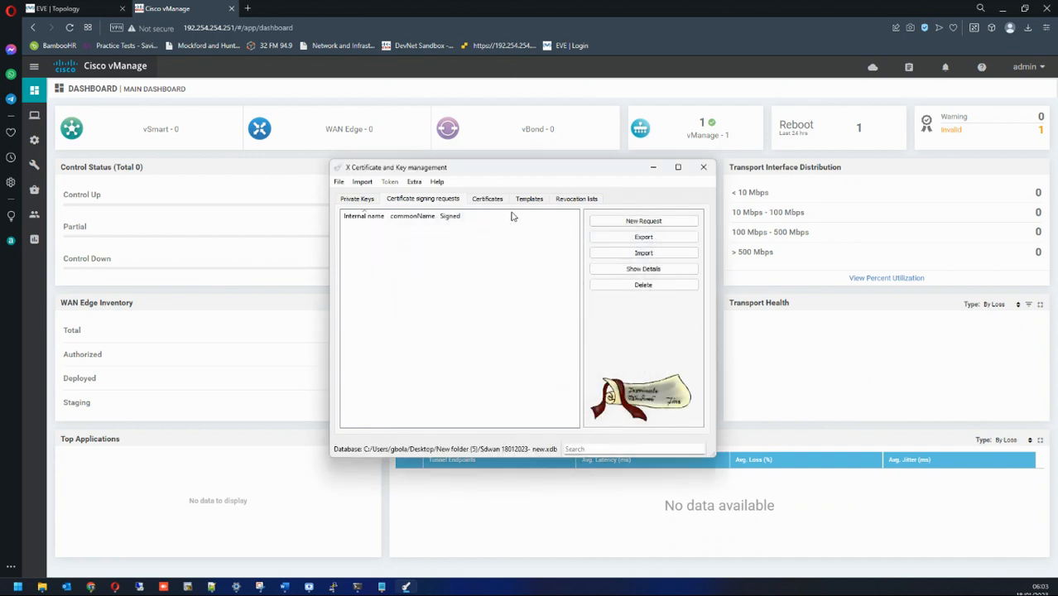
Step: Start a new certificate based on the [default] CA template with all its settings applied
{"action": "left_click", "coordinate": [628, 222]}
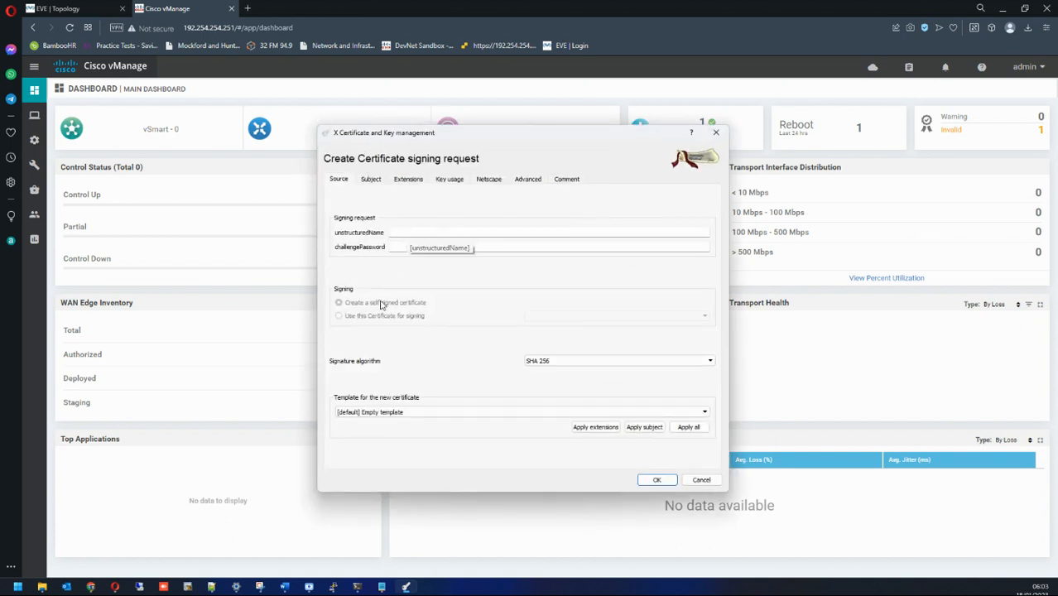
{"action": "left_click", "coordinate": [715, 133]}
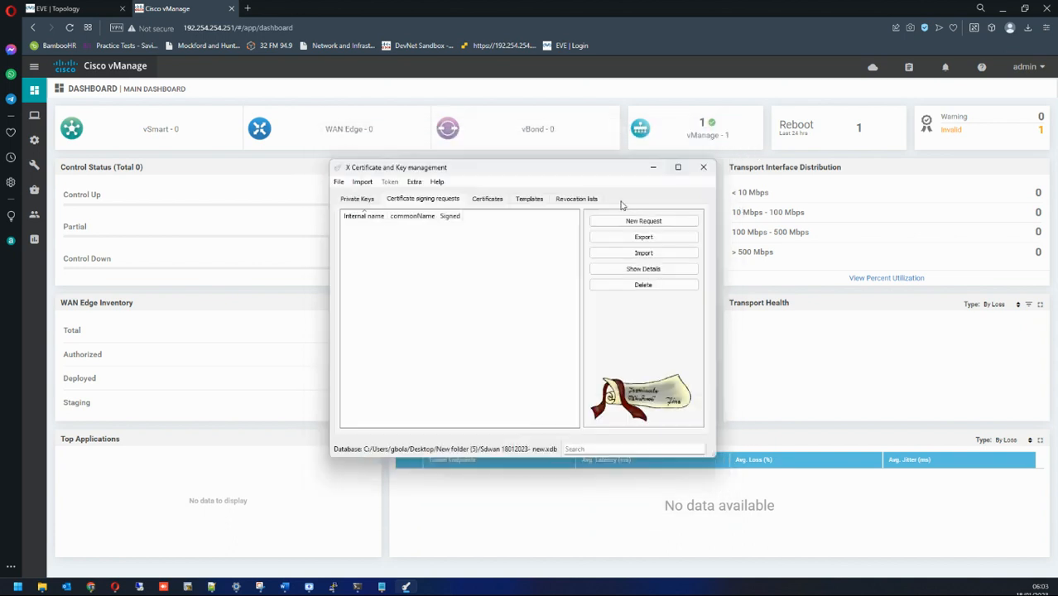
{"action": "left_click", "coordinate": [488, 202]}
{"action": "left_click", "coordinate": [640, 224]}
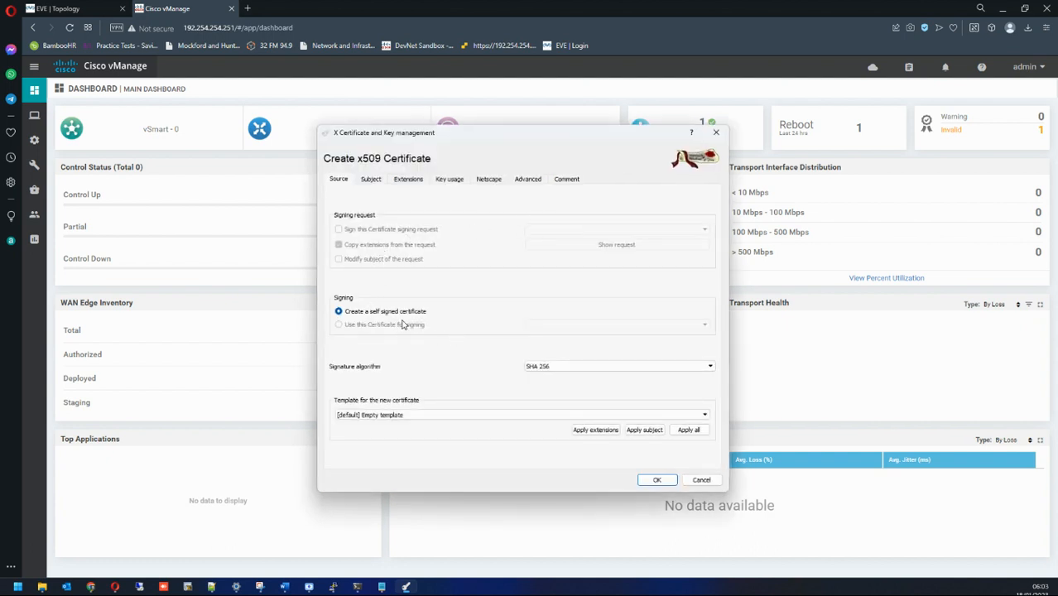
{"action": "left_click", "coordinate": [382, 415]}
{"action": "left_click", "coordinate": [386, 424]}
{"action": "left_click", "coordinate": [683, 431]}
{"action": "left_click", "coordinate": [665, 481]}
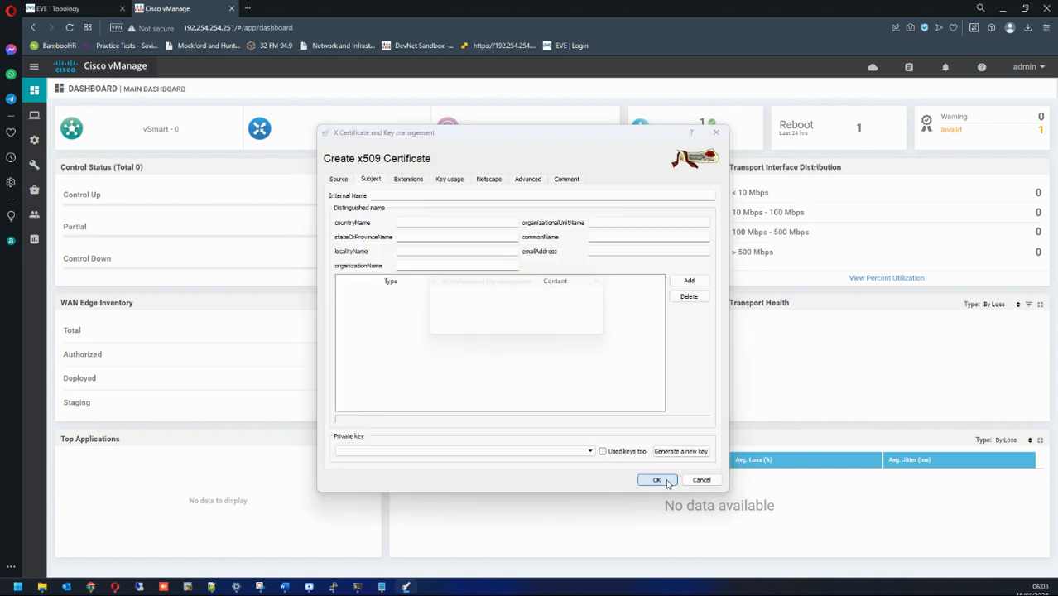
Step: Fill the subject: RootCA, UK, Kent, Kent, Test PLC, IT, common name viptela sdwan, support e-mail
{"action": "left_click", "coordinate": [545, 328]}
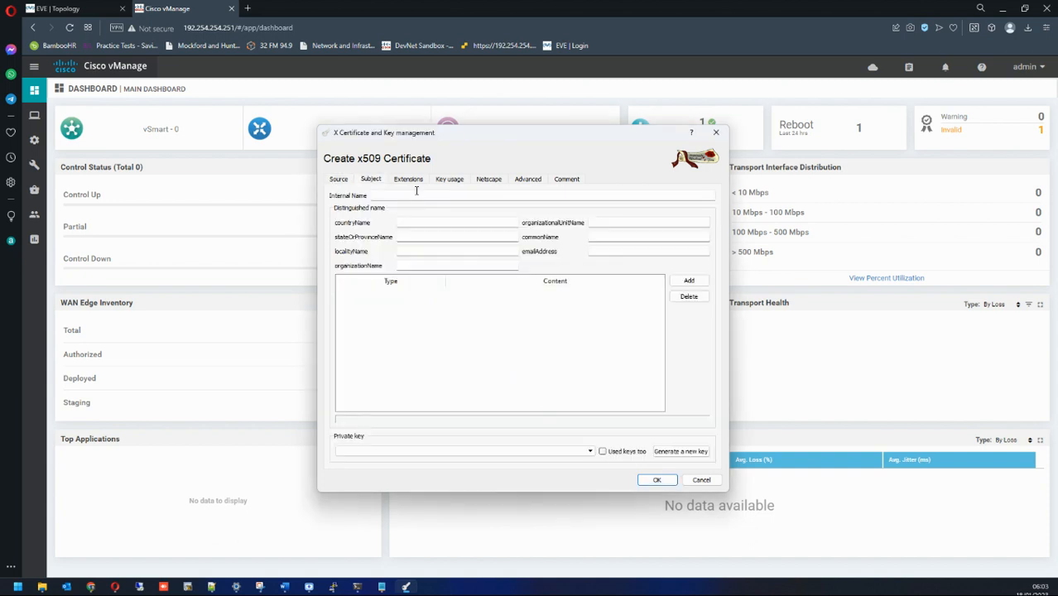
{"action": "type", "text": "RootCA"}
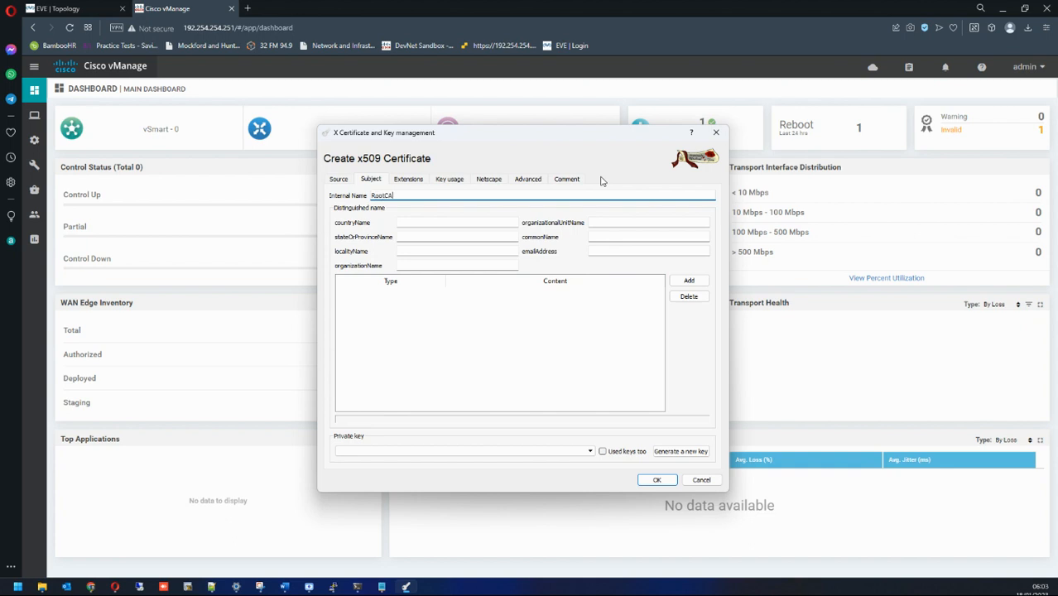
{"action": "key", "text": "Tab"}
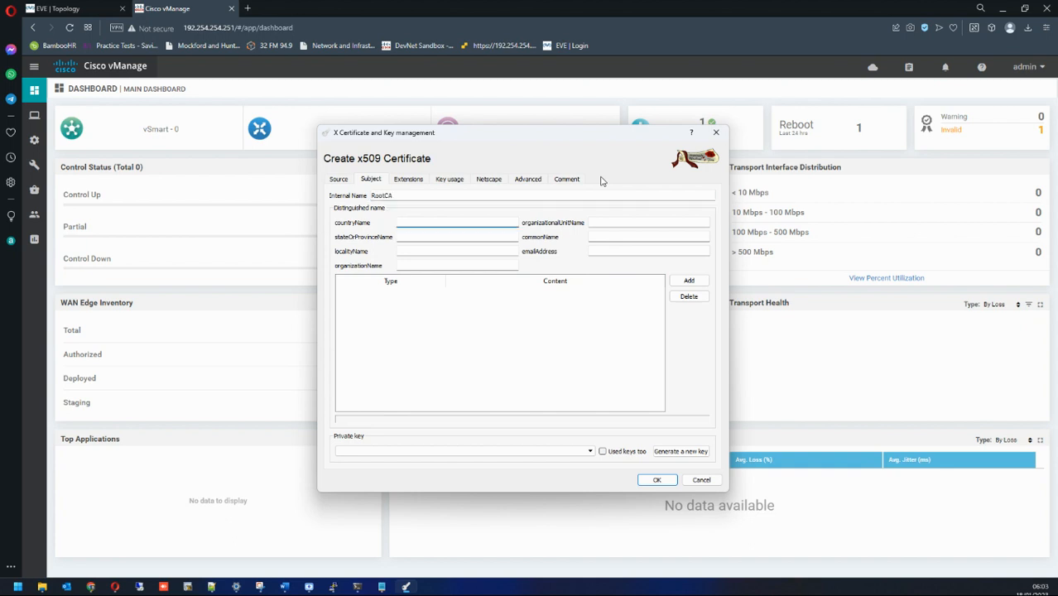
{"action": "key", "text": "Tab"}
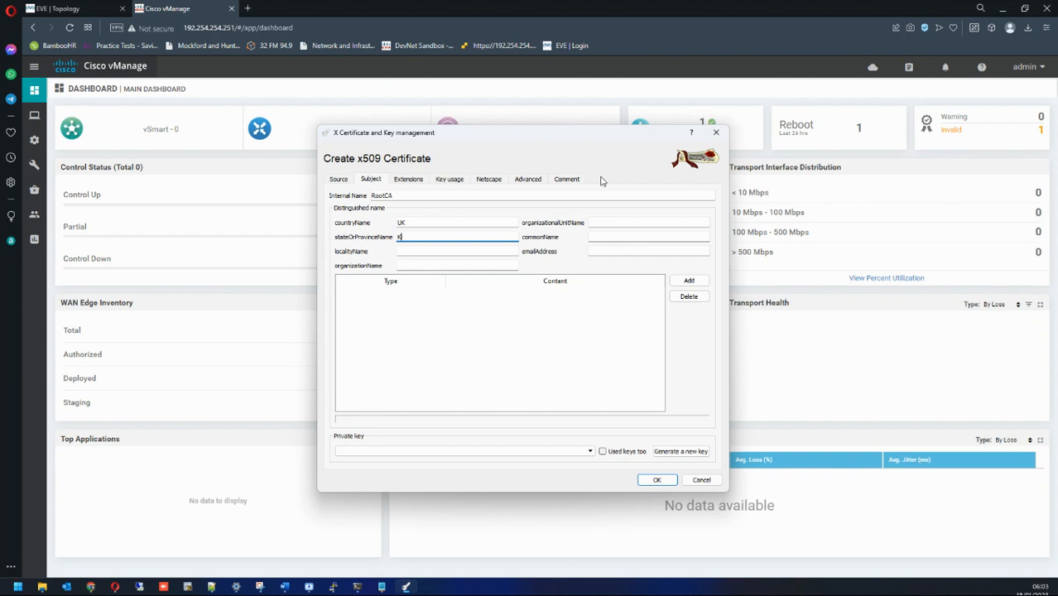
{"action": "key", "text": "Tab"}
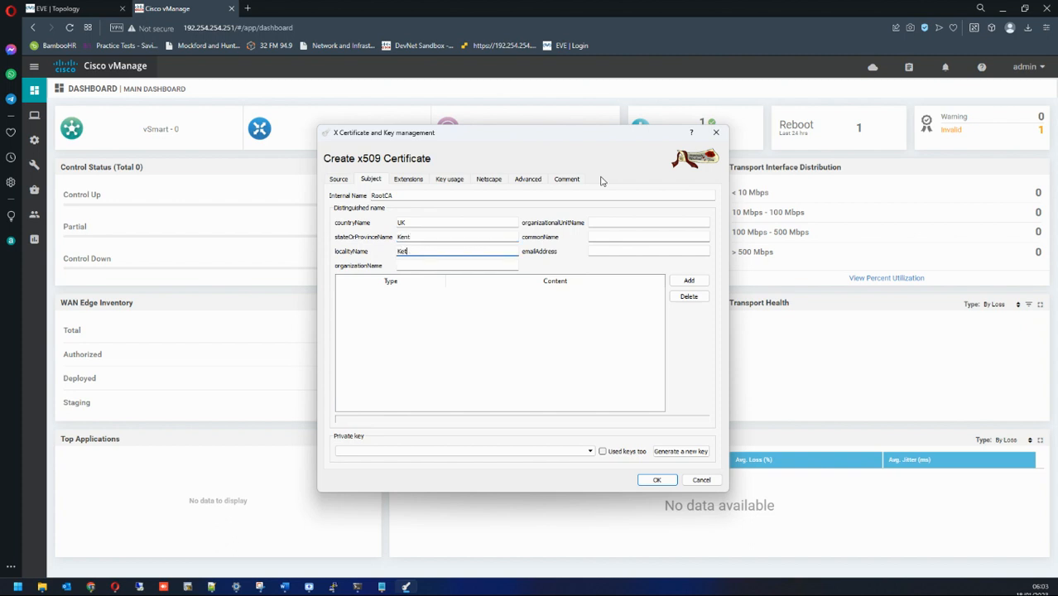
{"action": "key", "text": "Tab"}
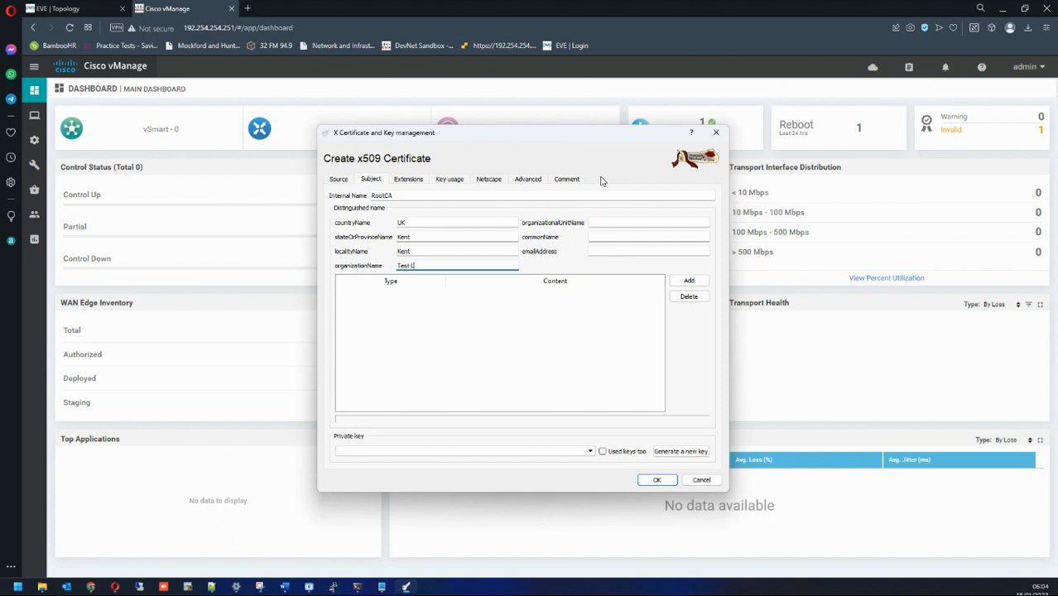
{"action": "key", "text": "Tab"}
{"action": "key", "text": "Tab"}
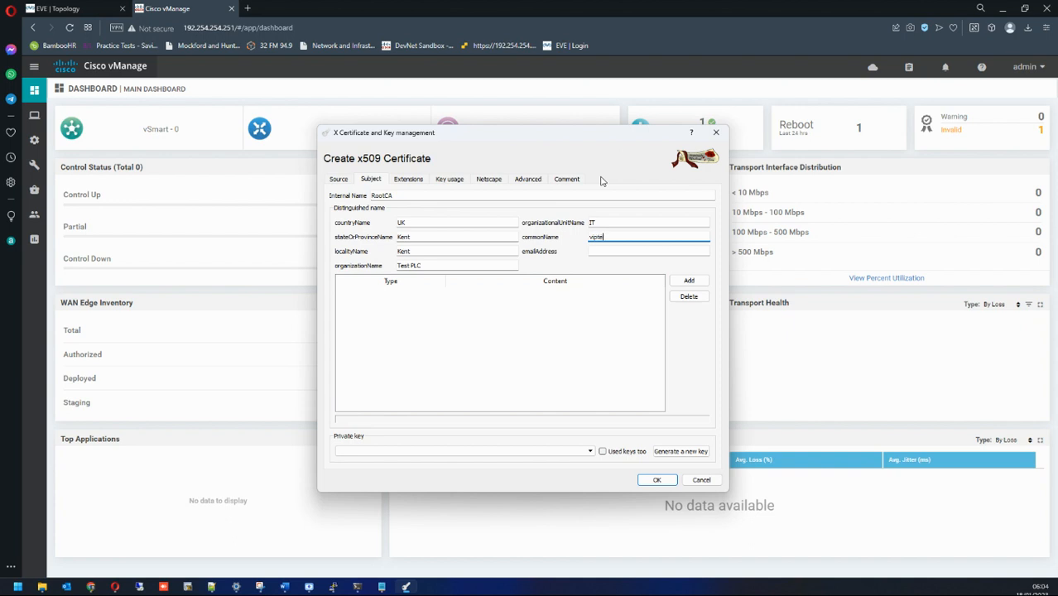
{"action": "key", "text": "Tab"}
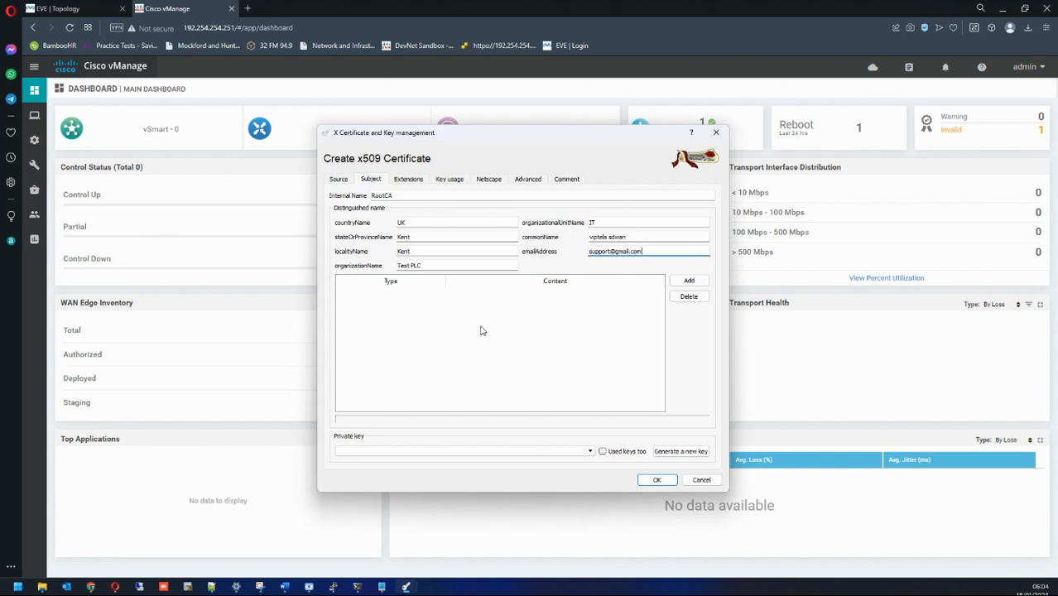
Step: Generate a 2048-bit RSA key named RootCA and create the self-signed RootCA certificate
{"action": "left_click", "coordinate": [679, 451]}
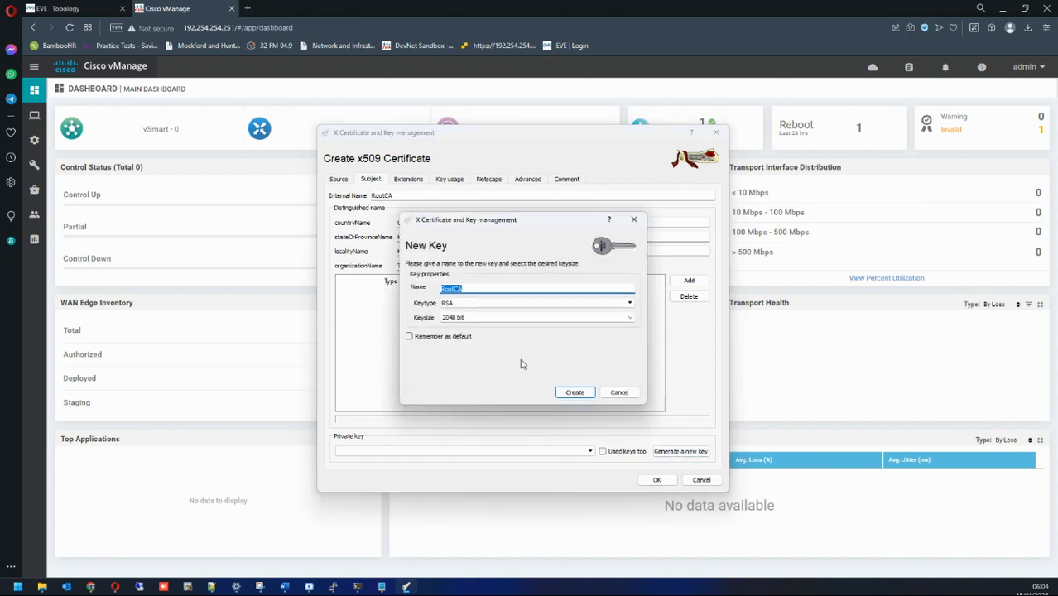
{"action": "left_click", "coordinate": [560, 393]}
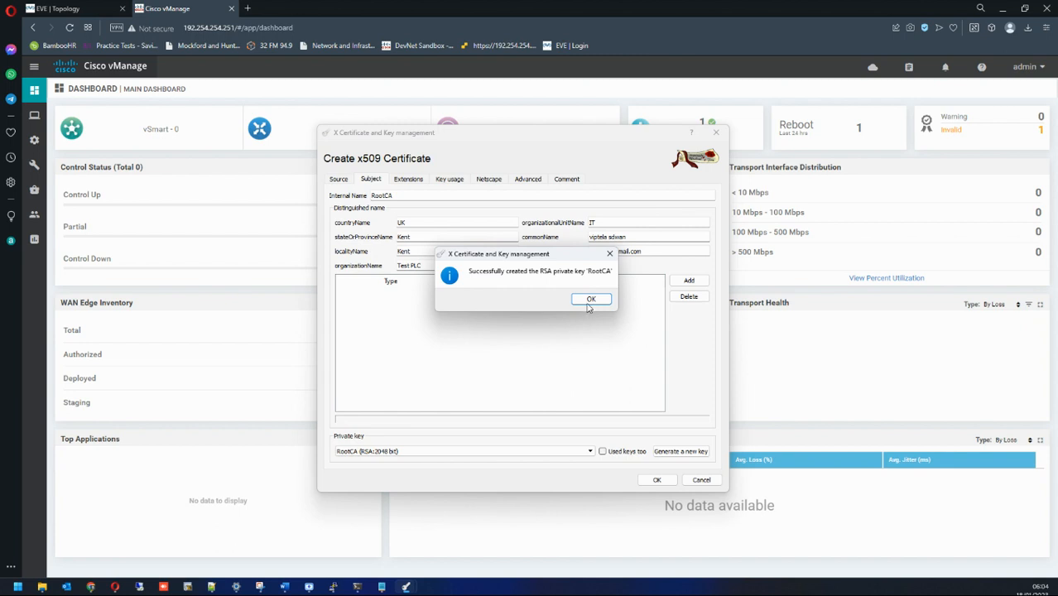
{"action": "left_click", "coordinate": [589, 302]}
{"action": "left_click", "coordinate": [658, 480]}
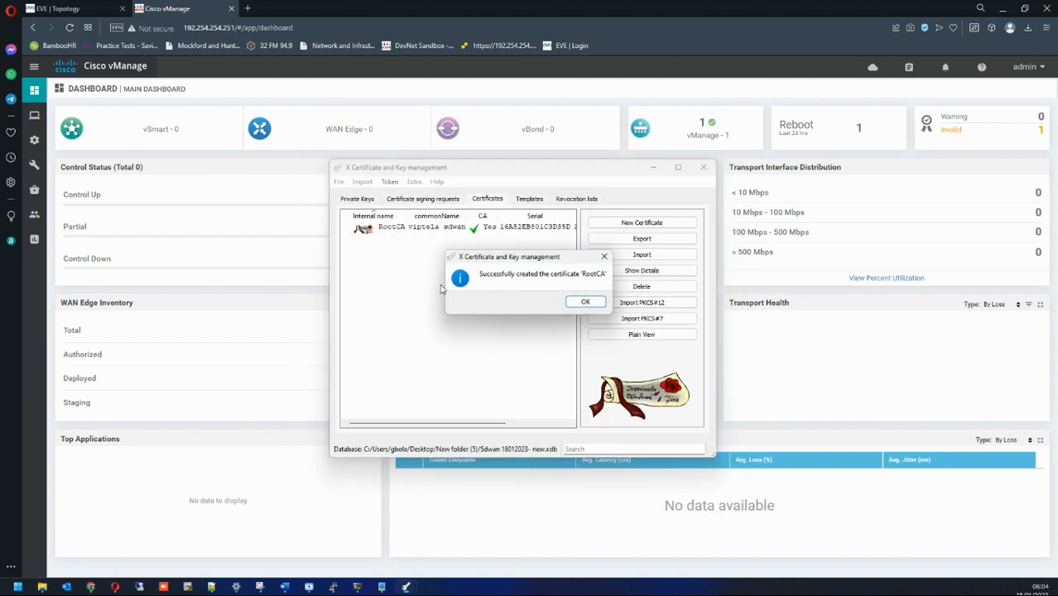
{"action": "left_click", "coordinate": [578, 303]}
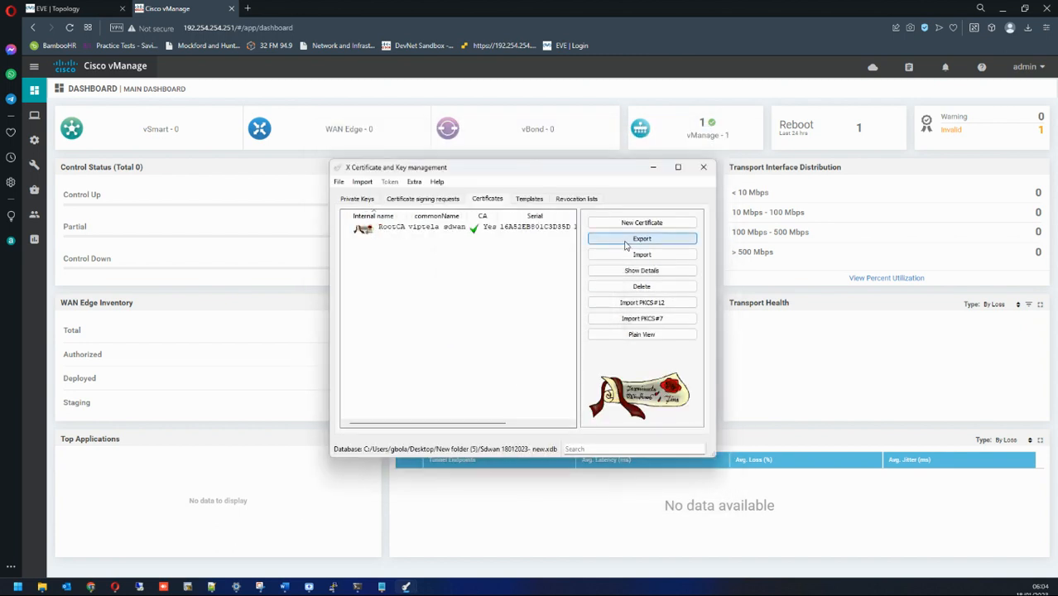
Step: Export RootCA as RootCA.crt into Desktop\New folder (5), overwriting the existing file
{"action": "left_click", "coordinate": [522, 235]}
{"action": "left_click", "coordinate": [641, 238]}
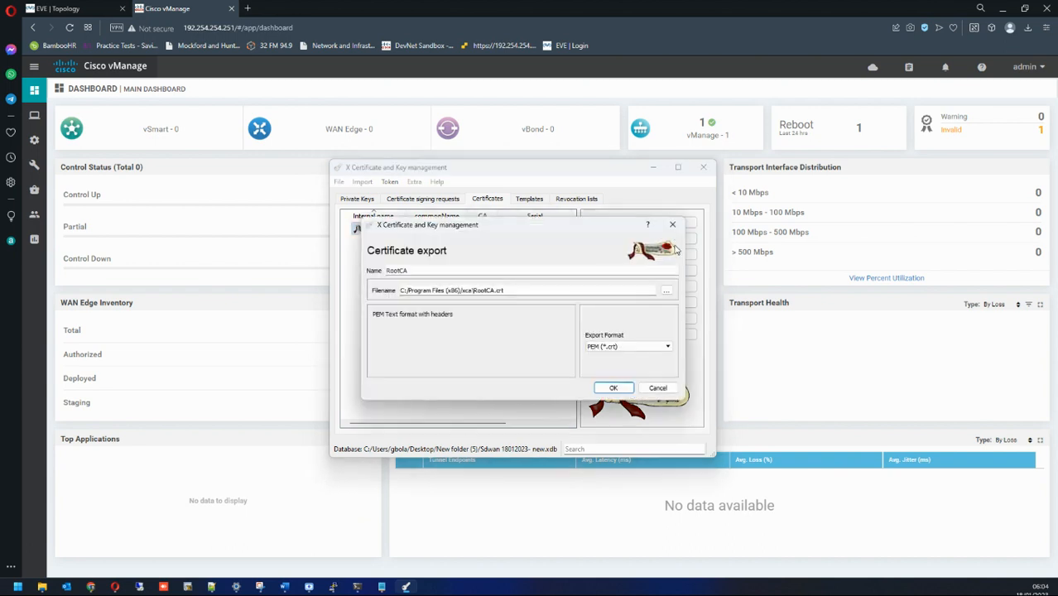
{"action": "left_click", "coordinate": [667, 290]}
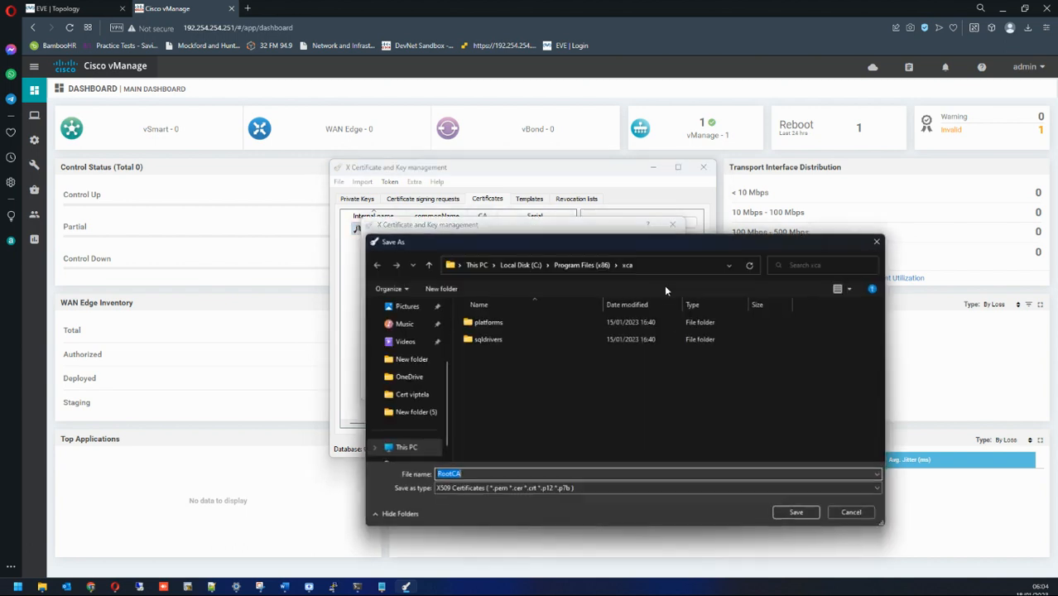
{"action": "scroll", "coordinate": [413, 363], "scroll_direction": "up", "scroll_amount": 3}
{"action": "left_click", "coordinate": [406, 341]}
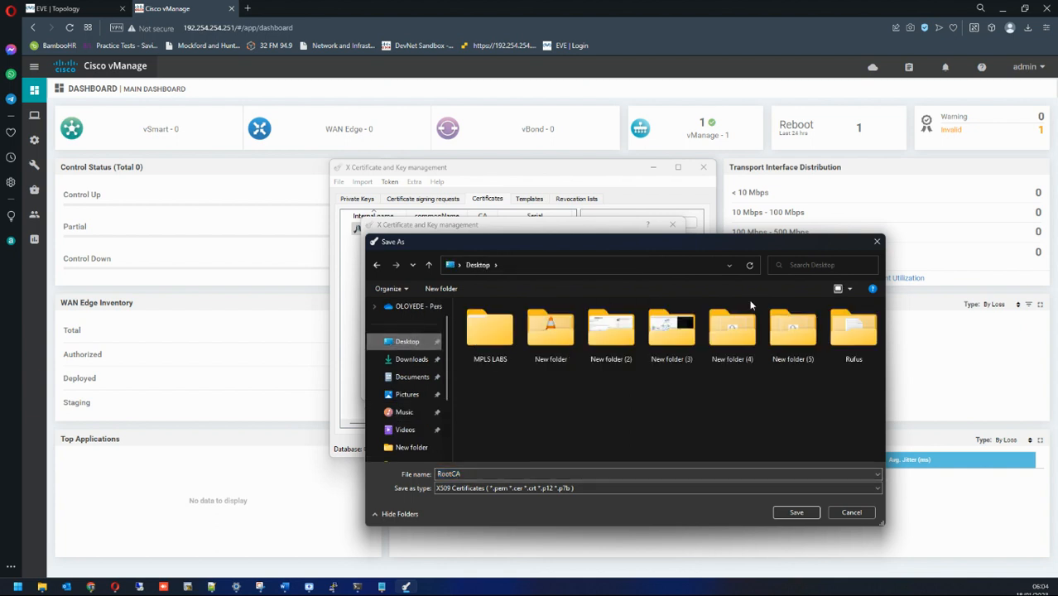
{"action": "double_click", "coordinate": [786, 330]}
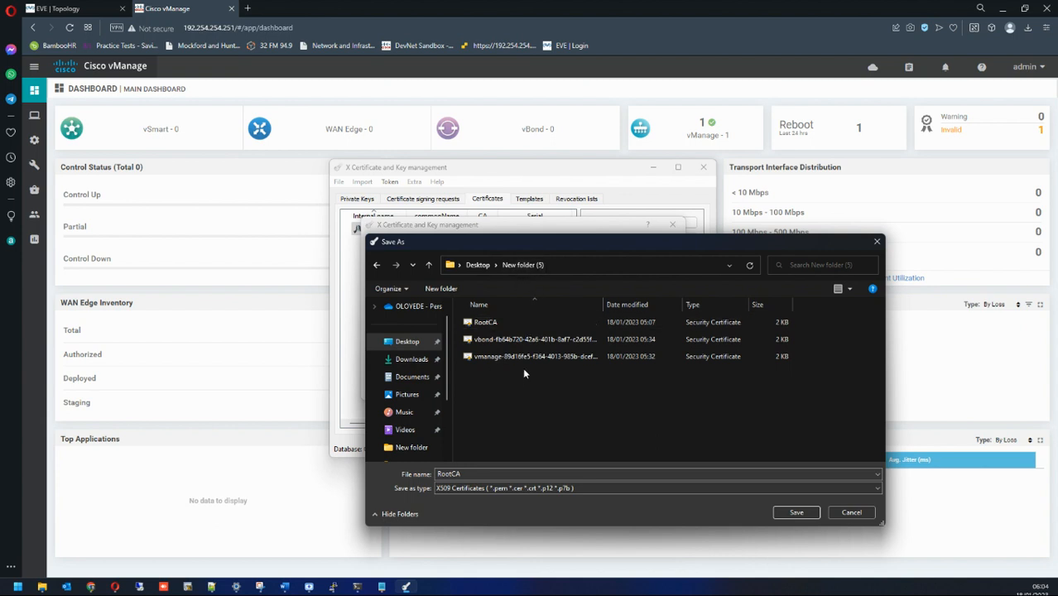
{"action": "left_click", "coordinate": [795, 512]}
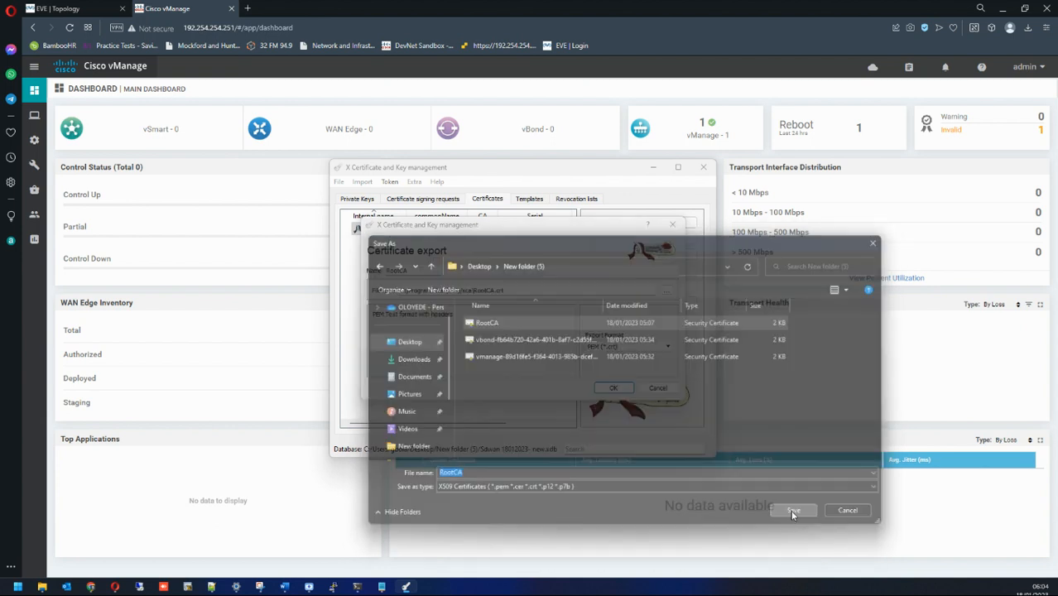
{"action": "left_click", "coordinate": [613, 386]}
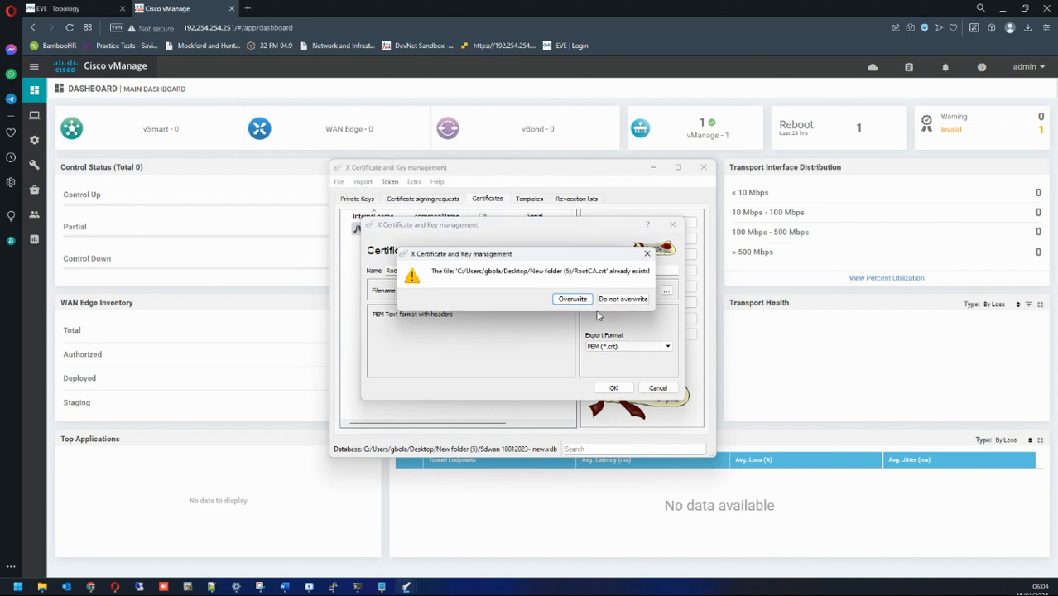
{"action": "left_click", "coordinate": [571, 298]}
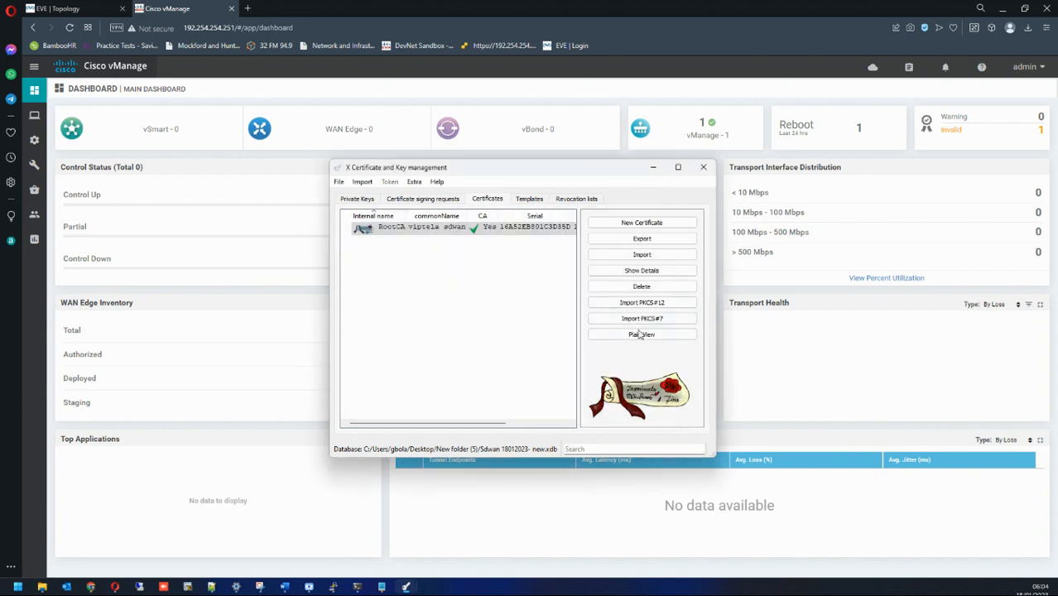
{"action": "left_click", "coordinate": [652, 167]}
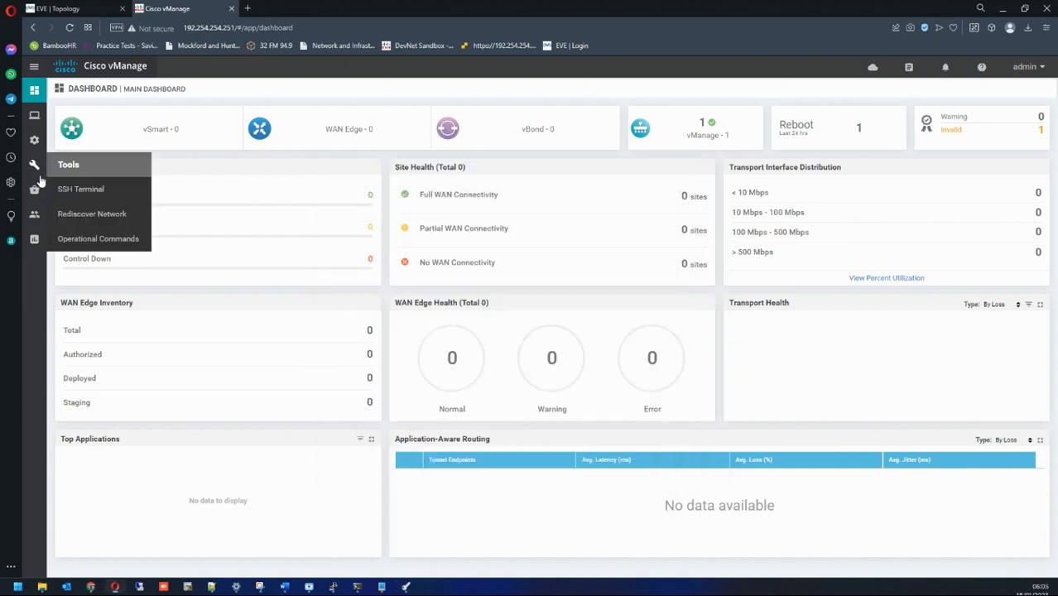
Step: Inspect the vManage controller row in the Controllers certificate list
{"action": "mouse_move", "coordinate": [36, 141]}
{"action": "left_click", "coordinate": [72, 189]}
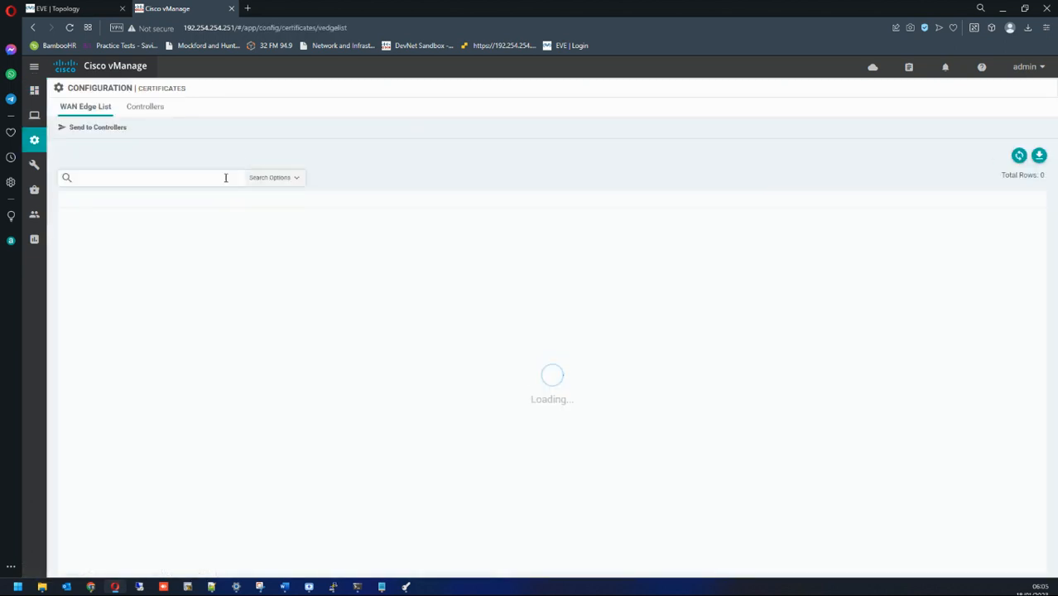
{"action": "left_click", "coordinate": [131, 116]}
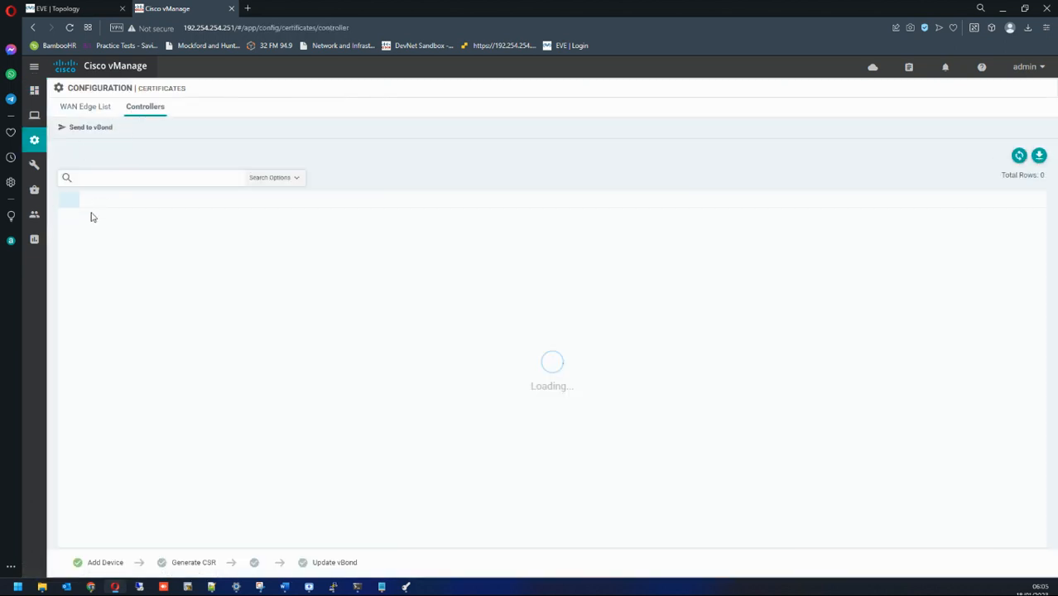
{"action": "left_click", "coordinate": [70, 217]}
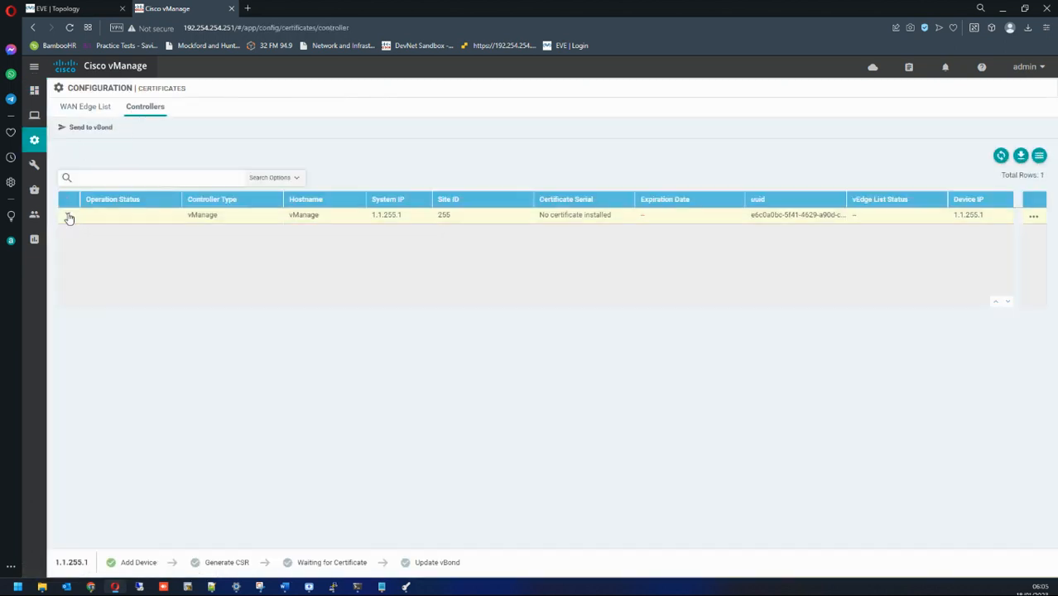
{"action": "mouse_move", "coordinate": [34, 115]}
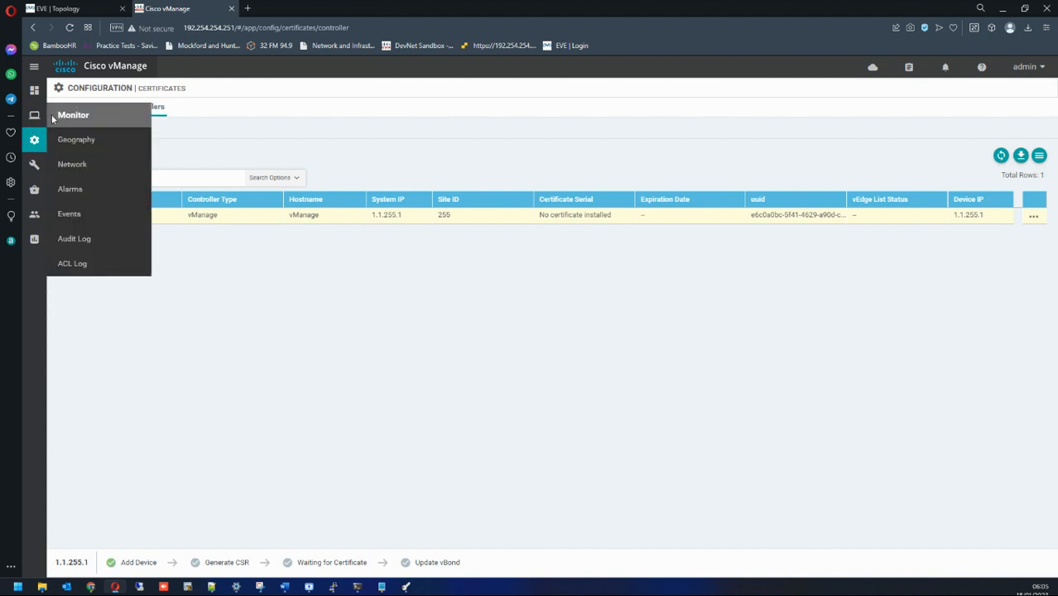
{"action": "left_click_drag", "start_coordinate": [177, 220], "coordinate": [963, 217]}
{"action": "left_click", "coordinate": [562, 220]}
{"action": "mouse_move", "coordinate": [35, 175]}
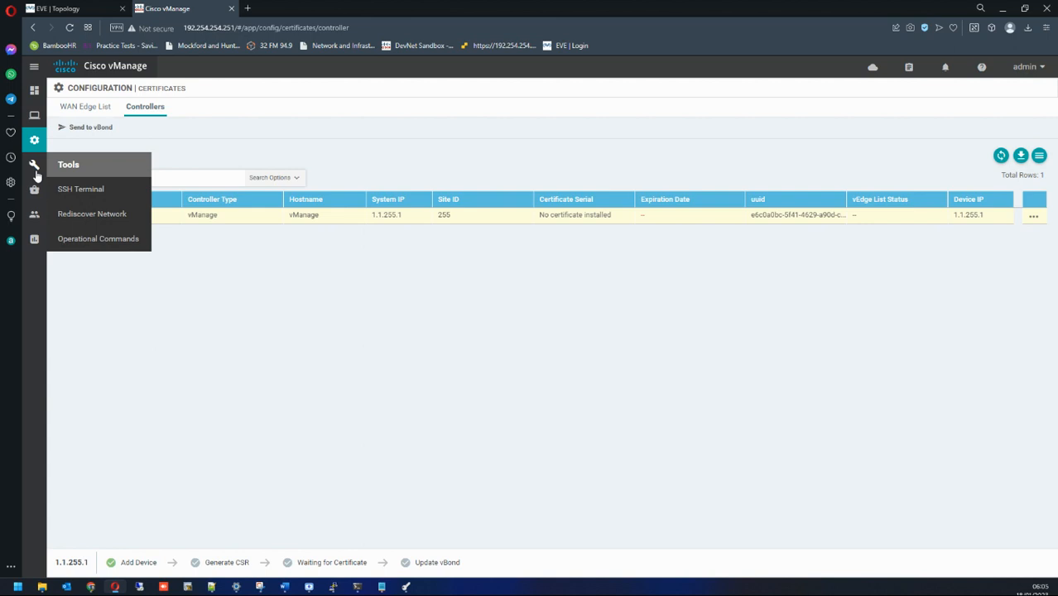
{"action": "mouse_move", "coordinate": [34, 213]}
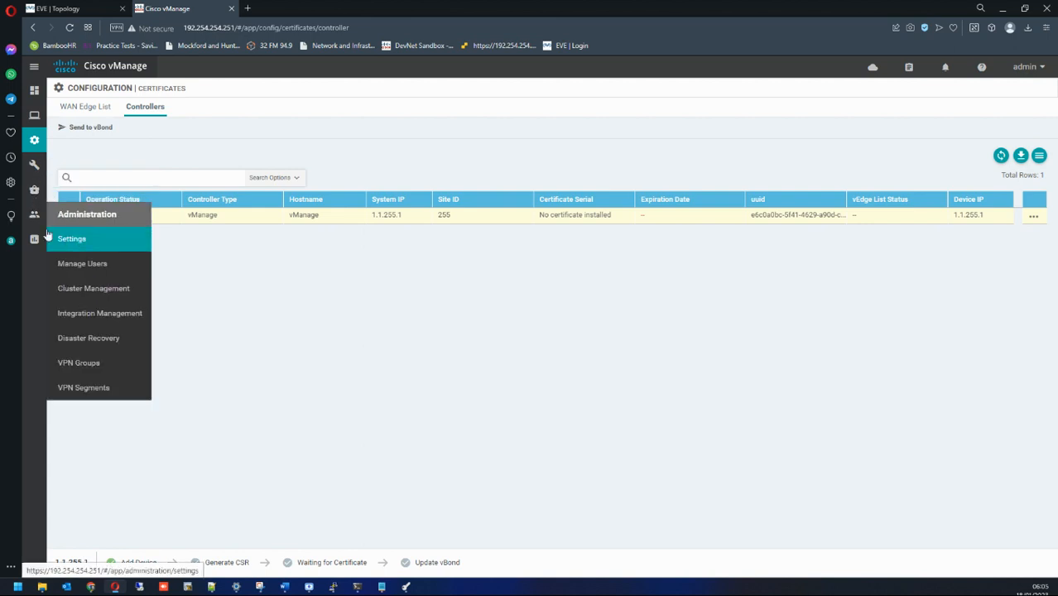
Step: In Administration Settings, set Controller Certificate Authorization to Enterprise Root Certificate and confirm
{"action": "left_click", "coordinate": [100, 238]}
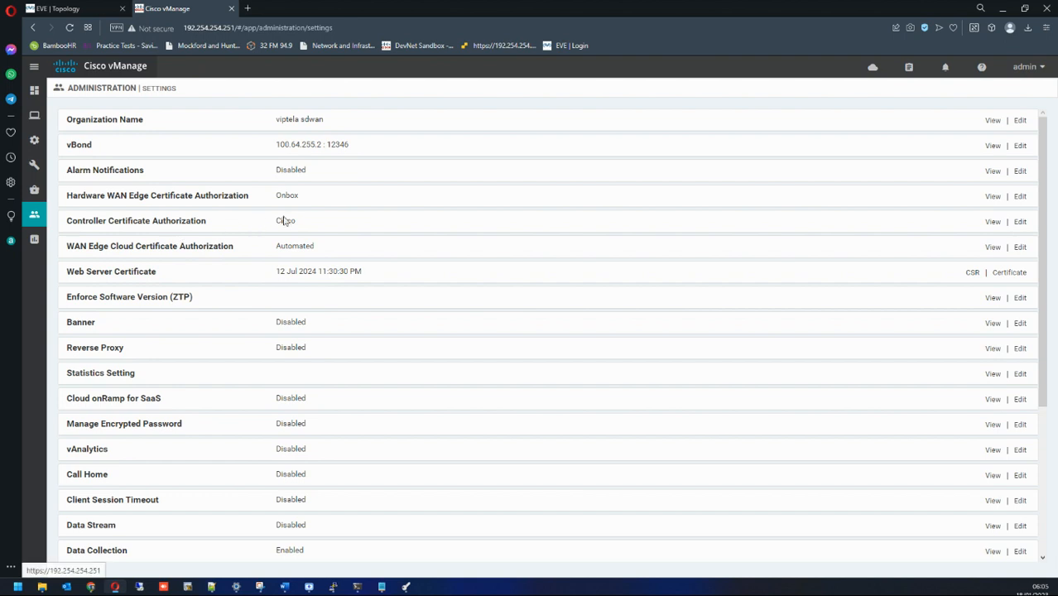
{"action": "left_click", "coordinate": [1019, 197]}
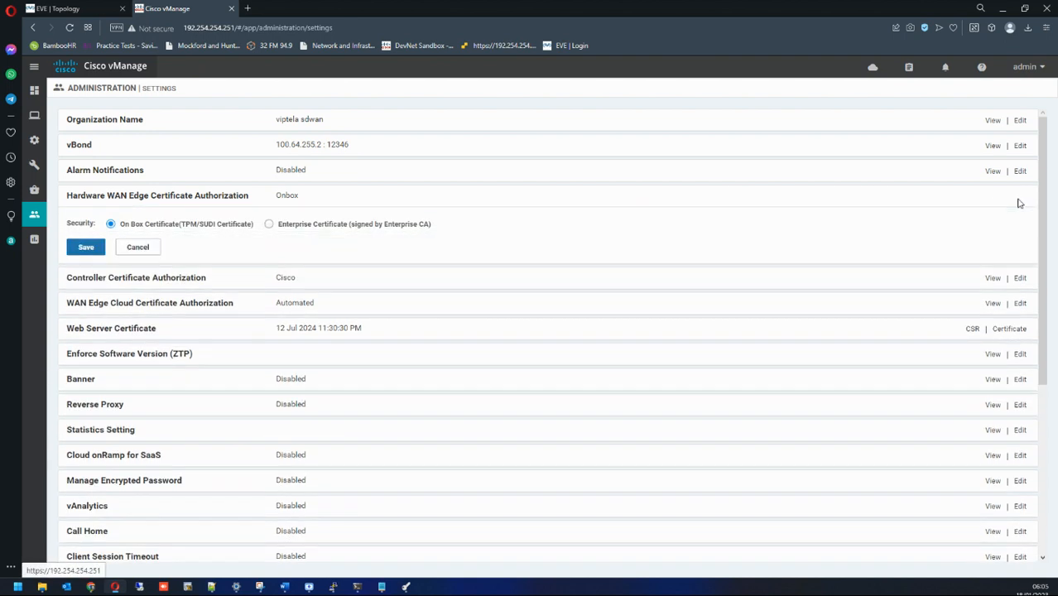
{"action": "left_click", "coordinate": [1020, 172]}
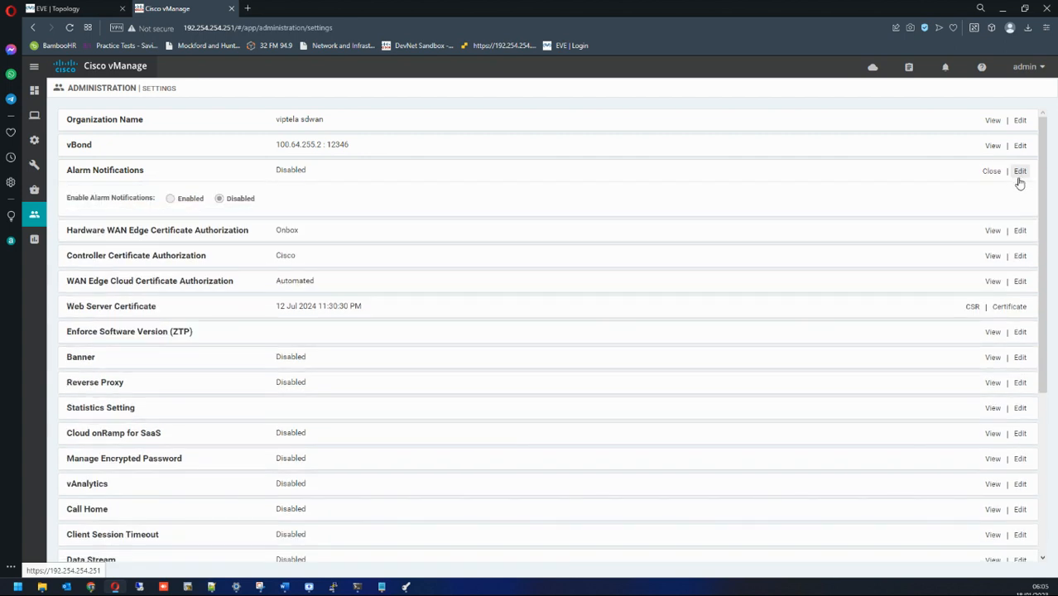
{"action": "left_click", "coordinate": [1023, 254]}
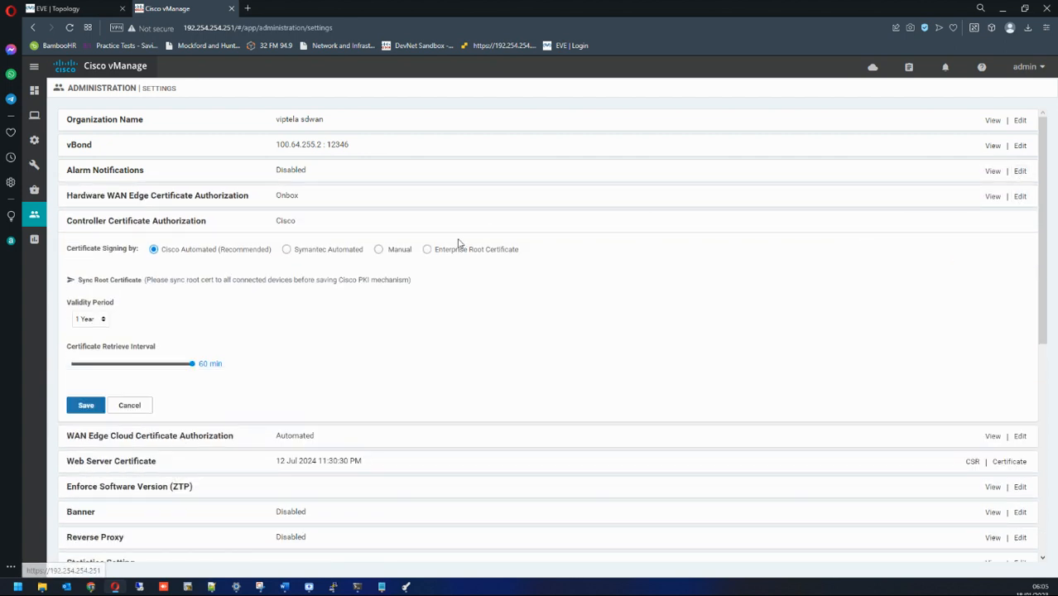
{"action": "left_click", "coordinate": [428, 249]}
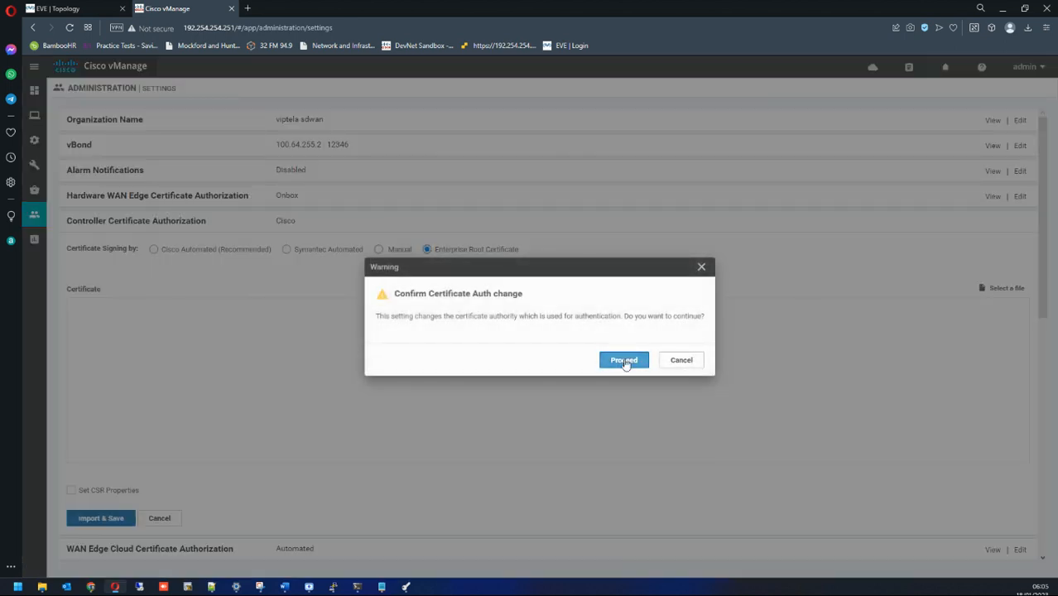
{"action": "left_click", "coordinate": [624, 359]}
Step: Load the RootCA certificate file, import and save it, and return to the dashboard
{"action": "left_click", "coordinate": [992, 291]}
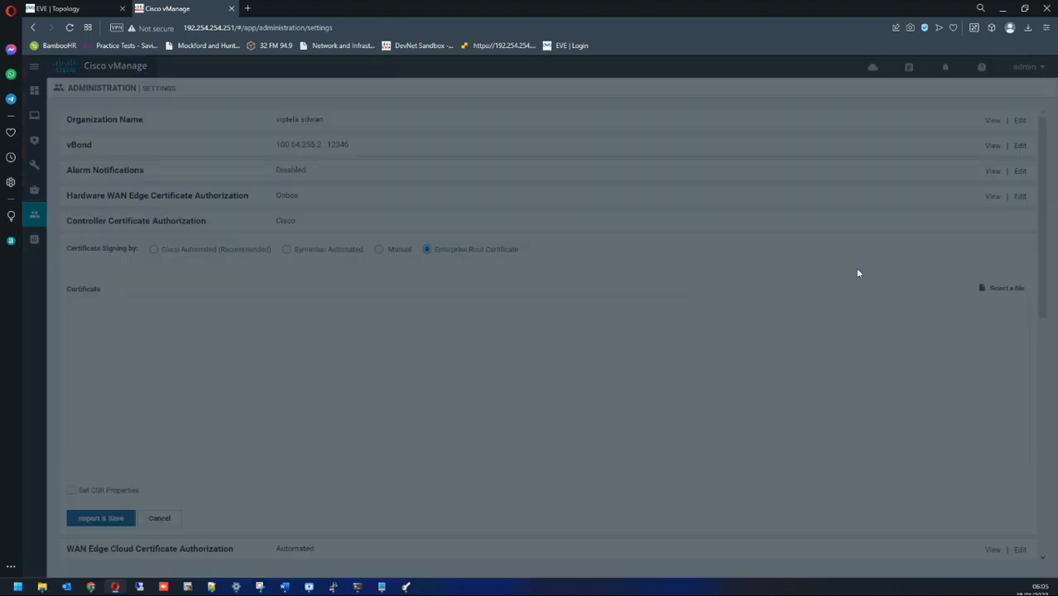
{"action": "left_click", "coordinate": [451, 373]}
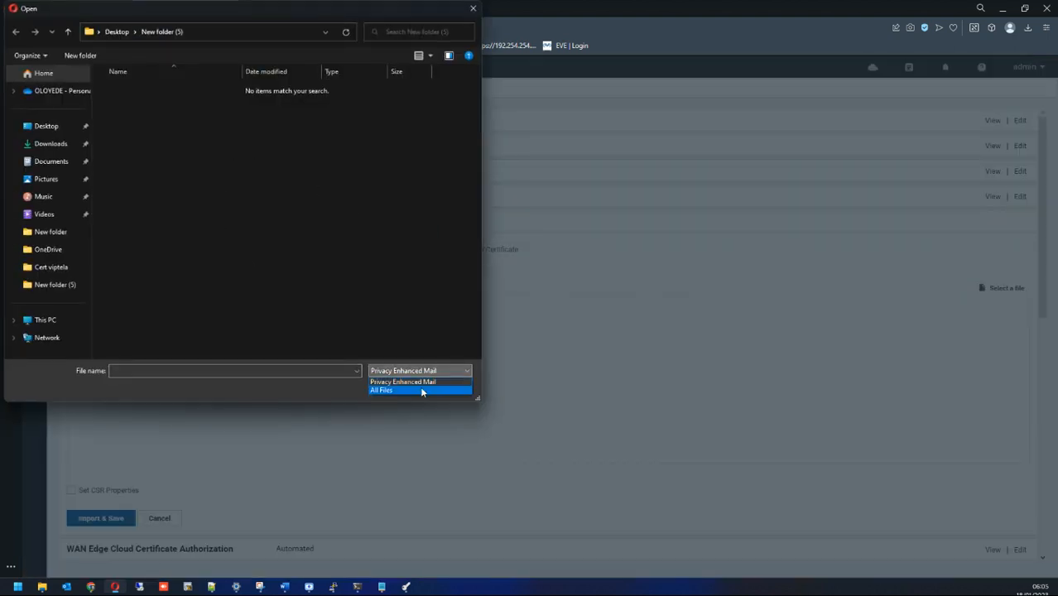
{"action": "left_click", "coordinate": [420, 390]}
{"action": "left_click", "coordinate": [125, 88]}
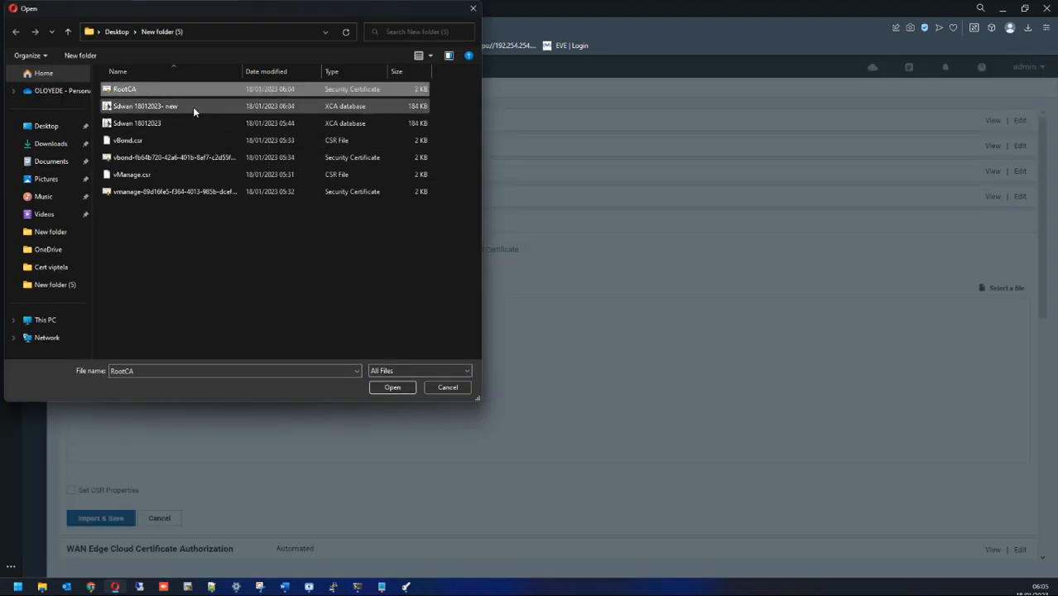
{"action": "left_click", "coordinate": [390, 388]}
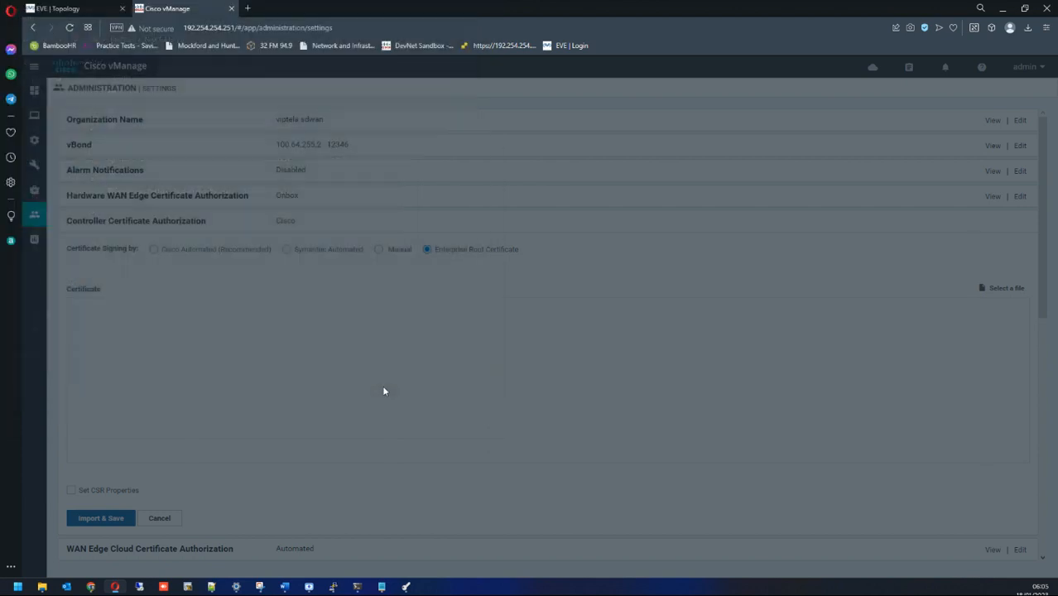
{"action": "left_click", "coordinate": [108, 519]}
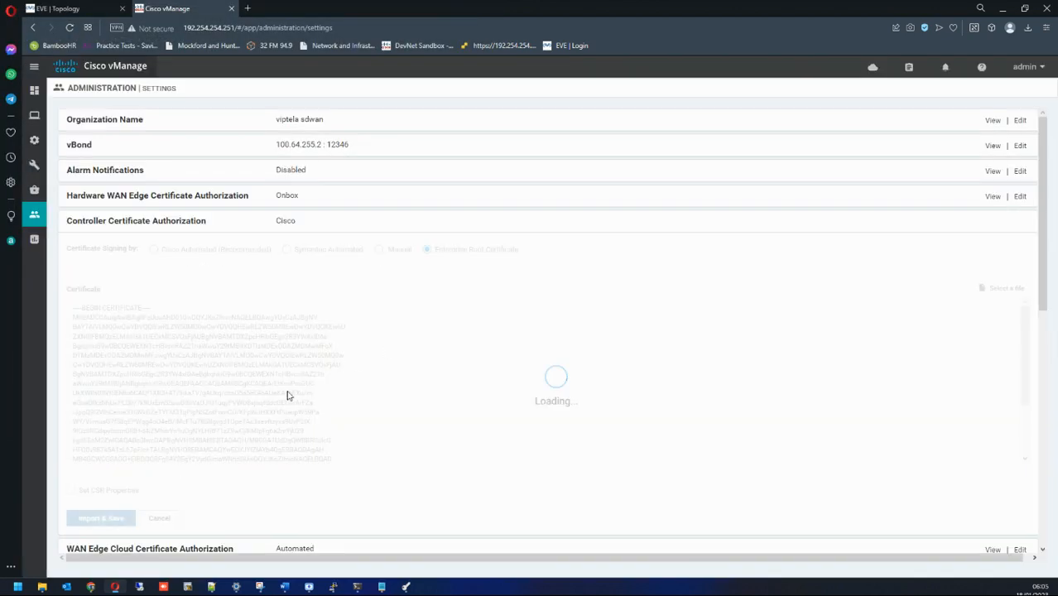
{"action": "mouse_move", "coordinate": [43, 89]}
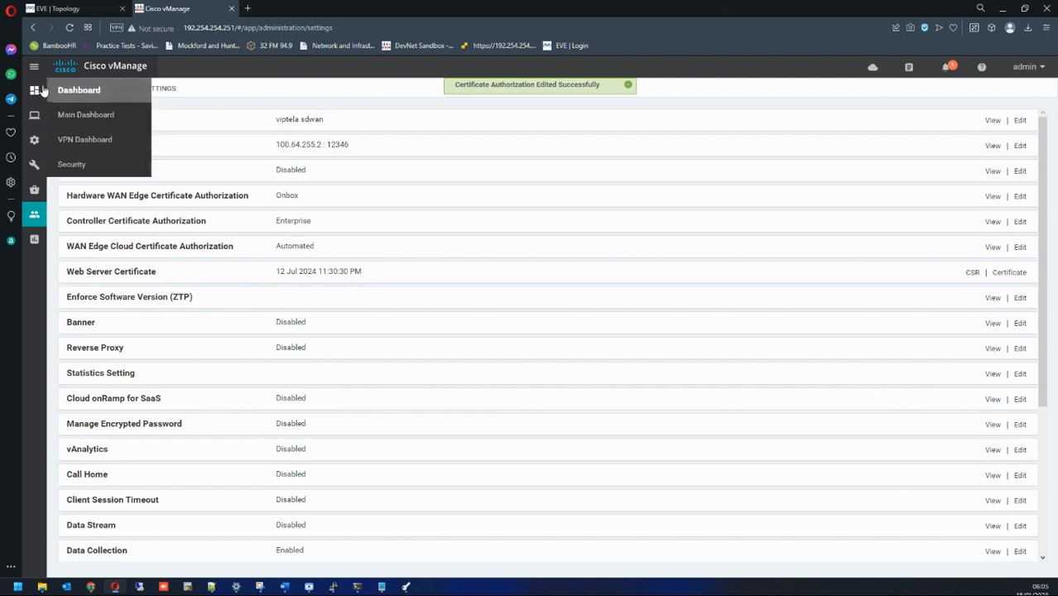
{"action": "left_click", "coordinate": [112, 116]}
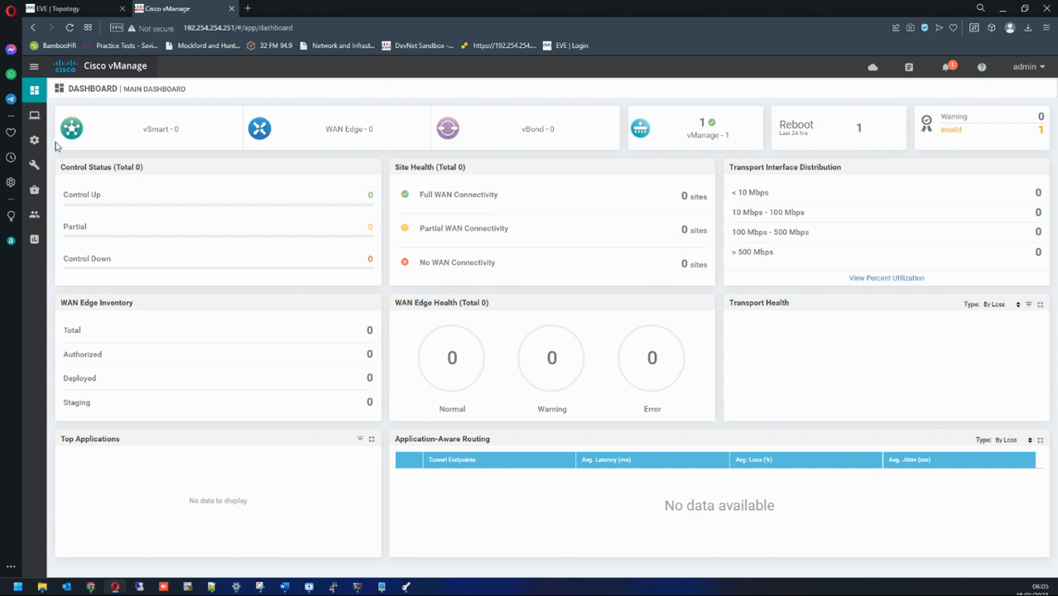
{"action": "mouse_move", "coordinate": [36, 156]}
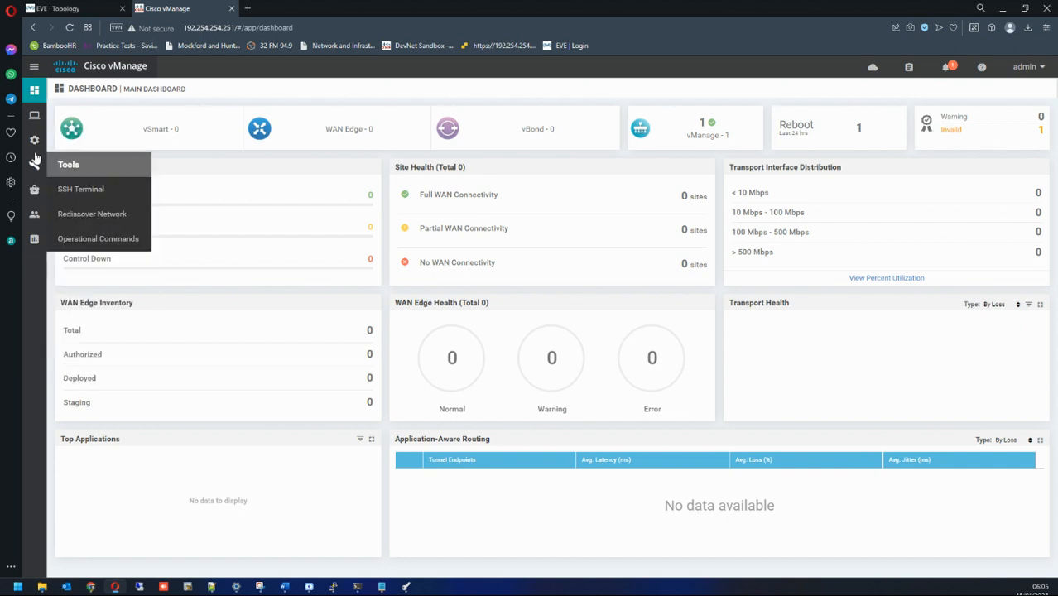
Step: Generate a fresh CSR for the vManage controller at 1.1.255.1 and download it as vManage.csr
{"action": "left_click", "coordinate": [69, 190]}
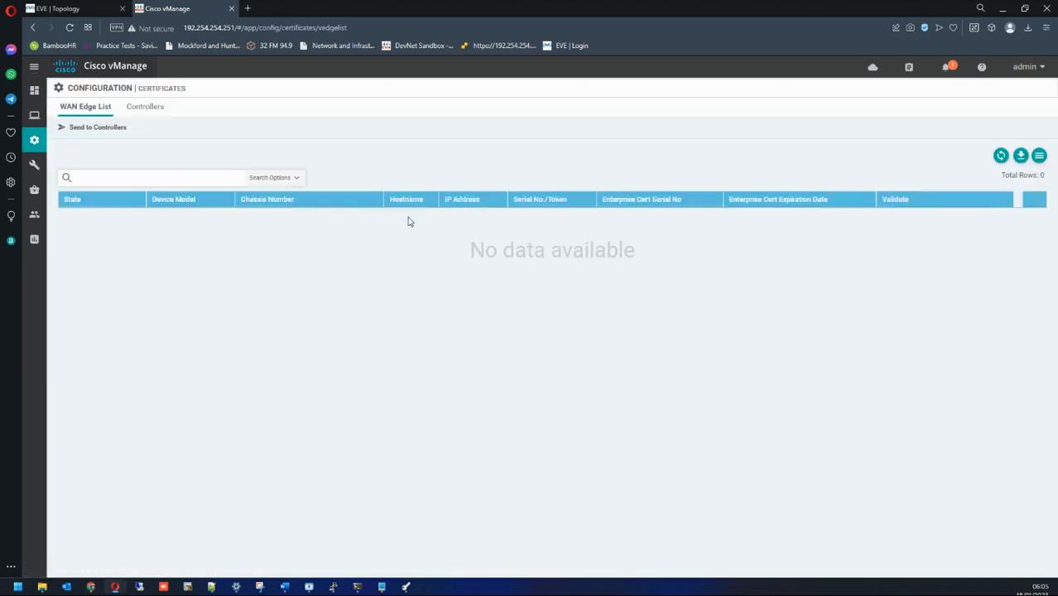
{"action": "left_click", "coordinate": [137, 108]}
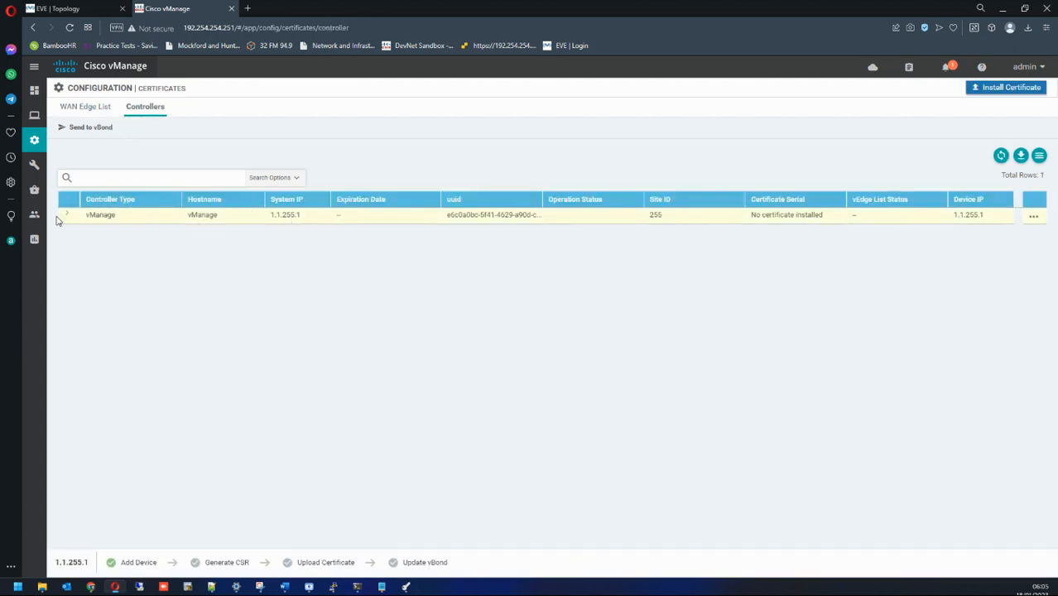
{"action": "left_click", "coordinate": [70, 215]}
{"action": "left_click", "coordinate": [1031, 218]}
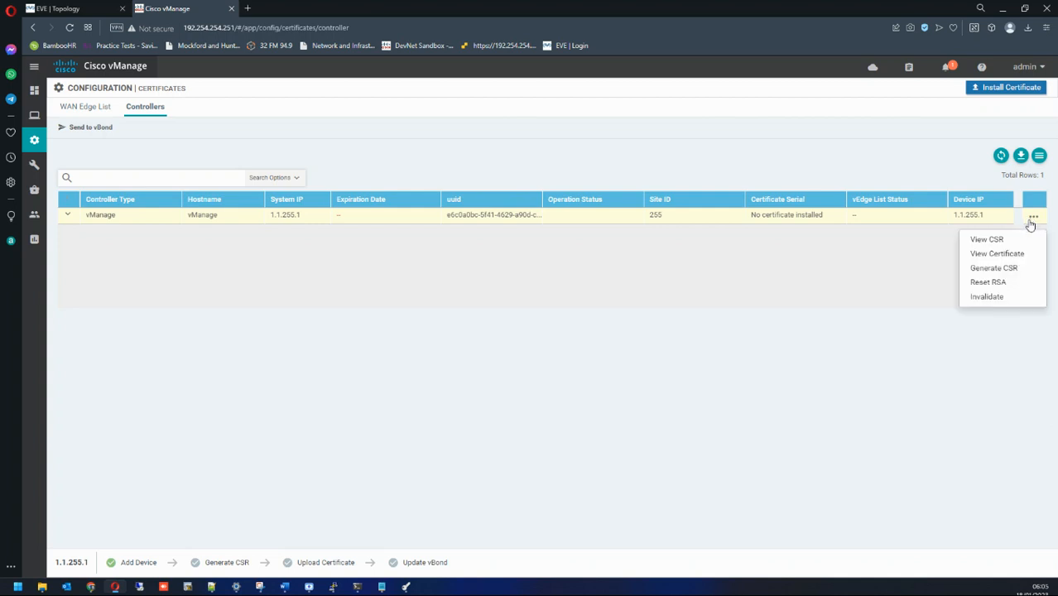
{"action": "left_click", "coordinate": [997, 270]}
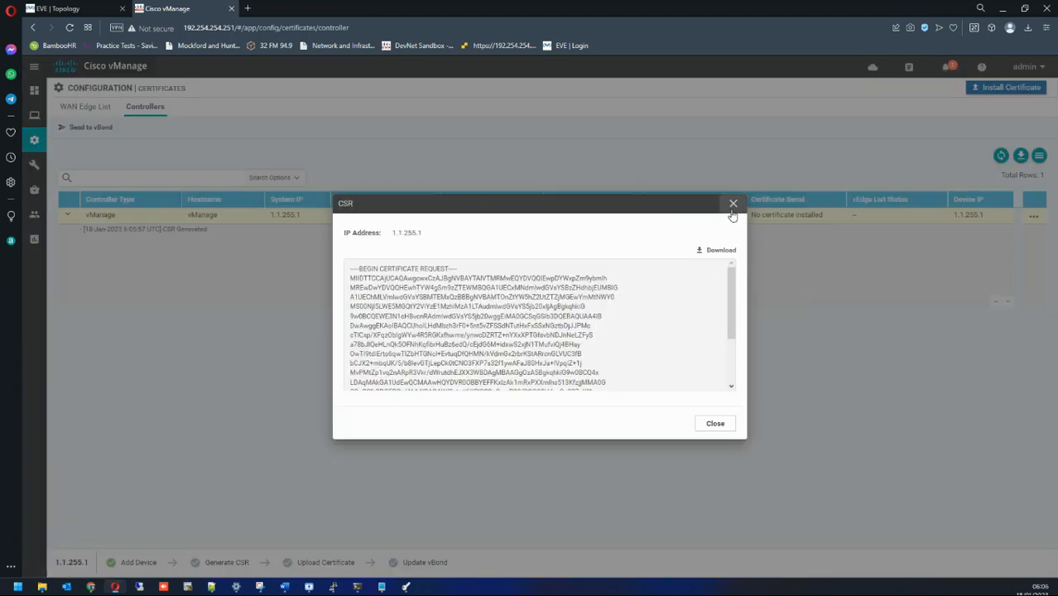
{"action": "left_click", "coordinate": [733, 204]}
{"action": "left_click", "coordinate": [1033, 217]}
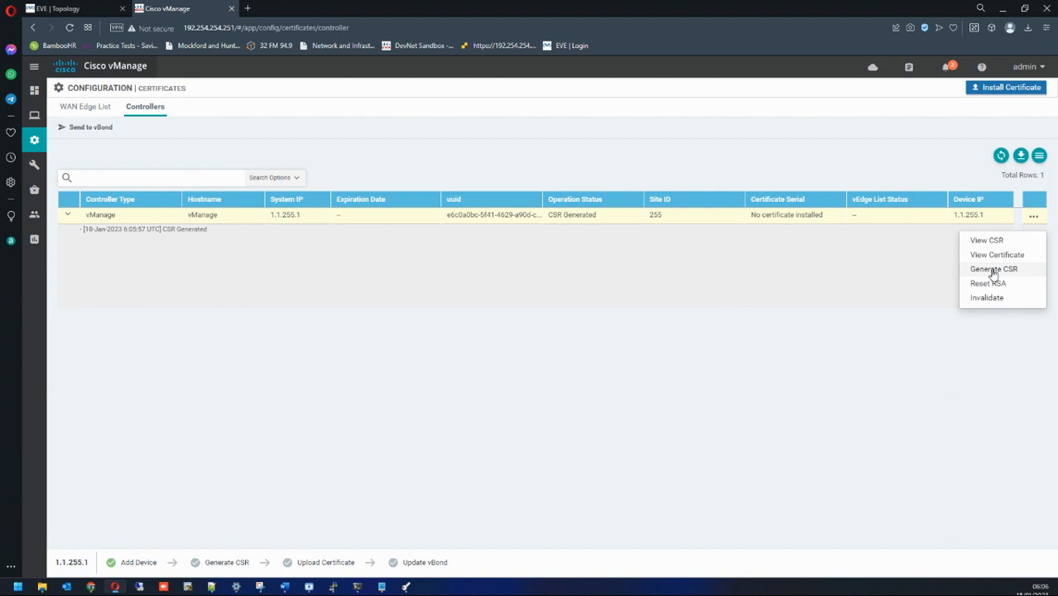
{"action": "left_click", "coordinate": [992, 269]}
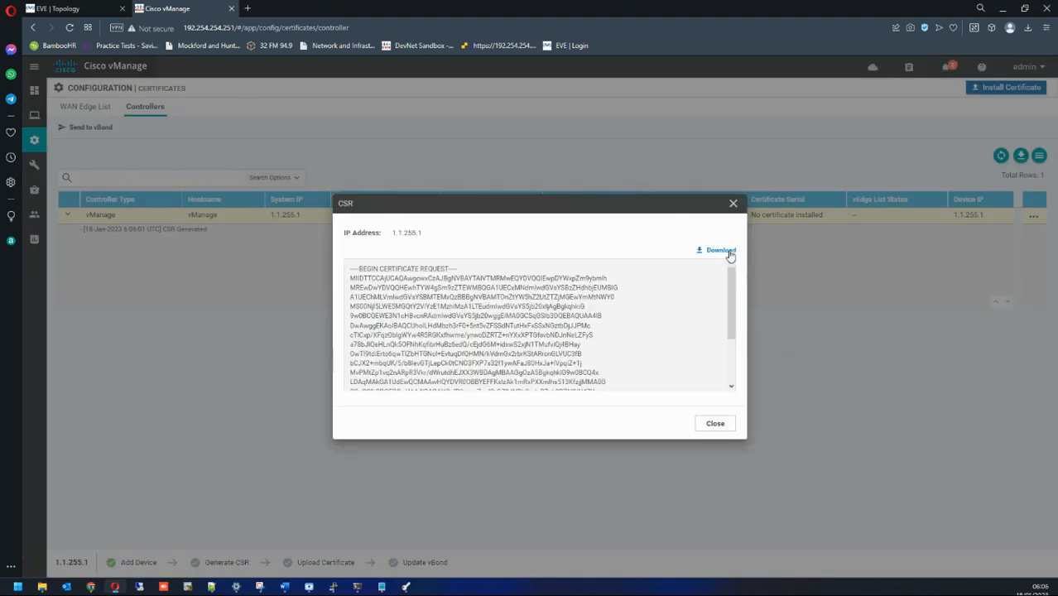
{"action": "left_click", "coordinate": [727, 253]}
Step: Cut vManage.csr from Downloads and open Desktop\New folder (5)
{"action": "left_click", "coordinate": [1036, 72]}
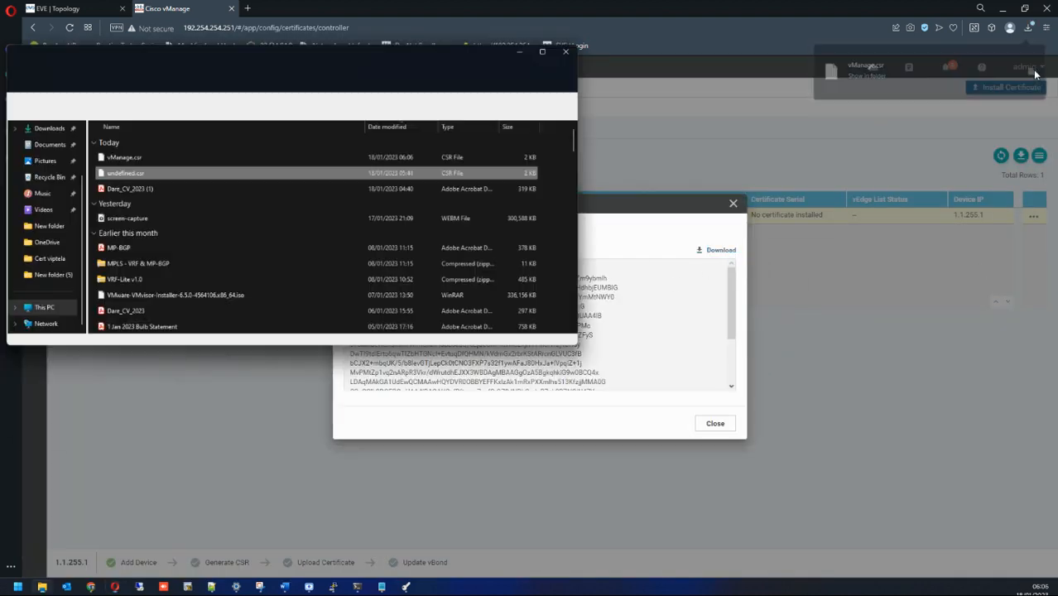
{"action": "right_click", "coordinate": [223, 123]}
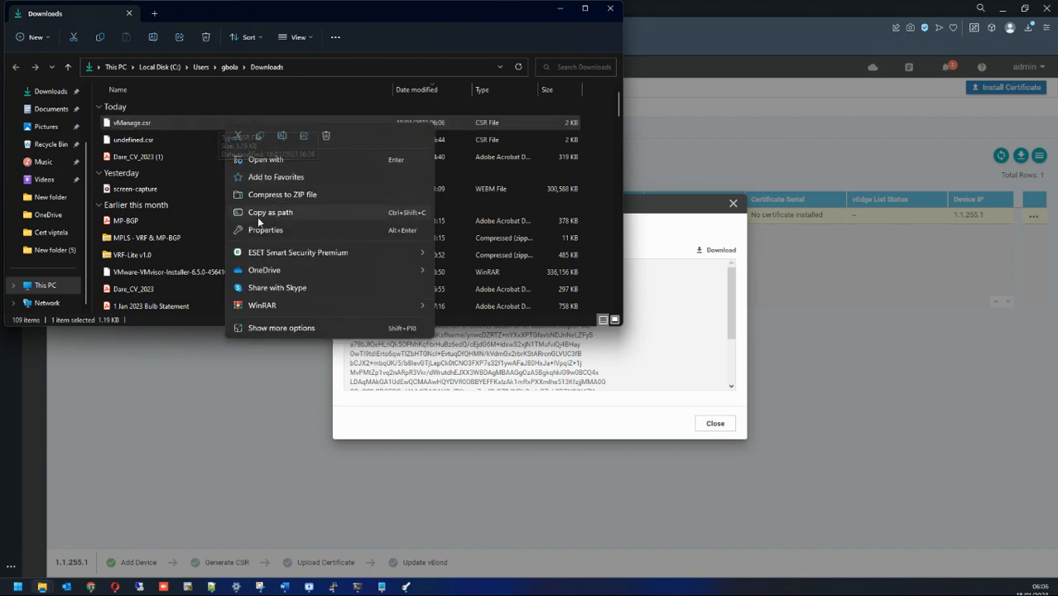
{"action": "left_click", "coordinate": [239, 131]}
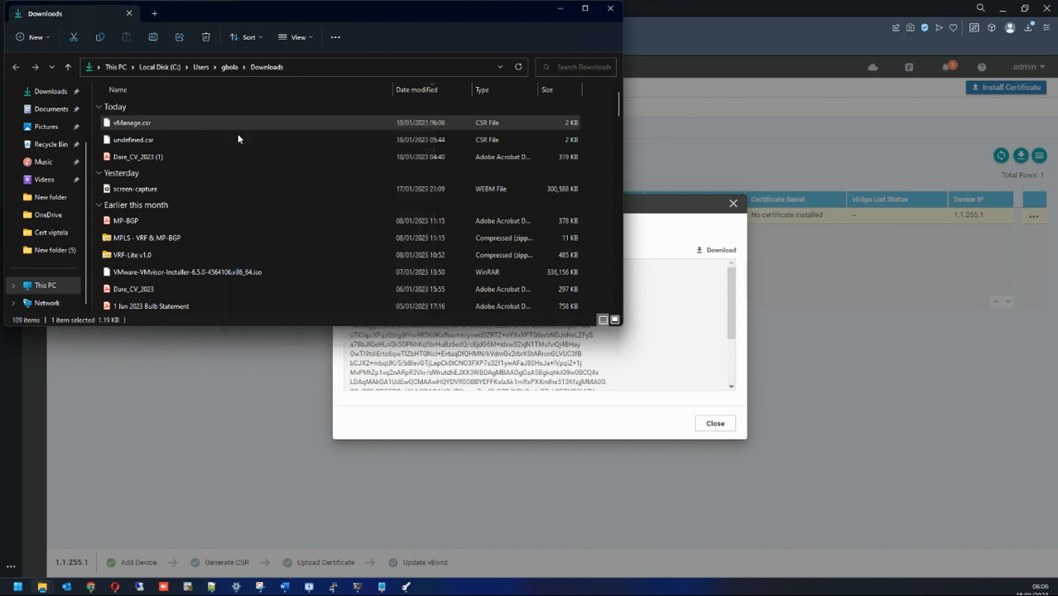
{"action": "scroll", "coordinate": [55, 139], "scroll_direction": "up", "scroll_amount": 2}
{"action": "left_click", "coordinate": [48, 144]}
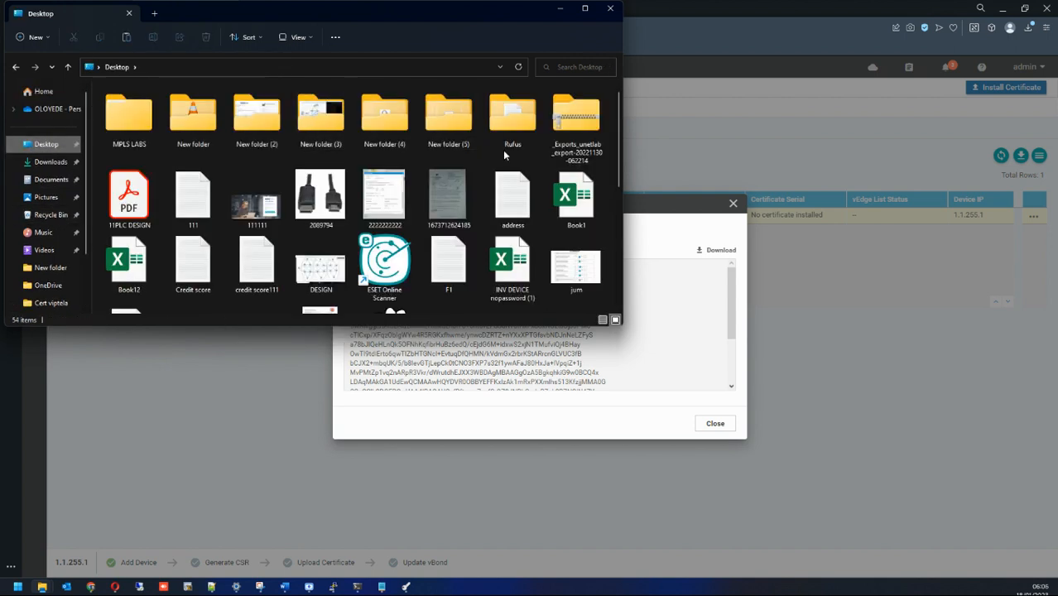
{"action": "double_click", "coordinate": [458, 124]}
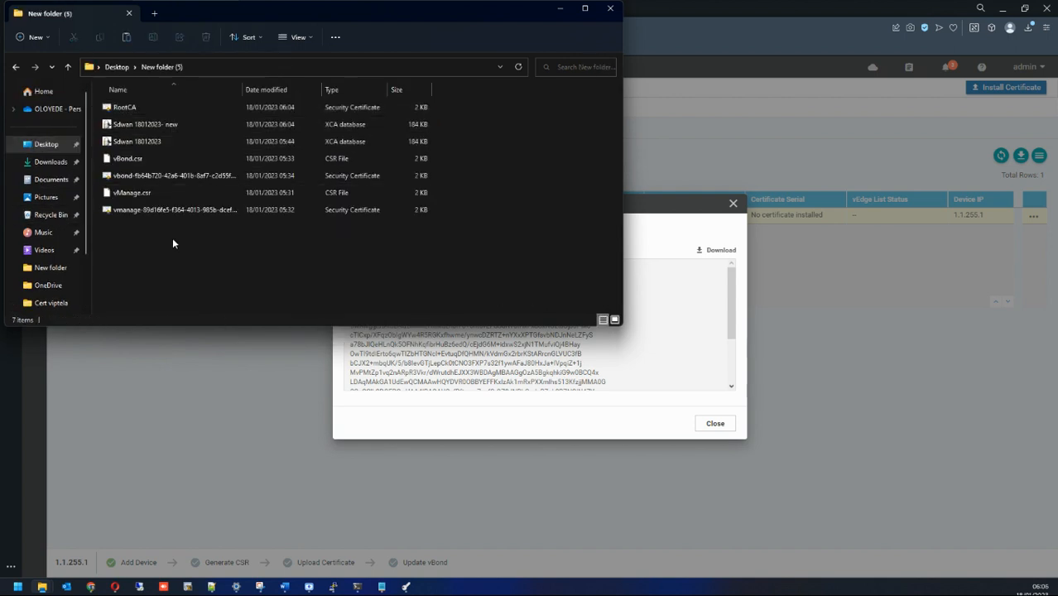
Step: Delete the five older files in New folder (5) and paste vManage.csr there
{"action": "left_click_drag", "start_coordinate": [523, 236], "coordinate": [102, 137]}
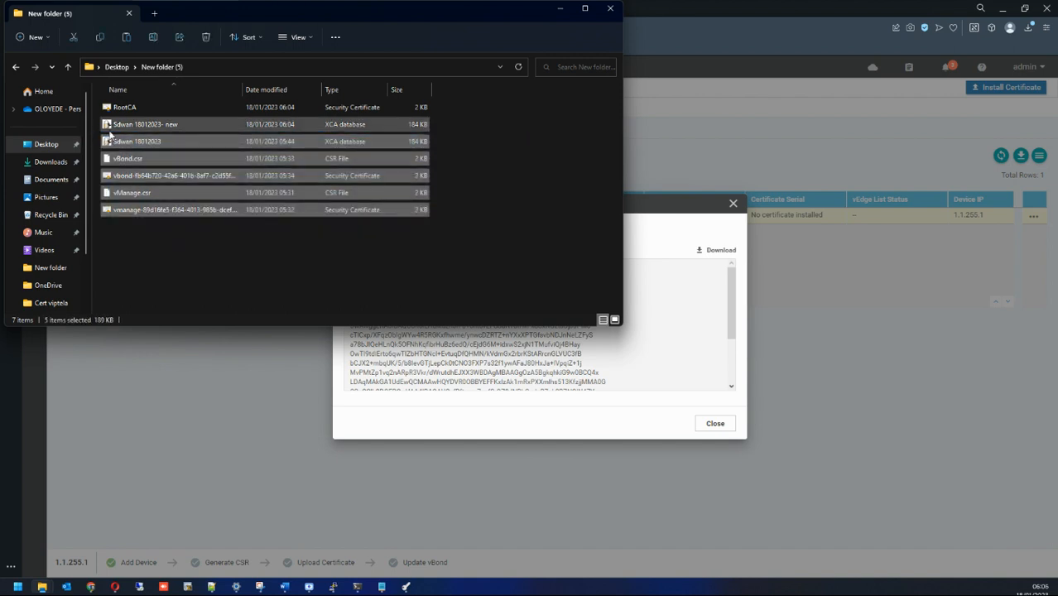
{"action": "key", "text": "Delete"}
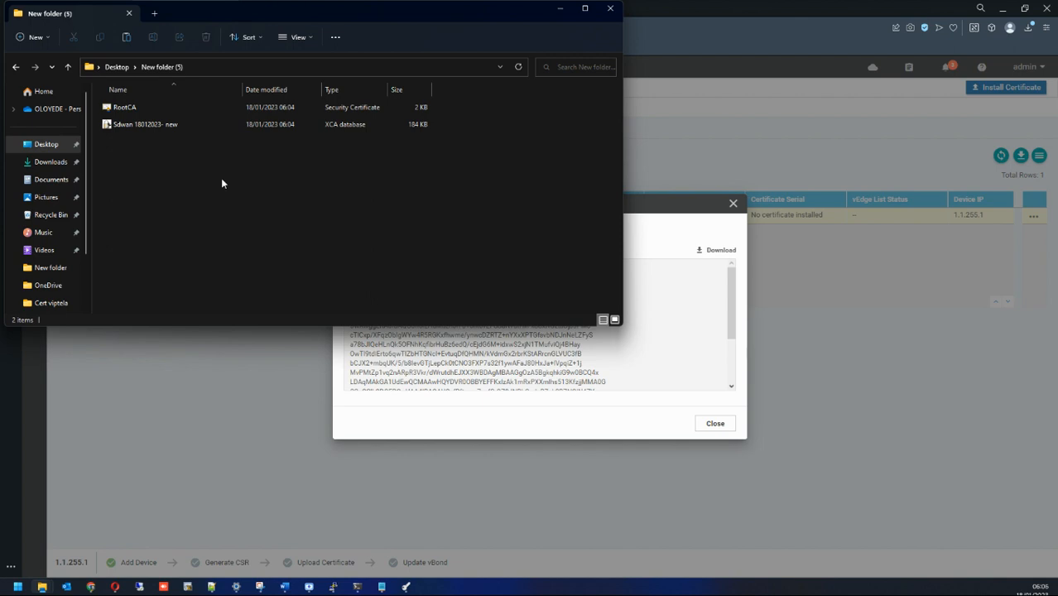
{"action": "key", "text": "ctrl+v"}
{"action": "left_click", "coordinate": [564, 9]}
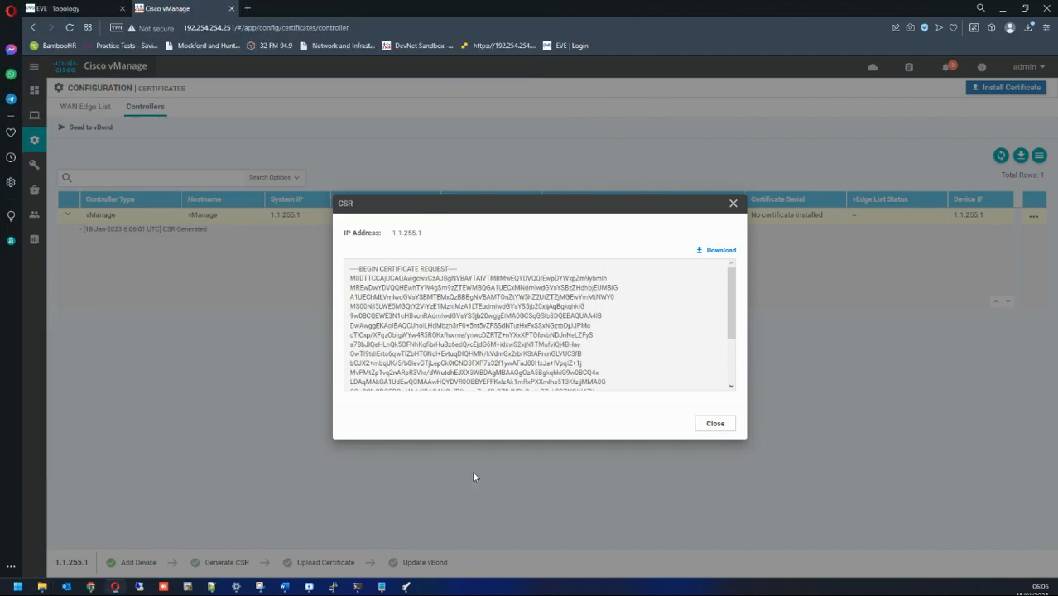
Step: Import vManage.csr into XCA's certificate signing requests list
{"action": "left_click", "coordinate": [406, 587]}
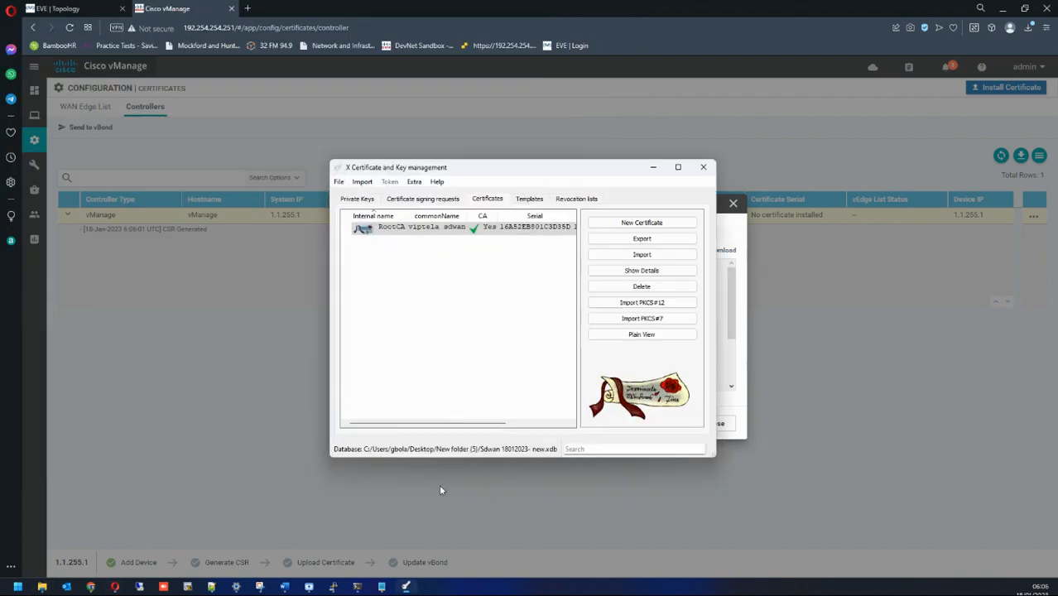
{"action": "left_click", "coordinate": [439, 202]}
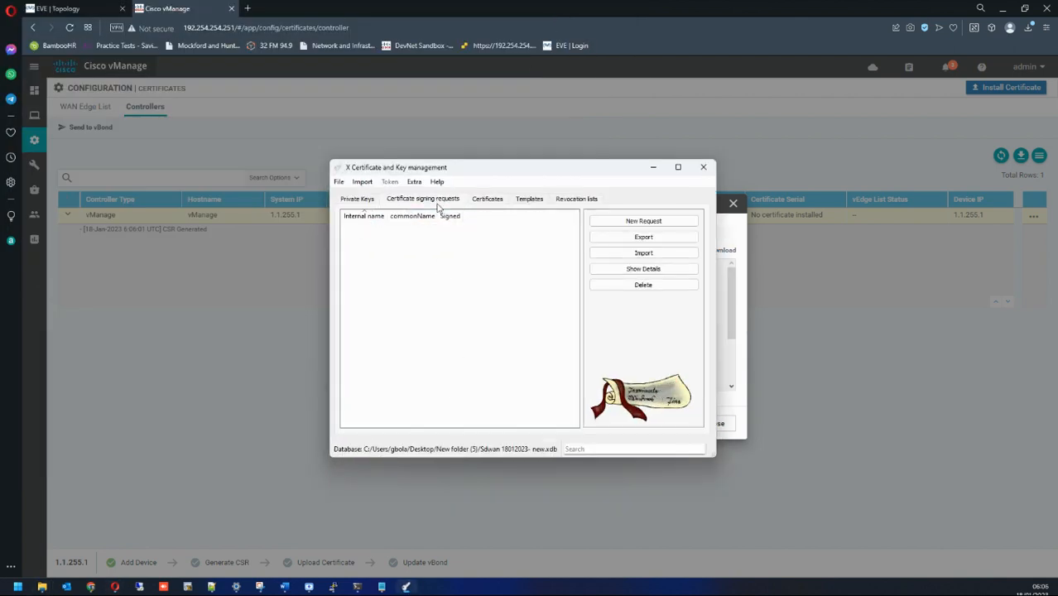
{"action": "left_click", "coordinate": [621, 253]}
{"action": "double_click", "coordinate": [486, 264]}
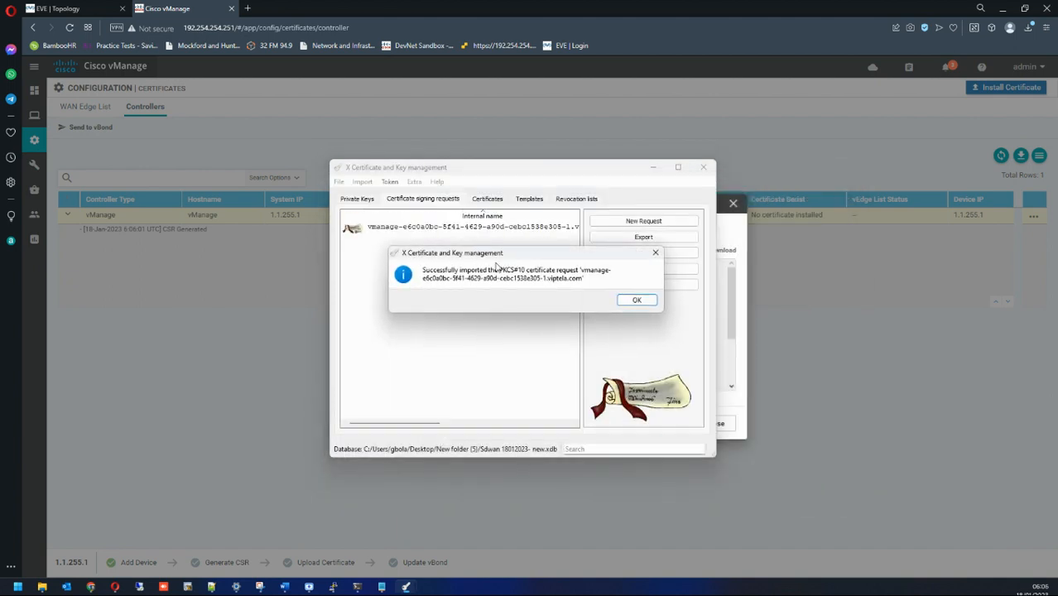
{"action": "left_click", "coordinate": [632, 301]}
Step: Sign the vManage request with RootCA using the HTTPS_client template, applying all its settings
{"action": "left_click", "coordinate": [443, 229]}
{"action": "right_click", "coordinate": [443, 230]}
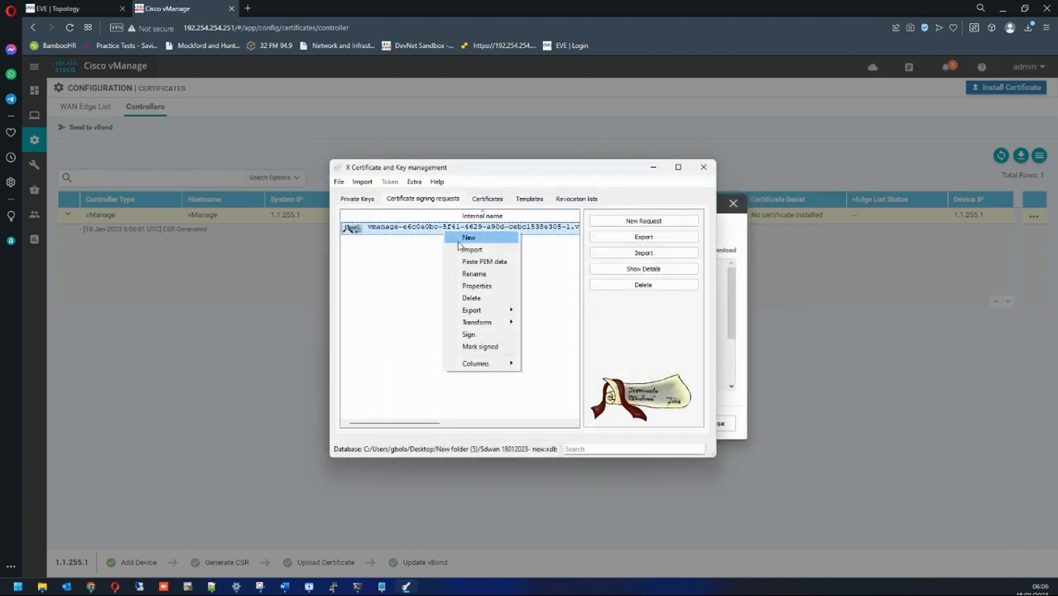
{"action": "left_click", "coordinate": [472, 322]}
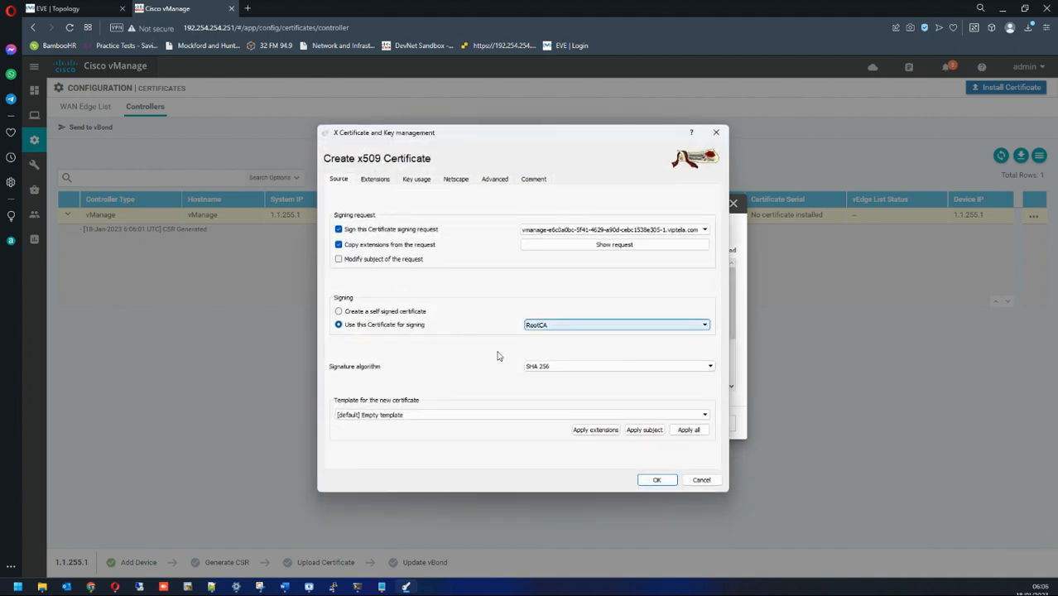
{"action": "left_click", "coordinate": [398, 417]}
{"action": "left_click", "coordinate": [387, 431]}
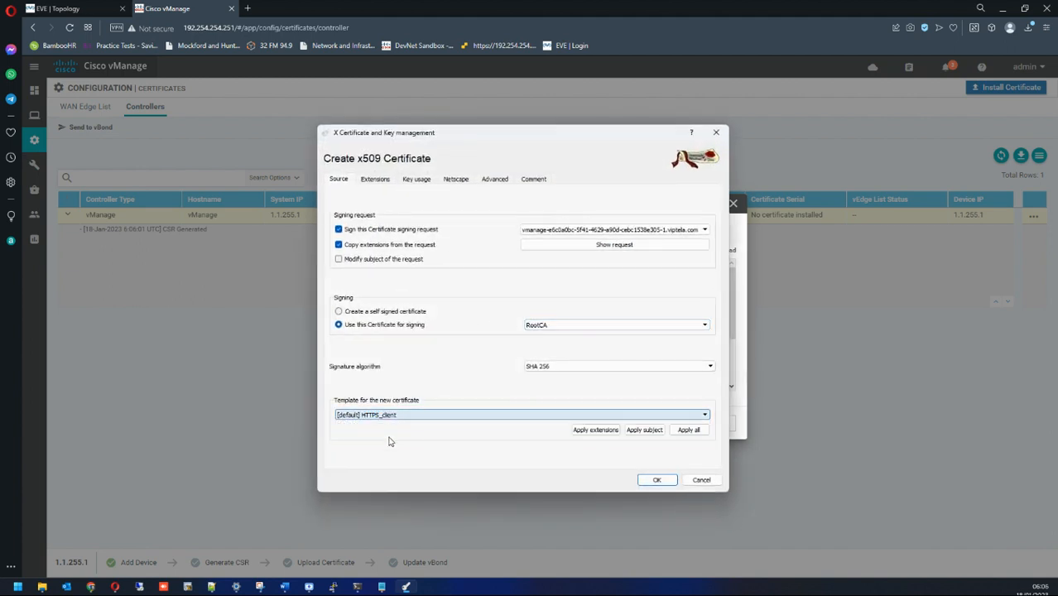
{"action": "left_click", "coordinate": [610, 431]}
{"action": "left_click", "coordinate": [635, 432]}
{"action": "left_click", "coordinate": [686, 433]}
{"action": "left_click", "coordinate": [663, 482]}
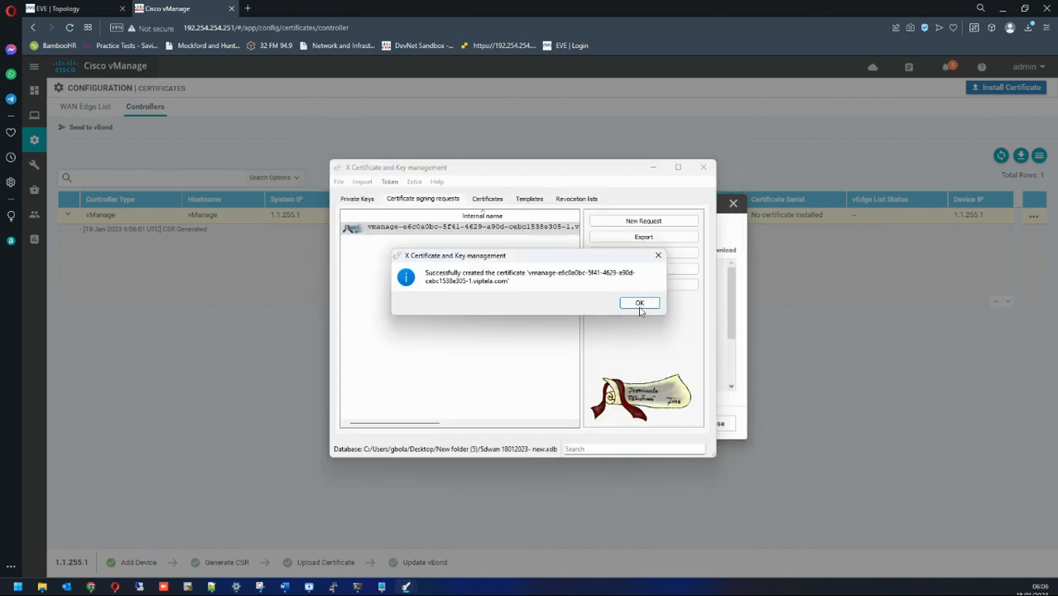
{"action": "left_click", "coordinate": [639, 303]}
{"action": "left_click", "coordinate": [486, 198]}
Step: Begin exporting the RootCA certificate again, then cancel the export
{"action": "right_click", "coordinate": [485, 226]}
{"action": "left_click", "coordinate": [417, 225]}
{"action": "left_click", "coordinate": [640, 240]}
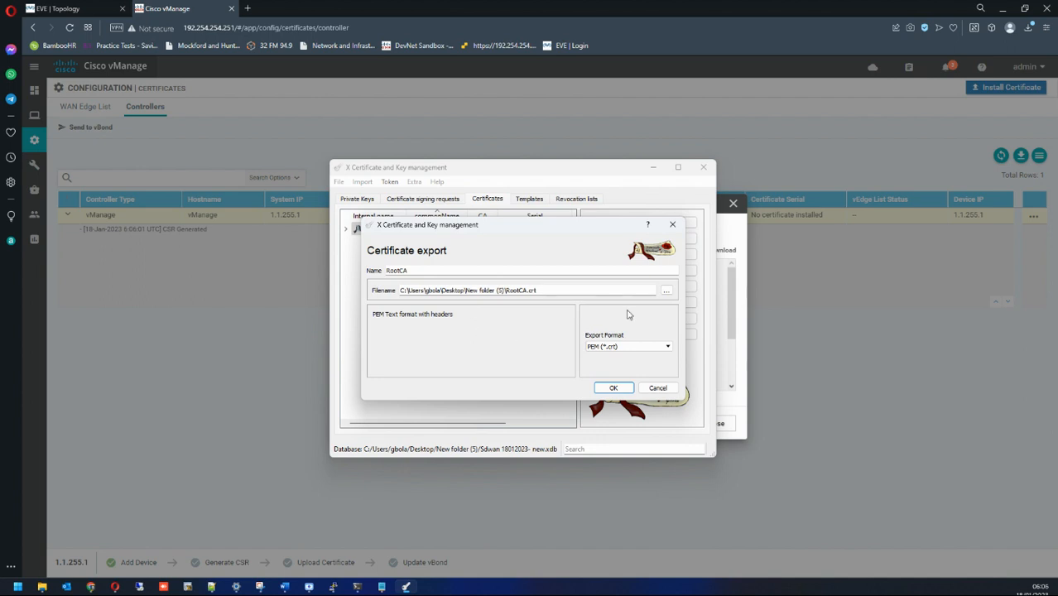
{"action": "left_click", "coordinate": [620, 387]}
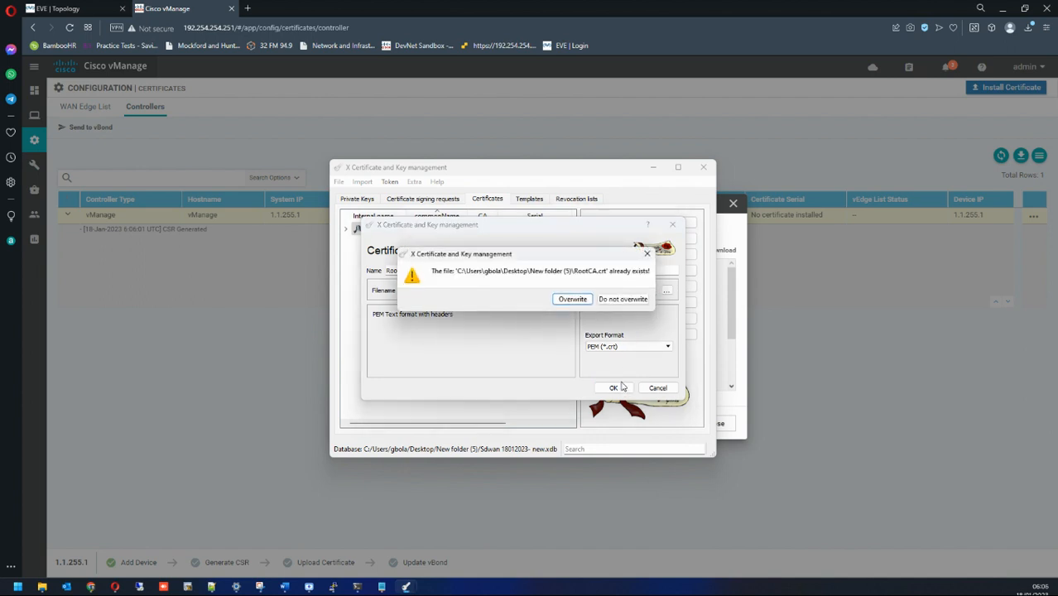
{"action": "left_click", "coordinate": [646, 254]}
{"action": "left_click", "coordinate": [664, 288]}
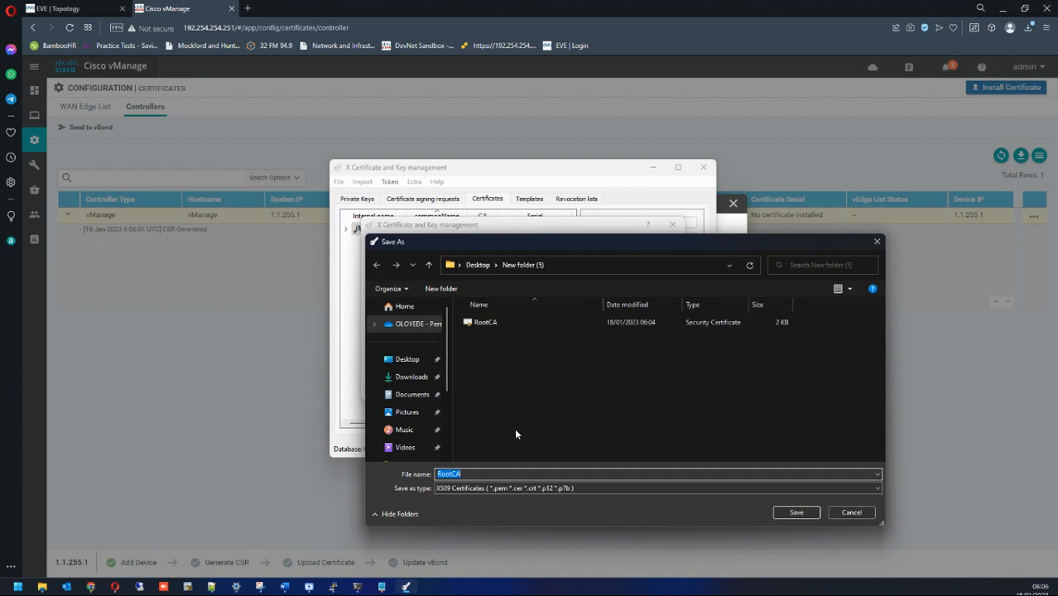
{"action": "left_click", "coordinate": [849, 512]}
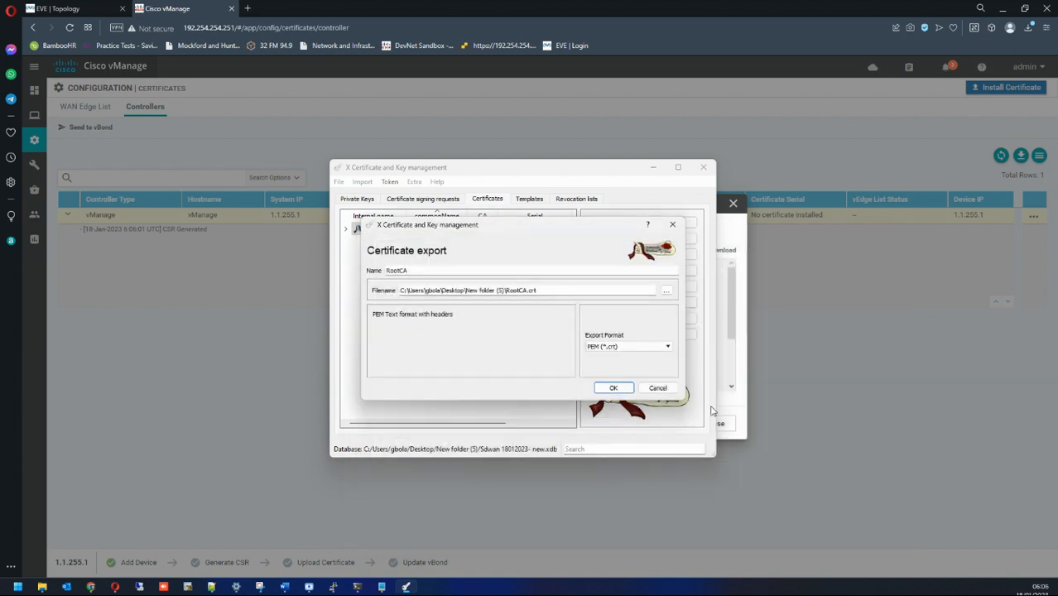
{"action": "left_click", "coordinate": [659, 389]}
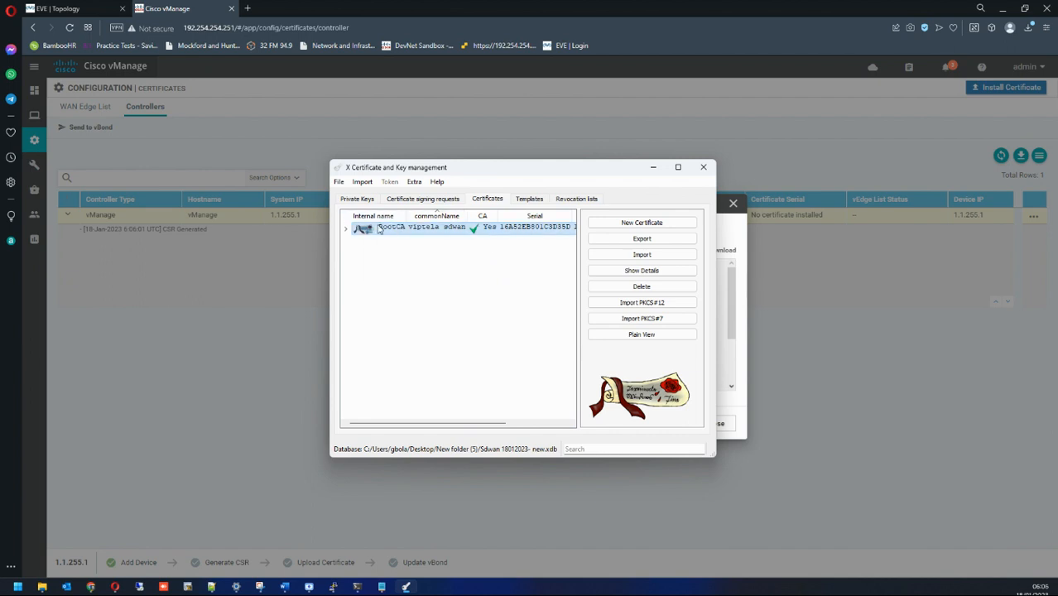
Step: Export the vmanage certificate signed by RootCA as PEM
{"action": "left_click", "coordinate": [346, 228]}
{"action": "left_click", "coordinate": [418, 241]}
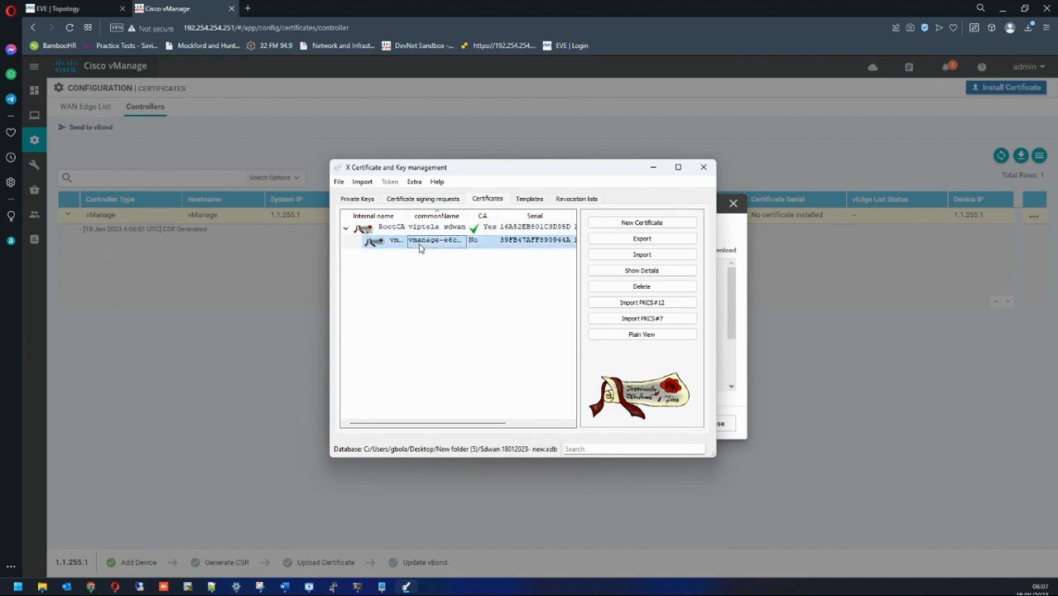
{"action": "left_click", "coordinate": [628, 240]}
{"action": "left_click", "coordinate": [620, 385]}
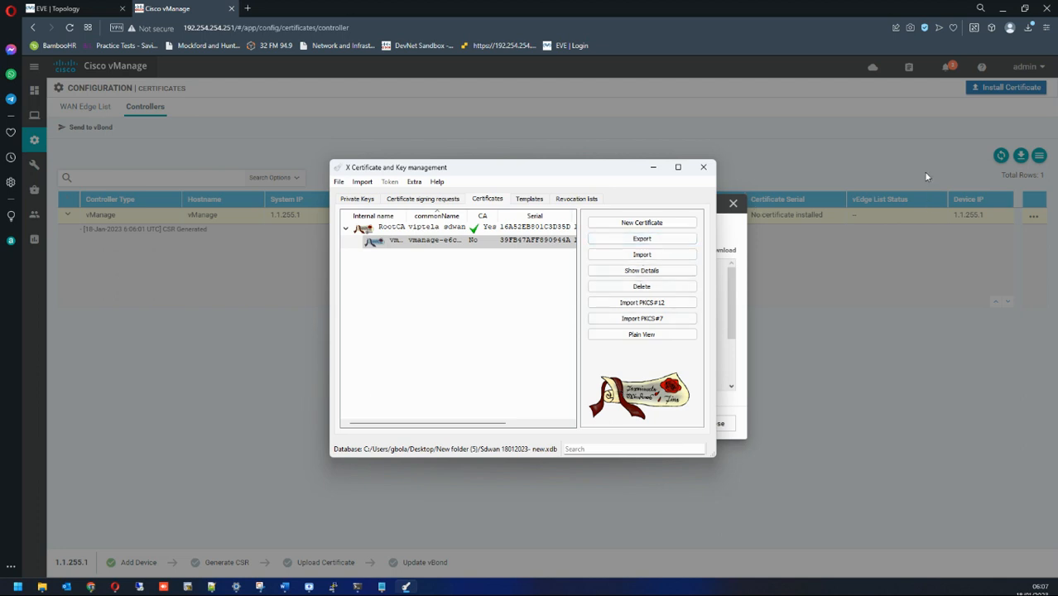
Step: Close vManage's CSR dialog and bring up the empty Install Certificate form
{"action": "left_click", "coordinate": [926, 176]}
{"action": "left_click", "coordinate": [732, 202]}
{"action": "left_click", "coordinate": [1001, 86]}
Step: Load the signed vmanage certificate from New folder (5) and install it on vManage
{"action": "left_click", "coordinate": [713, 231]}
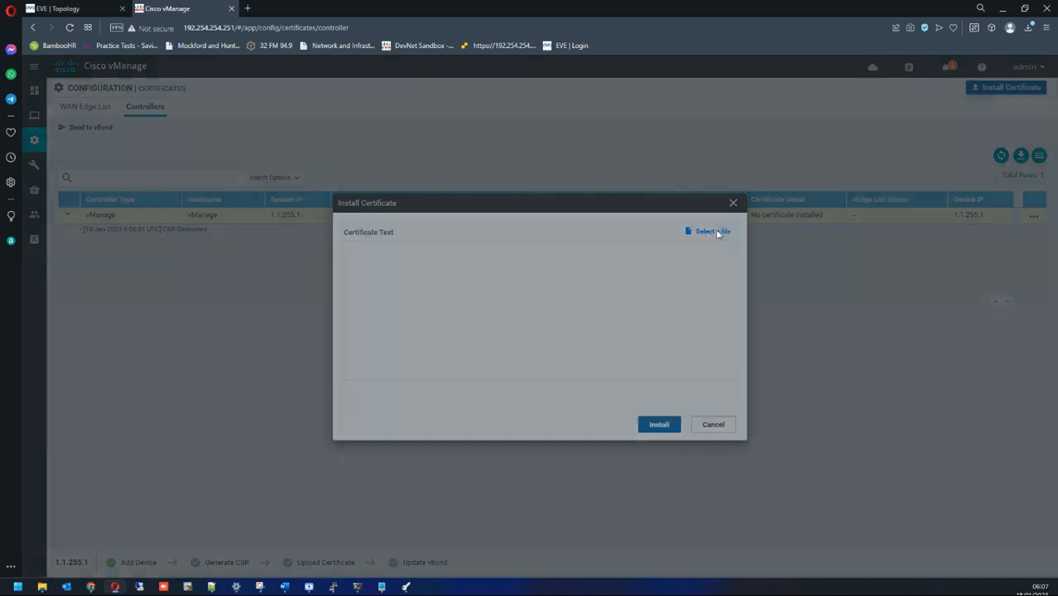
{"action": "left_click", "coordinate": [389, 370]}
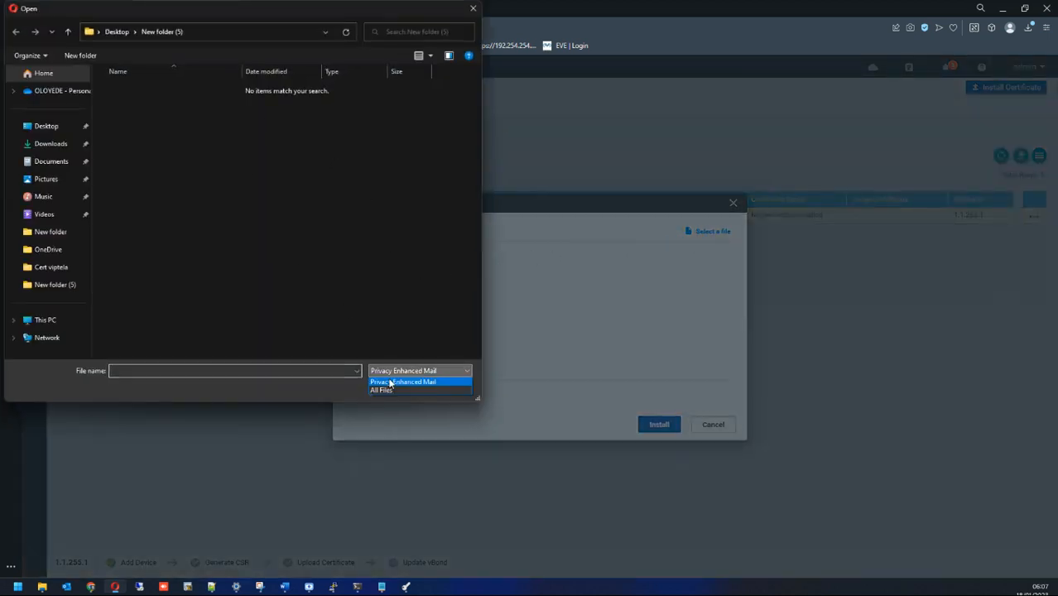
{"action": "left_click", "coordinate": [385, 391]}
{"action": "left_click", "coordinate": [155, 140]}
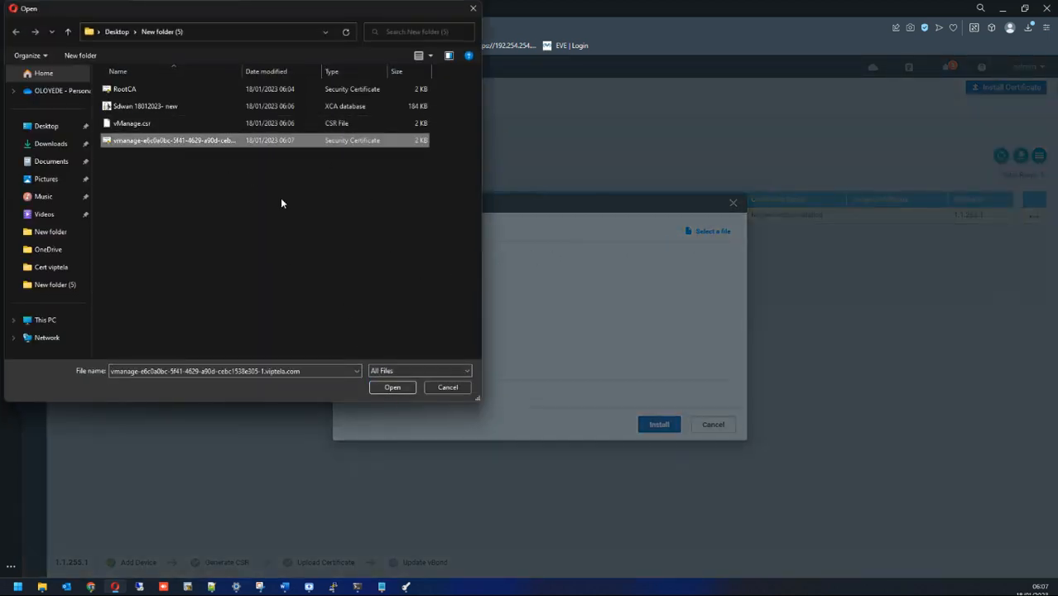
{"action": "left_click", "coordinate": [385, 386]}
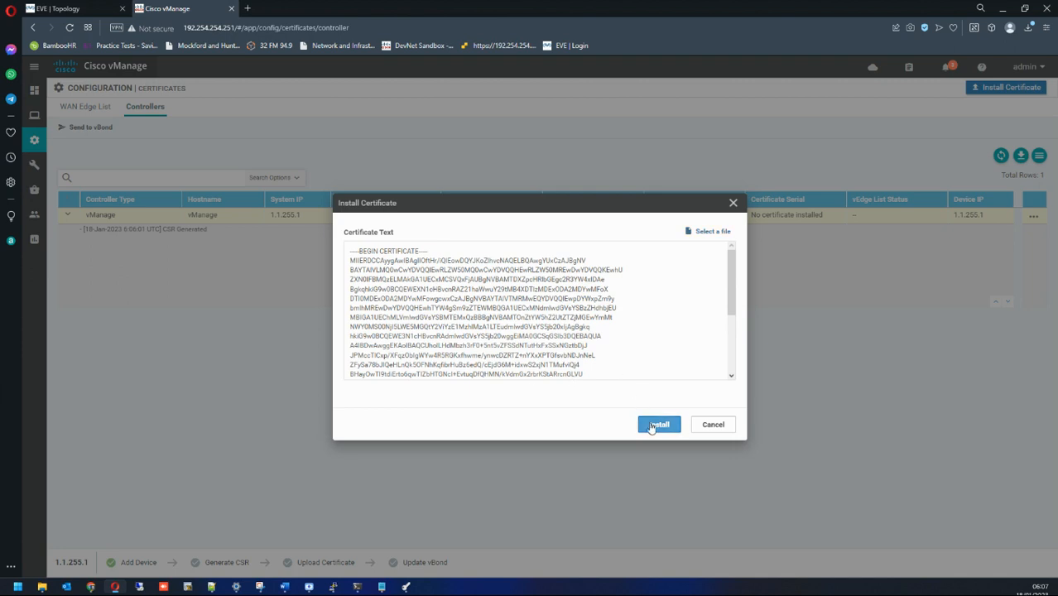
{"action": "left_click", "coordinate": [655, 425]}
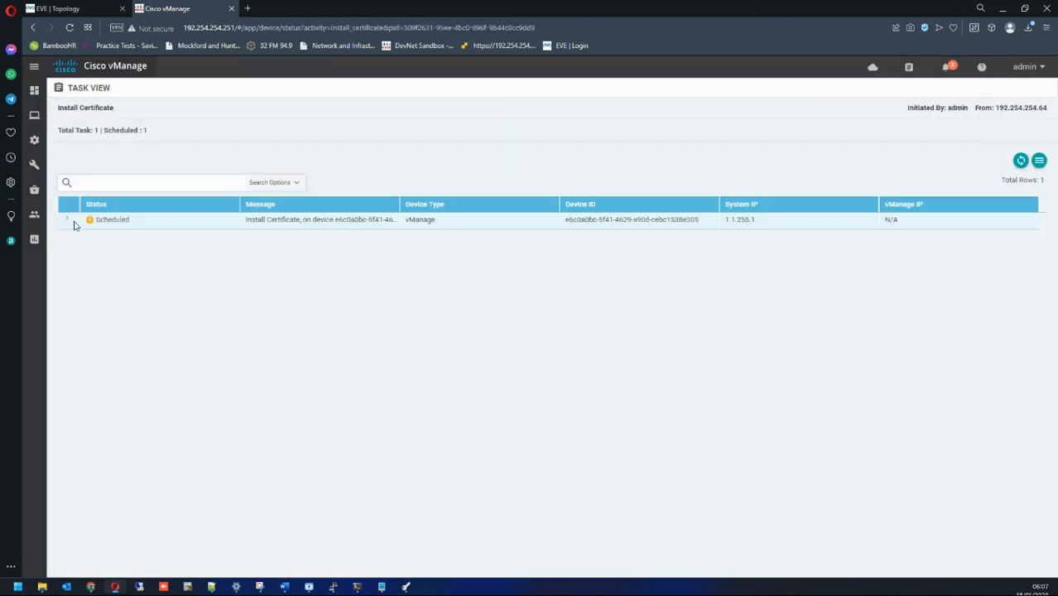
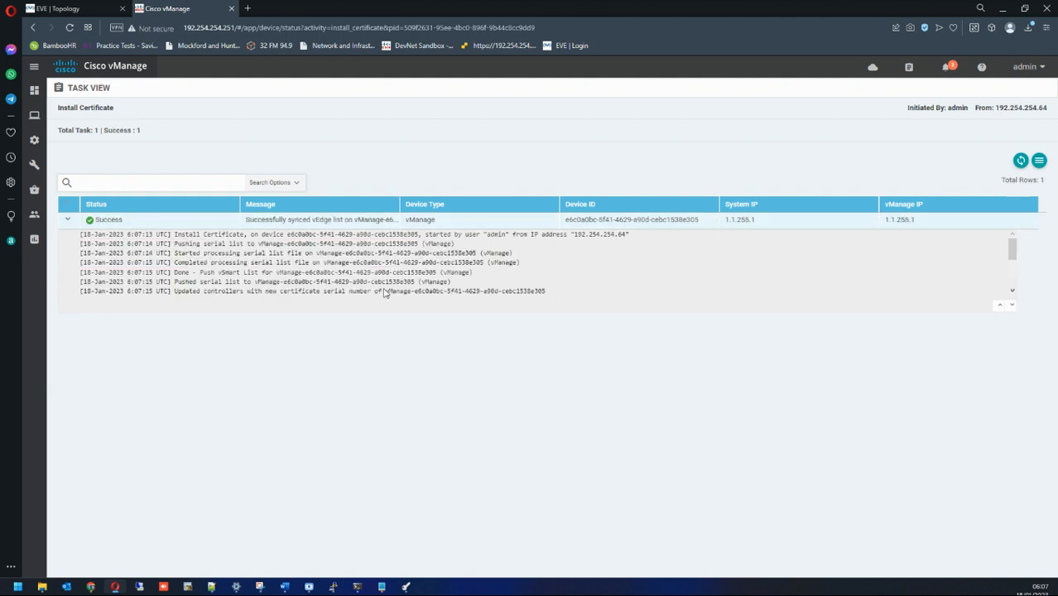
Step: Open vManage's main dashboard, which counts 1 vManage and 0 vSmart and vBond controllers
{"action": "left_click_drag", "start_coordinate": [552, 286], "coordinate": [340, 269]}
{"action": "scroll", "coordinate": [340, 265], "scroll_direction": "down", "scroll_amount": 2}
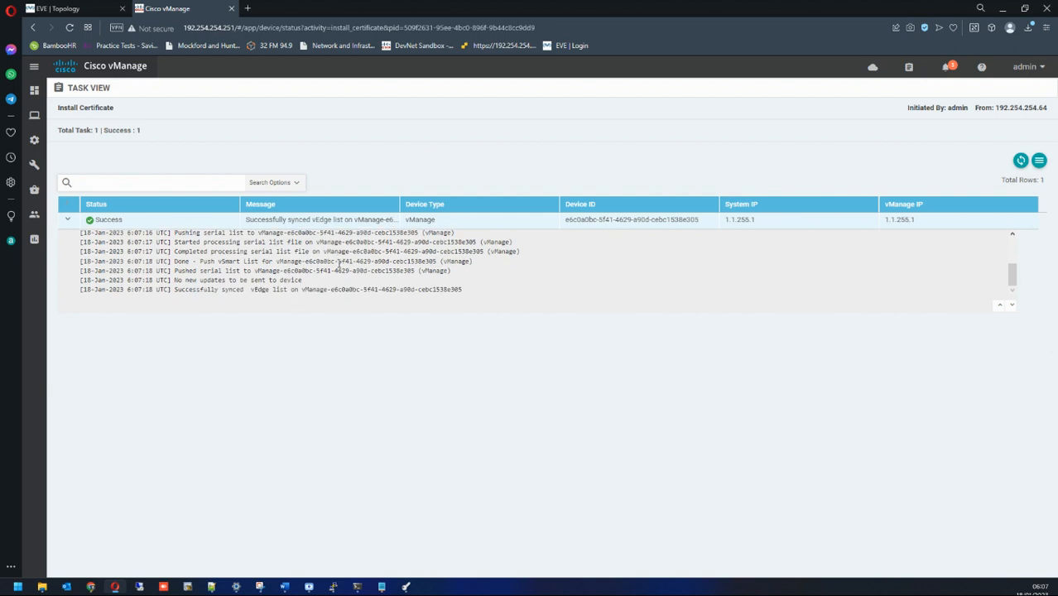
{"action": "mouse_move", "coordinate": [34, 91]}
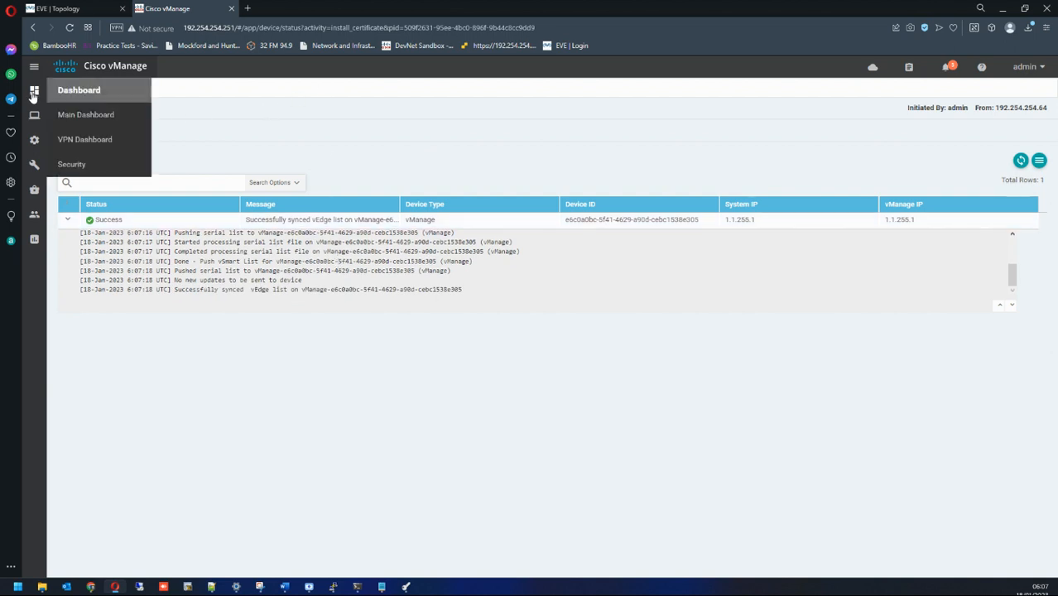
{"action": "left_click", "coordinate": [72, 124]}
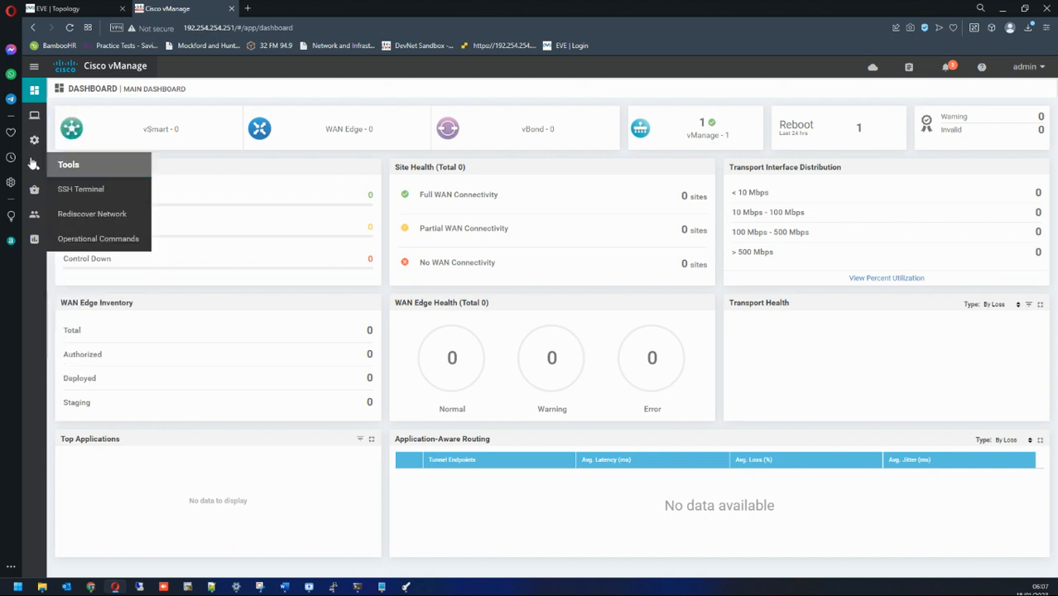
{"action": "mouse_move", "coordinate": [37, 142]}
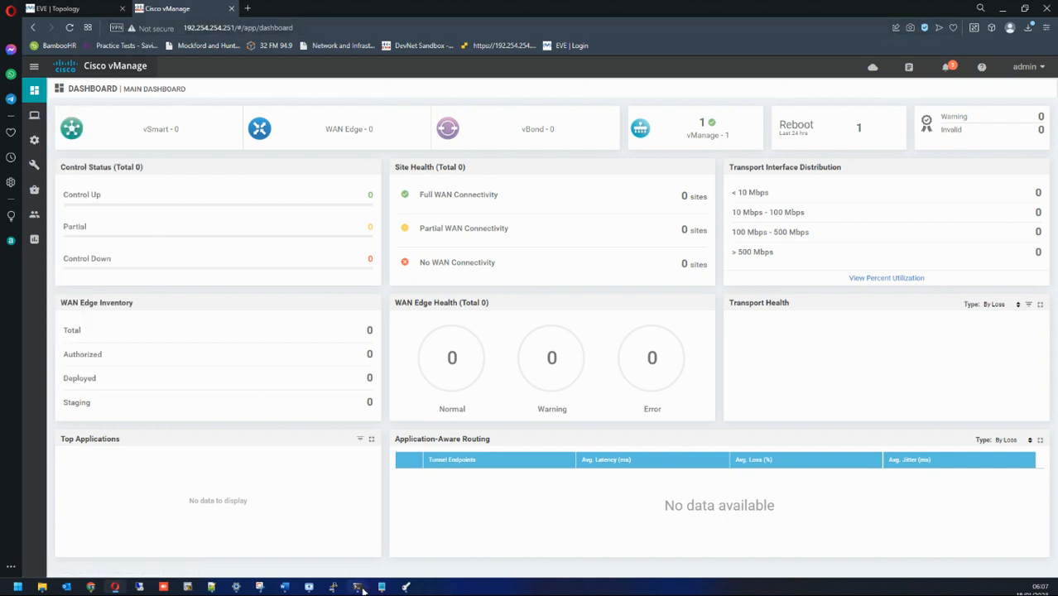
Step: Open a PuTTY console to the vBond node from the lab topology and enter a new admin password
{"action": "mouse_move", "coordinate": [335, 589]}
{"action": "left_click", "coordinate": [58, 8]}
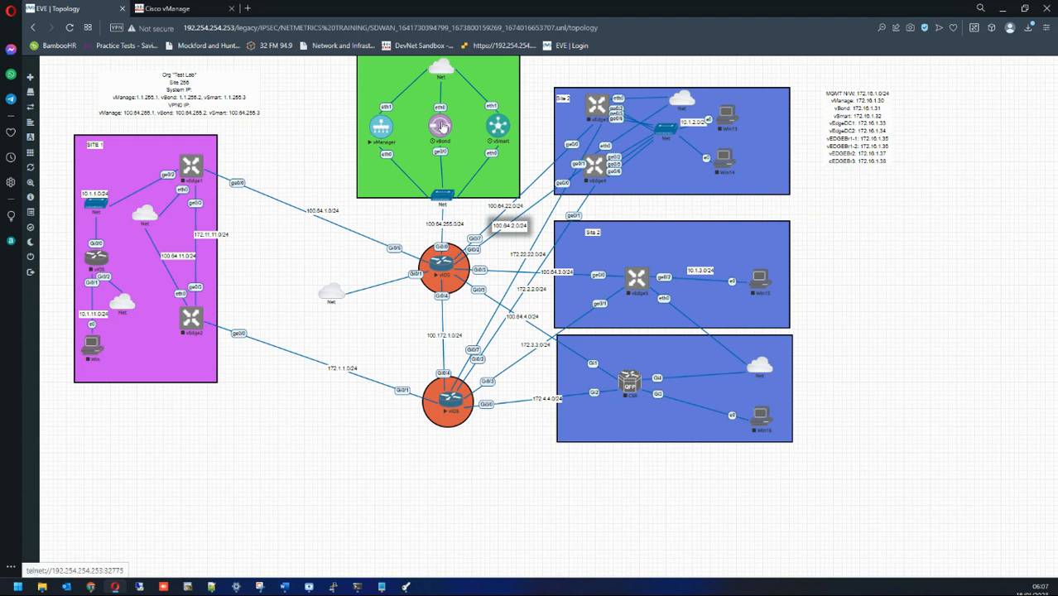
{"action": "left_click", "coordinate": [441, 125]}
{"action": "key", "text": "Return"}
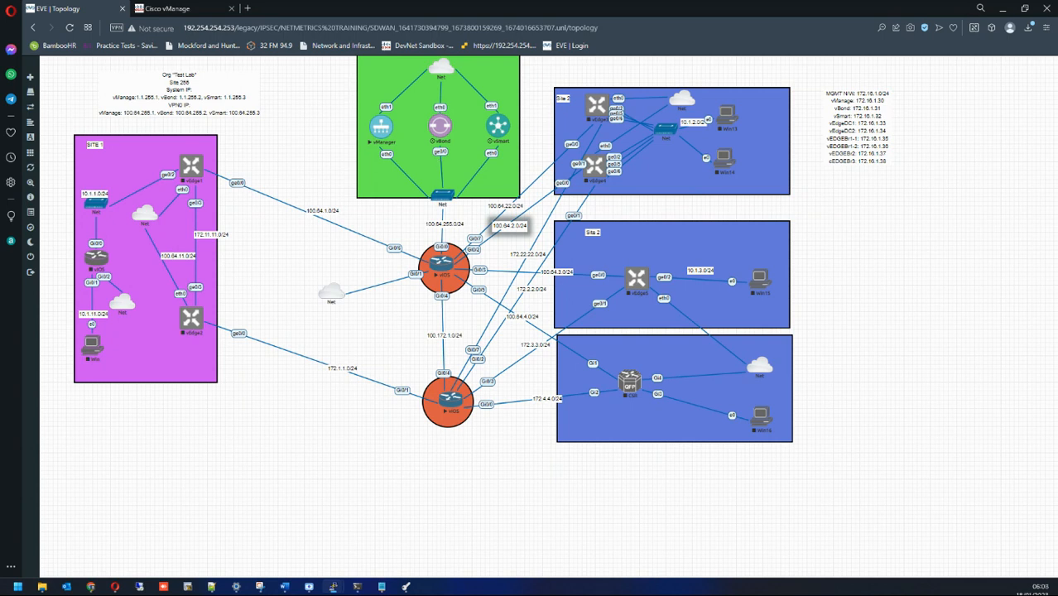
{"action": "key", "text": "Return"}
Step: Confirm the vBond password and configure system site-id 255 and system-ip 1.1.255.2
{"action": "key", "text": "Return"}
{"action": "key", "text": "Return"}
{"action": "key", "text": "Return"}
{"action": "key", "text": "Return"}
{"action": "key", "text": "Return"}
{"action": "type", "text": "config t"}
{"action": "key", "text": "Return"}
{"action": "key", "text": "Return"}
{"action": "key", "text": "Return"}
{"action": "key", "text": "Return"}
{"action": "key", "text": "Return"}
{"action": "key", "text": "Return"}
{"action": "key", "text": "Return"}
{"action": "key", "text": "Return"}
{"action": "key", "text": "Return"}
{"action": "key", "text": "Return"}
{"action": "key", "text": "Return"}
{"action": "key", "text": "Return"}
{"action": "type", "text": "system"}
{"action": "key", "text": "Return"}
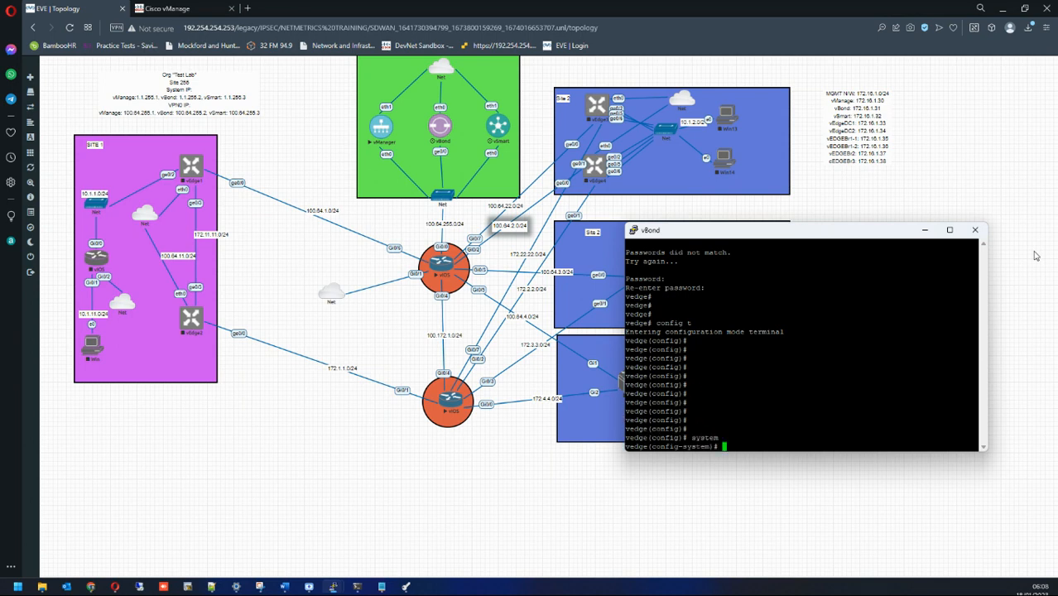
{"action": "type", "text": "site-id 255"}
{"action": "key", "text": "Return"}
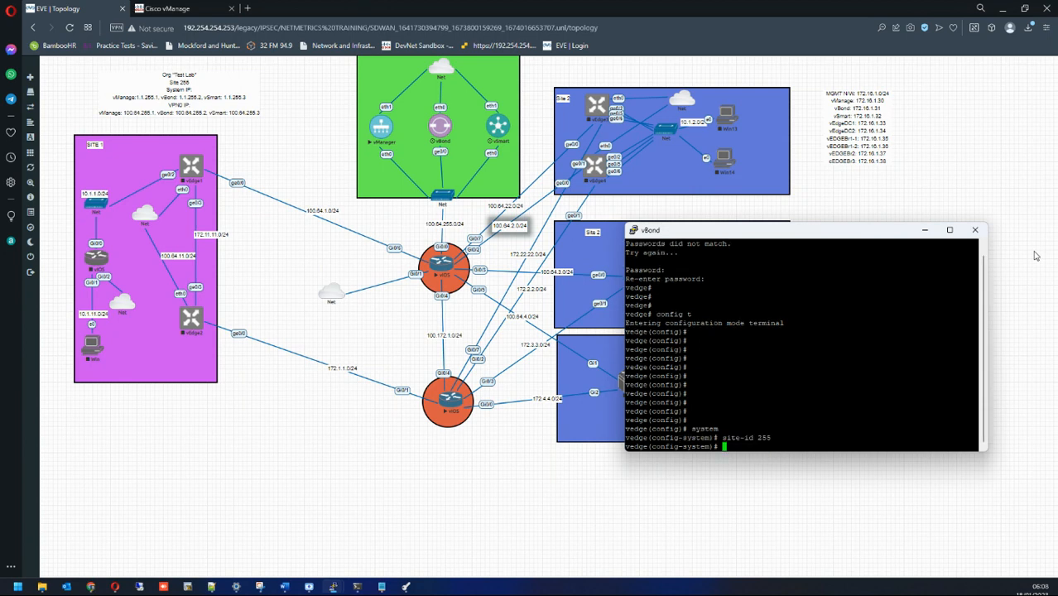
{"action": "type", "text": "system-ip 1.1.255.2"}
{"action": "key", "text": "Return"}
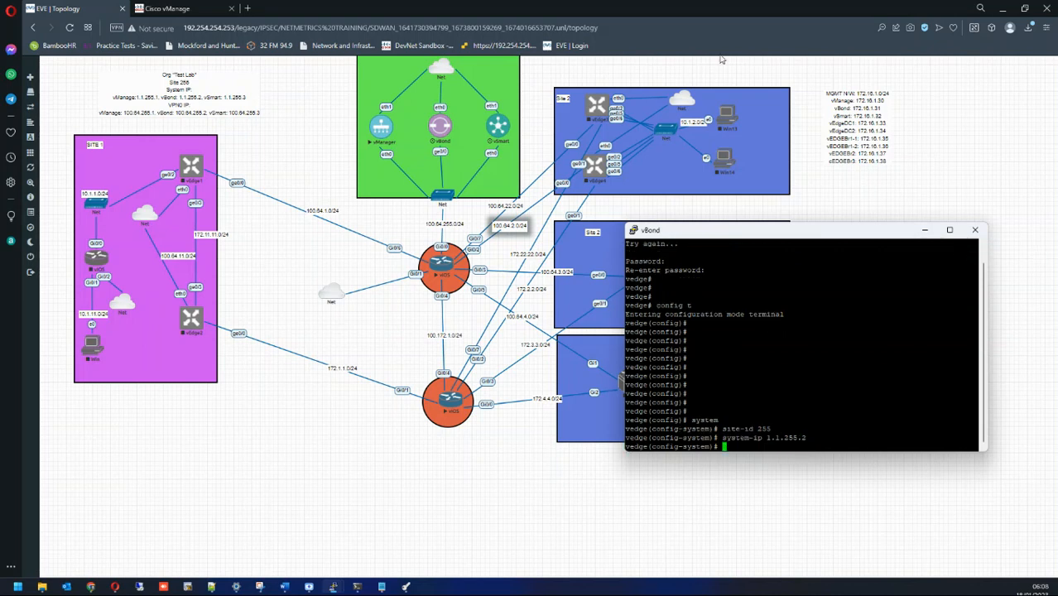
Step: Check vManage's system-ip 1.1.255.1 in its terminal, then move it aside for vBond
{"action": "mouse_move", "coordinate": [344, 589]}
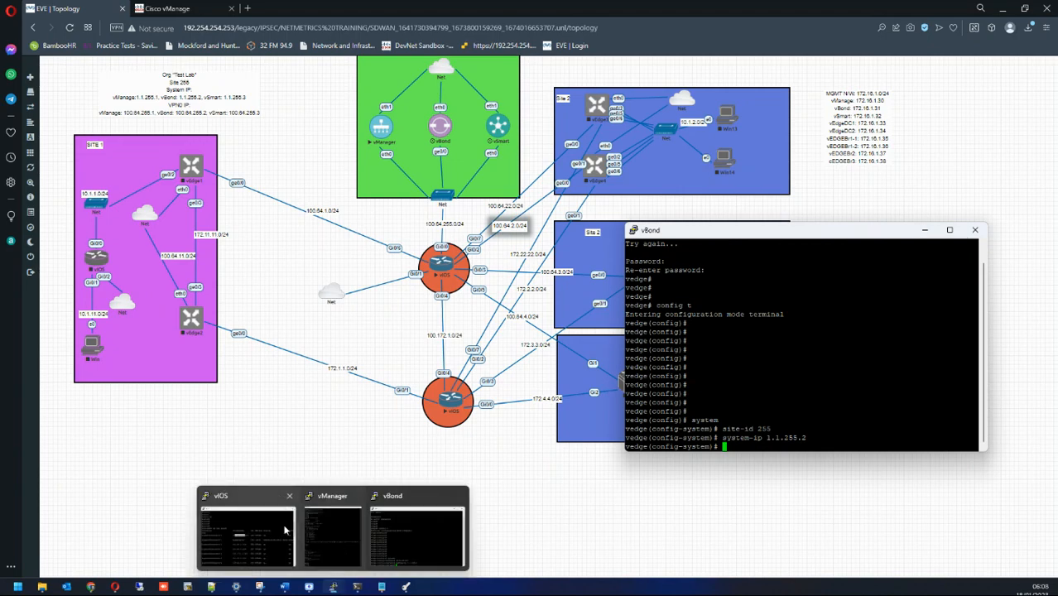
{"action": "left_click", "coordinate": [345, 498]}
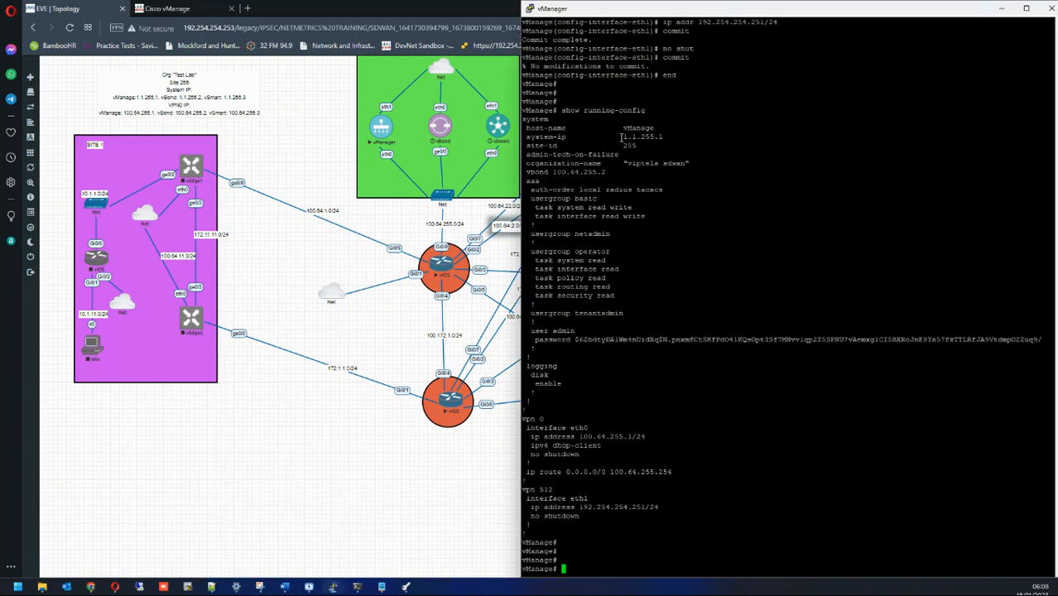
{"action": "left_click_drag", "start_coordinate": [620, 137], "coordinate": [1049, 137]}
{"action": "double_click", "coordinate": [928, 5]}
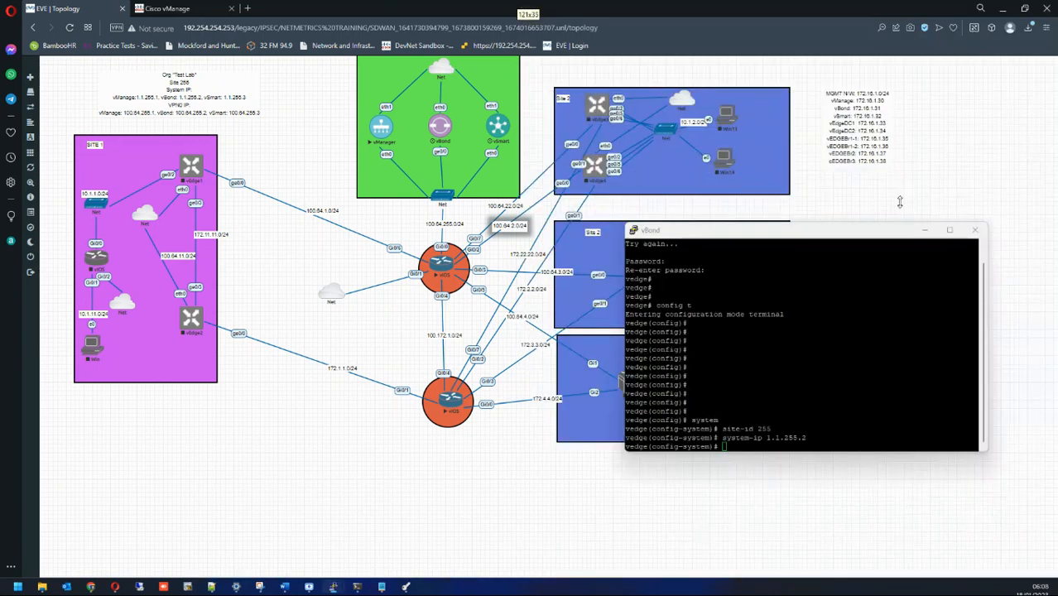
{"action": "left_click_drag", "start_coordinate": [897, 205], "coordinate": [416, 114]}
{"action": "scroll", "coordinate": [340, 225], "scroll_direction": "up", "scroll_amount": 10}
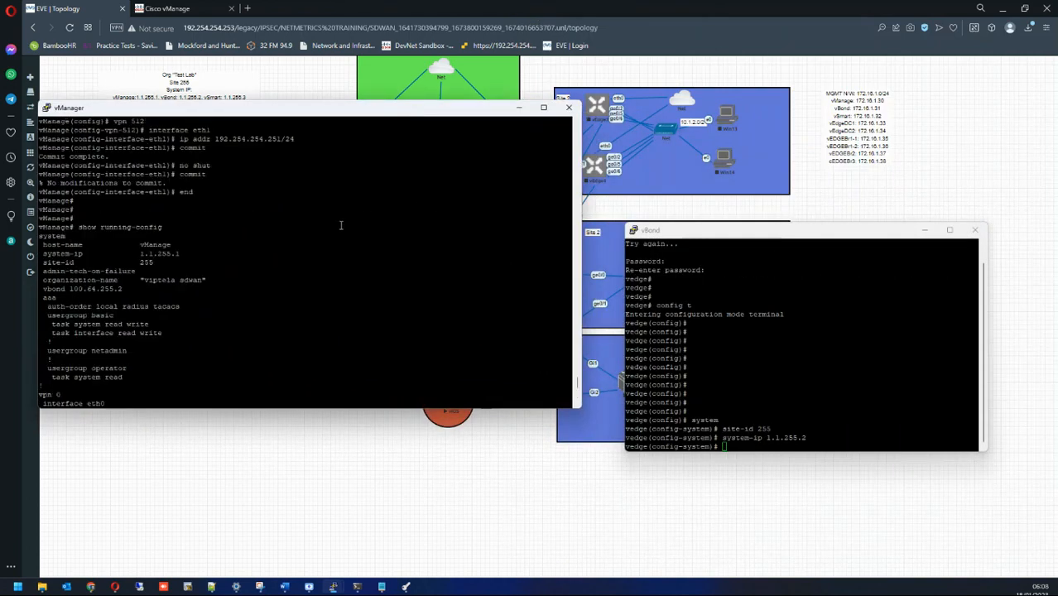
{"action": "scroll", "coordinate": [353, 225], "scroll_direction": "down", "scroll_amount": 10}
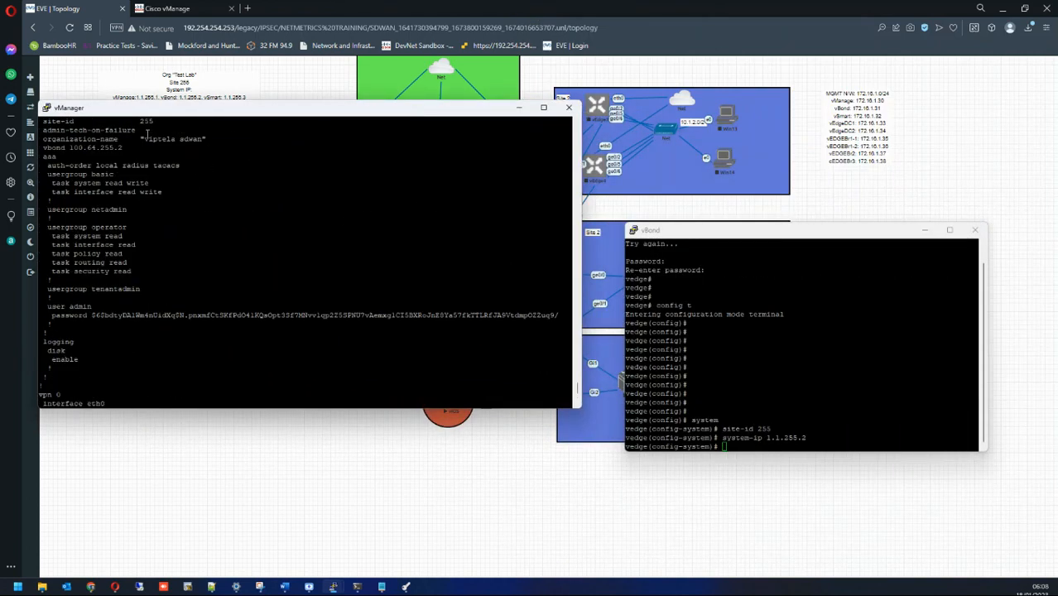
{"action": "left_click", "coordinate": [577, 122]}
{"action": "left_click", "coordinate": [576, 122]}
{"action": "left_click", "coordinate": [577, 122]}
{"action": "left_click", "coordinate": [577, 121]}
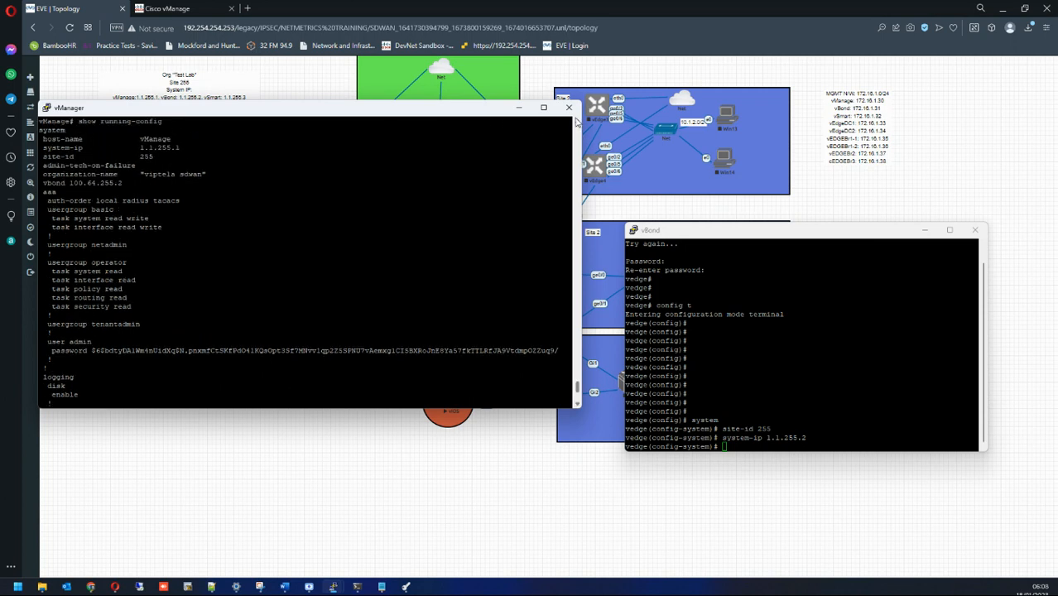
{"action": "left_click", "coordinate": [778, 329]}
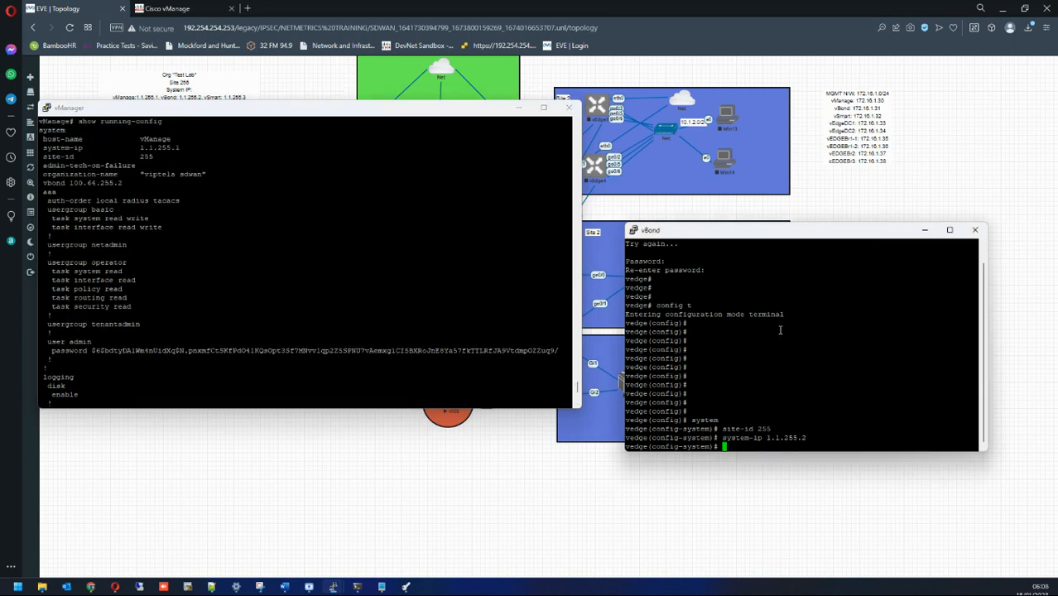
Step: Set vBond's host-name vBond, vbond local, and organization-name "viptela sdwan"
{"action": "type", "text": "host-name vBond"}
{"action": "key", "text": "Return"}
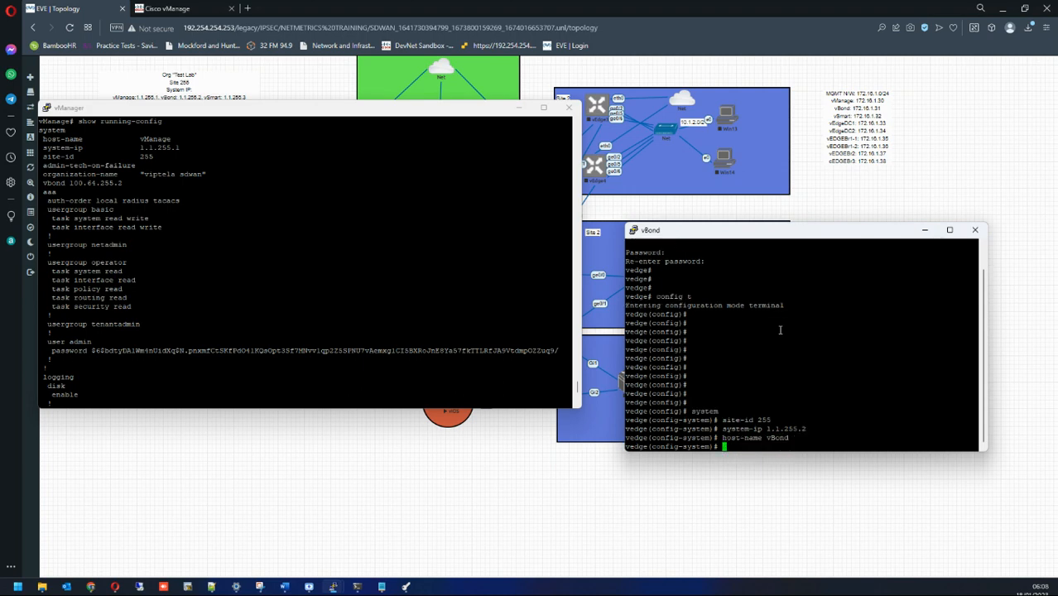
{"action": "type", "text": "vbond local"}
{"action": "key", "text": "Return"}
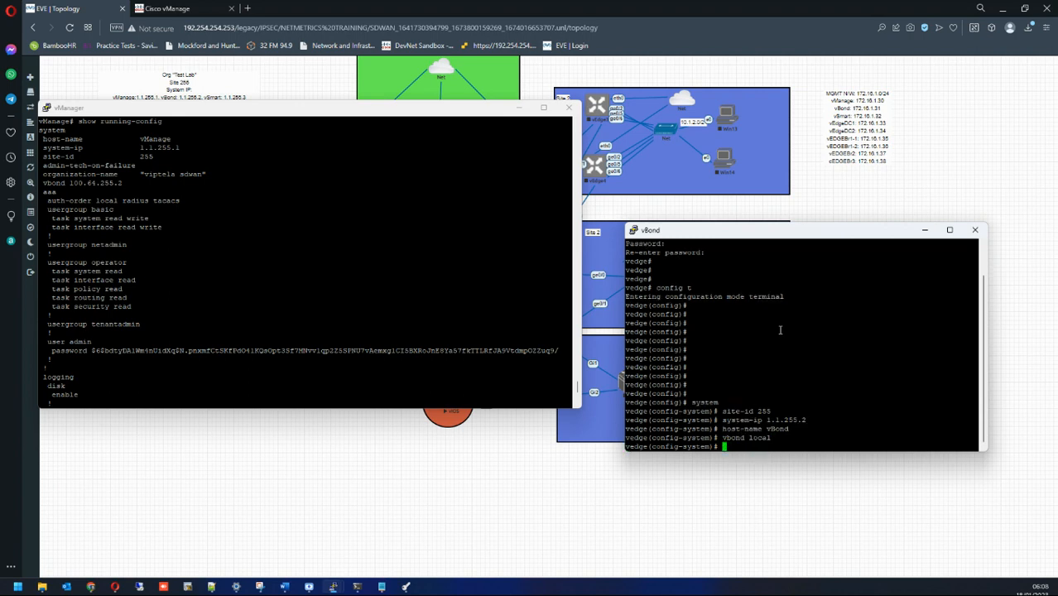
{"action": "type", "text": "or"}
{"action": "key", "text": "Tab"}
{"action": "type", "text": "\"viptela sdwan\""}
{"action": "key", "text": "Return"}
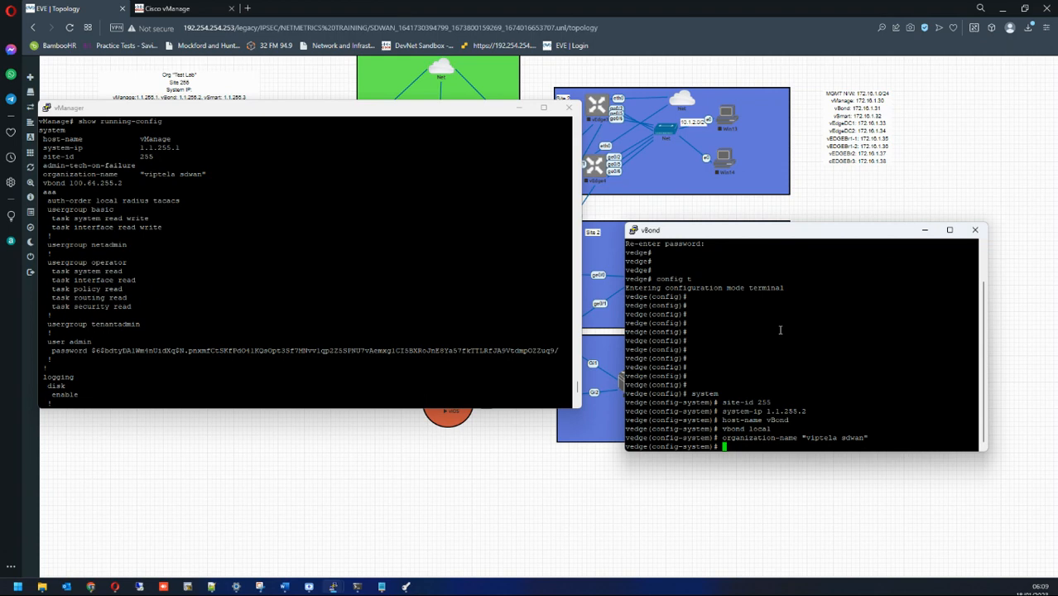
Step: Commit the vBond system configuration and enter VPN 0
{"action": "key", "text": "Return"}
{"action": "key", "text": "Return"}
{"action": "key", "text": "Return"}
{"action": "key", "text": "Return"}
{"action": "key", "text": "Return"}
{"action": "key", "text": "Return"}
{"action": "key", "text": "Return"}
{"action": "key", "text": "Return"}
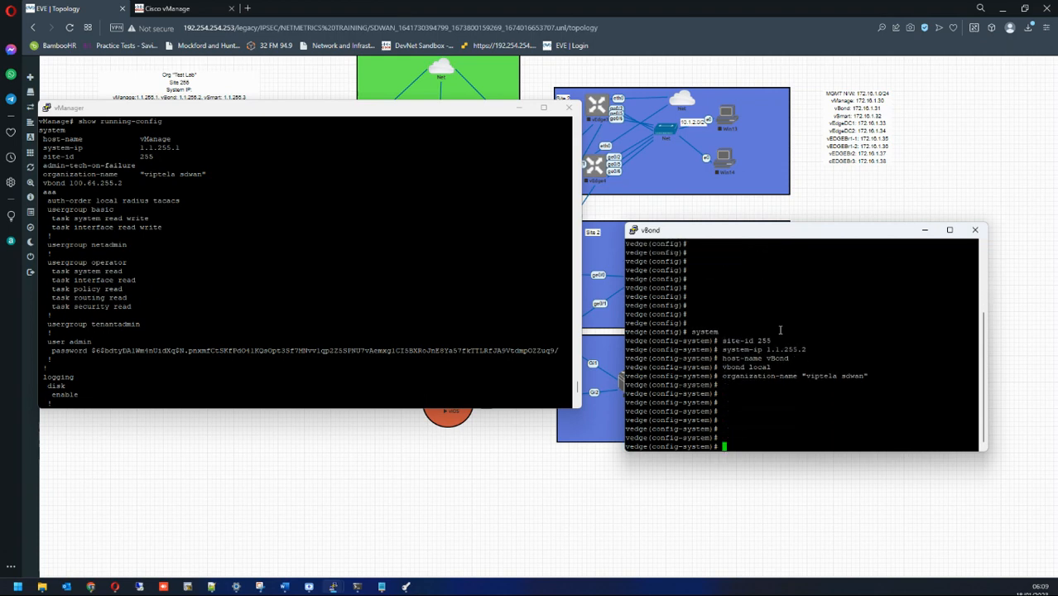
{"action": "type", "text": "commit"}
{"action": "key", "text": "Return"}
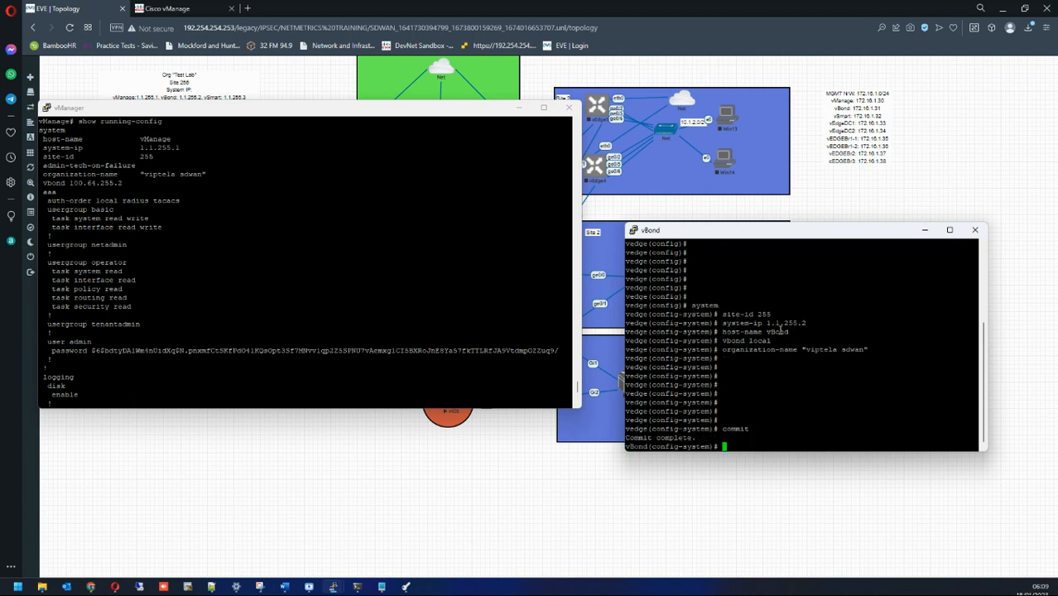
{"action": "type", "text": "vpn 0"}
{"action": "key", "text": "Return"}
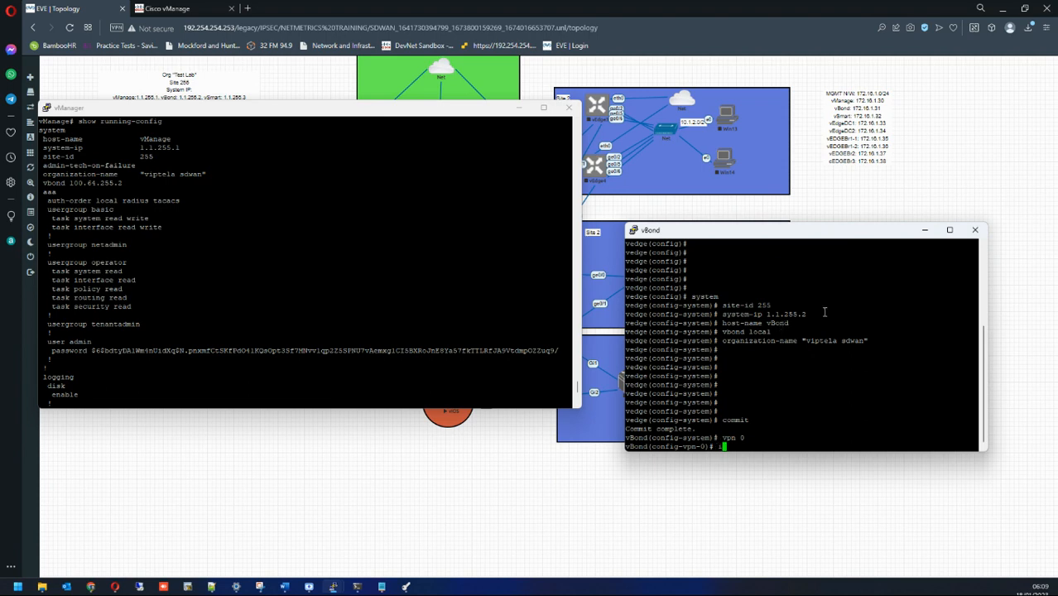
Step: Configure vBond interface ge0/0 with 100.64.255.2/24, no shut, and no tunnel-interface
{"action": "left_click", "coordinate": [518, 108]}
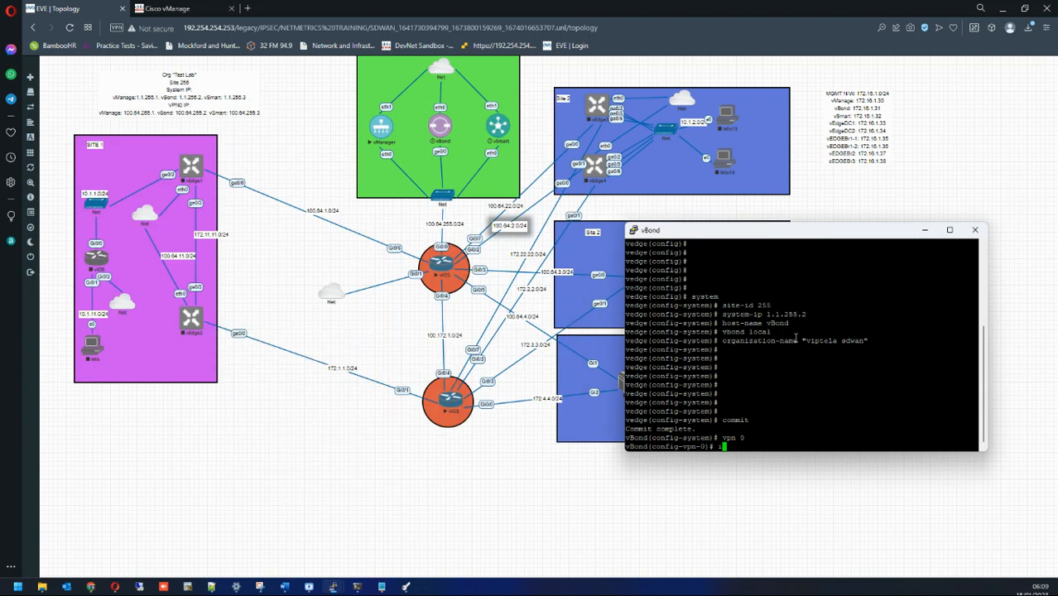
{"action": "type", "text": "nterface ge0/0"}
{"action": "key", "text": "Return"}
{"action": "type", "text": "no shut"}
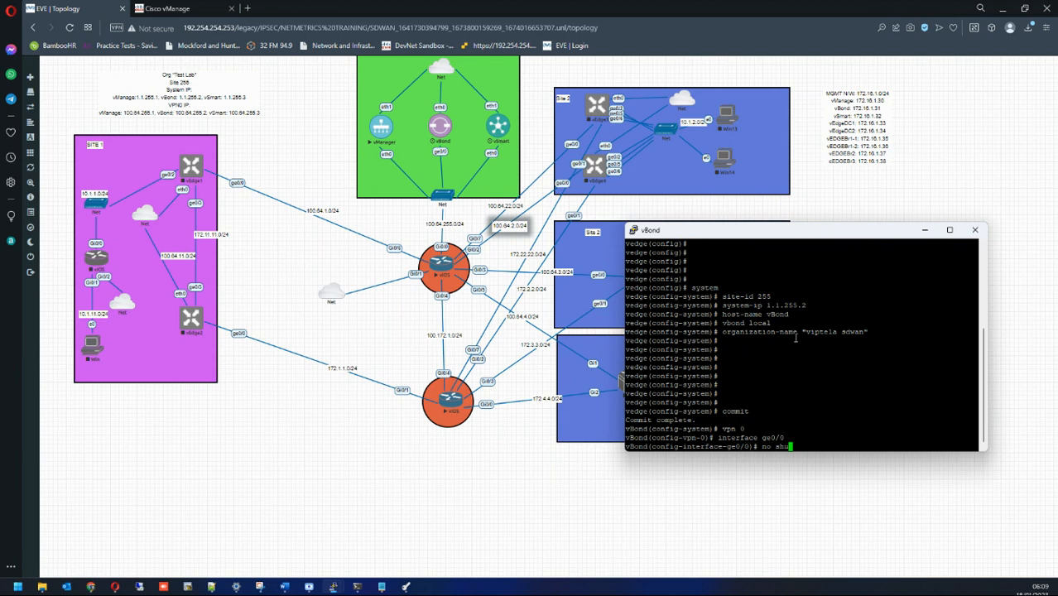
{"action": "key", "text": "Return"}
{"action": "key", "text": "Return"}
{"action": "key", "text": "Return"}
{"action": "type", "text": "ip addr"}
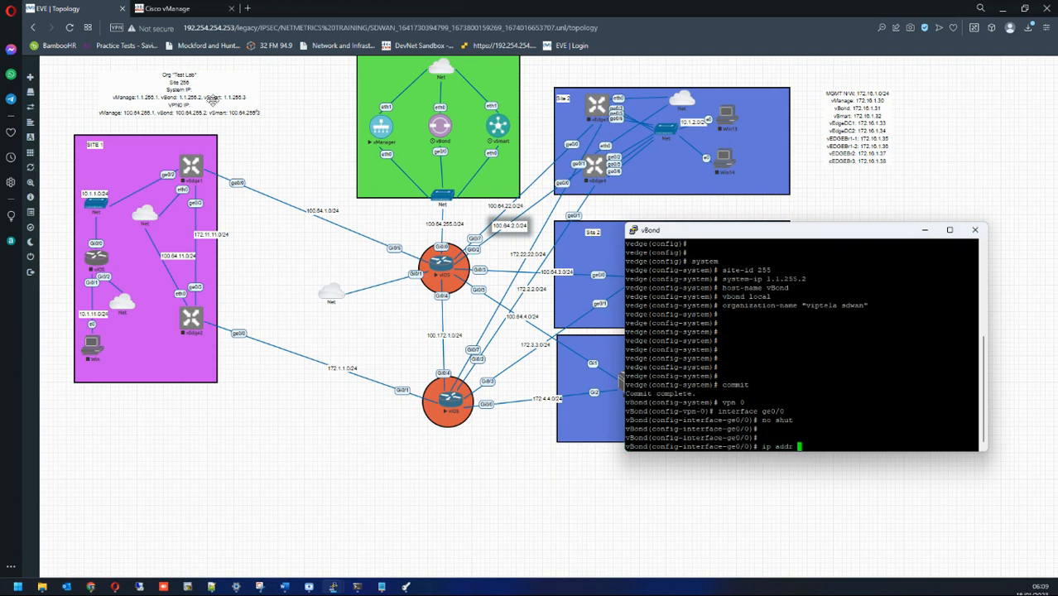
{"action": "type", "text": " 100.64.255.2/24"}
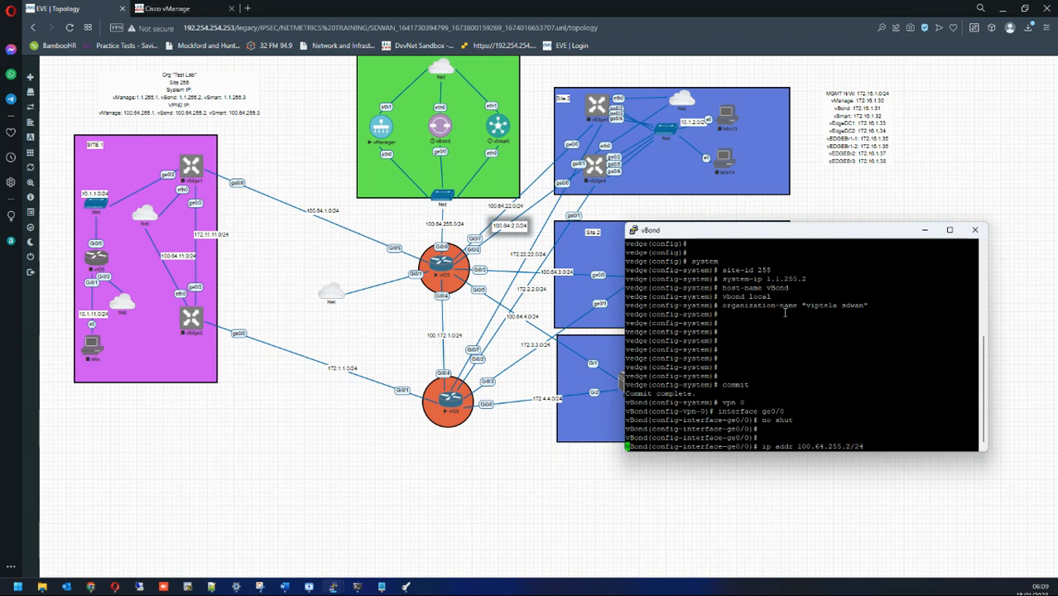
{"action": "key", "text": "Return"}
{"action": "type", "text": "no shut"}
{"action": "key", "text": "Return"}
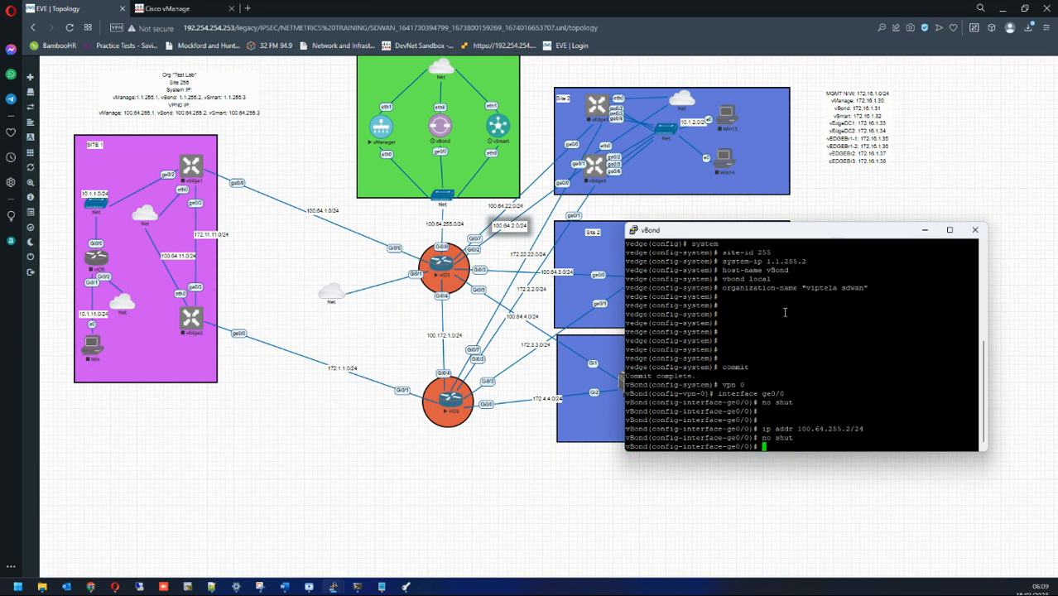
{"action": "type", "text": "no tunnel-interface"}
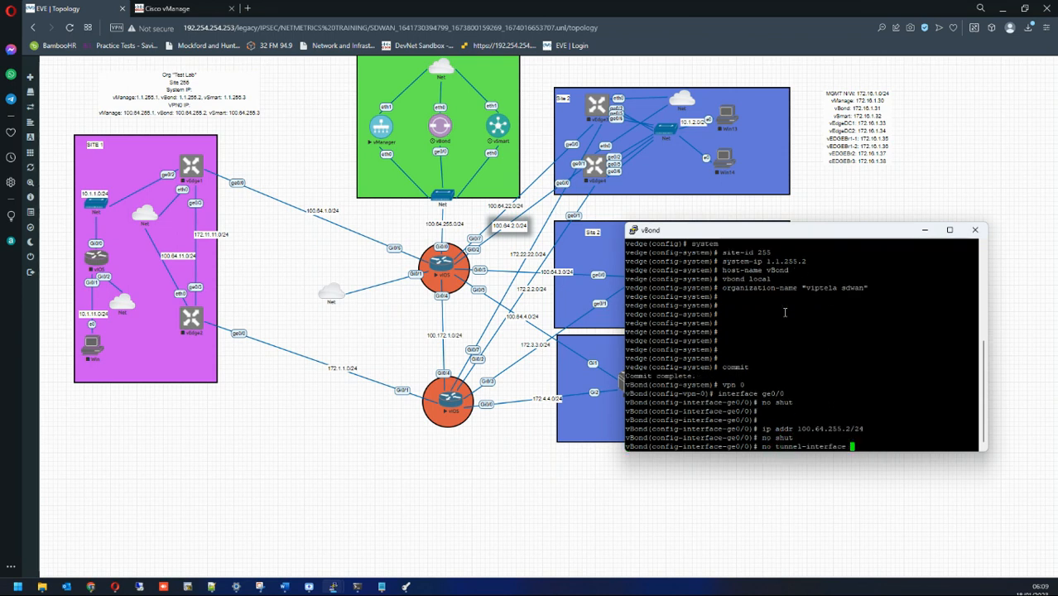
{"action": "key", "text": "Return"}
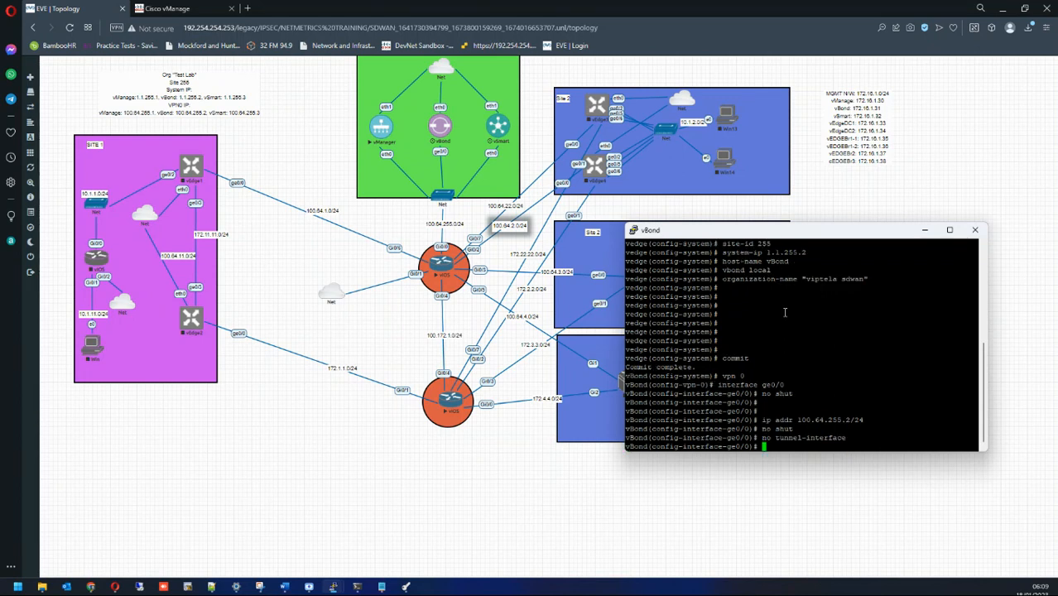
Step: Add default route 0.0.0.0/0 via 100.64.255.254, commit, and end
{"action": "key", "text": "Return"}
{"action": "key", "text": "Return"}
{"action": "key", "text": "Return"}
{"action": "key", "text": "Return"}
{"action": "key", "text": "Return"}
{"action": "key", "text": "Return"}
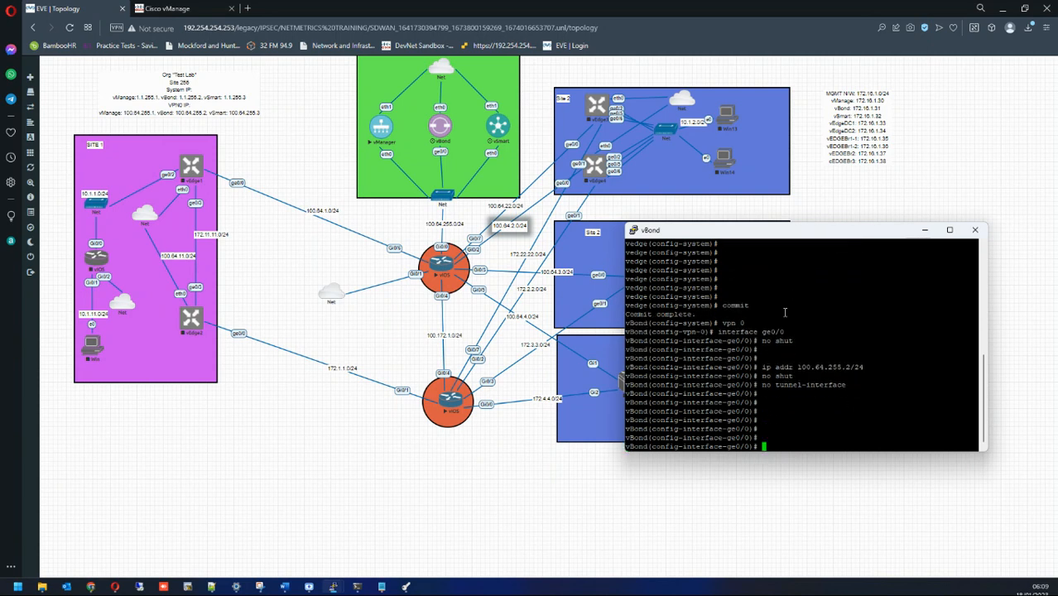
{"action": "type", "text": "ip r"}
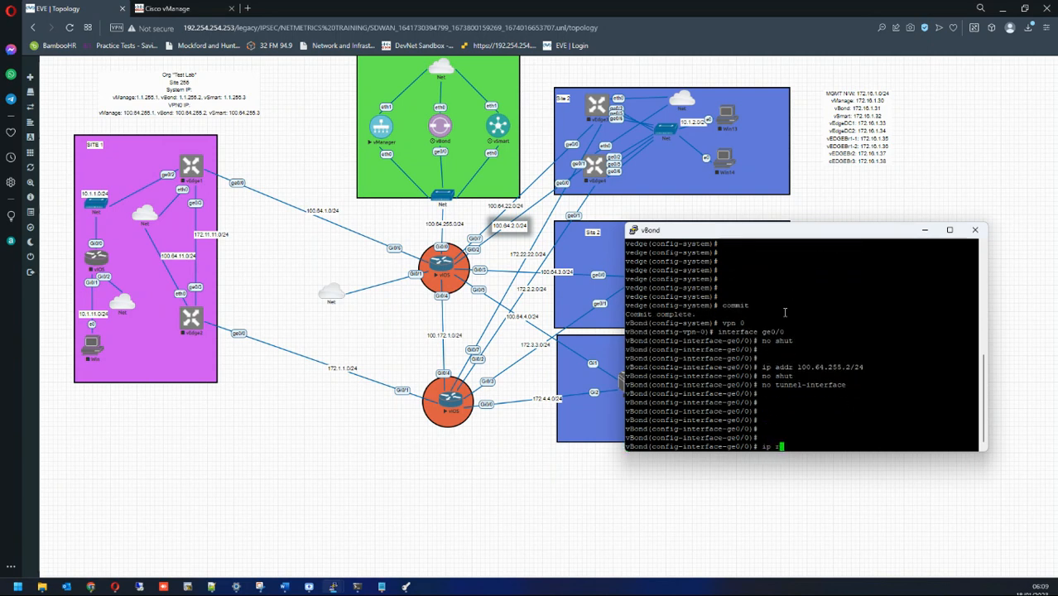
{"action": "type", "text": "oute 0.0.0.0"}
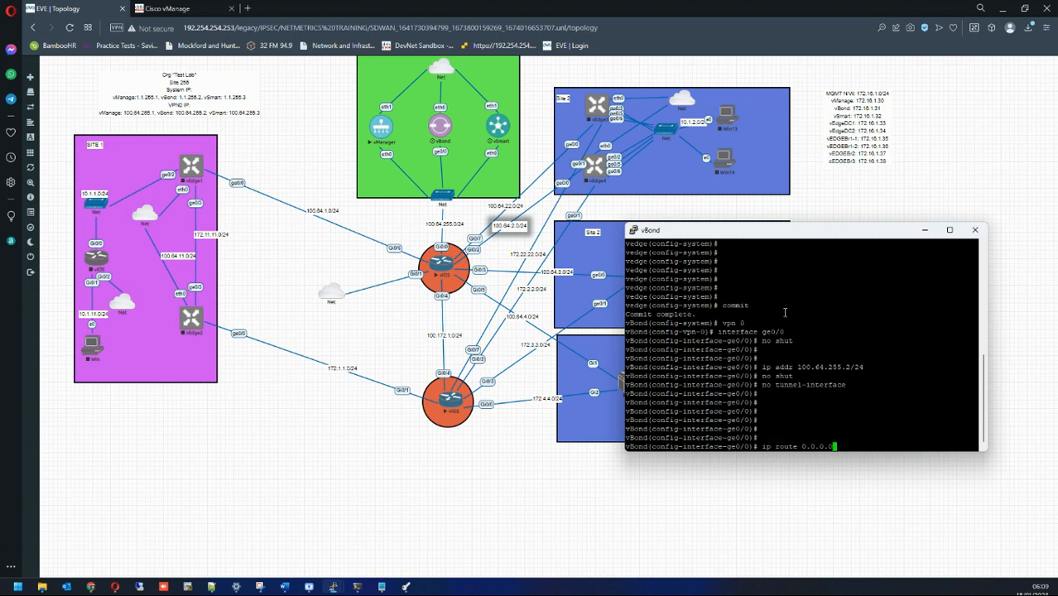
{"action": "type", "text": "/0 100.64.255.254"}
{"action": "key", "text": "Return"}
{"action": "type", "text": "commit"}
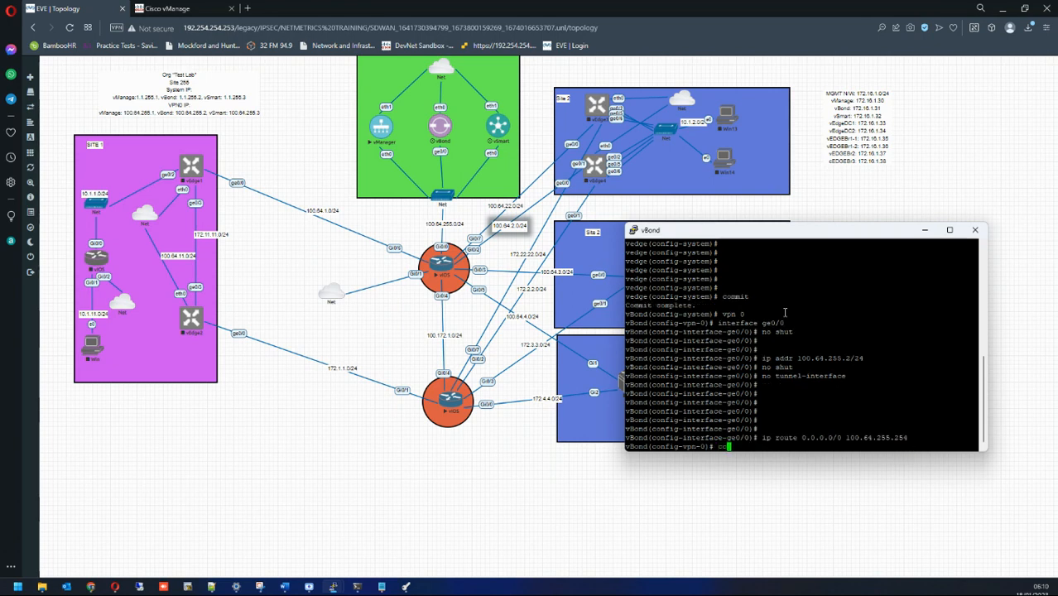
{"action": "key", "text": "Return"}
{"action": "key", "text": "Return"}
{"action": "key", "text": "Return"}
{"action": "type", "text": "end"}
{"action": "key", "text": "Return"}
{"action": "key", "text": "Return"}
{"action": "key", "text": "Return"}
{"action": "key", "text": "Return"}
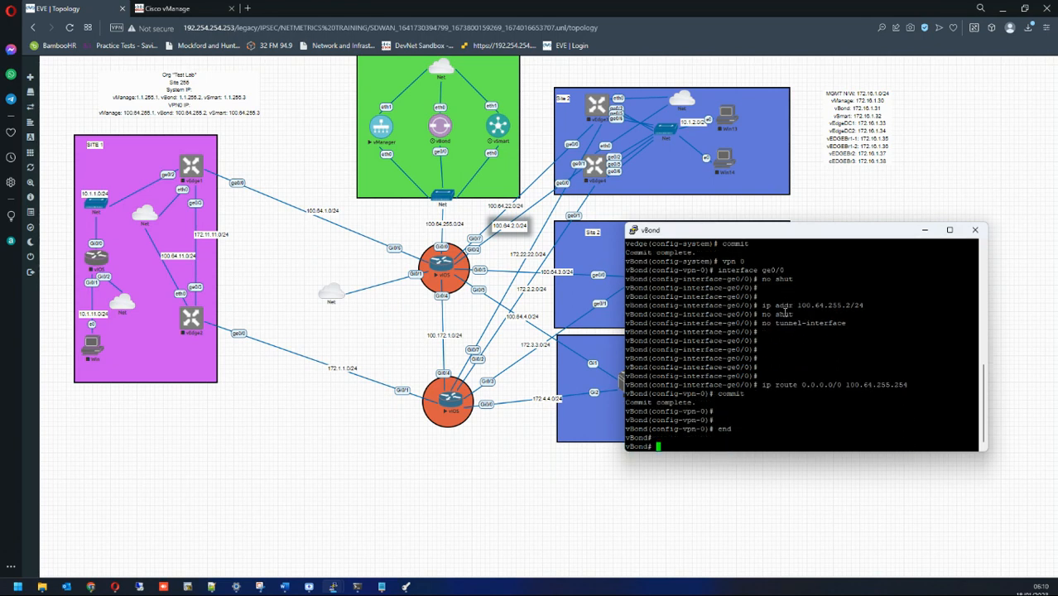
Step: Ping 100.64.255.1 from vBond and stop it: 5 of 5 replies, 0% loss
{"action": "type", "text": "ping 10"}
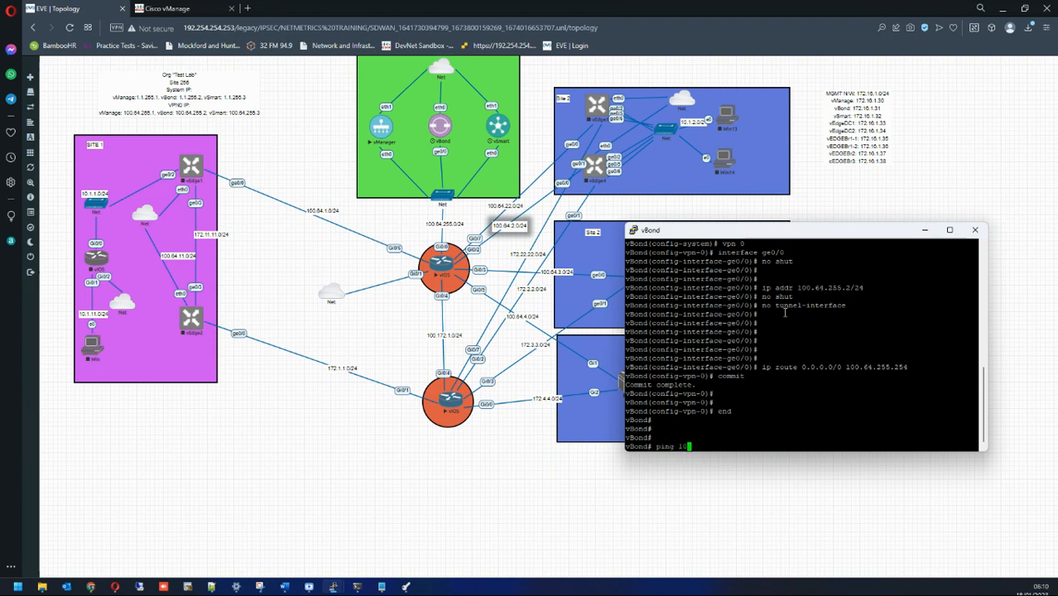
{"action": "type", "text": "0.64.255."}
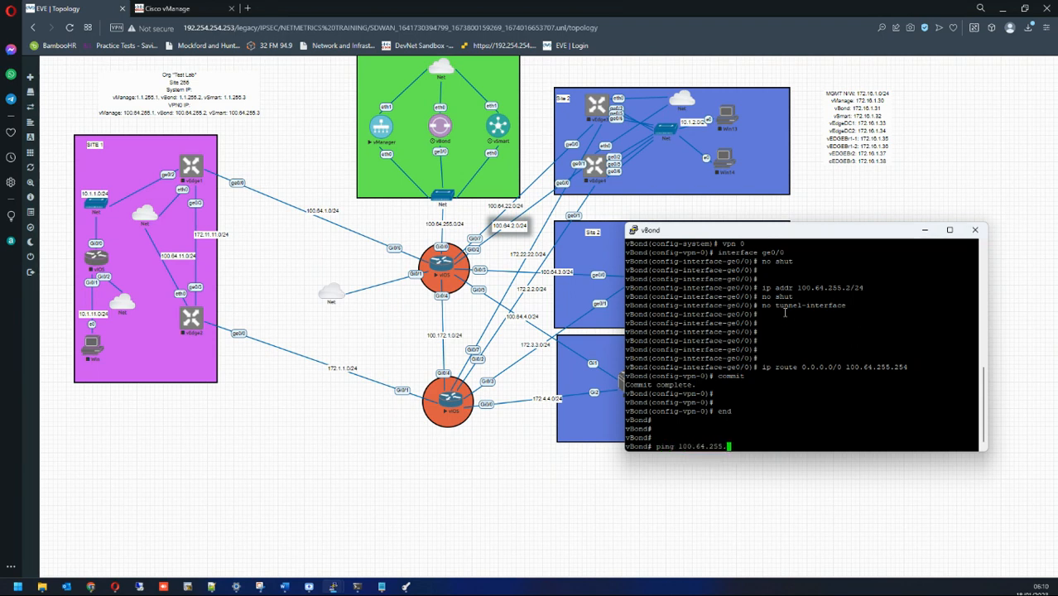
{"action": "type", "text": "1"}
{"action": "key", "text": "Return"}
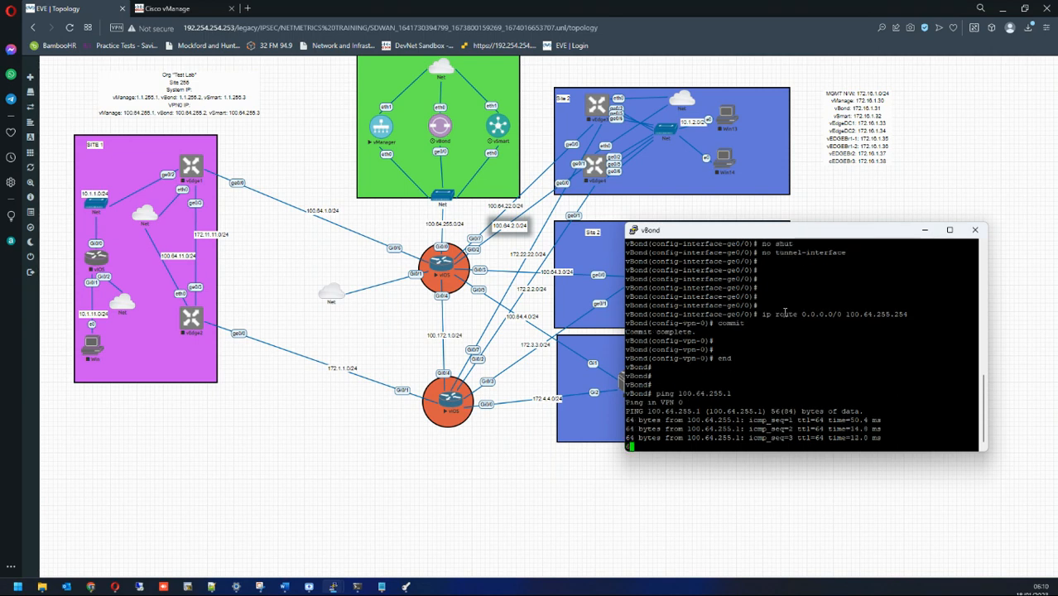
{"action": "key", "text": "ctrl+c"}
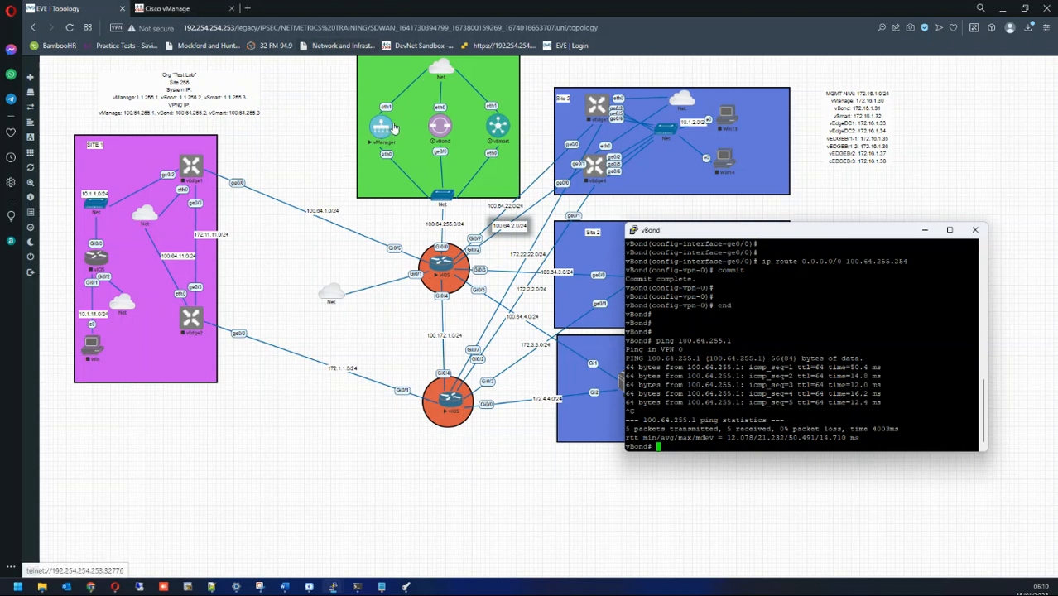
Step: In vManage's Configuration > Devices > Controllers, start adding a vBond controller
{"action": "left_click", "coordinate": [192, 8]}
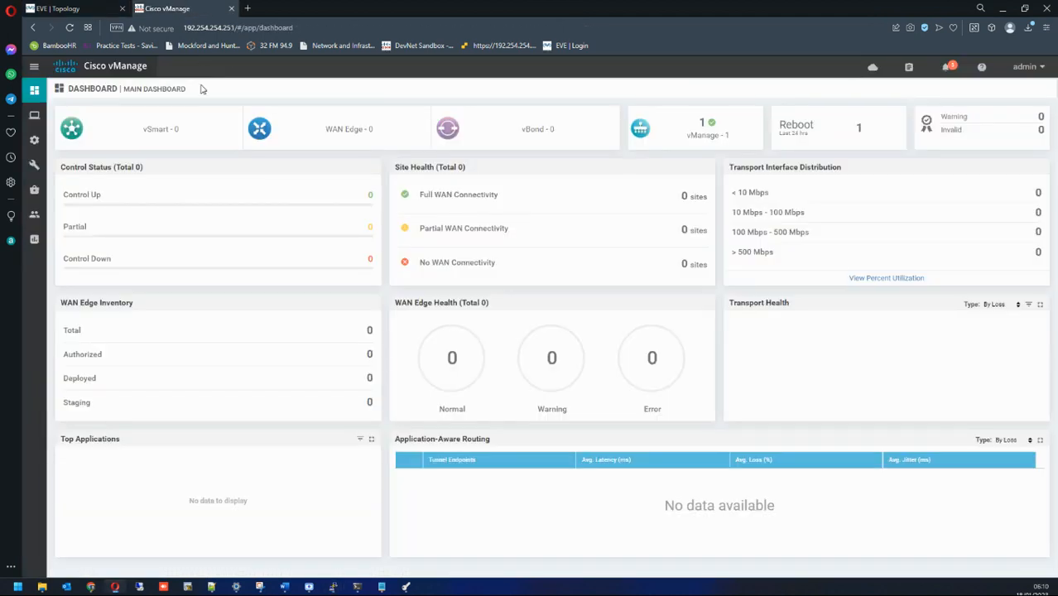
{"action": "mouse_move", "coordinate": [33, 154]}
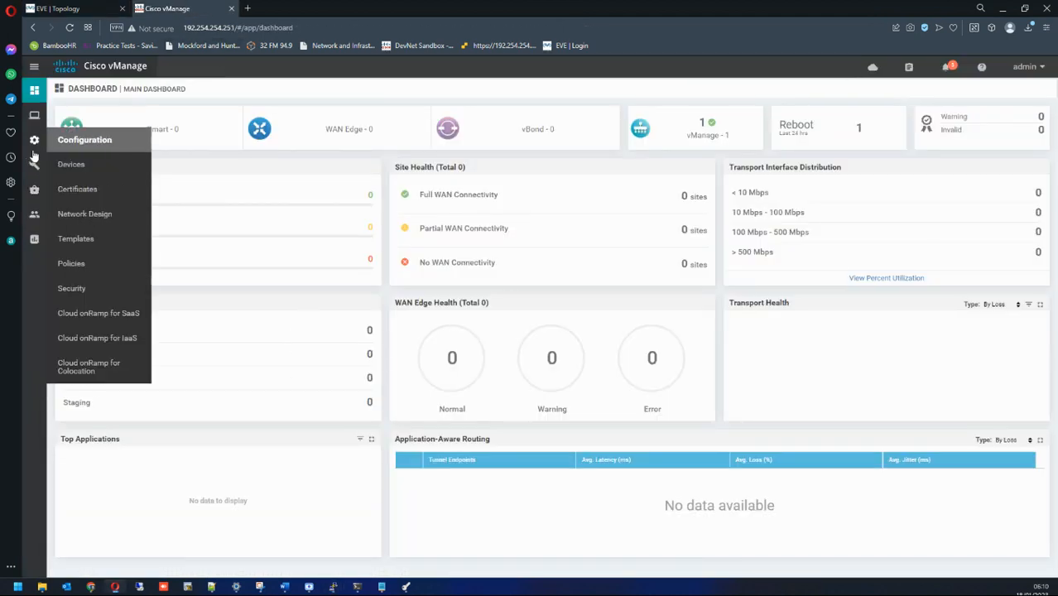
{"action": "left_click", "coordinate": [67, 168]}
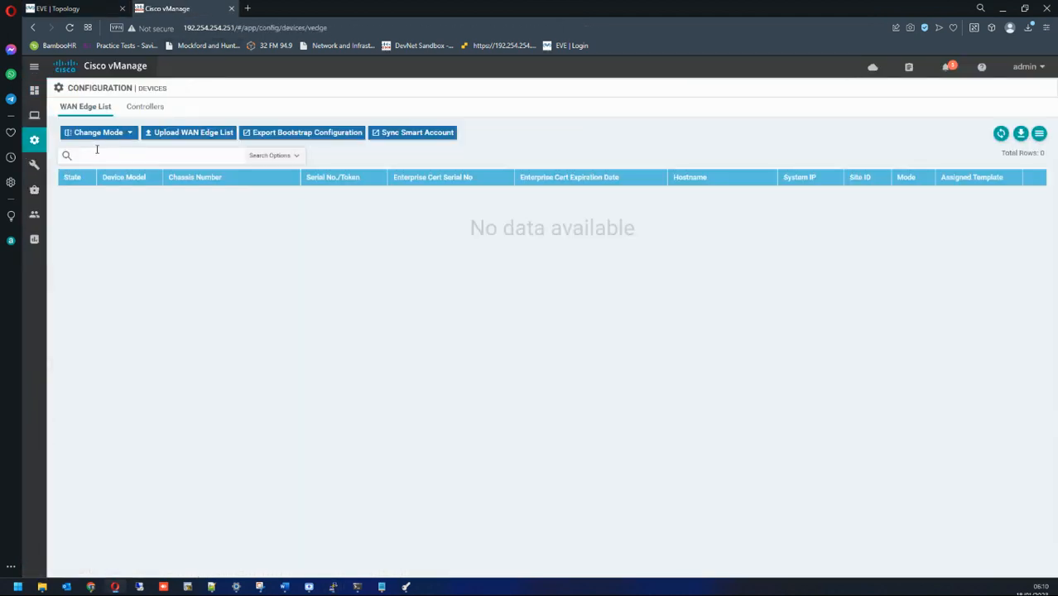
{"action": "left_click", "coordinate": [131, 110]}
{"action": "left_click", "coordinate": [100, 132]}
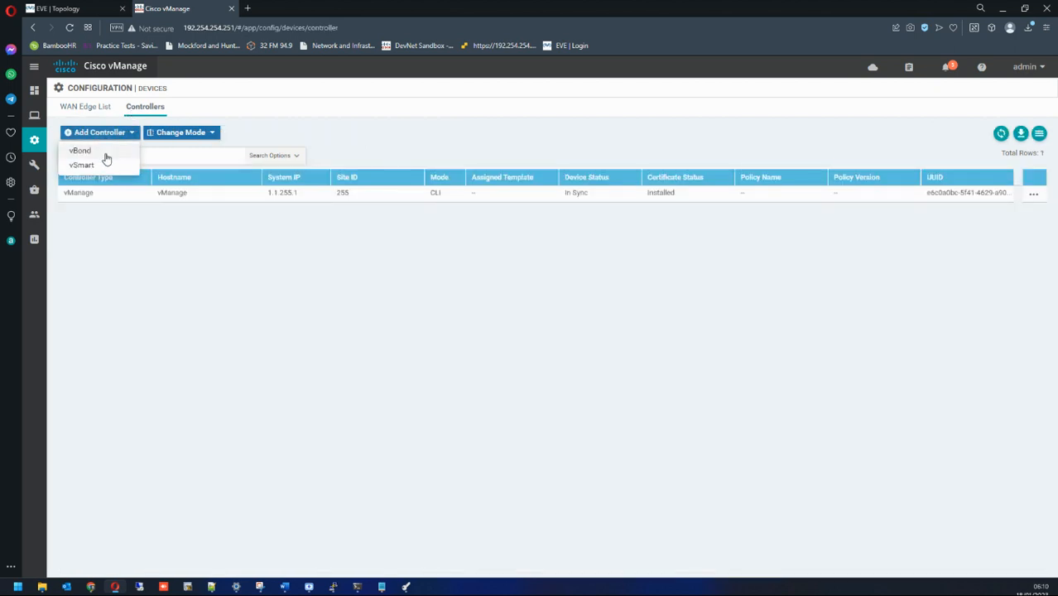
{"action": "left_click", "coordinate": [105, 154]}
Step: Add vBond at 100.64.255.2 with admin credentials and Generate CSR unchecked
{"action": "left_click", "coordinate": [405, 257]}
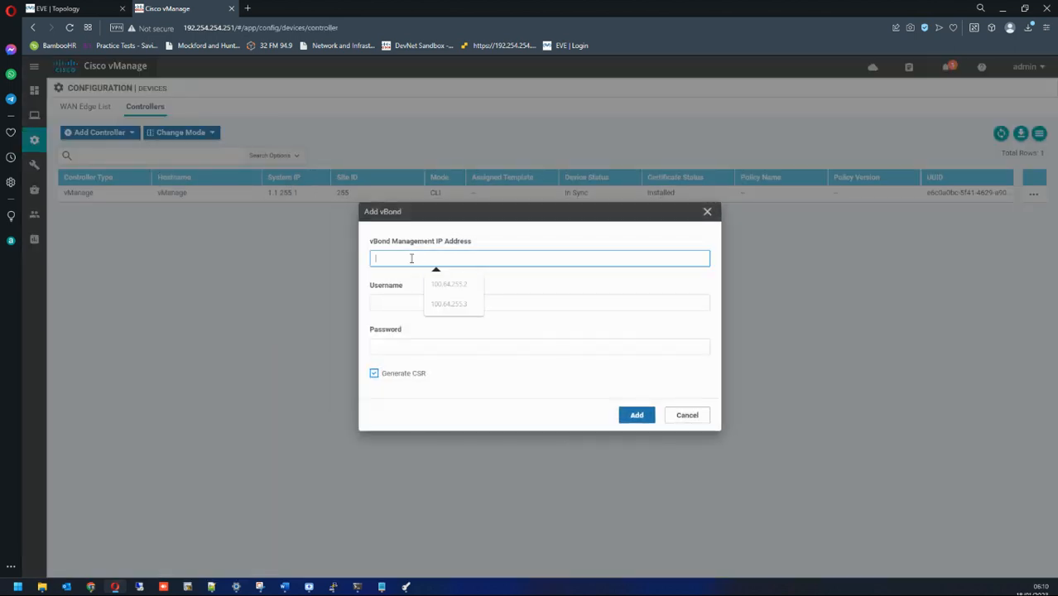
{"action": "left_click", "coordinate": [446, 289]}
{"action": "left_click", "coordinate": [421, 301]}
{"action": "type", "text": "admin"}
{"action": "key", "text": "Tab"}
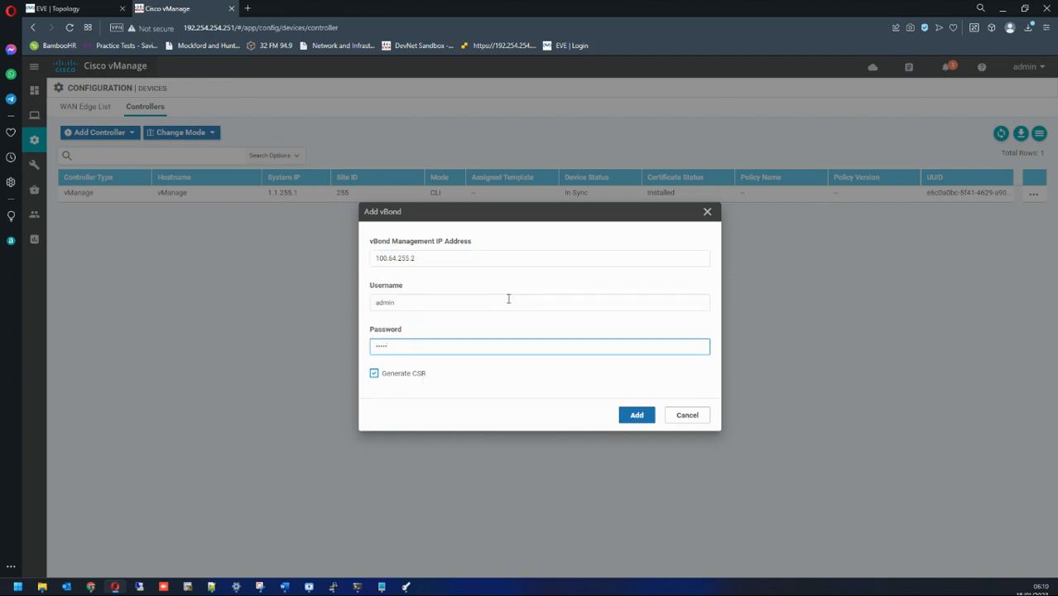
{"action": "left_click", "coordinate": [376, 377]}
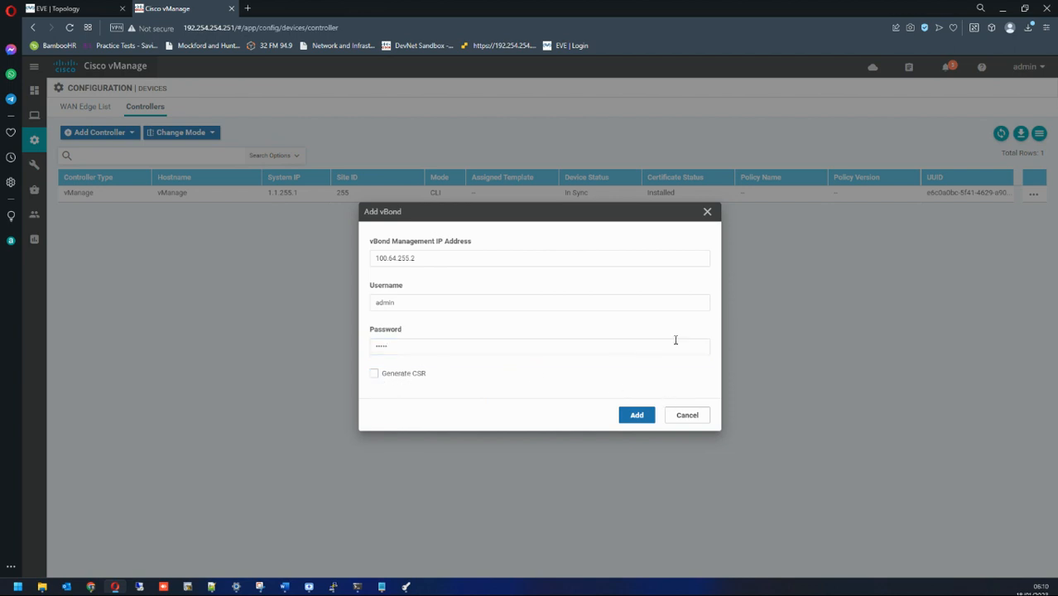
{"action": "left_click", "coordinate": [635, 415]}
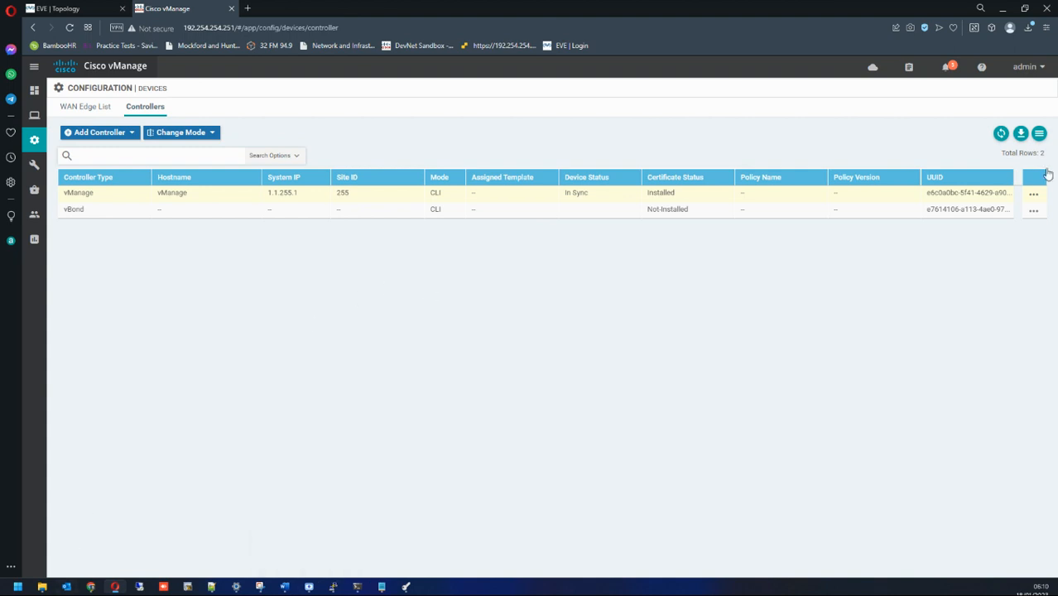
Step: Generate vBond's CSR under Configuration > Certificates > Controllers and download the .csr file
{"action": "left_click", "coordinate": [1033, 210]}
{"action": "left_click", "coordinate": [793, 234]}
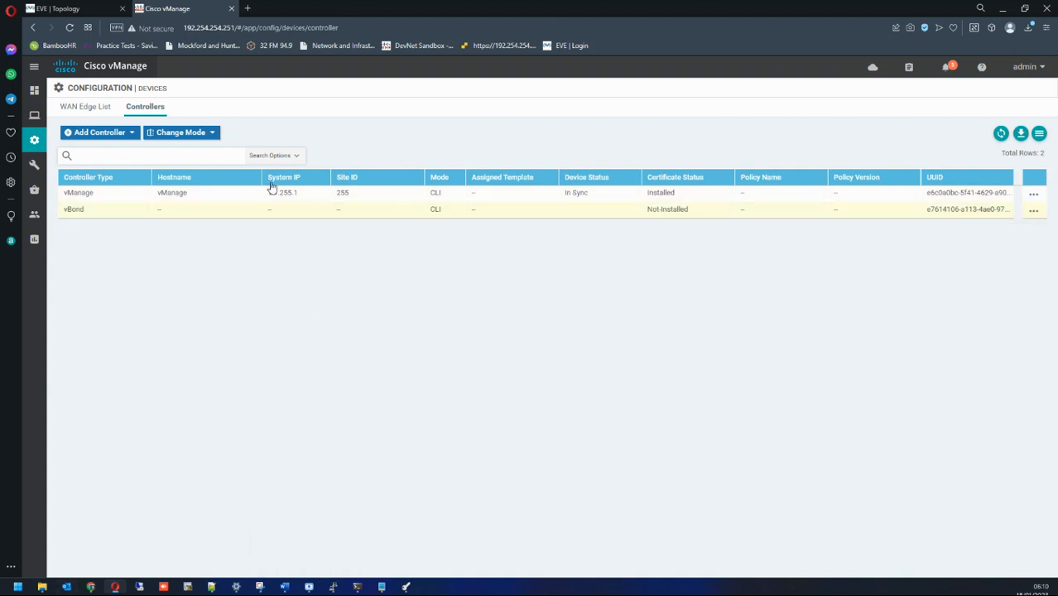
{"action": "mouse_move", "coordinate": [34, 139]}
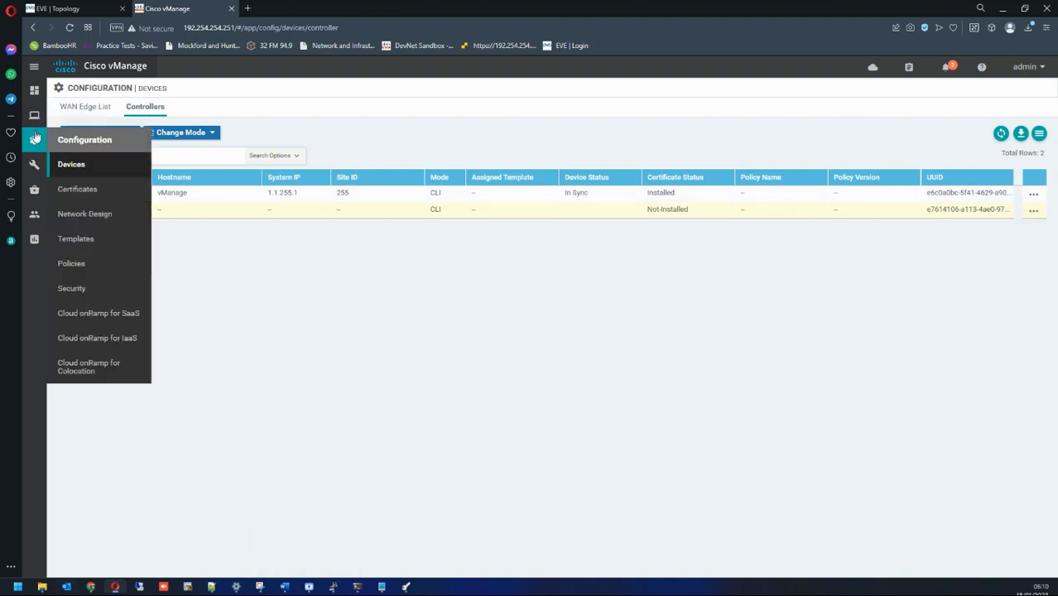
{"action": "left_click", "coordinate": [77, 190]}
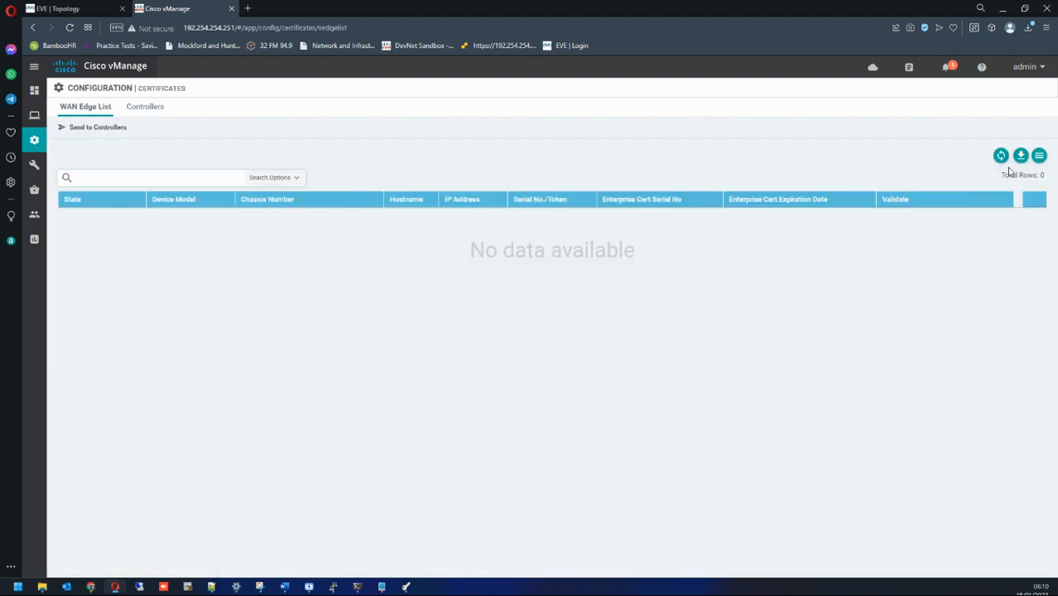
{"action": "left_click", "coordinate": [147, 110]}
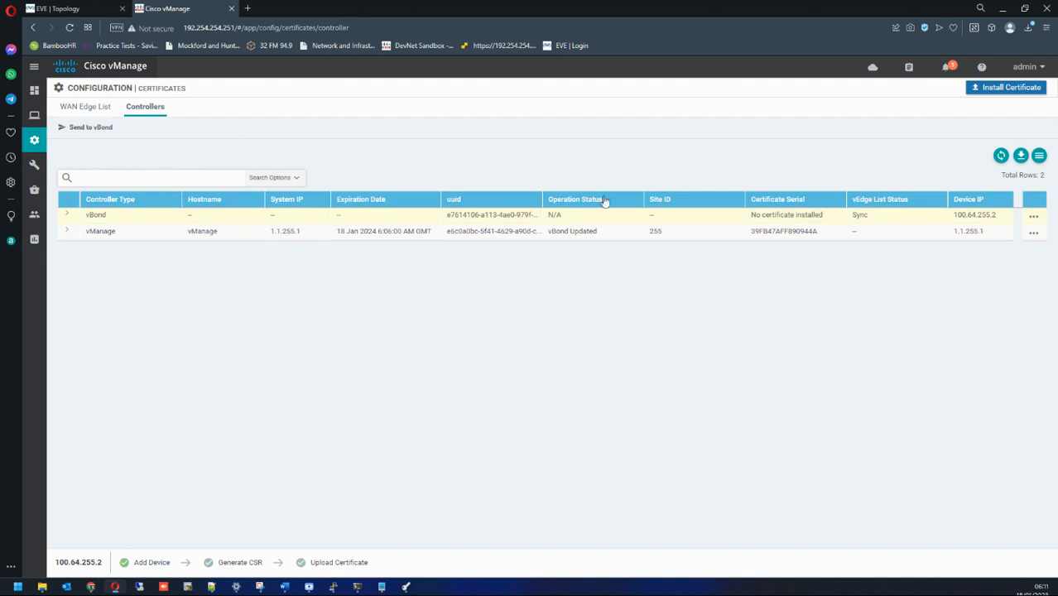
{"action": "left_click", "coordinate": [1033, 218]}
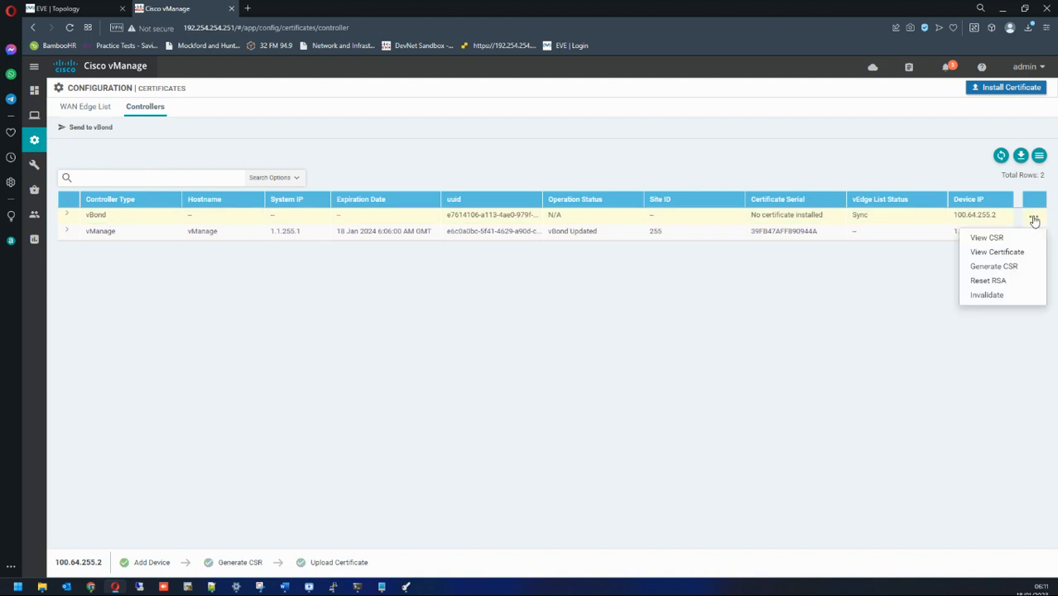
{"action": "left_click", "coordinate": [996, 267]}
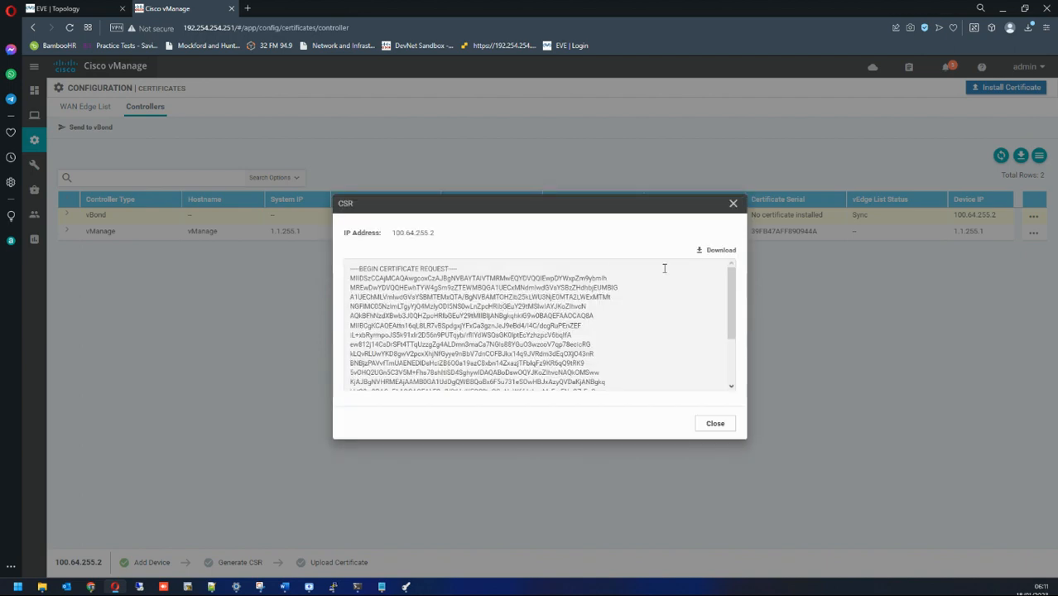
{"action": "left_click", "coordinate": [717, 251]}
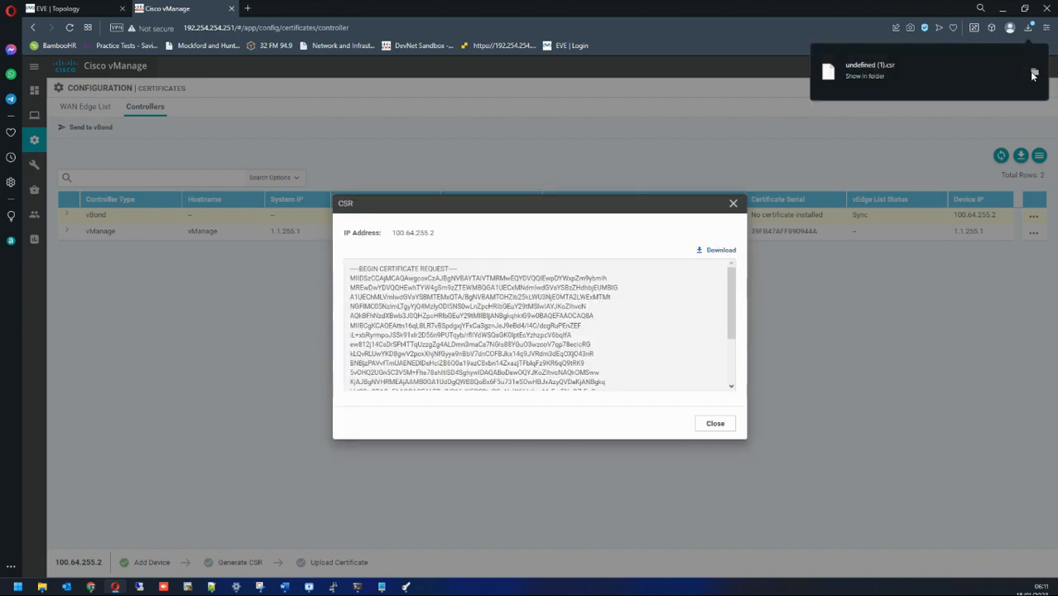
Step: Rename the downloaded CSR file to vBond.csr
{"action": "left_click", "coordinate": [1028, 71]}
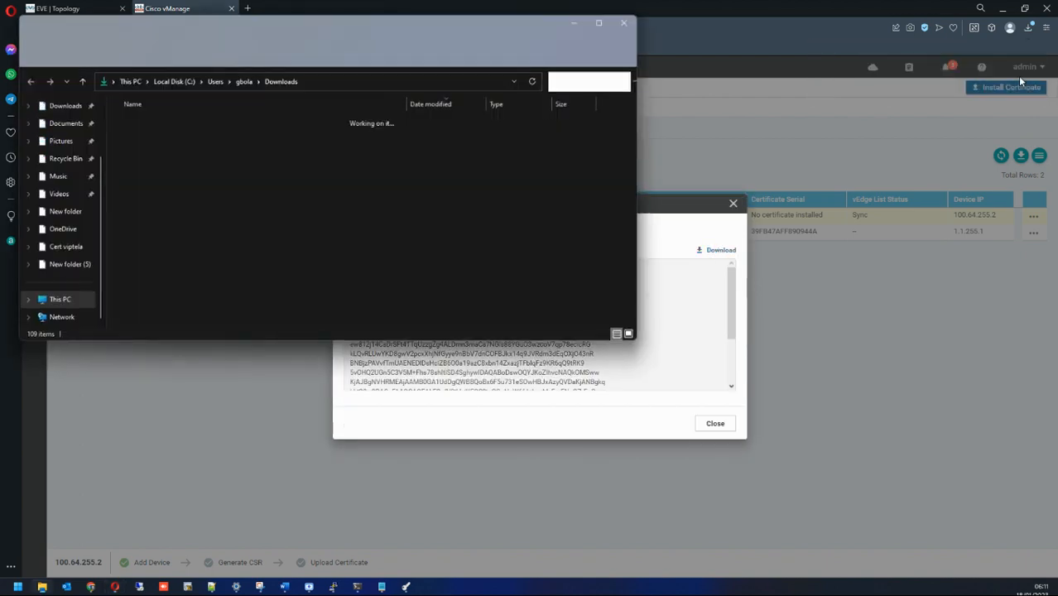
{"action": "right_click", "coordinate": [144, 137]}
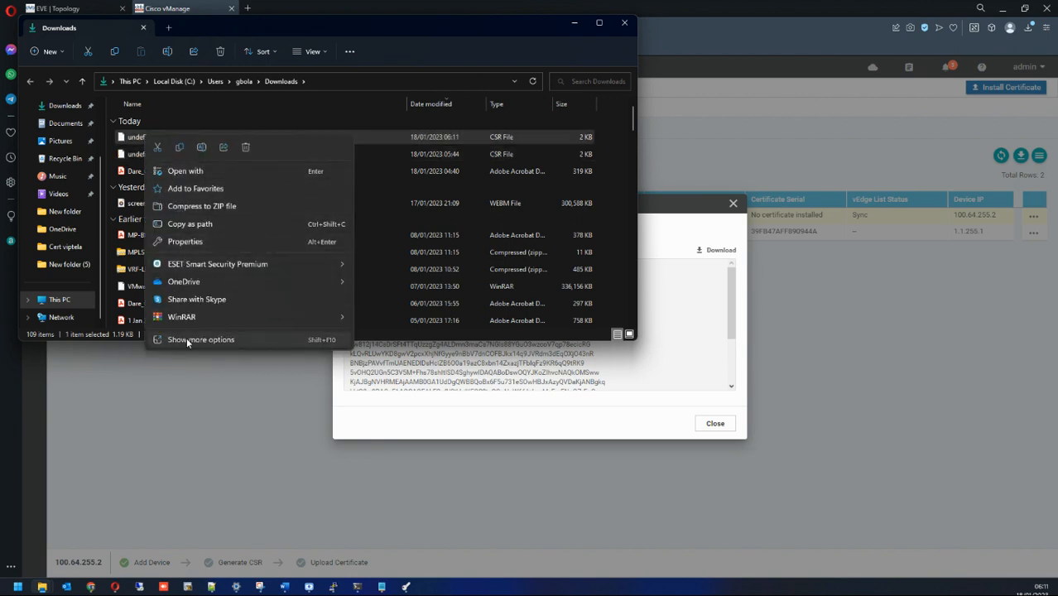
{"action": "left_click", "coordinate": [187, 340]}
{"action": "left_click", "coordinate": [210, 315]}
{"action": "type", "text": "vBond.csr"}
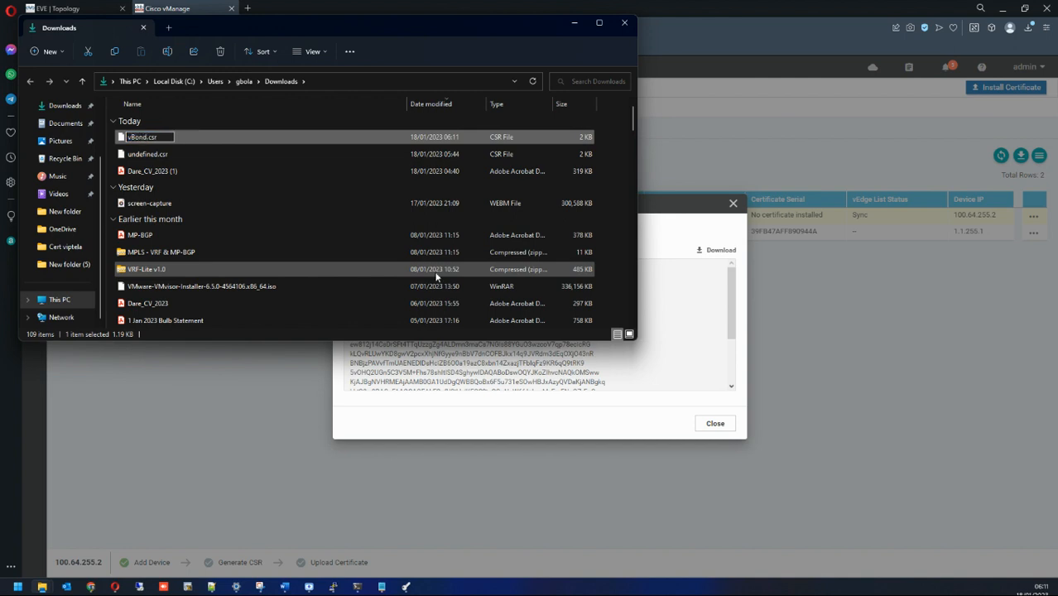
{"action": "key", "text": "Return"}
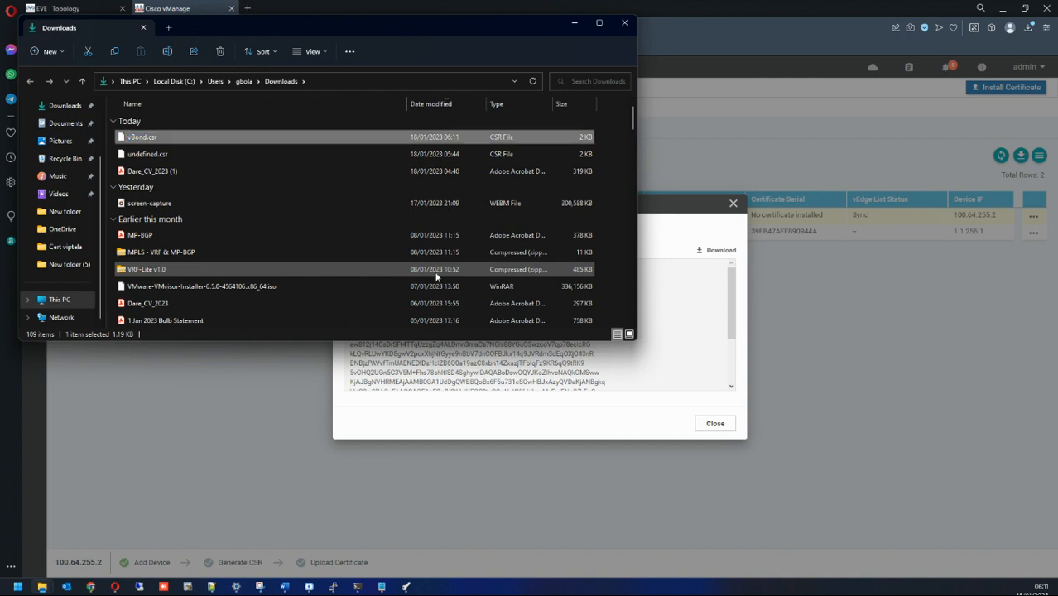
Step: Paste vBond.csr into Desktop\New folder (5) with the other certificate files
{"action": "scroll", "coordinate": [61, 162], "scroll_direction": "up", "scroll_amount": 2}
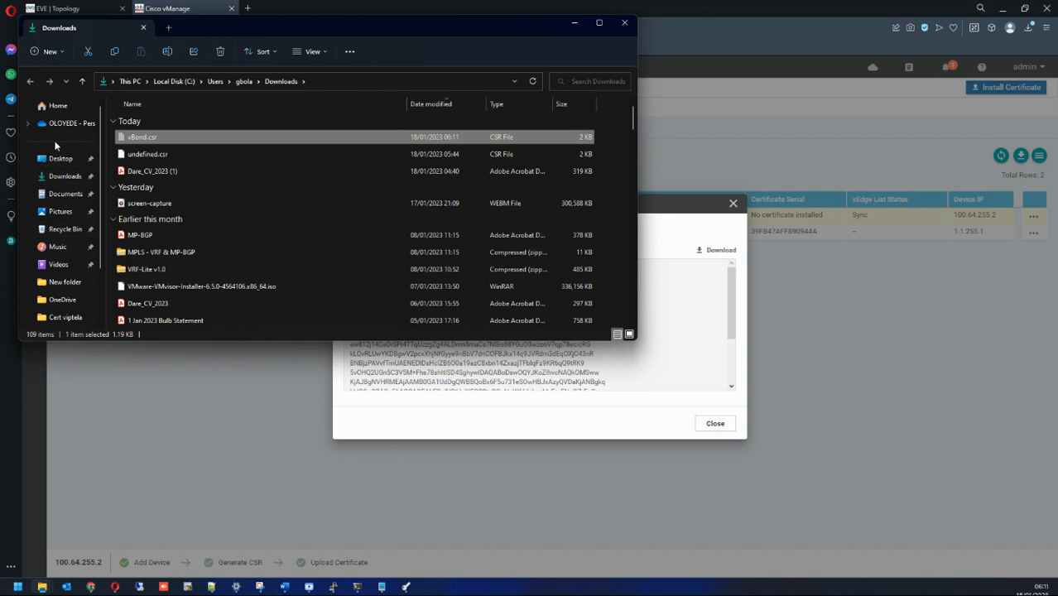
{"action": "left_click", "coordinate": [60, 159]}
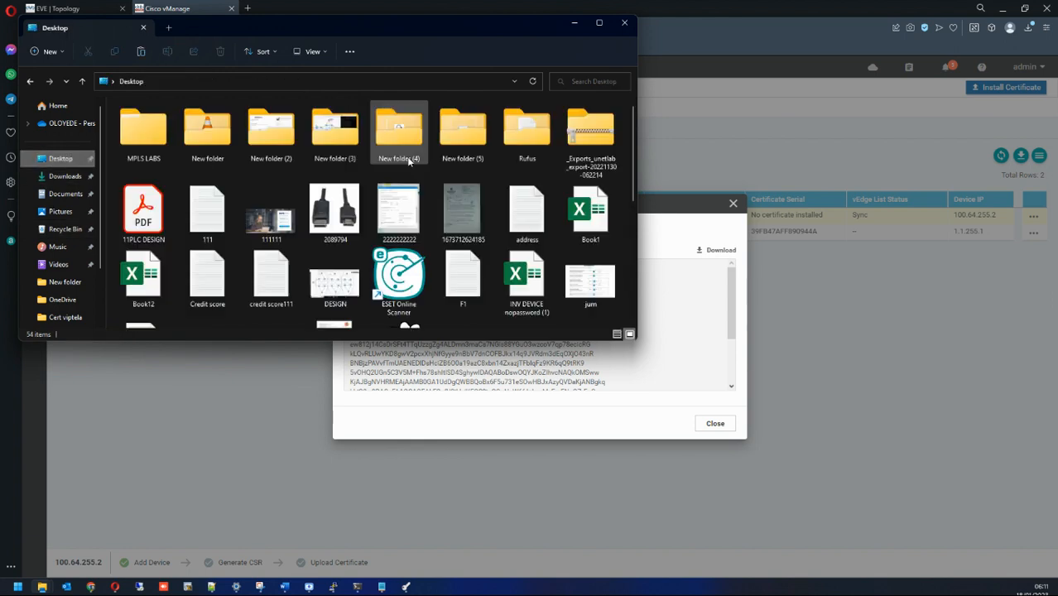
{"action": "double_click", "coordinate": [478, 138]}
{"action": "right_click", "coordinate": [258, 219]}
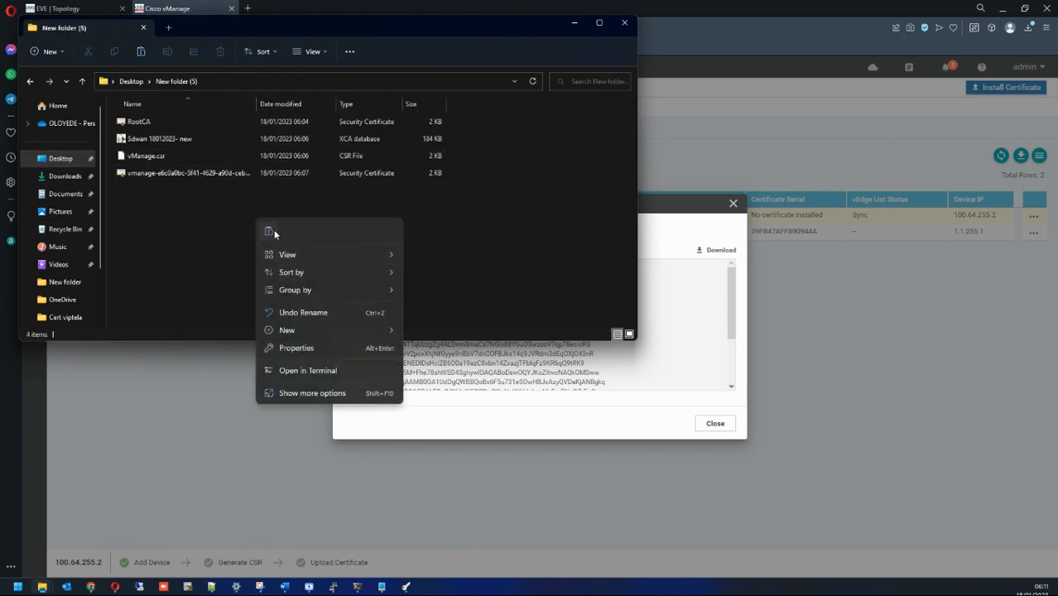
{"action": "left_click", "coordinate": [274, 232]}
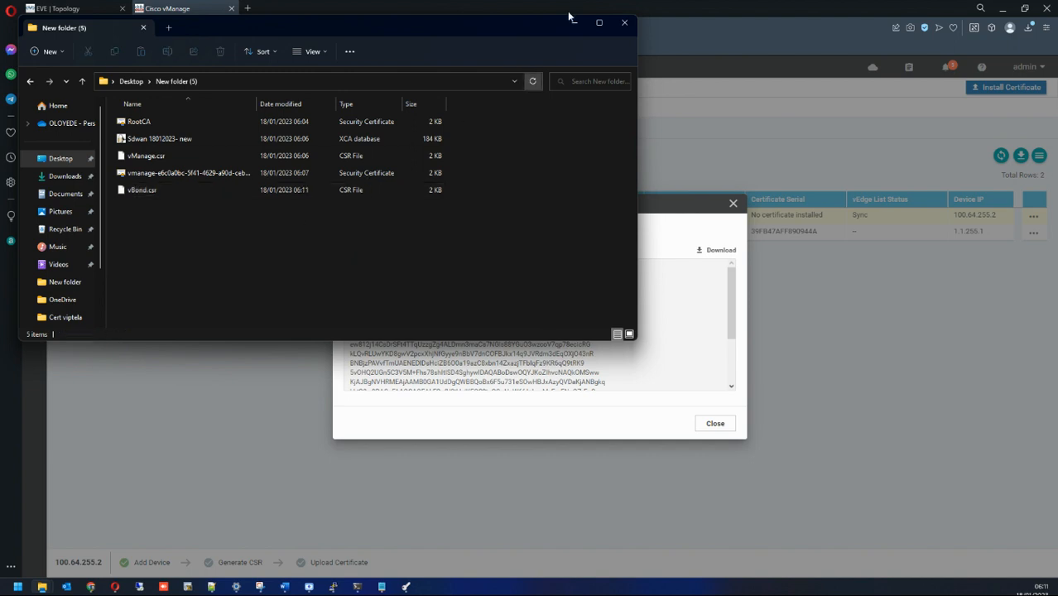
{"action": "left_click", "coordinate": [407, 586]}
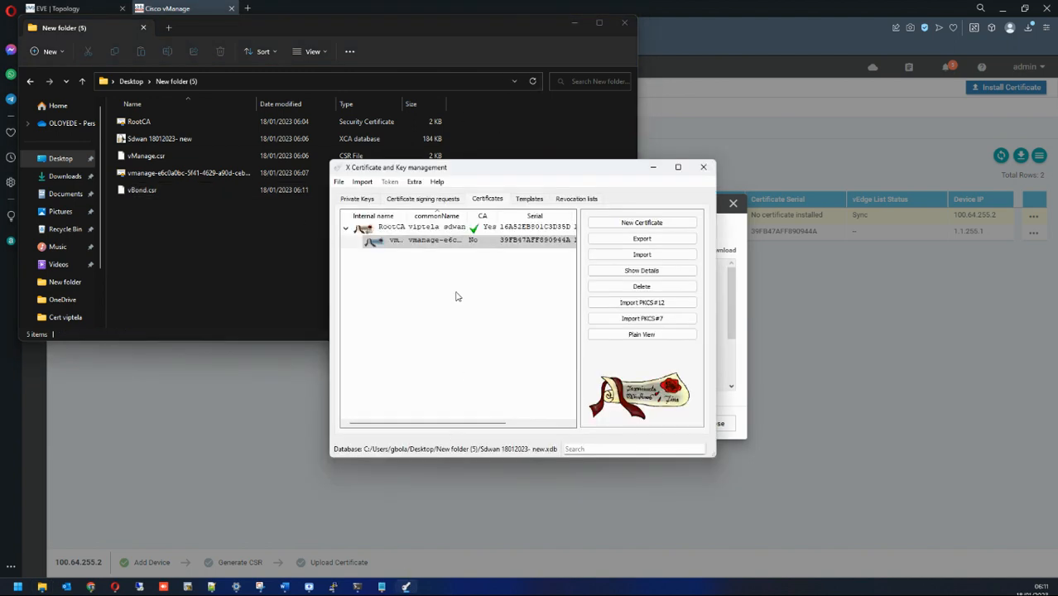
Step: Import vBond.csr into XCA's certificate signing requests
{"action": "left_click", "coordinate": [403, 203]}
{"action": "left_click", "coordinate": [615, 253]}
{"action": "double_click", "coordinate": [467, 268]}
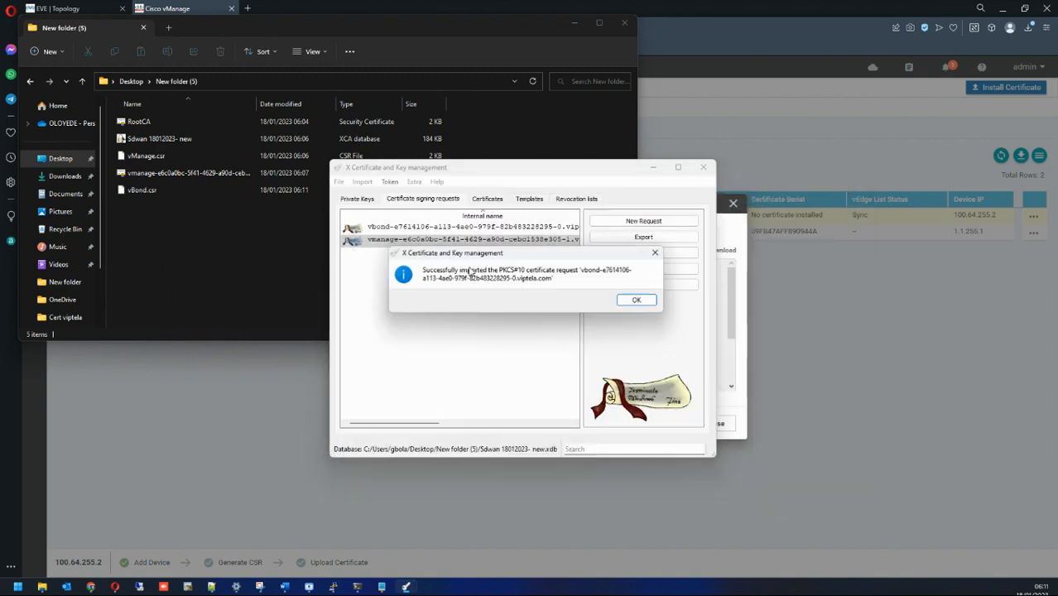
{"action": "left_click", "coordinate": [636, 299]}
Step: Sign the vbond request with RootCA using the HTTPS_client template
{"action": "right_click", "coordinate": [410, 229]}
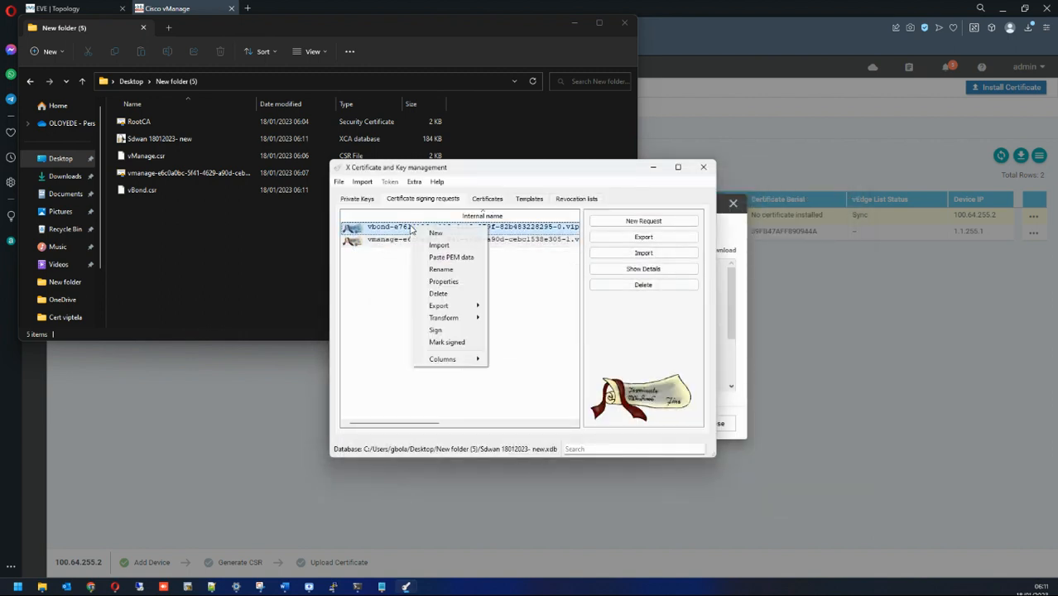
{"action": "left_click", "coordinate": [437, 329]}
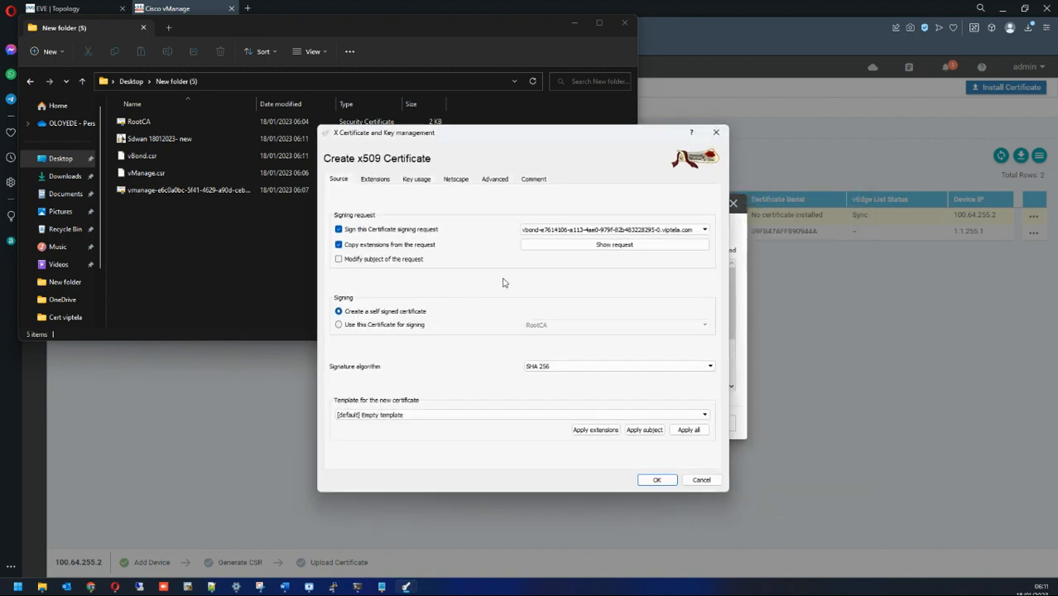
{"action": "left_click", "coordinate": [432, 324]}
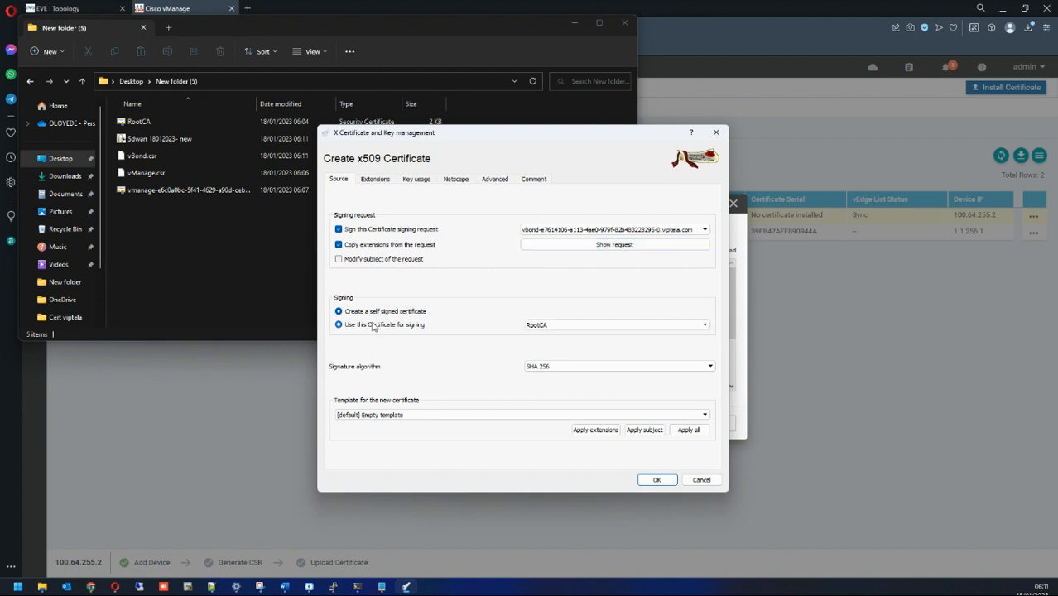
{"action": "left_click", "coordinate": [453, 414]}
{"action": "left_click", "coordinate": [437, 433]}
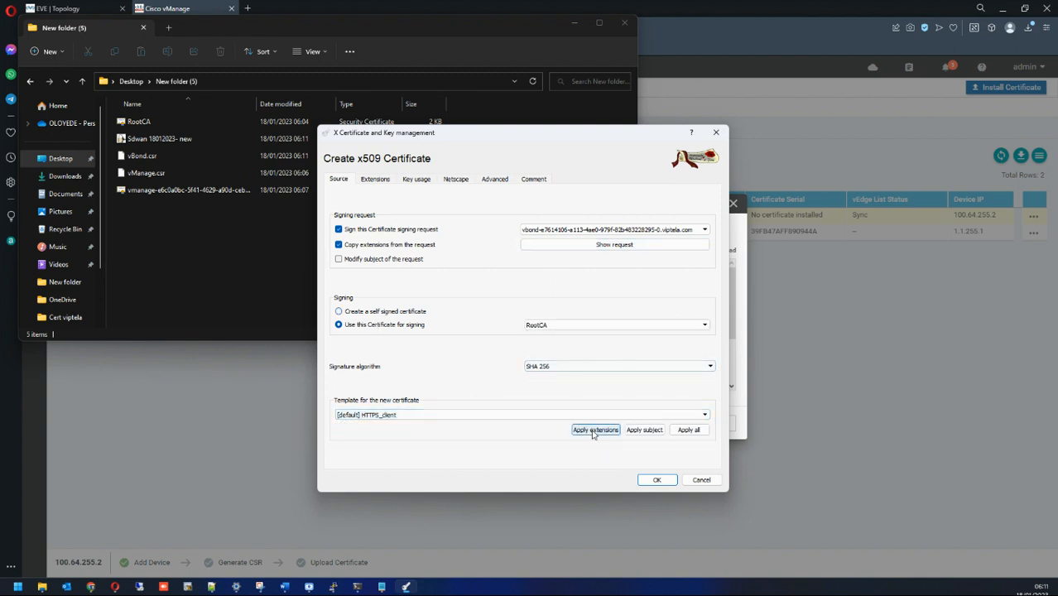
{"action": "left_click", "coordinate": [519, 417]}
{"action": "left_click", "coordinate": [519, 416]}
{"action": "left_click", "coordinate": [589, 431]}
{"action": "left_click", "coordinate": [656, 479]}
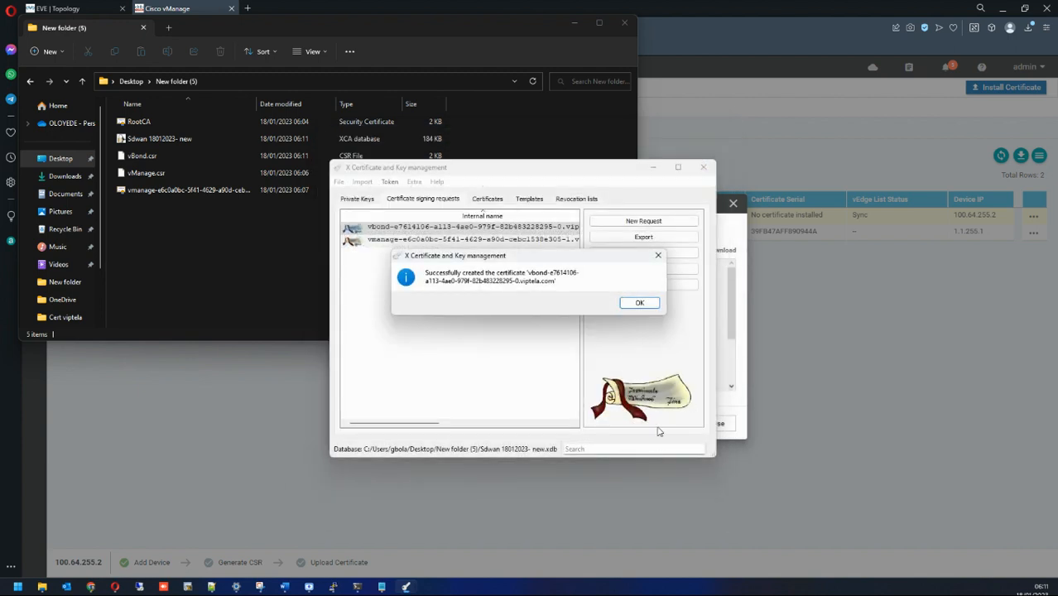
{"action": "left_click", "coordinate": [627, 305]}
Step: Export the signed vbond certificate as PEM into New folder (5)
{"action": "left_click", "coordinate": [487, 198]}
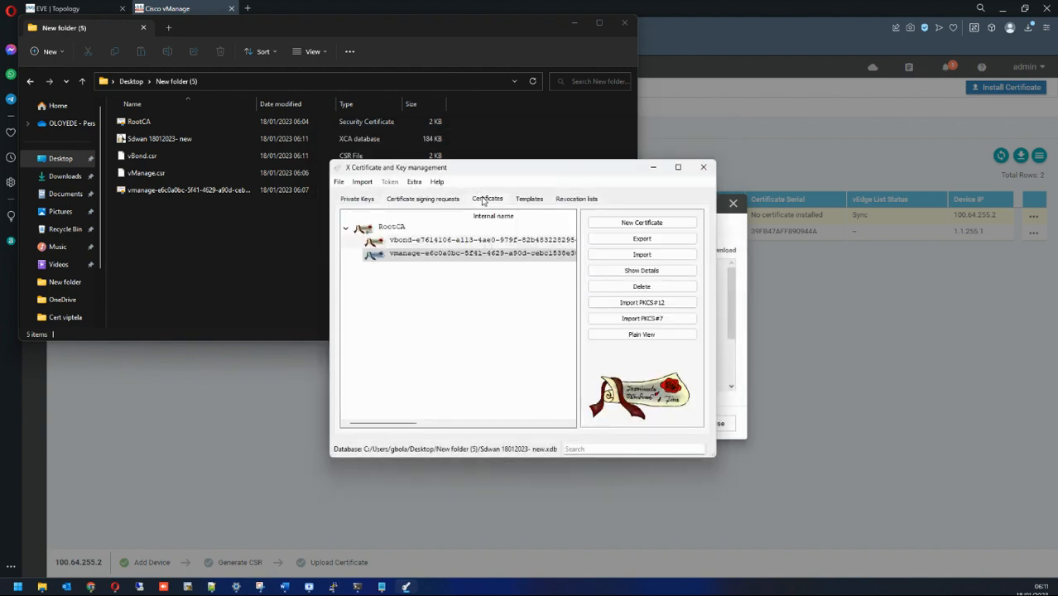
{"action": "left_click", "coordinate": [456, 242]}
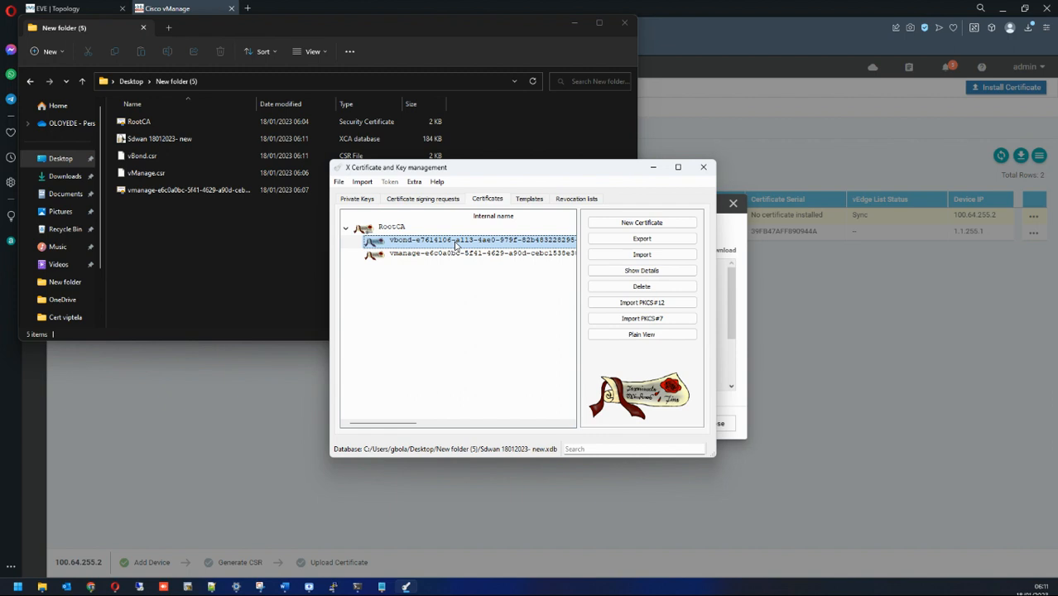
{"action": "left_click", "coordinate": [629, 239]}
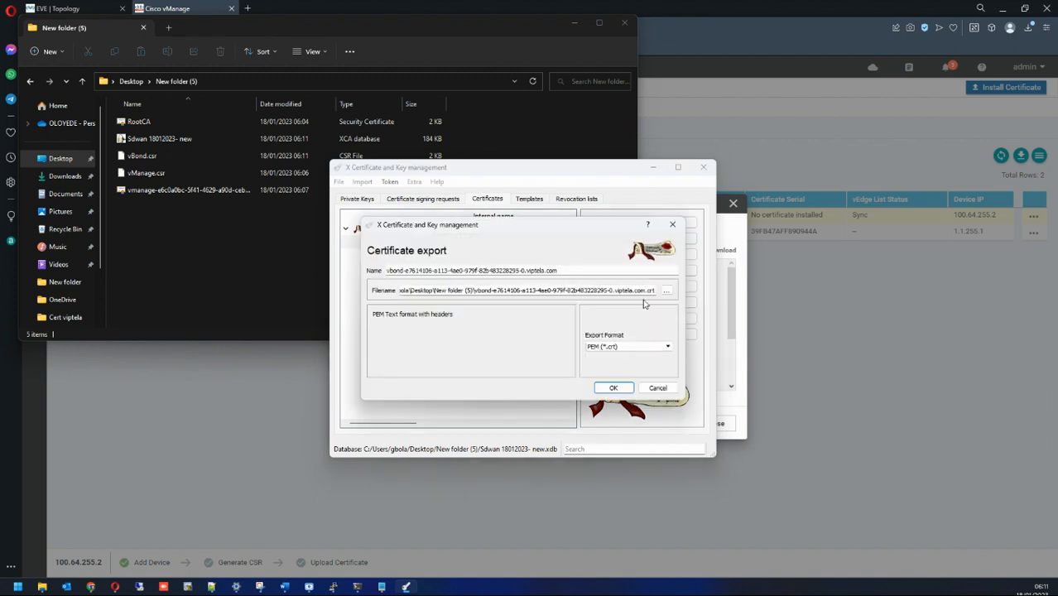
{"action": "left_click", "coordinate": [614, 388]}
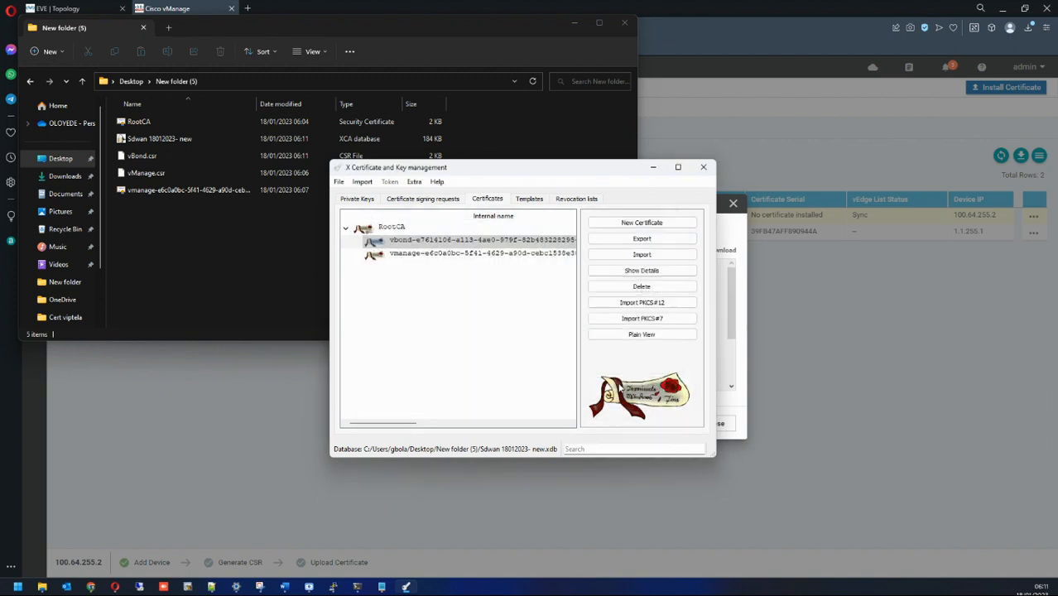
{"action": "left_click", "coordinate": [186, 173]}
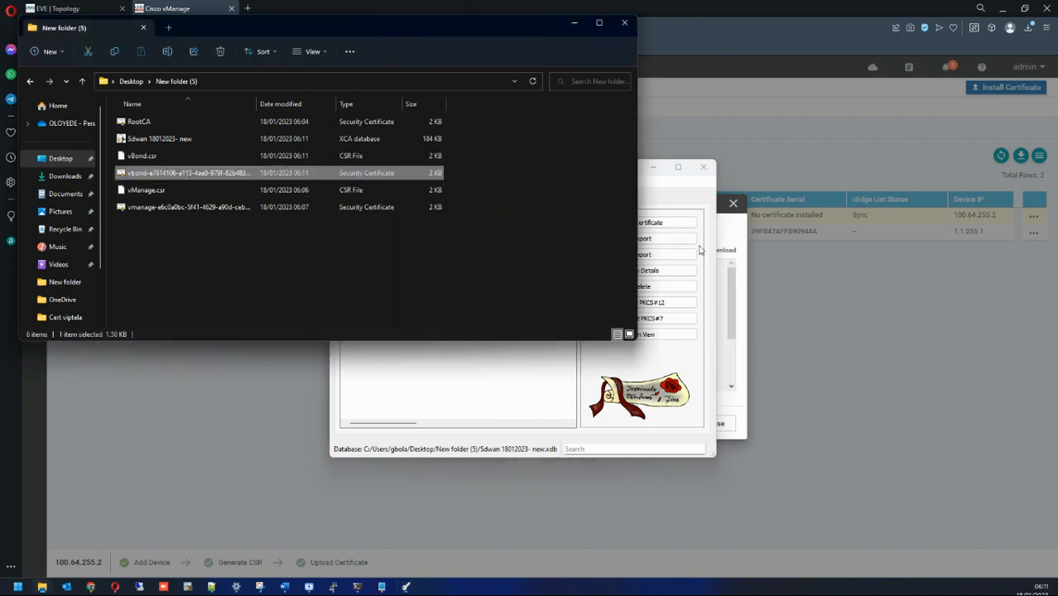
Step: Install the vbond .crt from New folder (5) in vManage and review the install log
{"action": "left_click", "coordinate": [883, 270]}
{"action": "left_click", "coordinate": [732, 204]}
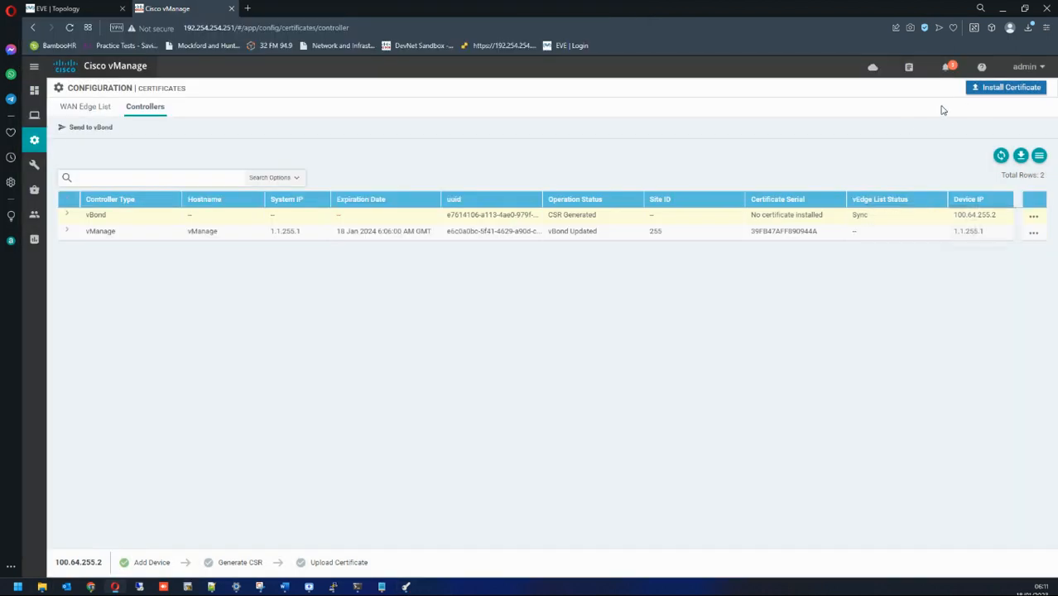
{"action": "left_click", "coordinate": [983, 92]}
{"action": "left_click", "coordinate": [705, 231]}
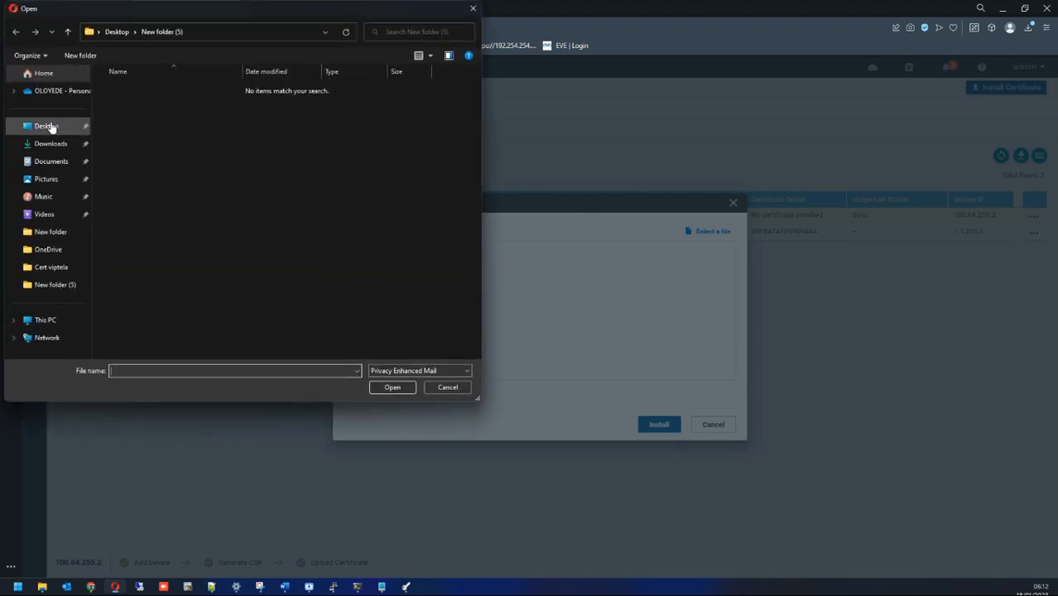
{"action": "left_click", "coordinate": [46, 126]}
{"action": "double_click", "coordinate": [445, 101]}
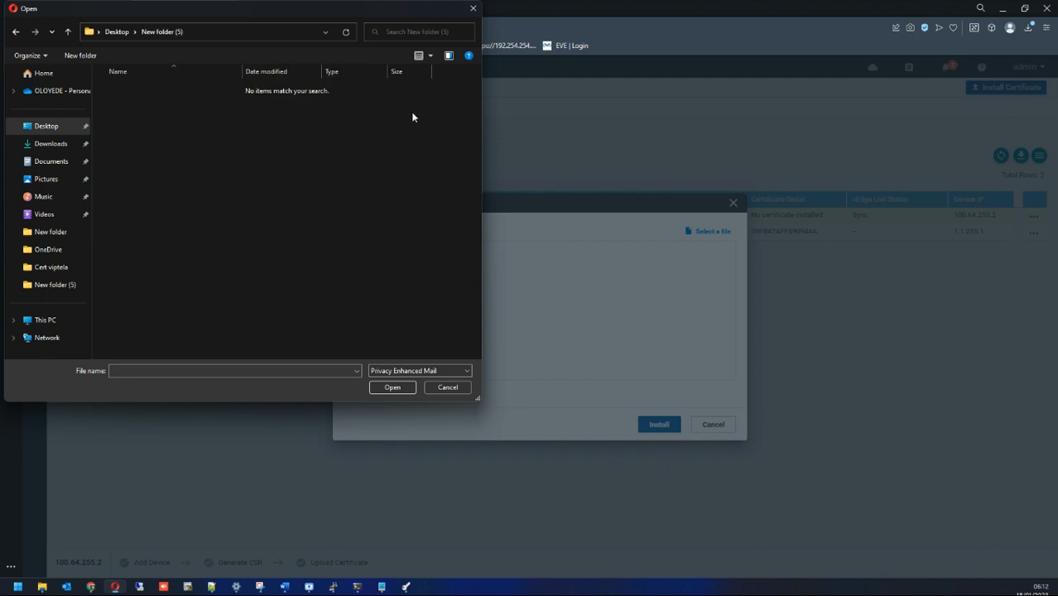
{"action": "left_click", "coordinate": [394, 369]}
{"action": "left_click", "coordinate": [391, 391]}
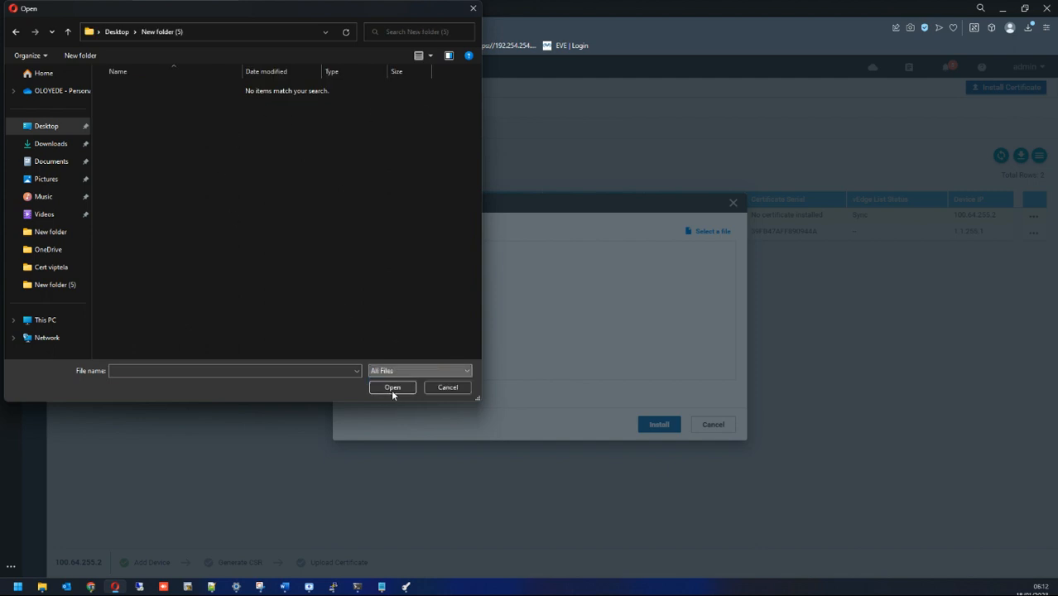
{"action": "double_click", "coordinate": [175, 141]}
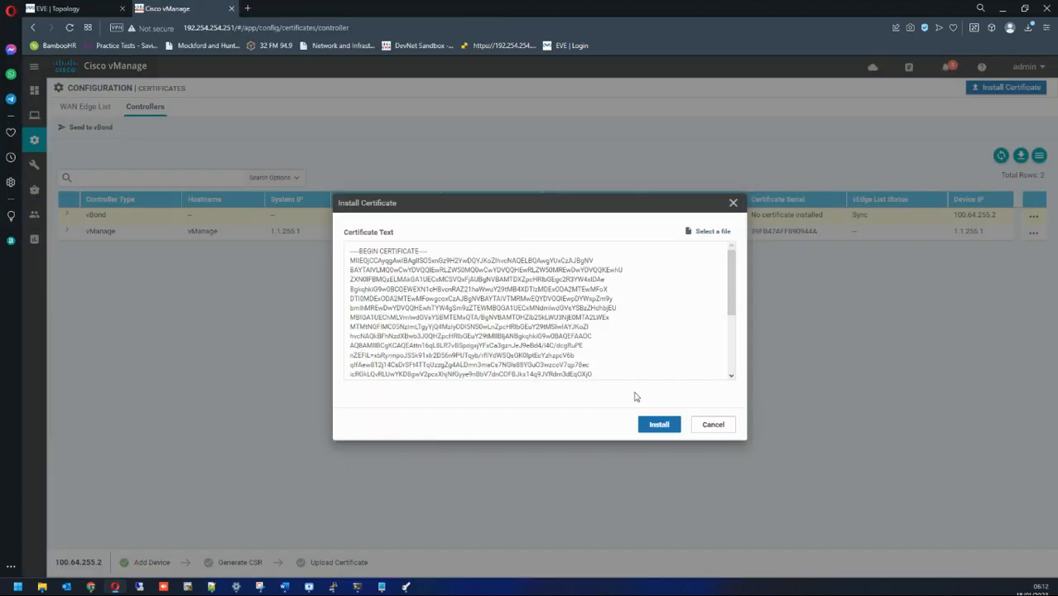
{"action": "left_click", "coordinate": [658, 423]}
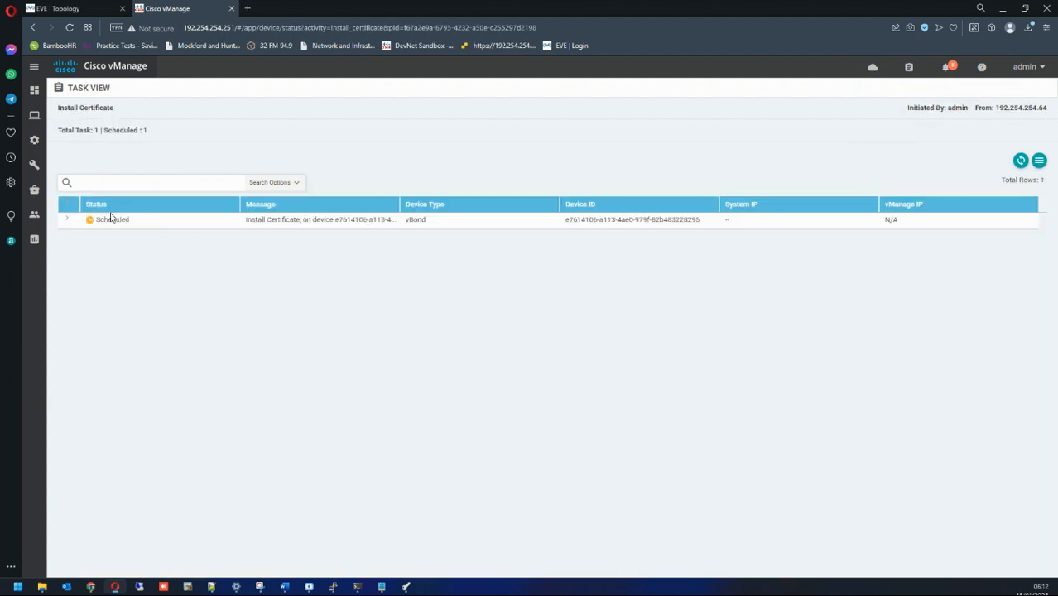
{"action": "left_click", "coordinate": [67, 222]}
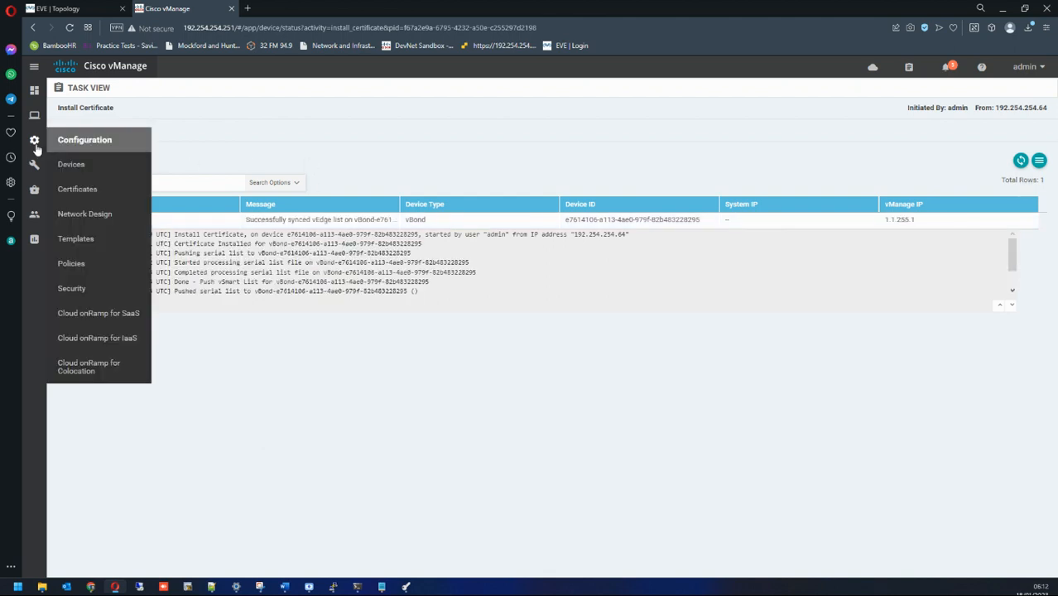
{"action": "left_click_drag", "start_coordinate": [98, 244], "coordinate": [315, 302]}
Step: Confirm vManage and vBond show certificates installed under Controllers, then open the main dashboard
{"action": "left_click", "coordinate": [97, 166]}
{"action": "mouse_move", "coordinate": [34, 141]}
{"action": "left_click", "coordinate": [71, 165]}
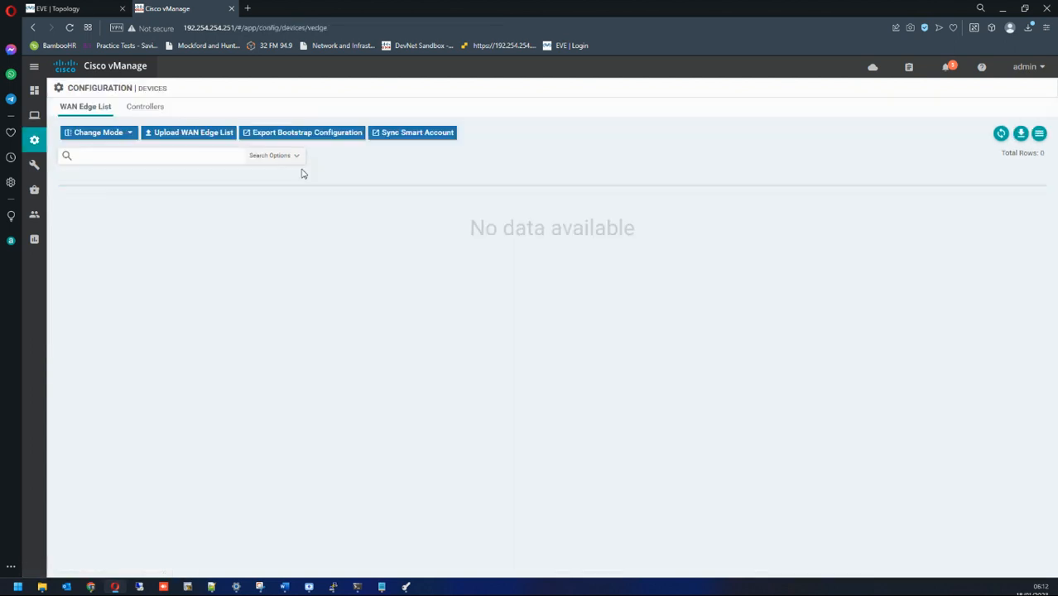
{"action": "left_click", "coordinate": [154, 108]}
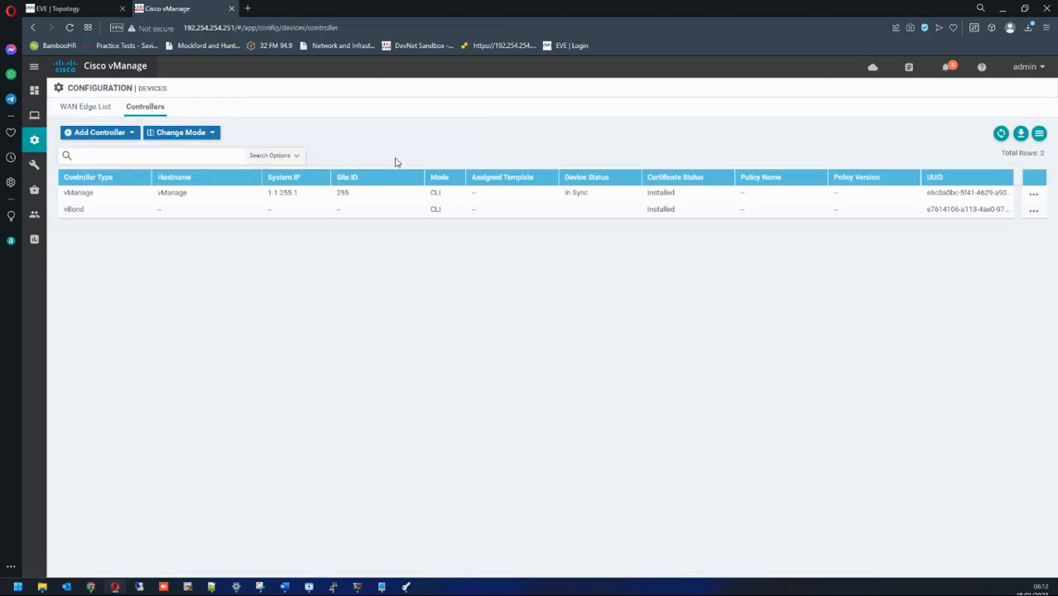
{"action": "left_click_drag", "start_coordinate": [86, 197], "coordinate": [288, 197]}
{"action": "left_click", "coordinate": [113, 210]}
{"action": "left_click_drag", "start_coordinate": [113, 210], "coordinate": [372, 212]}
{"action": "left_click", "coordinate": [540, 212]}
{"action": "mouse_move", "coordinate": [34, 90]}
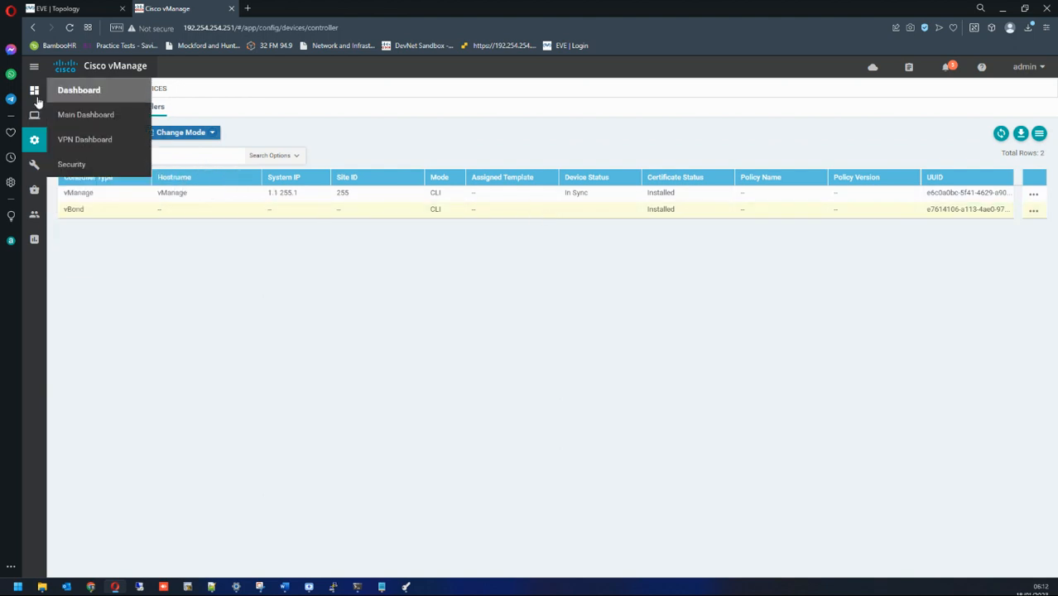
{"action": "left_click", "coordinate": [90, 120]}
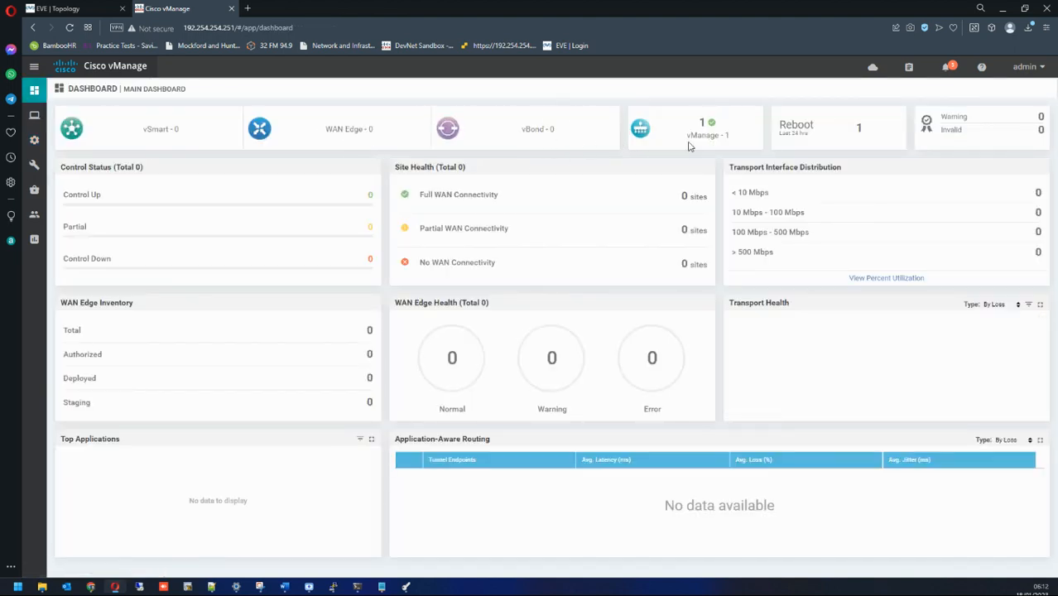
Step: On vBond, enter config mode and interface ge0/0 under VPN 0, checking the topology for interface names
{"action": "mouse_move", "coordinate": [333, 586]}
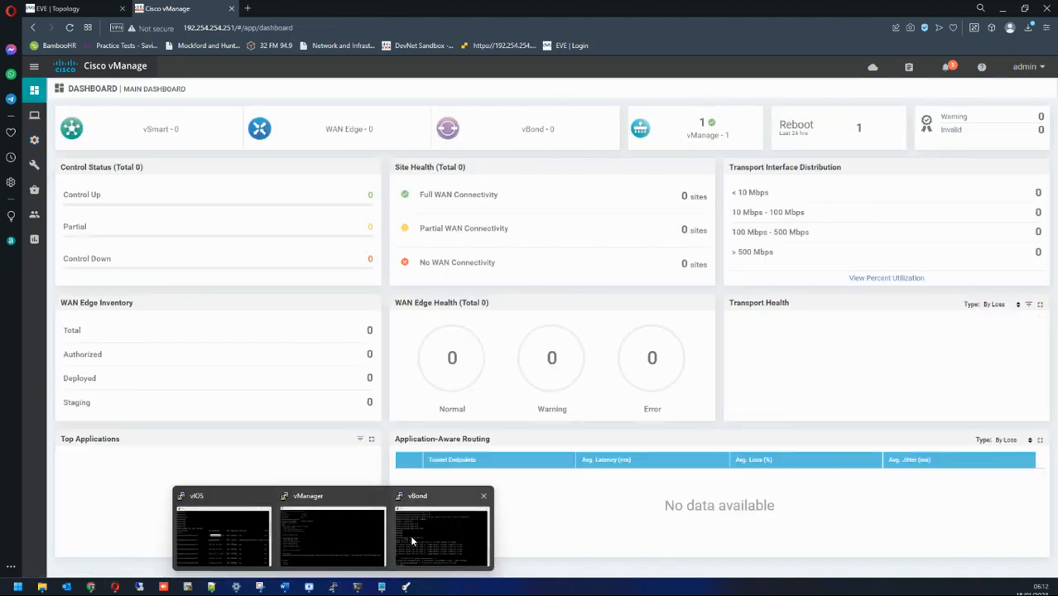
{"action": "left_click", "coordinate": [450, 527]}
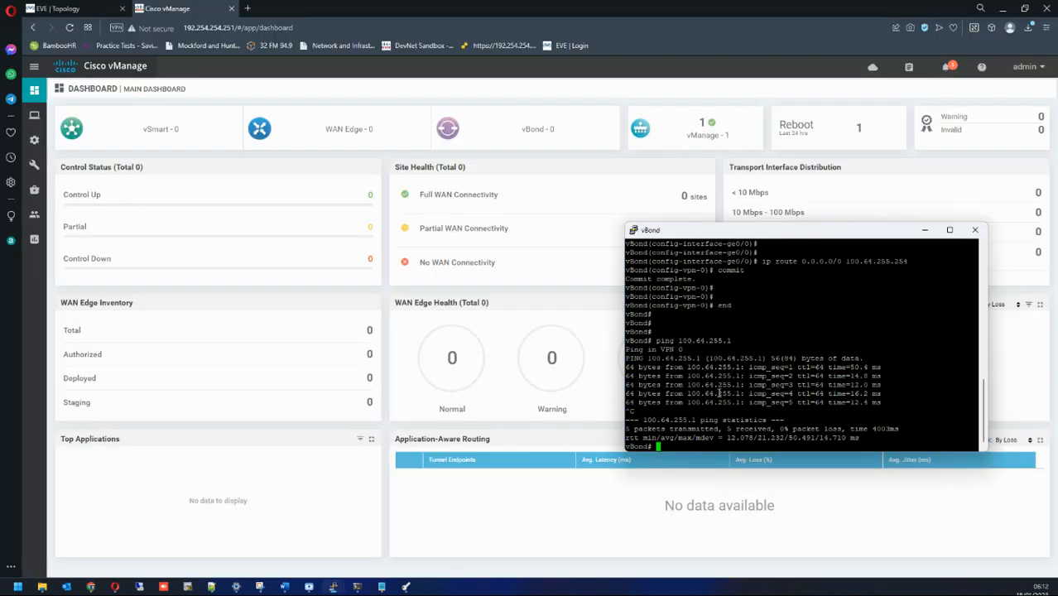
{"action": "key", "text": "Return"}
{"action": "key", "text": "Return"}
{"action": "type", "text": "config t"}
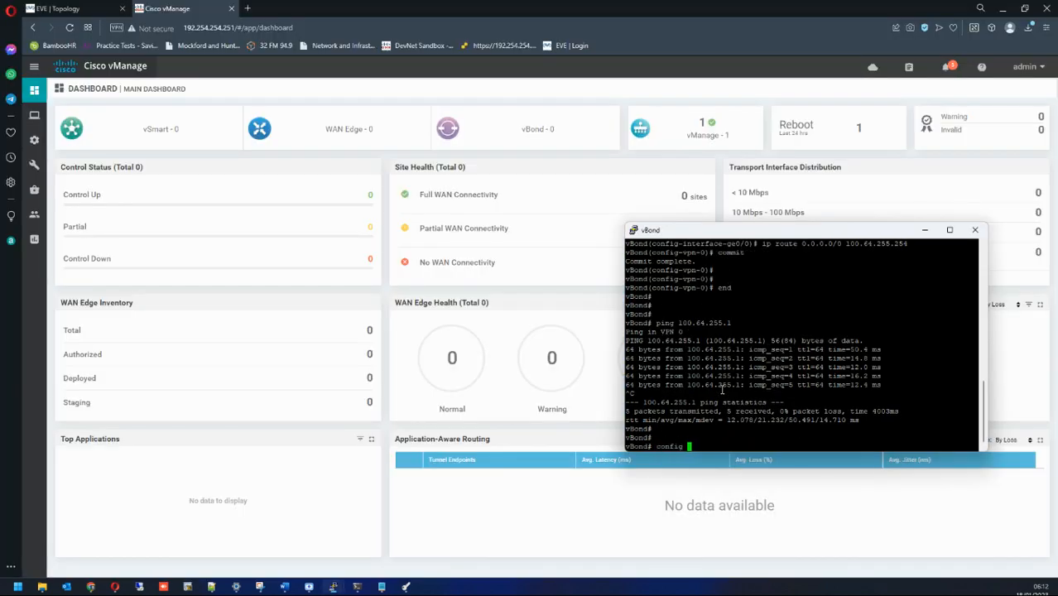
{"action": "key", "text": "Return"}
{"action": "key", "text": "Return"}
{"action": "key", "text": "Return"}
{"action": "key", "text": "Return"}
{"action": "key", "text": "Return"}
{"action": "type", "text": "vpn 0"}
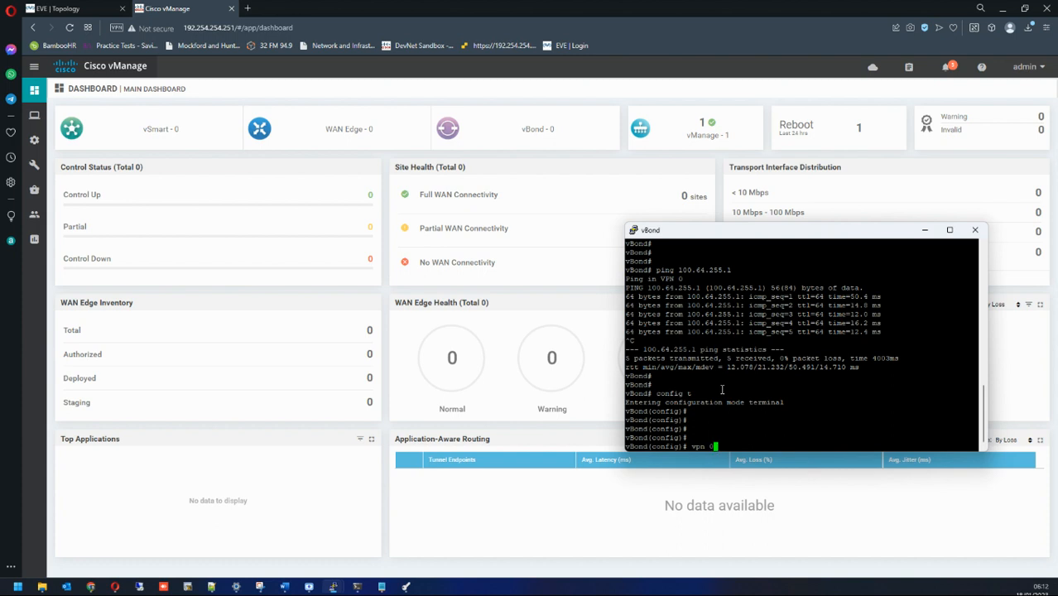
{"action": "key", "text": "Return"}
{"action": "type", "text": "interface"}
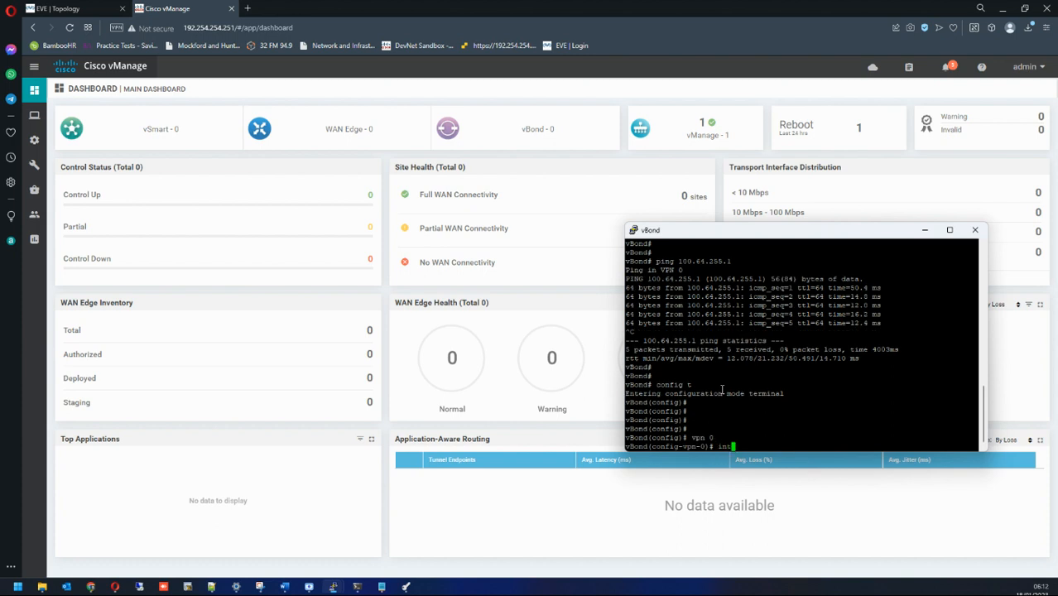
{"action": "left_click", "coordinate": [80, 12]}
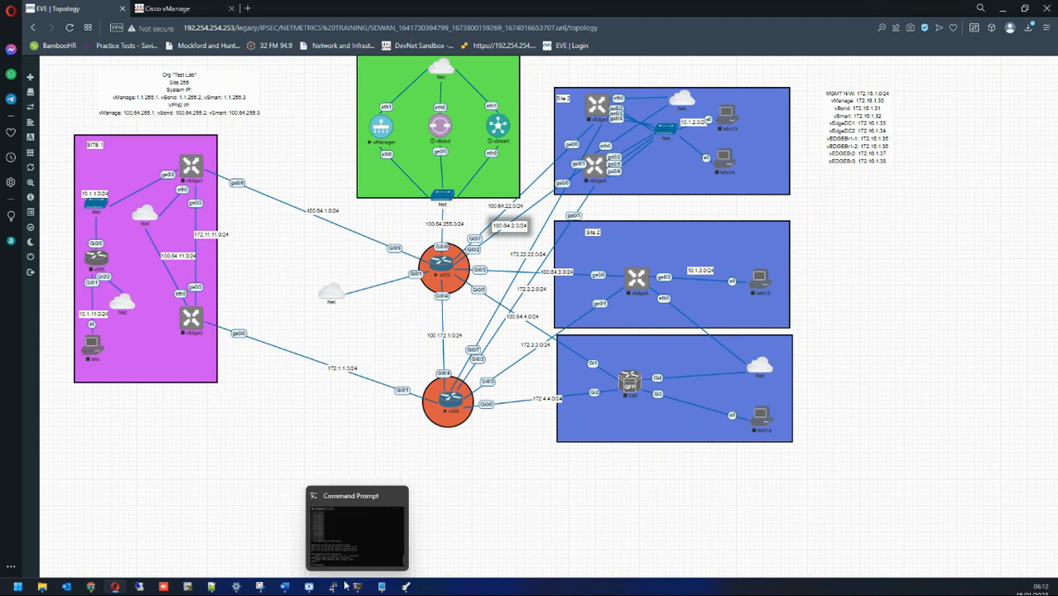
{"action": "mouse_move", "coordinate": [332, 586]}
{"action": "left_click", "coordinate": [420, 525]}
{"action": "type", "text": "ge0/0"}
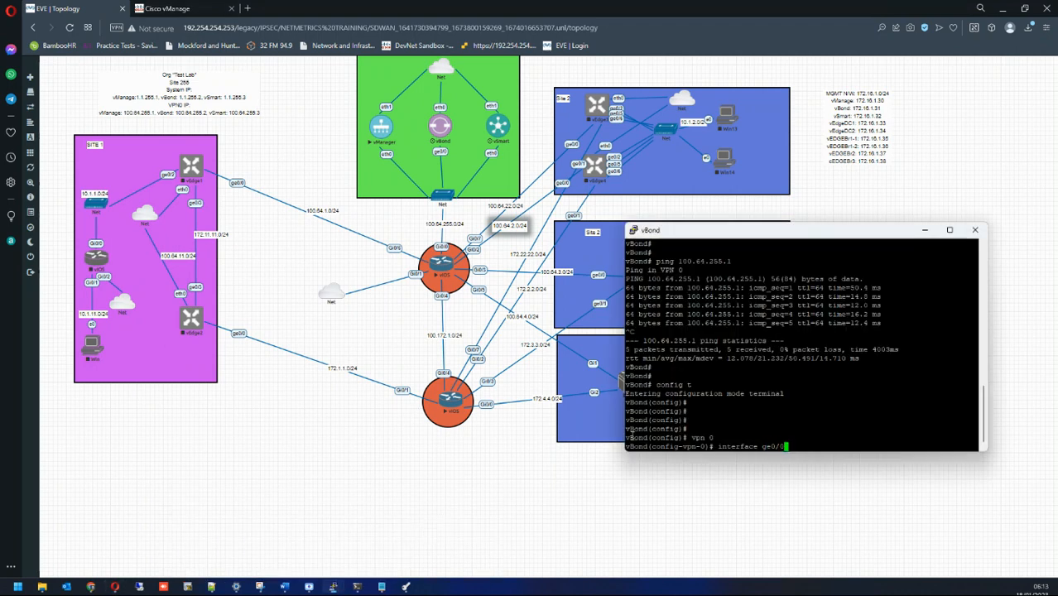
{"action": "key", "text": "Return"}
Step: Make ge0/0 a tunnel interface with allow-service all, IPsec encapsulation and colour gold, then commit
{"action": "type", "text": "tunnel-interface"}
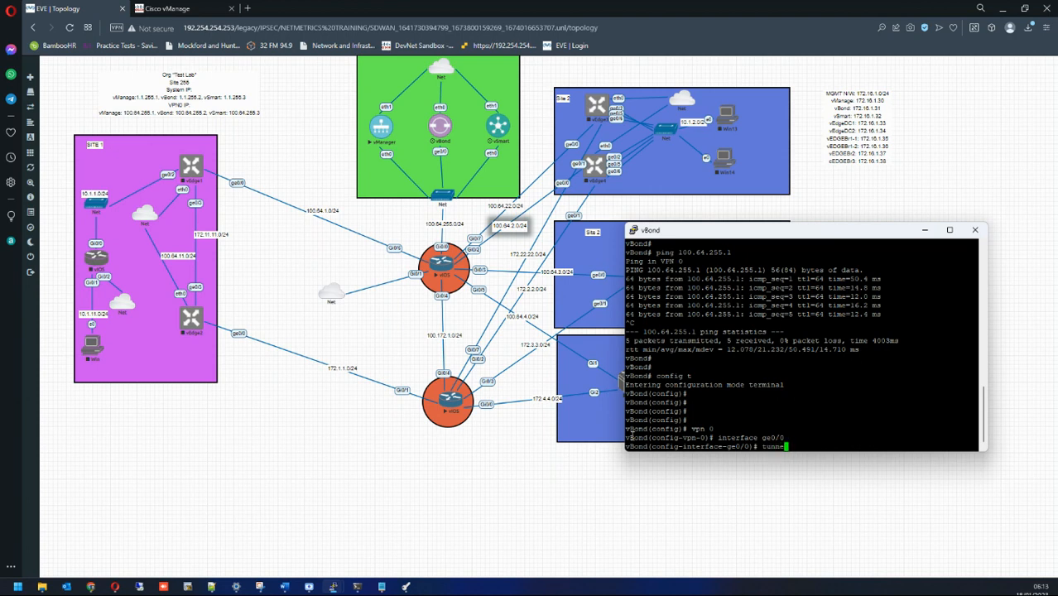
{"action": "key", "text": "Return"}
{"action": "type", "text": "allow-service "}
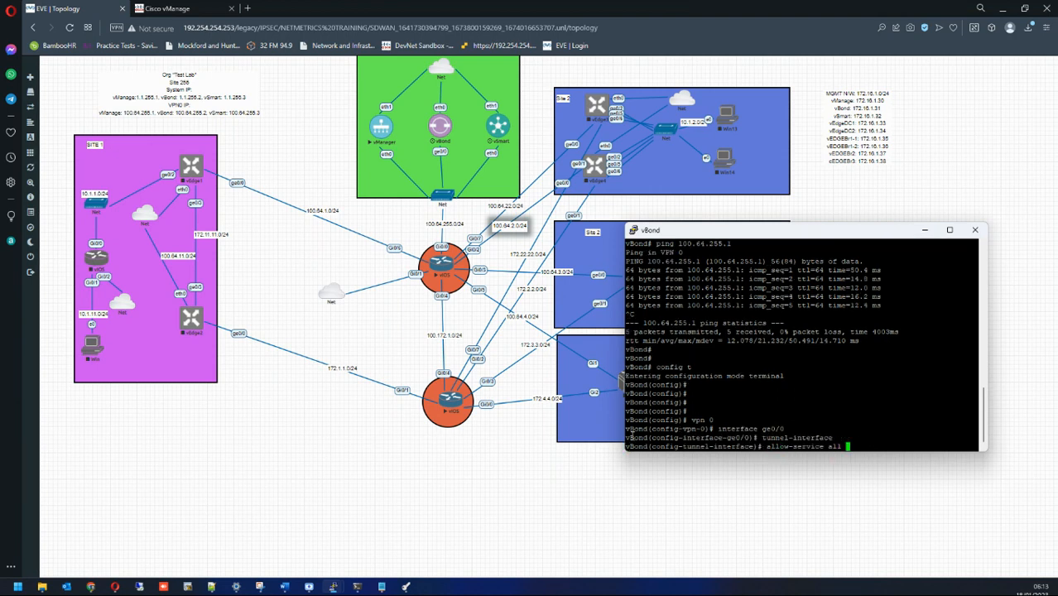
{"action": "type", "text": "all"}
{"action": "key", "text": "Return"}
{"action": "type", "text": "encapsulation "}
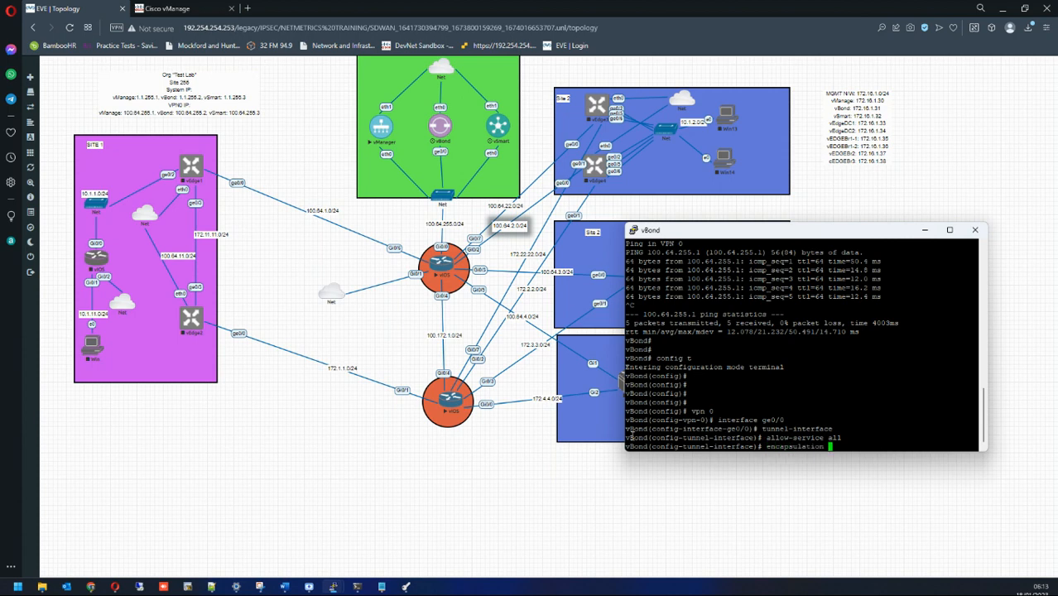
{"action": "type", "text": "ipsec"}
{"action": "key", "text": "Return"}
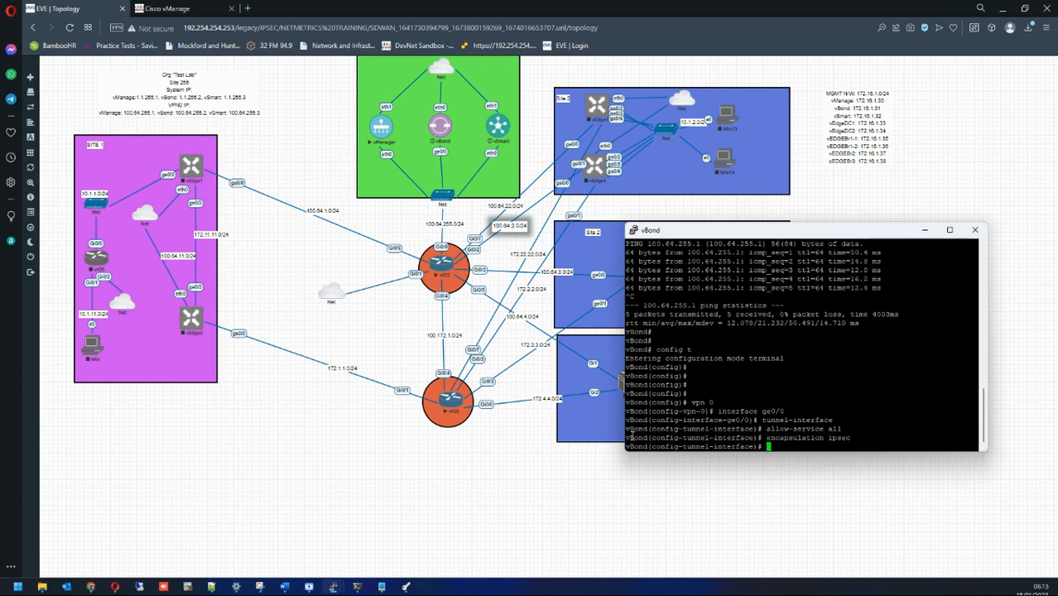
{"action": "type", "text": "color "}
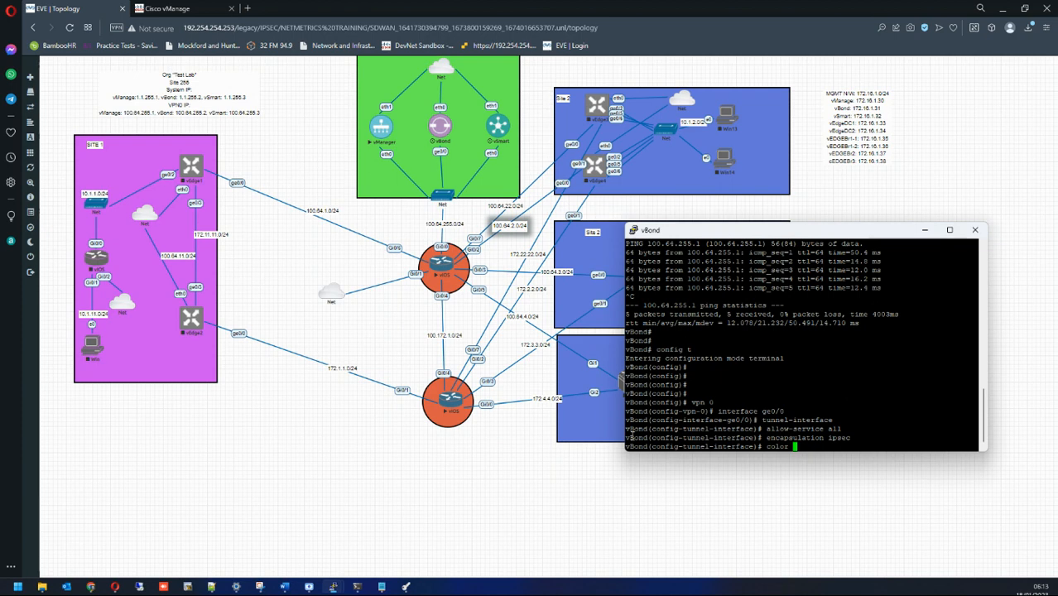
{"action": "type", "text": "gold"}
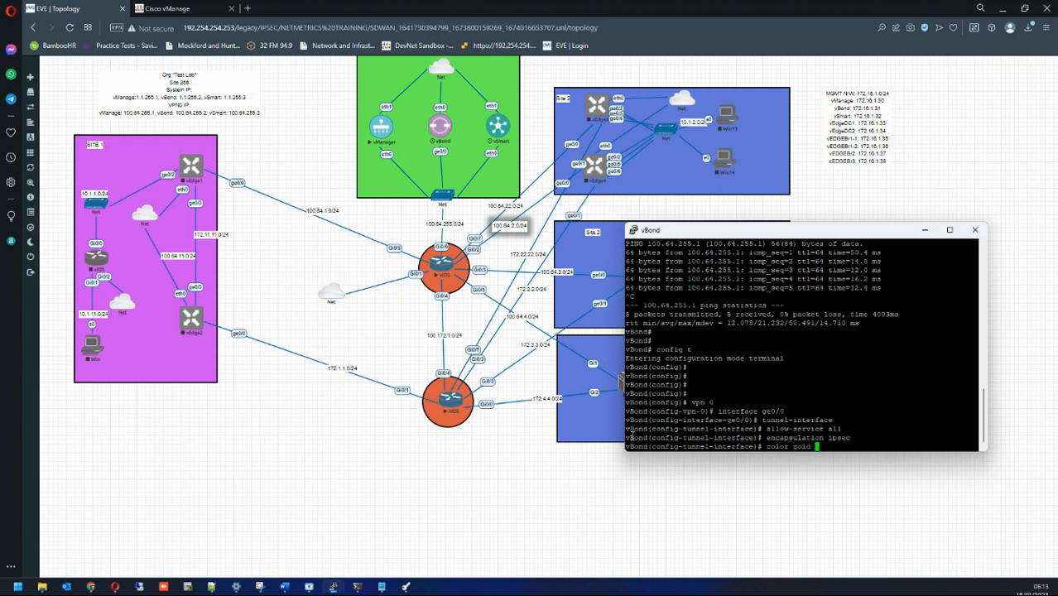
{"action": "key", "text": "Return"}
{"action": "type", "text": "commit"}
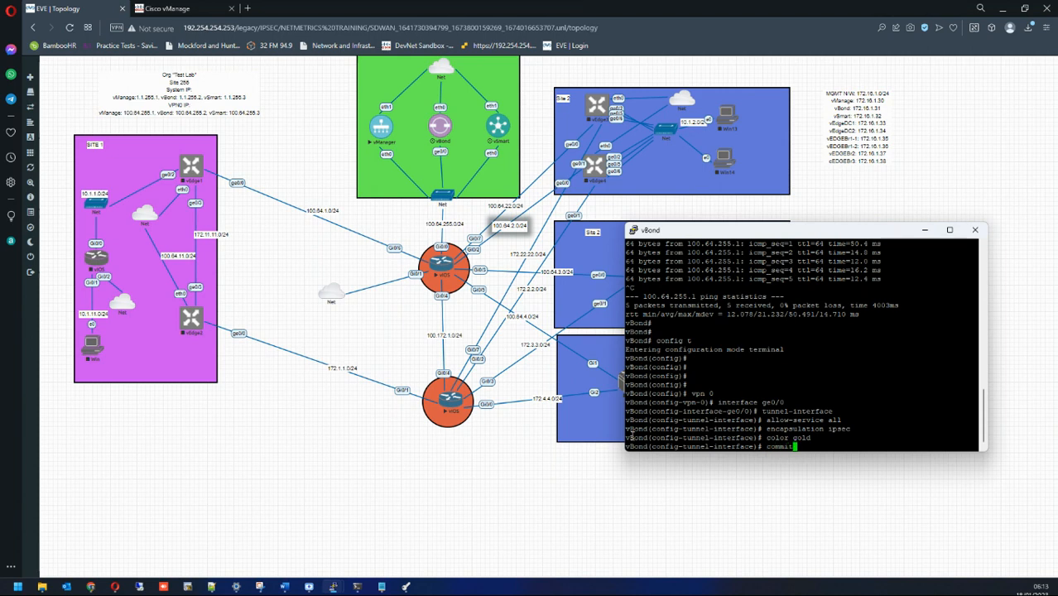
{"action": "key", "text": "Return"}
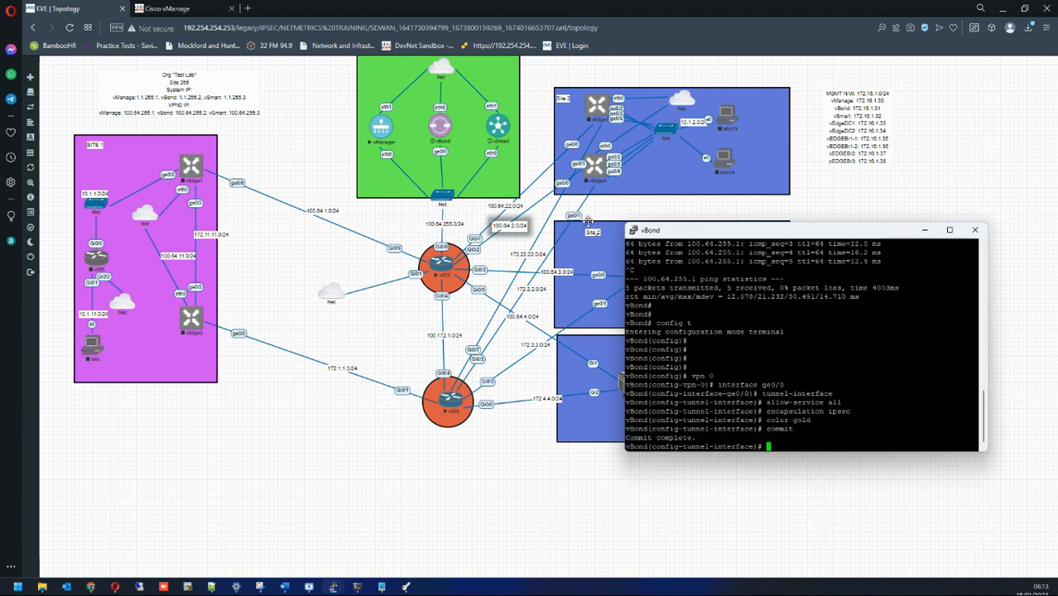
Step: Bring the vManager console forward and move it aside to reveal the vManage dashboard
{"action": "left_click", "coordinate": [166, 8]}
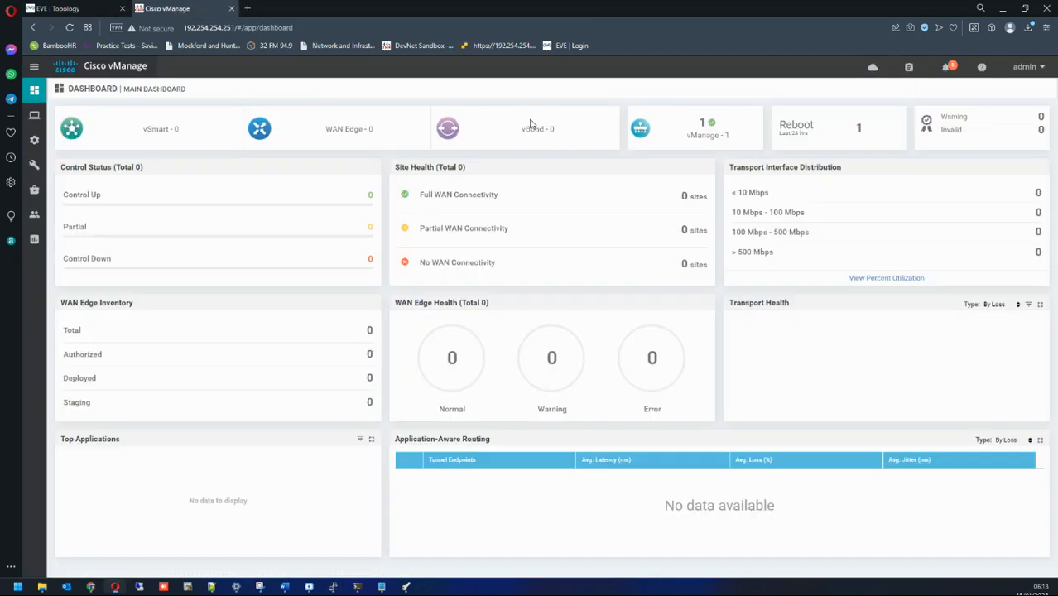
{"action": "mouse_move", "coordinate": [334, 585]}
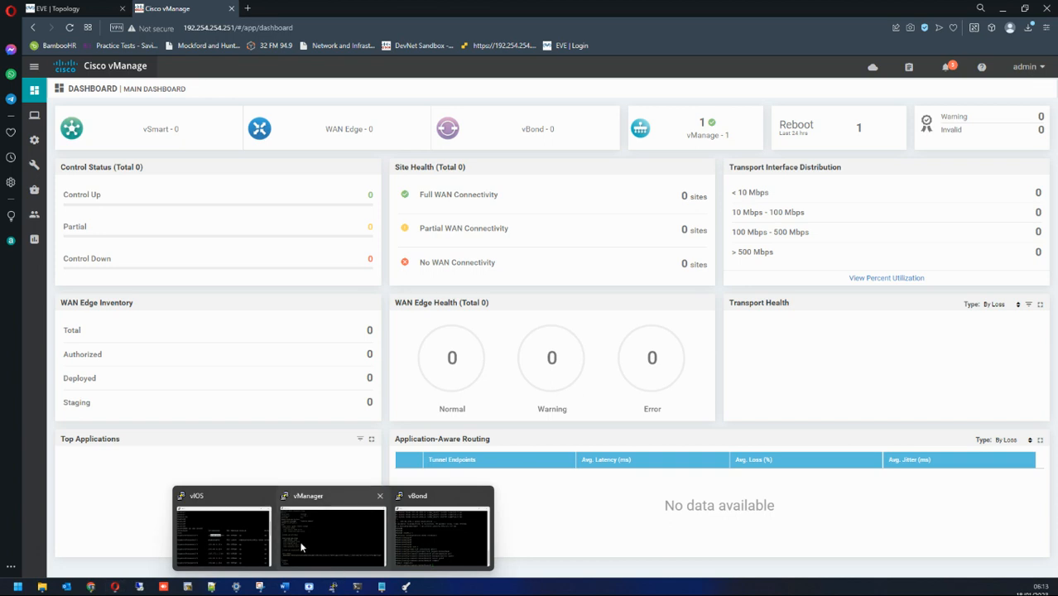
{"action": "left_click", "coordinate": [301, 546]}
{"action": "left_click_drag", "start_coordinate": [315, 116], "coordinate": [650, 222]}
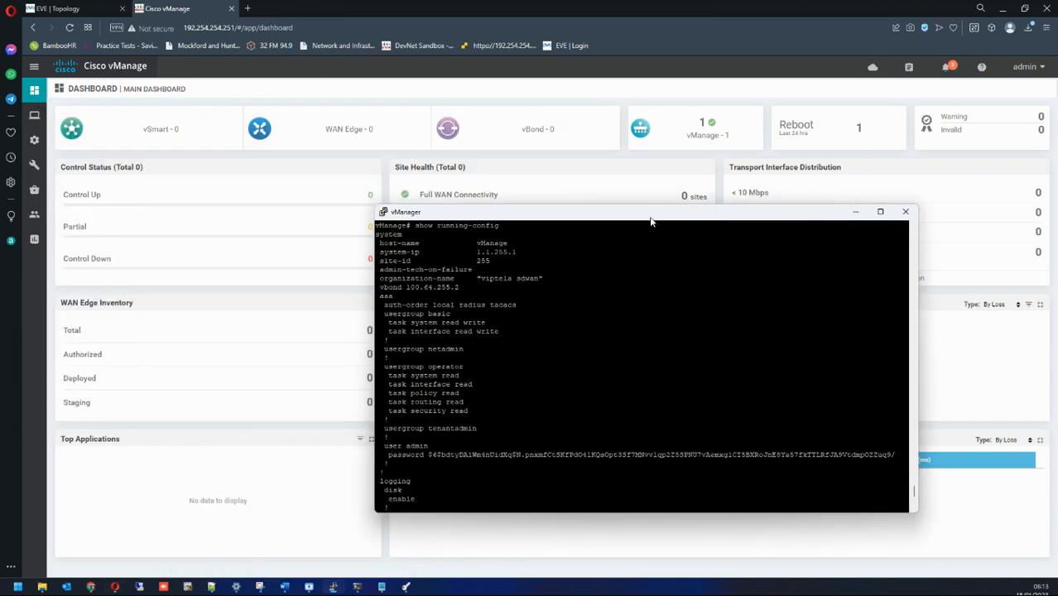
Step: On vManage, enter config mode and interface eth1 under VPN 0, checking the topology for interface names
{"action": "key", "text": "Return"}
{"action": "key", "text": "Return"}
{"action": "key", "text": "Return"}
{"action": "key", "text": "Return"}
{"action": "key", "text": "Return"}
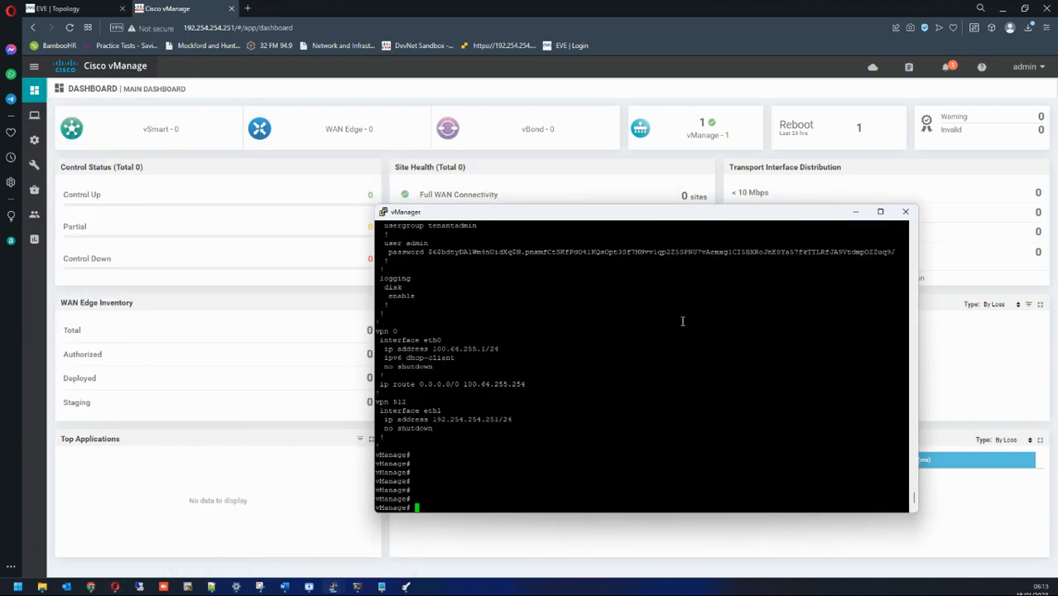
{"action": "type", "text": "config t"}
{"action": "key", "text": "Return"}
{"action": "key", "text": "Return"}
{"action": "key", "text": "Return"}
{"action": "key", "text": "Return"}
{"action": "key", "text": "Return"}
{"action": "key", "text": "Return"}
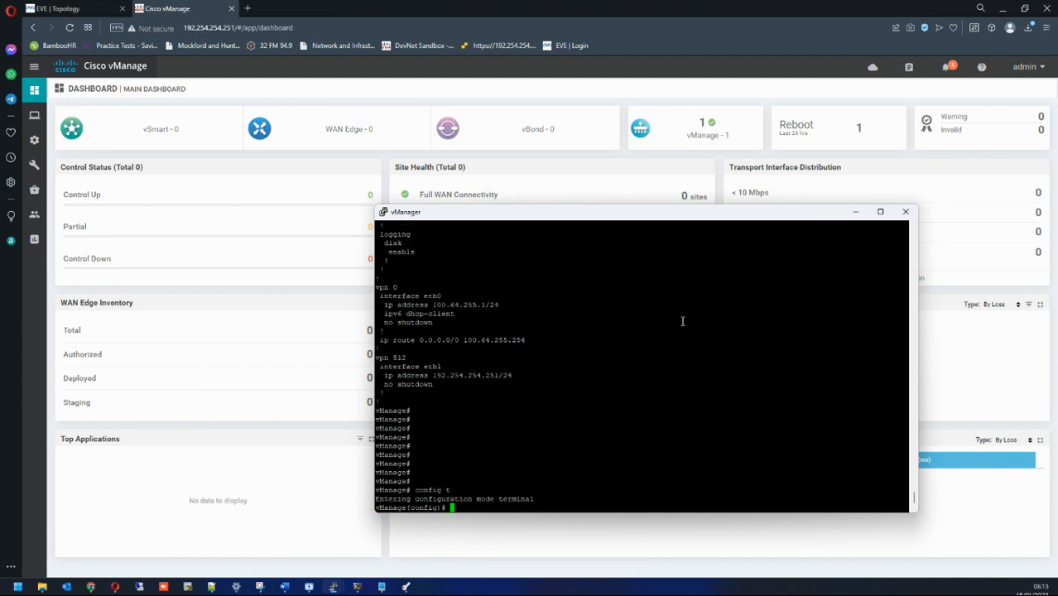
{"action": "type", "text": "vpn 0"}
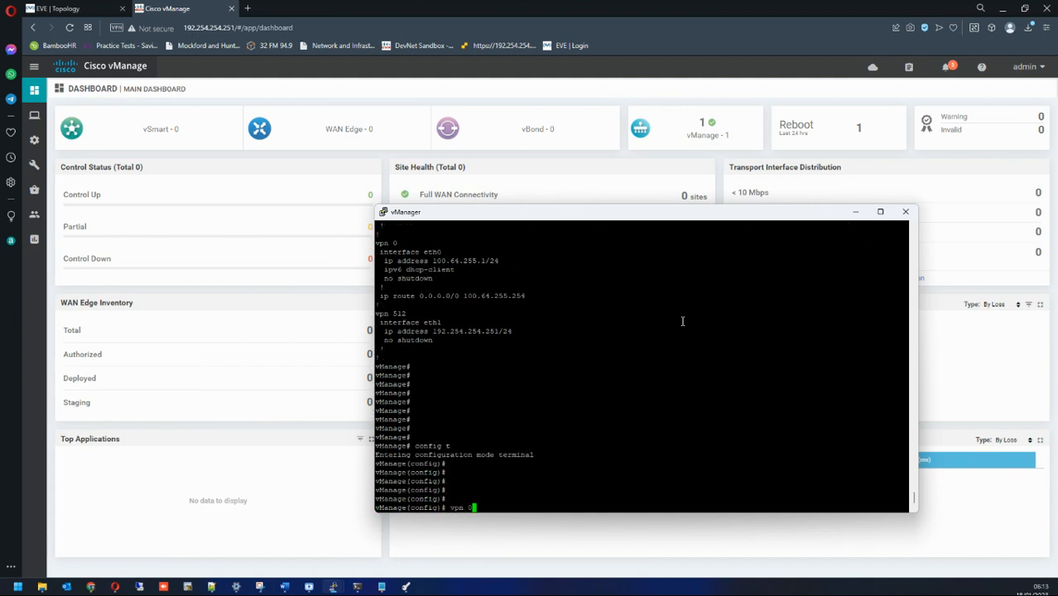
{"action": "key", "text": "Return"}
{"action": "type", "text": "interface"}
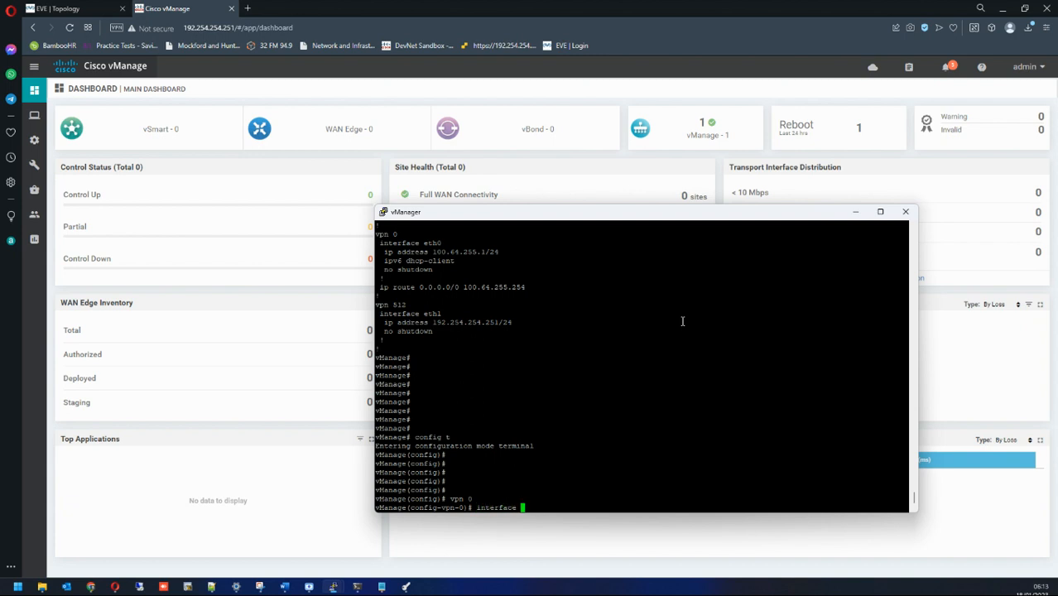
{"action": "left_click", "coordinate": [56, 9]}
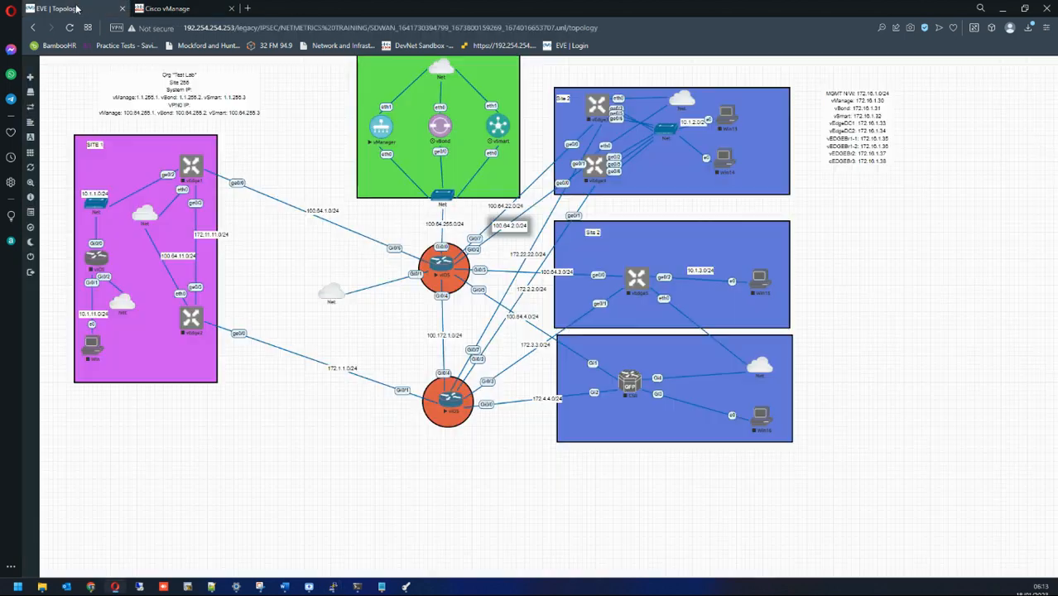
{"action": "left_click", "coordinate": [165, 8]}
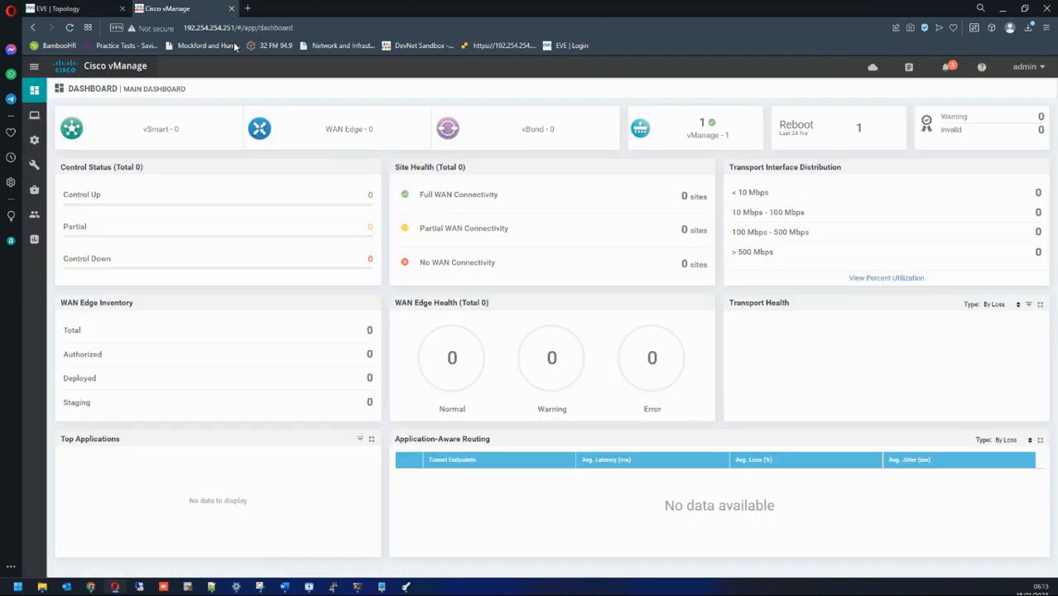
{"action": "mouse_move", "coordinate": [362, 587]}
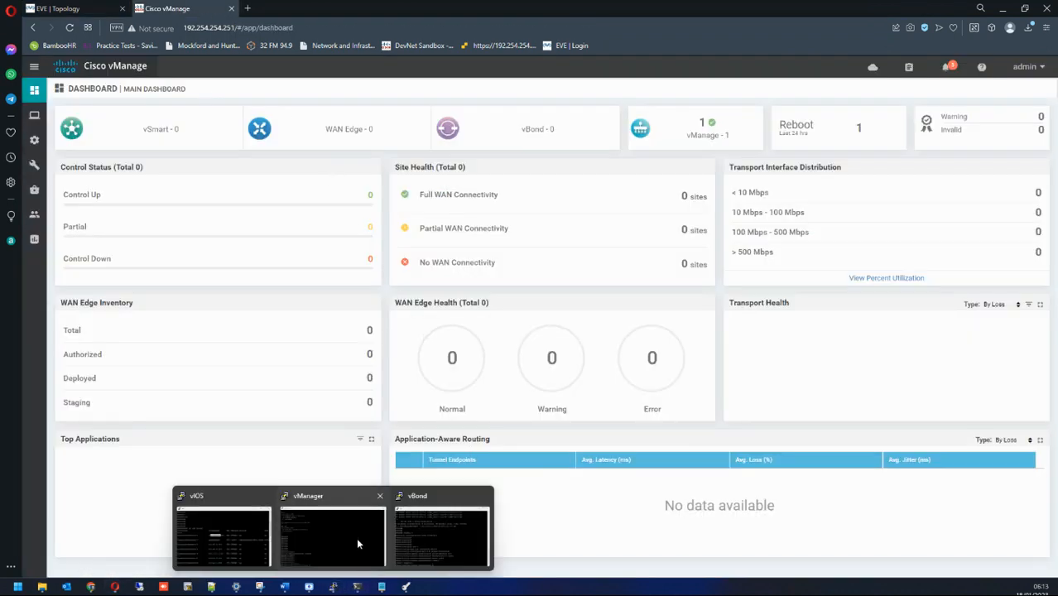
{"action": "left_click", "coordinate": [356, 537]}
{"action": "type", "text": "eth"}
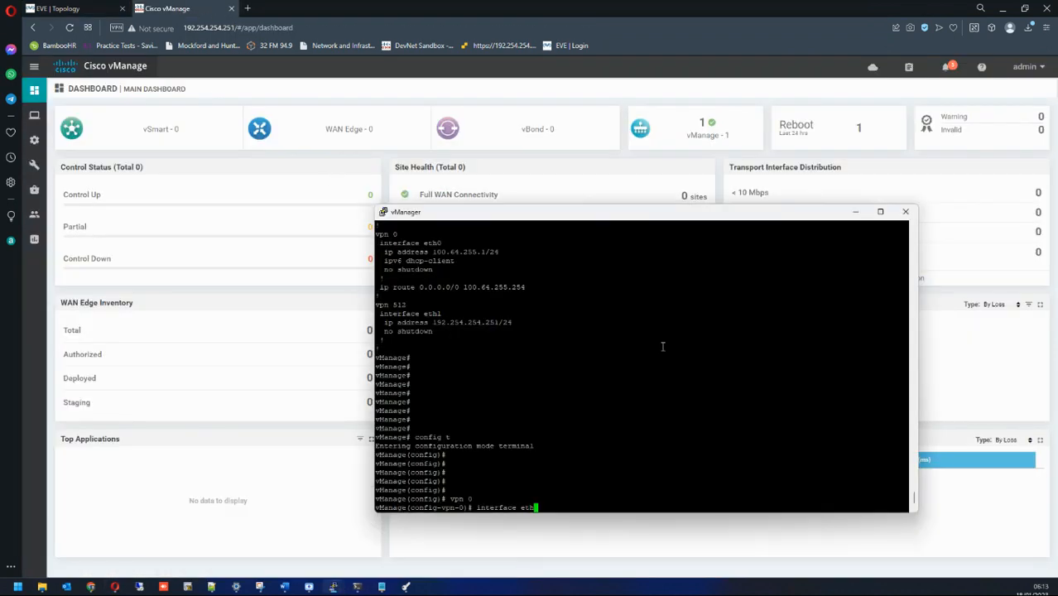
{"action": "type", "text": "1"}
{"action": "key", "text": "Return"}
Step: Give eth1 a tunnel interface with colour gold and allow-service all, and attempt a commit
{"action": "type", "text": "tunnel-interface"}
{"action": "key", "text": "Return"}
{"action": "type", "text": "coll"}
{"action": "key", "text": "Return"}
{"action": "type", "text": "color gl"}
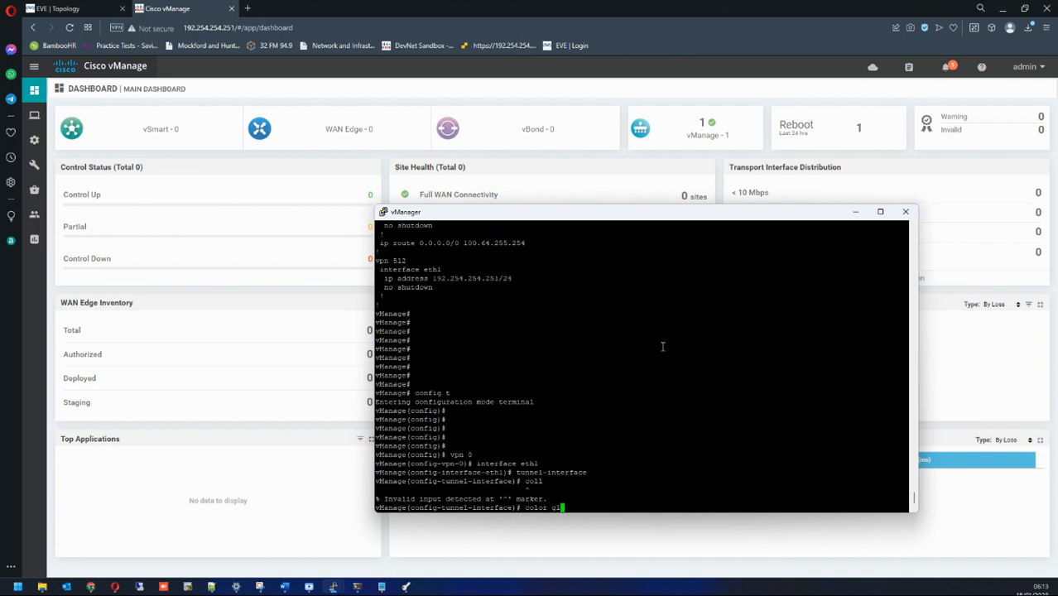
{"action": "key", "text": "BackSpace"}
{"action": "type", "text": "old"}
{"action": "key", "text": "Return"}
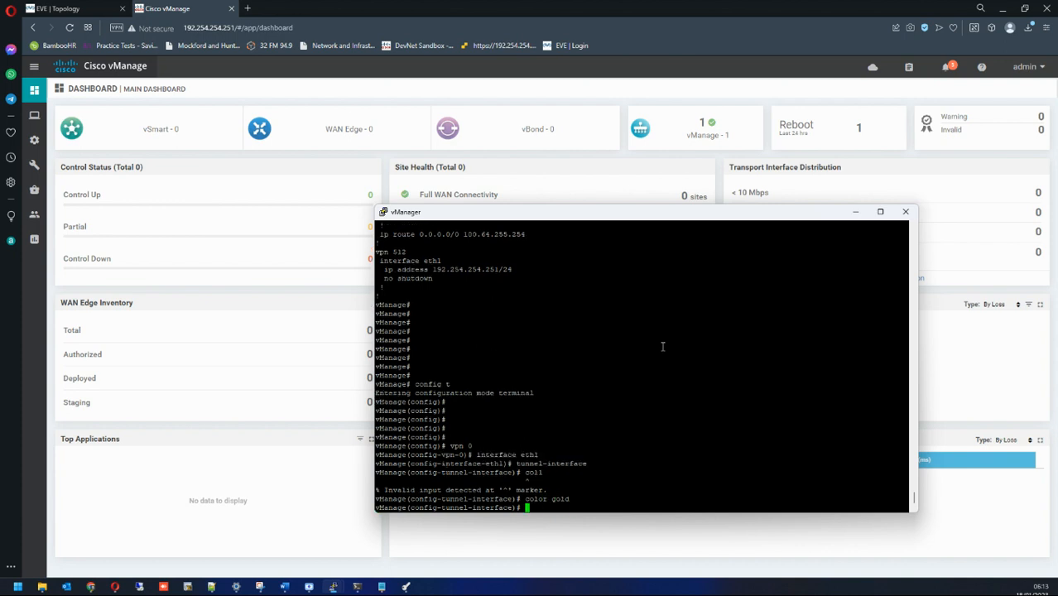
{"action": "type", "text": "enca"}
{"action": "key", "text": "Return"}
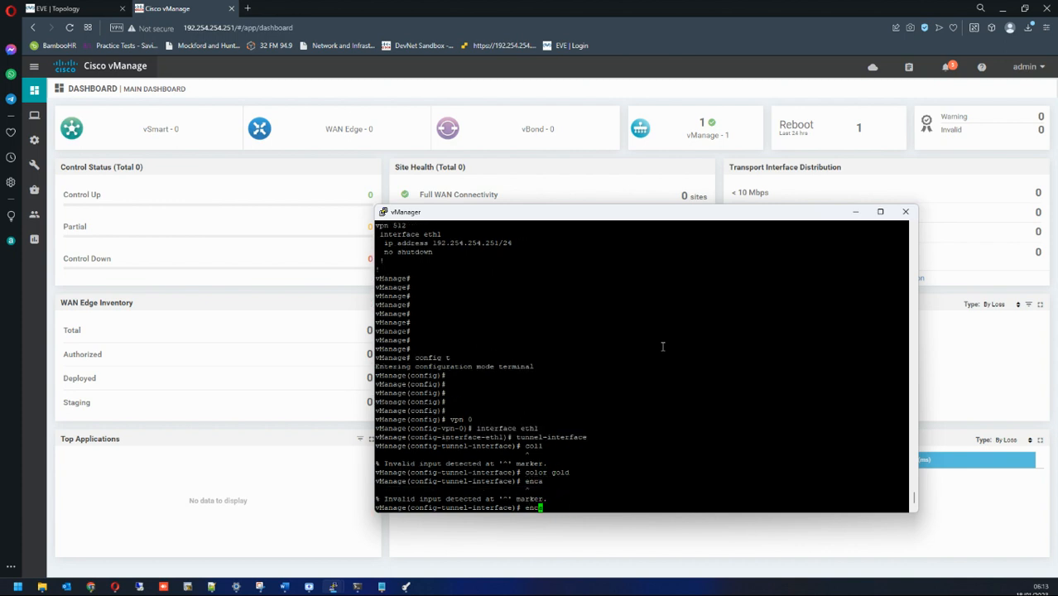
{"action": "type", "text": "allow-service all"}
{"action": "key", "text": "Return"}
{"action": "type", "text": "commit"}
{"action": "key", "text": "Return"}
Step: Try leaving with end and retry the commit, which is rejected as non-unique
{"action": "type", "text": "end"}
{"action": "key", "text": "Return"}
{"action": "key", "text": "Return"}
{"action": "key", "text": "Return"}
{"action": "key", "text": "Return"}
{"action": "type", "text": "commit"}
{"action": "key", "text": "Return"}
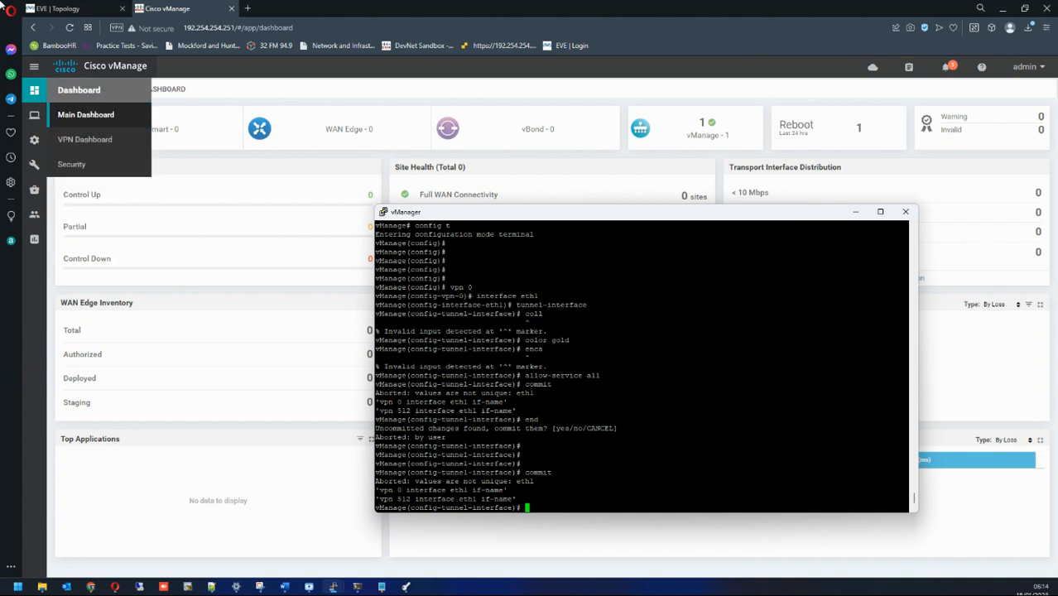
Step: Highlight the commit error showing eth1 conflicts with eth1 in VPN 512
{"action": "left_click", "coordinate": [58, 9]}
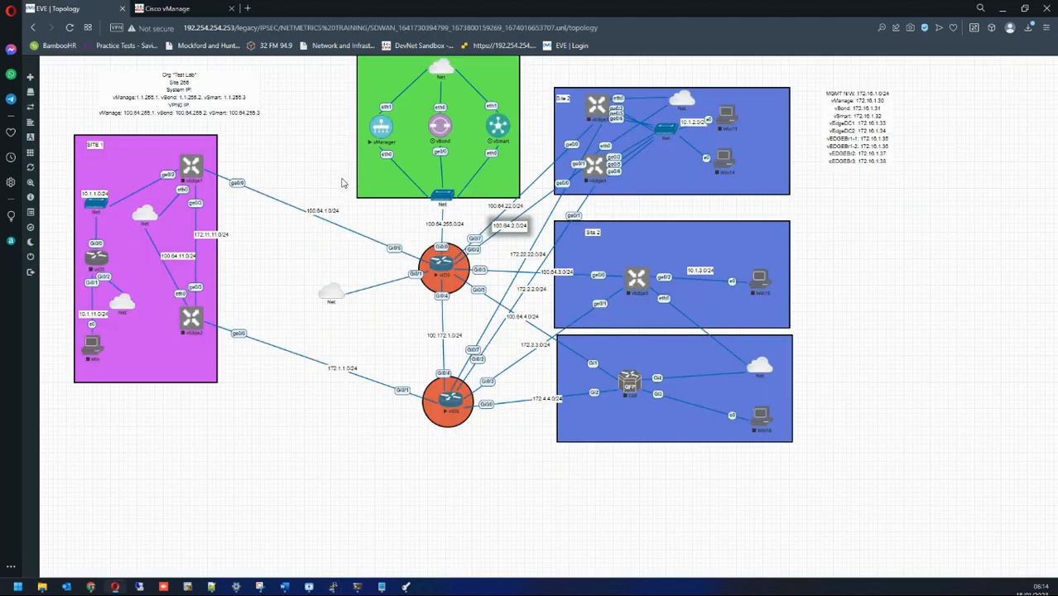
{"action": "left_click", "coordinate": [203, 9]}
{"action": "mouse_move", "coordinate": [333, 586]}
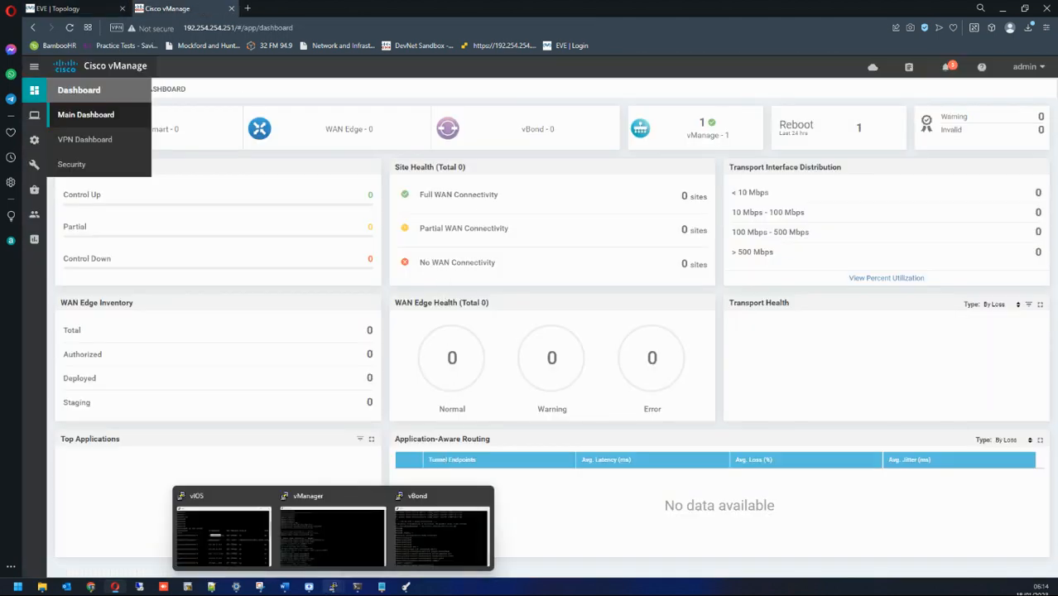
{"action": "left_click", "coordinate": [344, 546]}
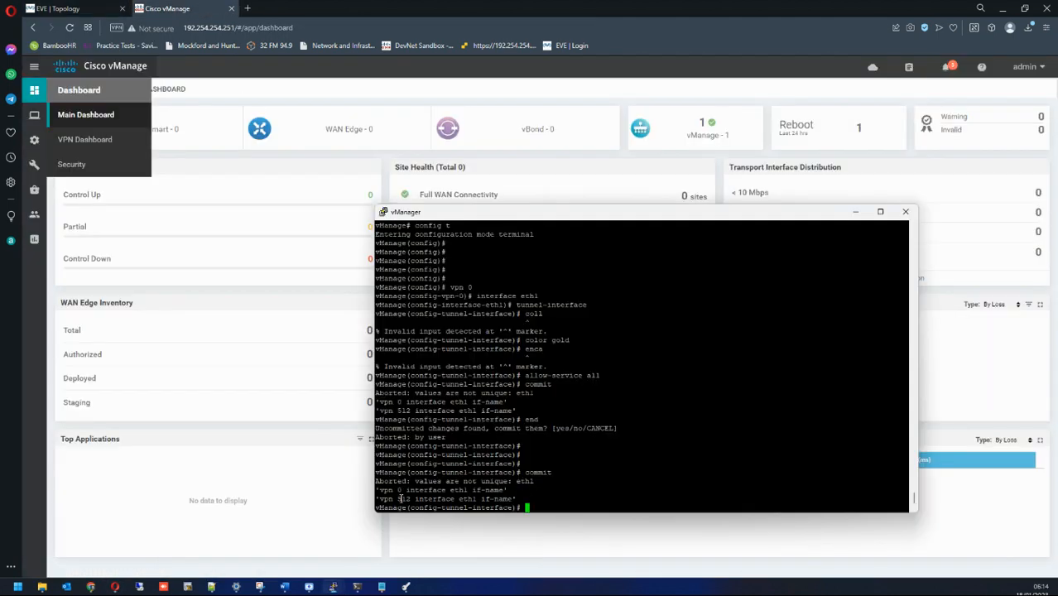
{"action": "left_click_drag", "start_coordinate": [383, 496], "coordinate": [479, 491]}
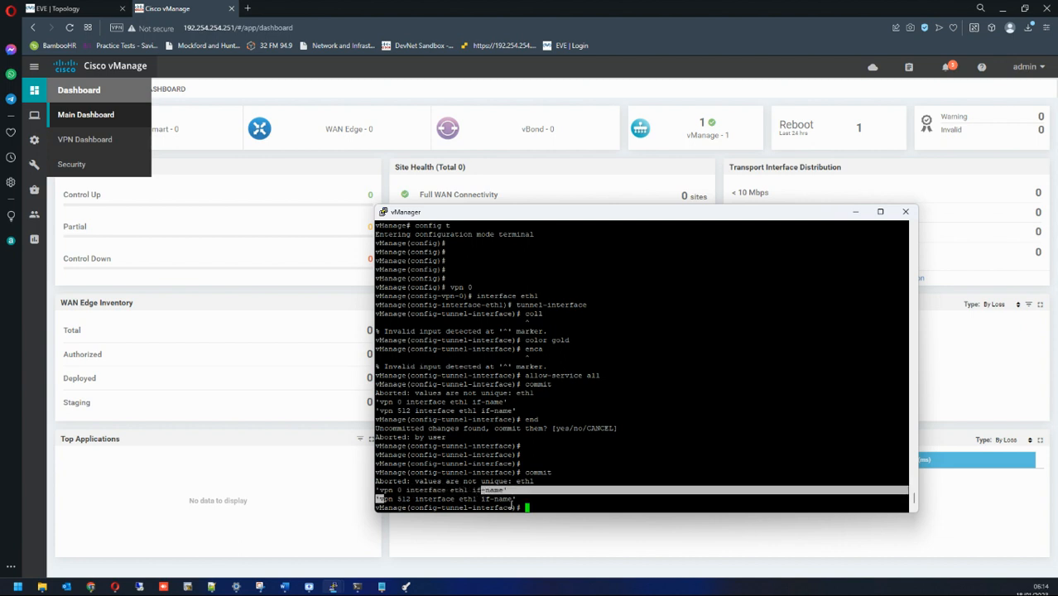
{"action": "left_click_drag", "start_coordinate": [527, 482], "coordinate": [536, 483]}
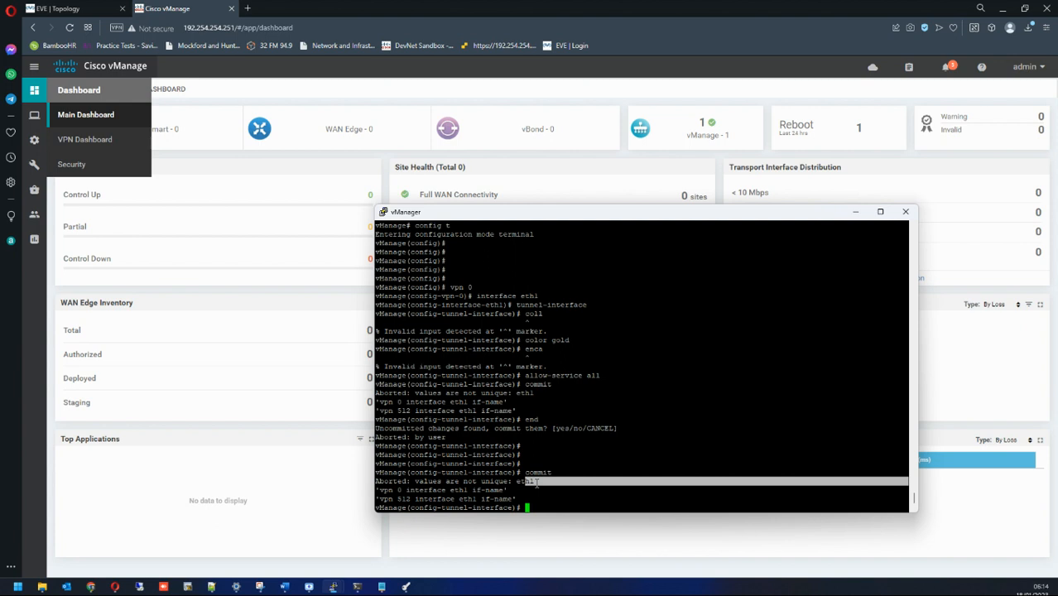
{"action": "left_click_drag", "start_coordinate": [398, 499], "coordinate": [490, 500]}
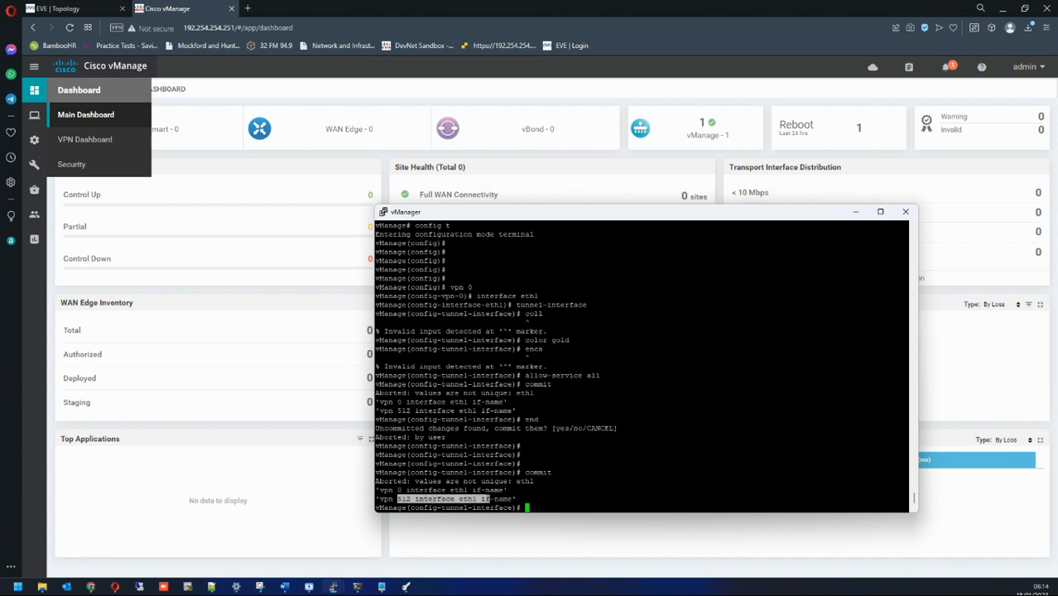
{"action": "left_click", "coordinate": [524, 494]}
Step: Exit the eth1 tunnel settings, retry the commit (fails again), and exit to the VPN 0 level
{"action": "type", "text": "exit"}
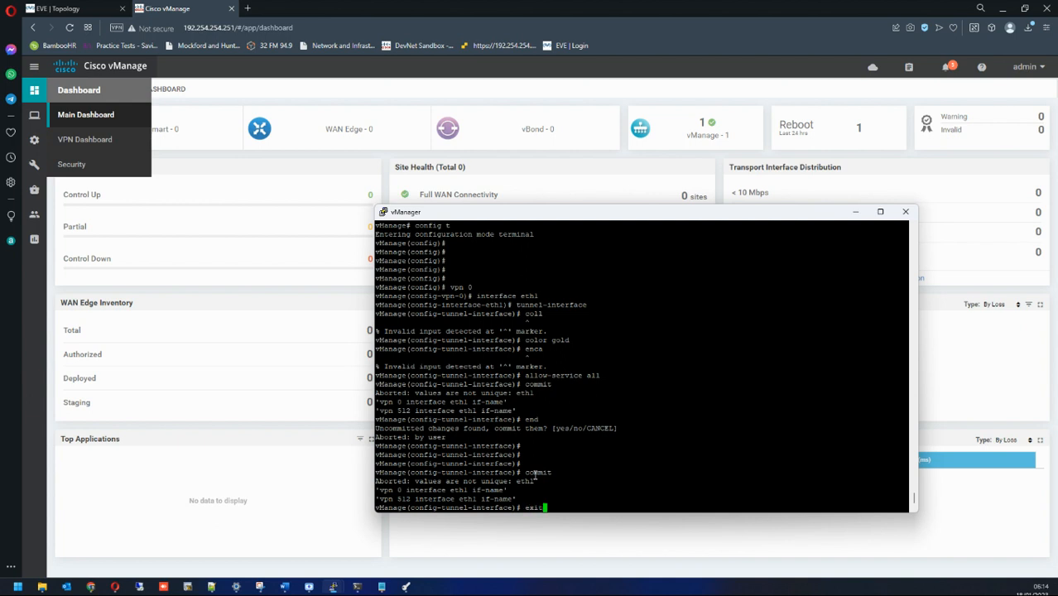
{"action": "key", "text": "Return"}
{"action": "type", "text": "commit"}
{"action": "key", "text": "Return"}
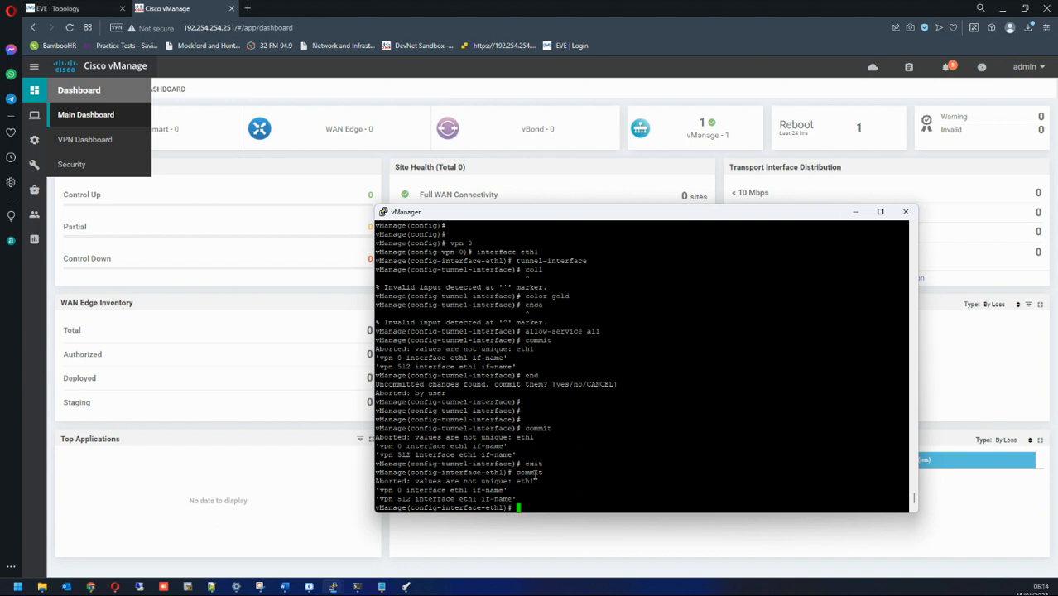
{"action": "type", "text": "inter"}
{"action": "key", "text": "Return"}
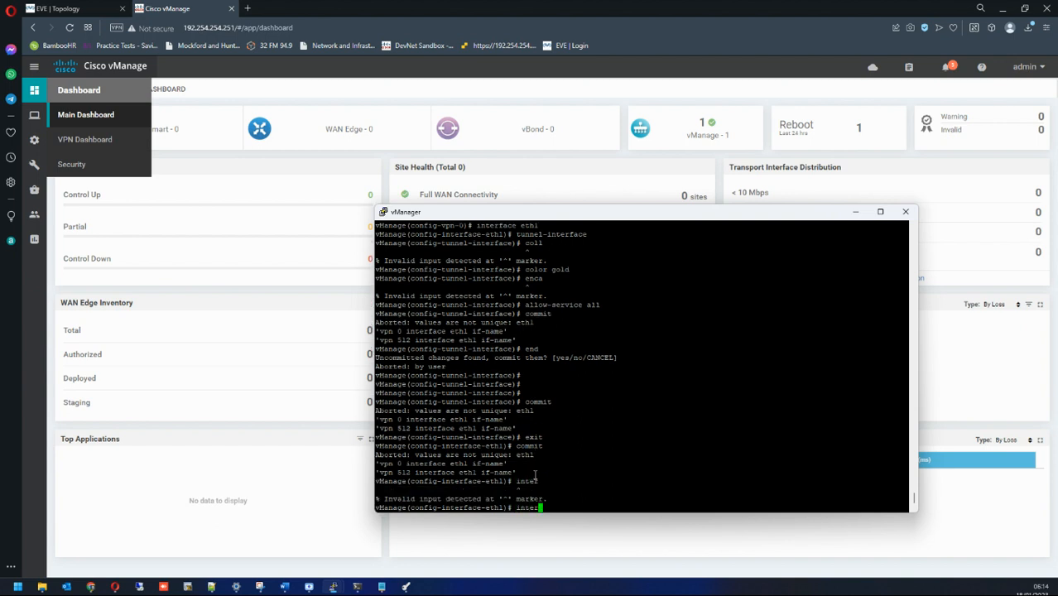
{"action": "key", "text": "BackSpace"}
{"action": "key", "text": "BackSpace"}
{"action": "key", "text": "BackSpace"}
{"action": "key", "text": "BackSpace"}
{"action": "type", "text": "exit"}
{"action": "key", "text": "Return"}
Step: Set interface eth0 as a tunnel interface with allow-service all and colour gold, and attempt a commit
{"action": "type", "text": "in"}
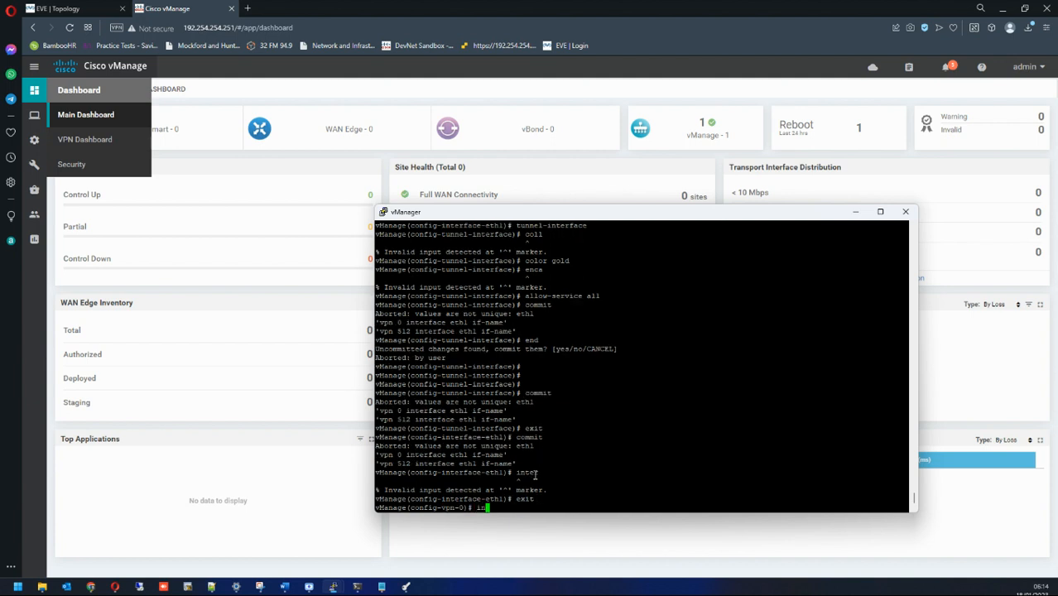
{"action": "type", "text": "terface eth0"}
{"action": "key", "text": "Return"}
{"action": "type", "text": "ip address"}
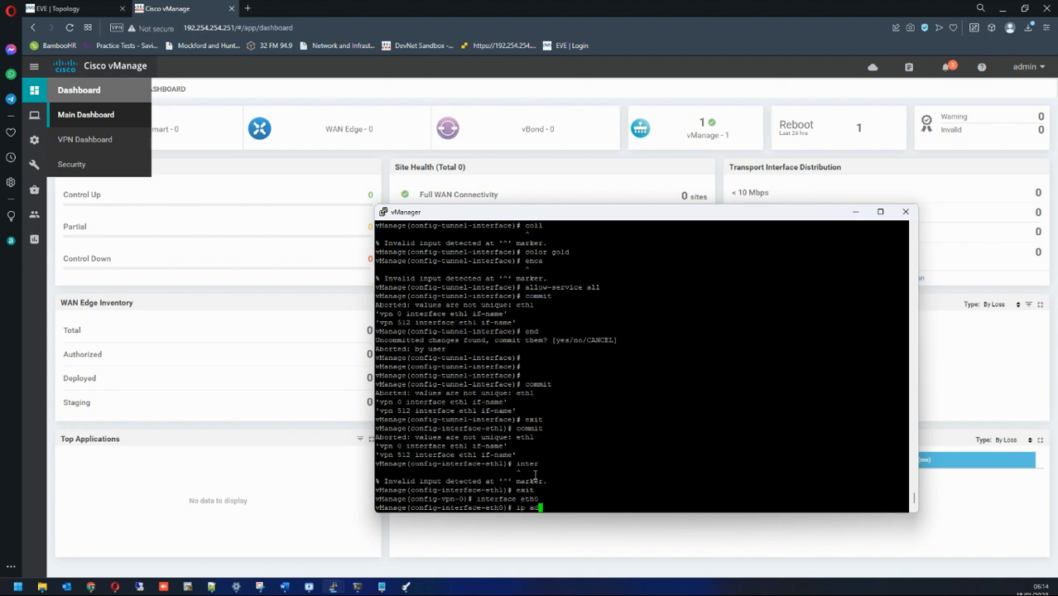
{"action": "key", "text": "BackSpace"}
{"action": "key", "text": "BackSpace"}
{"action": "key", "text": "BackSpace"}
{"action": "key", "text": "BackSpace"}
{"action": "key", "text": "BackSpace"}
{"action": "key", "text": "BackSpace"}
{"action": "key", "text": "BackSpace"}
{"action": "key", "text": "BackSpace"}
{"action": "key", "text": "BackSpace"}
{"action": "key", "text": "BackSpace"}
{"action": "key", "text": "BackSpace"}
{"action": "type", "text": "tunn"}
{"action": "key", "text": "Tab"}
{"action": "key", "text": "Return"}
{"action": "type", "text": "allow-service all"}
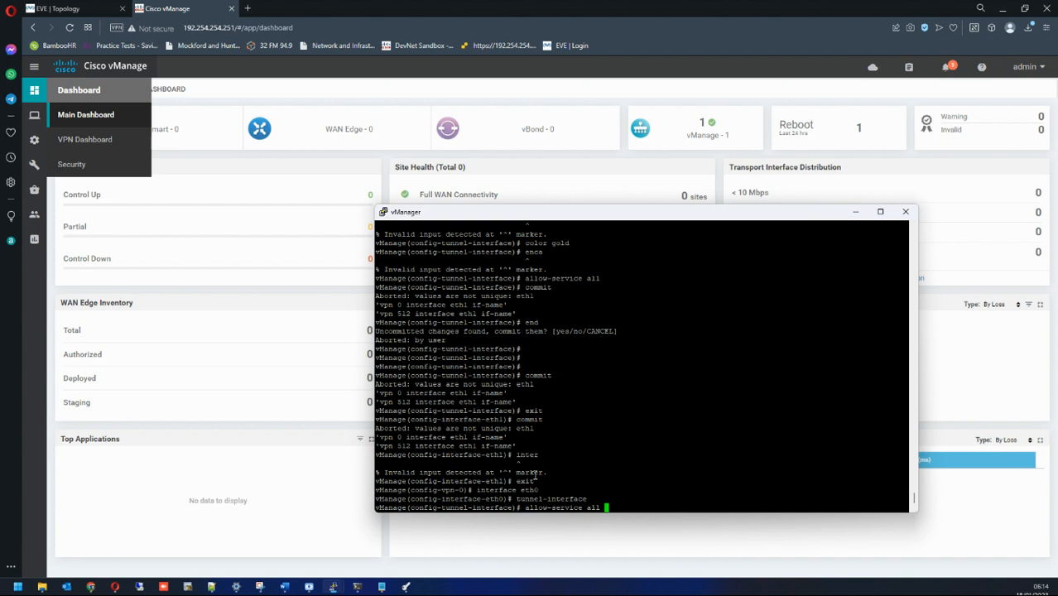
{"action": "key", "text": "Return"}
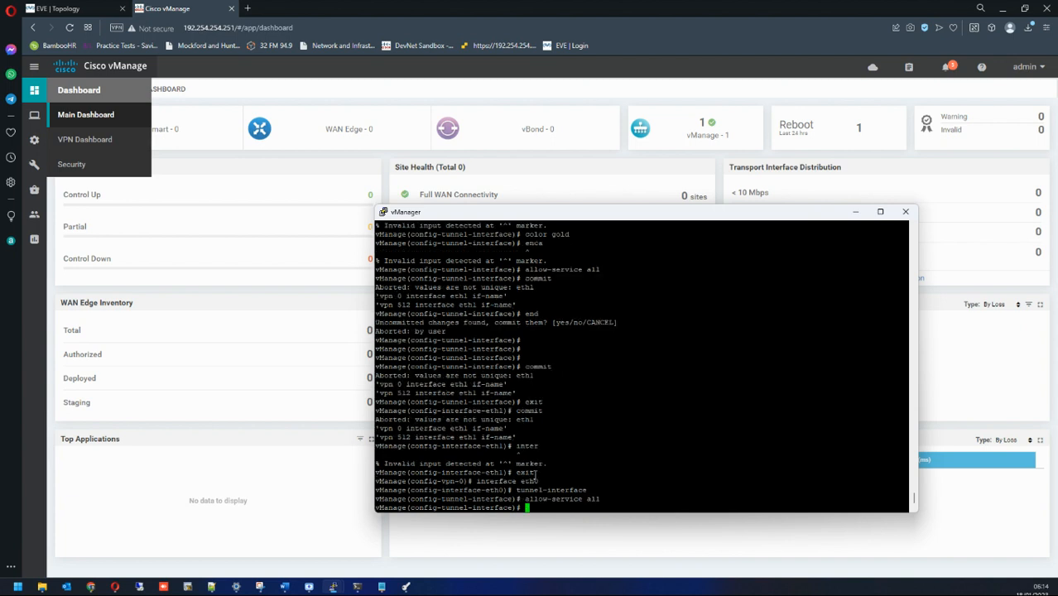
{"action": "type", "text": "color gold"}
{"action": "key", "text": "Return"}
{"action": "type", "text": "co"}
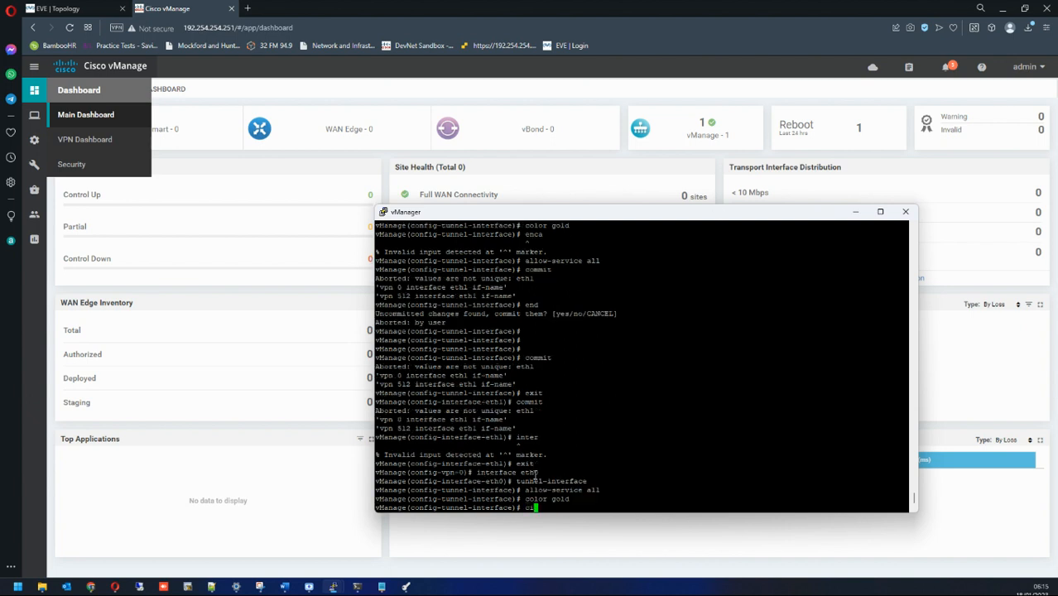
{"action": "type", "text": "mmit"}
{"action": "key", "text": "Return"}
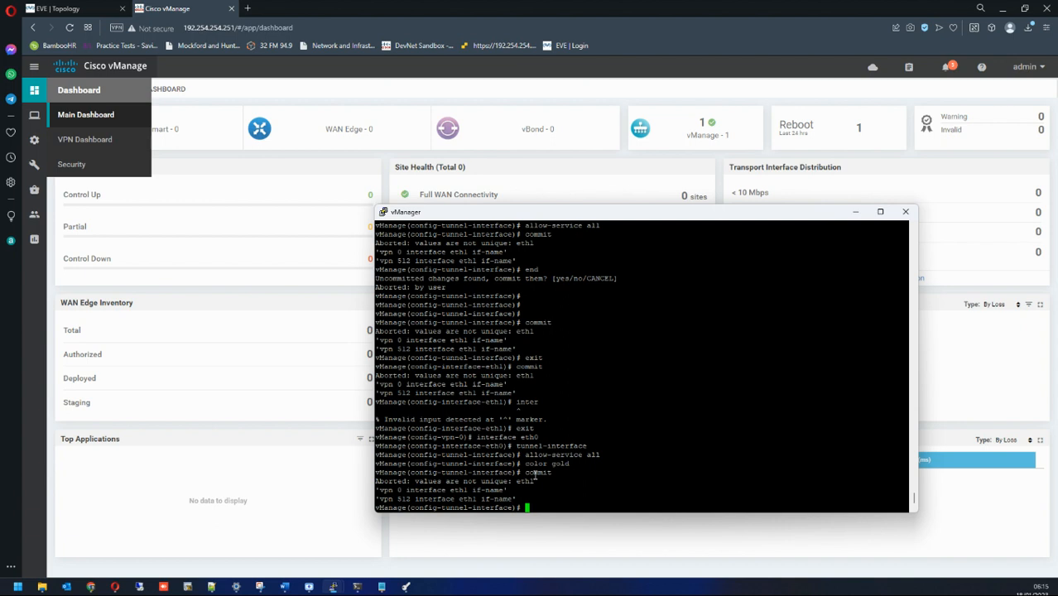
Step: Leave configuration answering no to discard uncommitted changes, then re-enter config t
{"action": "type", "text": "do"}
{"action": "key", "text": "BackSpace"}
{"action": "key", "text": "BackSpace"}
{"action": "key", "text": "BackSpace"}
{"action": "type", "text": "end"}
{"action": "key", "text": "Return"}
{"action": "key", "text": "Return"}
{"action": "key", "text": "Return"}
{"action": "key", "text": "Return"}
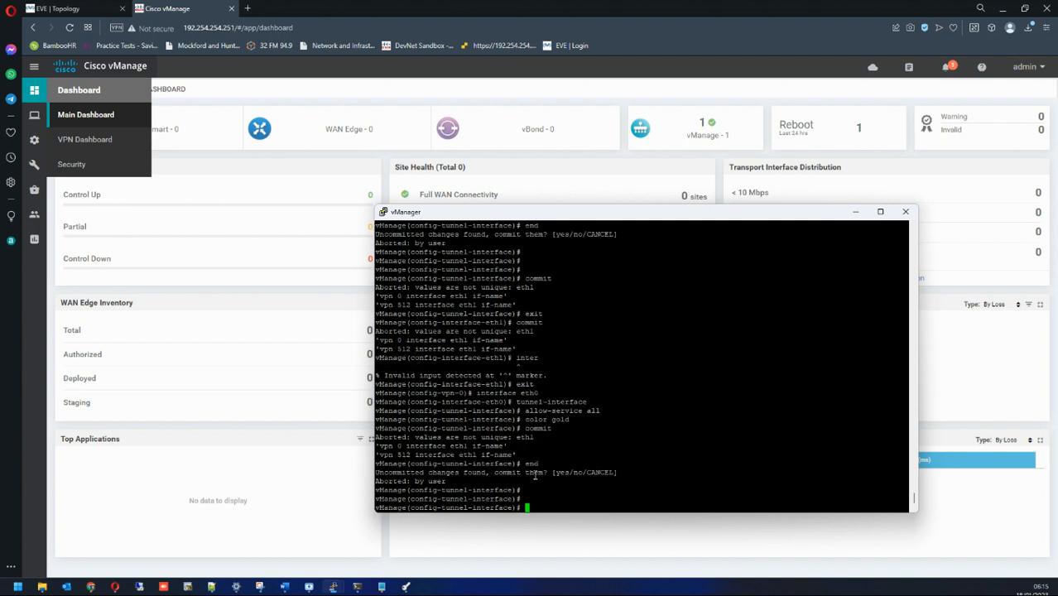
{"action": "type", "text": "end"}
{"action": "key", "text": "Return"}
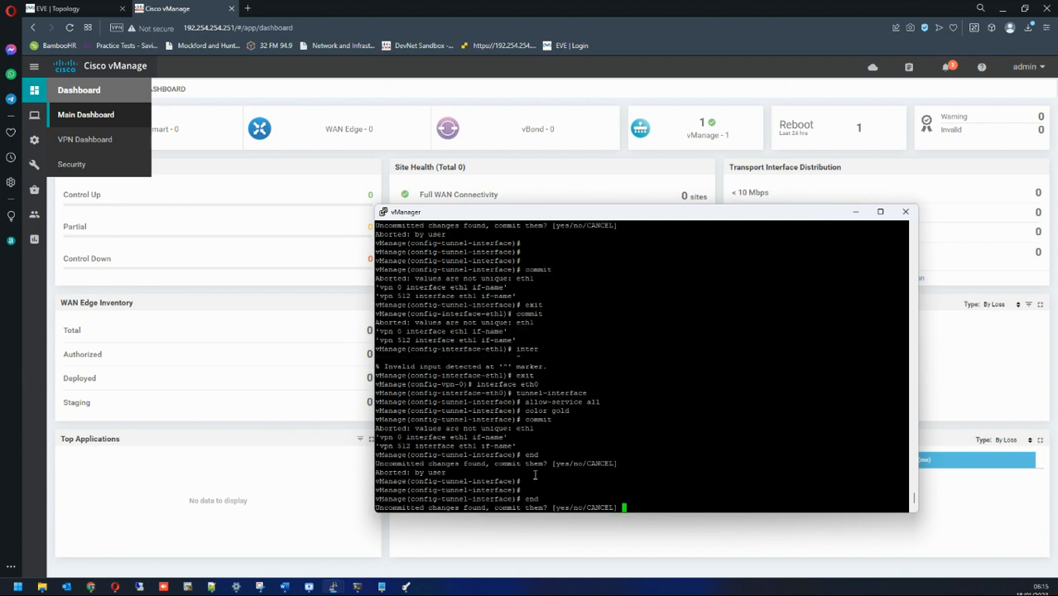
{"action": "type", "text": "no"}
{"action": "key", "text": "Return"}
{"action": "key", "text": "Return"}
{"action": "key", "text": "Return"}
{"action": "key", "text": "Return"}
{"action": "type", "text": "config t"}
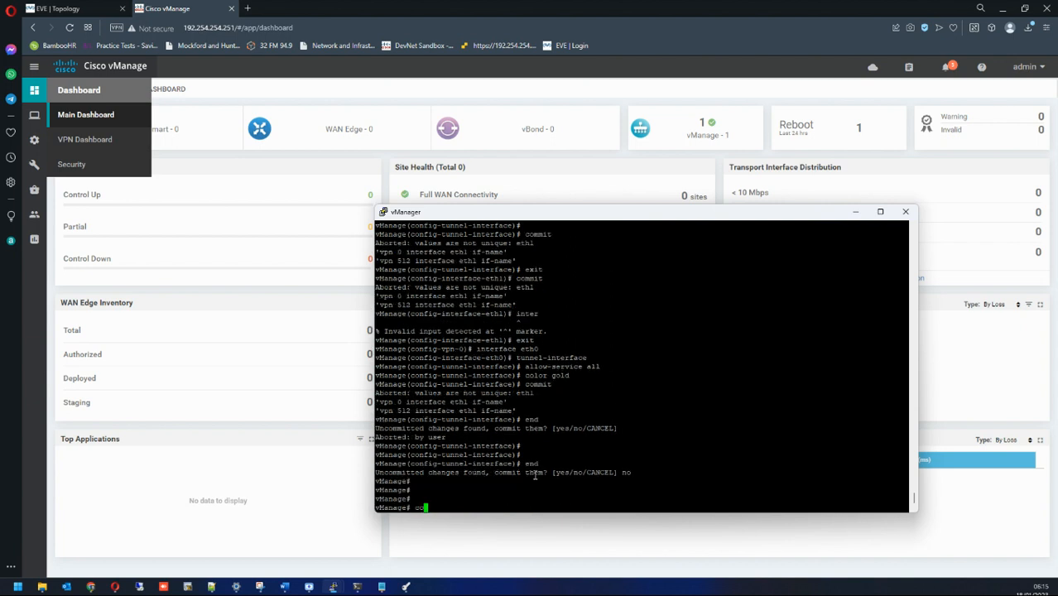
{"action": "key", "text": "Return"}
{"action": "key", "text": "Return"}
{"action": "type", "text": "v"}
{"action": "key", "text": "BackSpace"}
Step: Confirm no changes are pending, then enter interface eth0 under VPN 0 after checking the topology
{"action": "type", "text": "commit"}
{"action": "key", "text": "Return"}
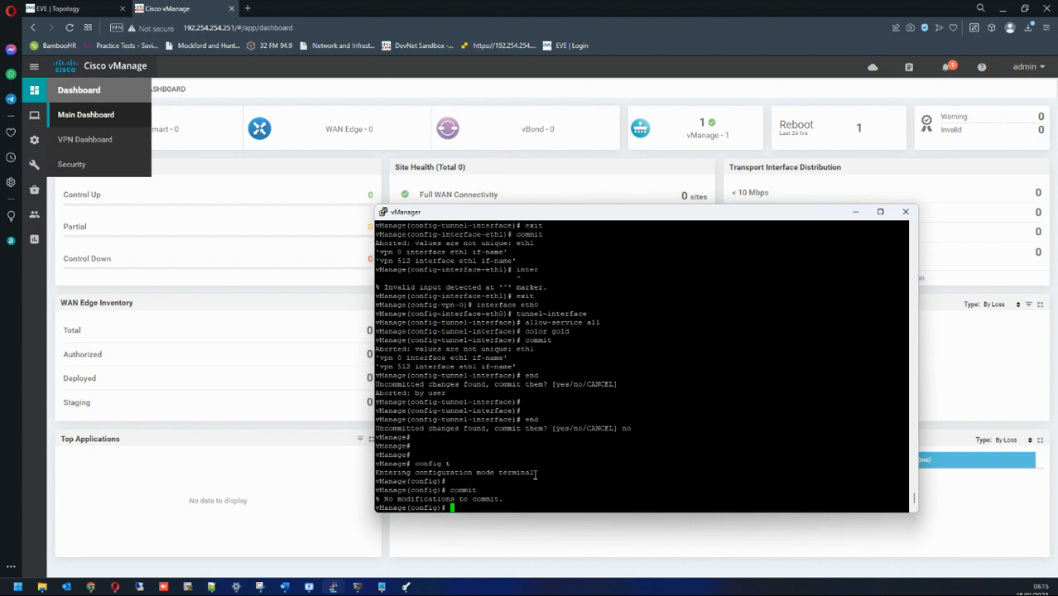
{"action": "type", "text": "vpn 0"}
{"action": "key", "text": "Return"}
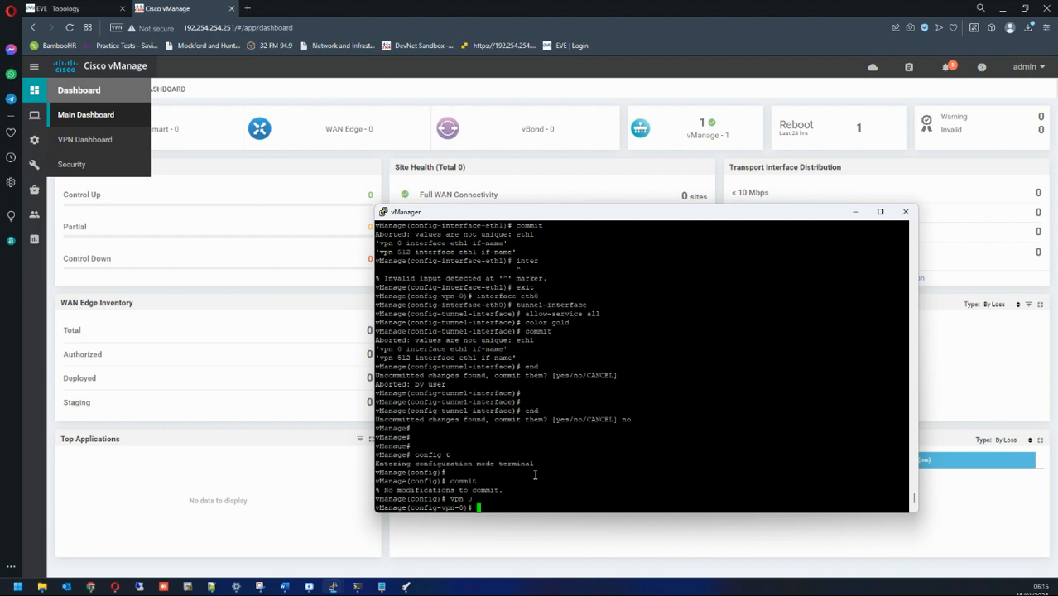
{"action": "type", "text": "interface eth0"}
{"action": "left_click", "coordinate": [58, 9]}
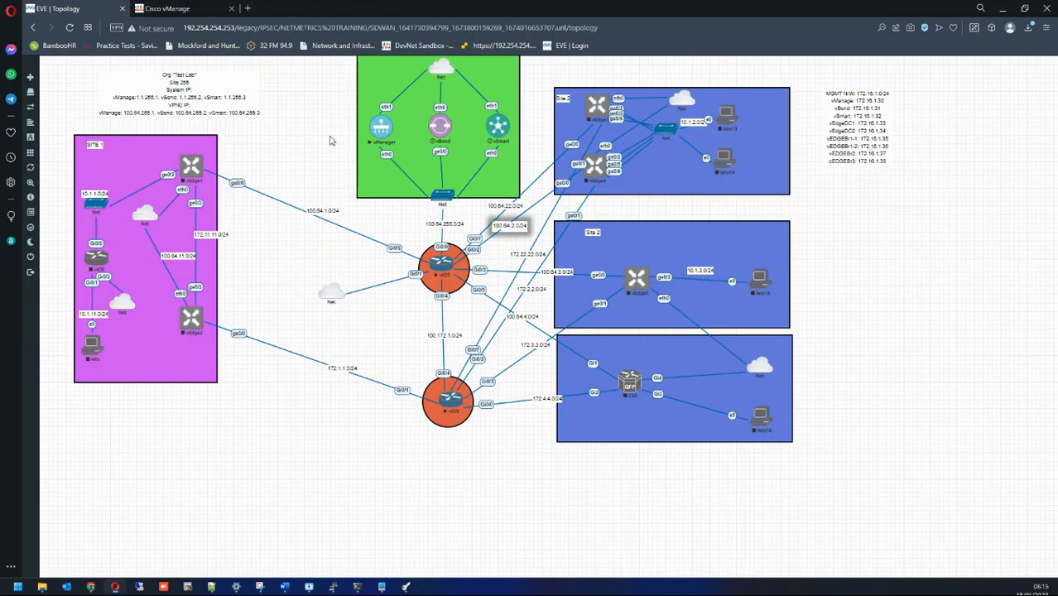
{"action": "left_click", "coordinate": [182, 8]}
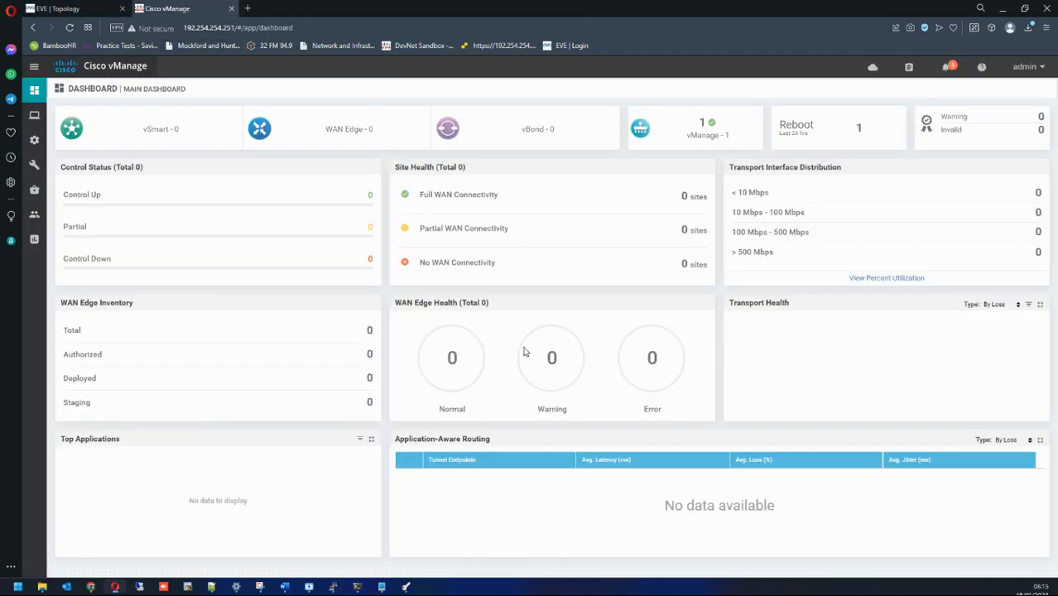
{"action": "mouse_move", "coordinate": [333, 585]}
{"action": "left_click", "coordinate": [343, 540]}
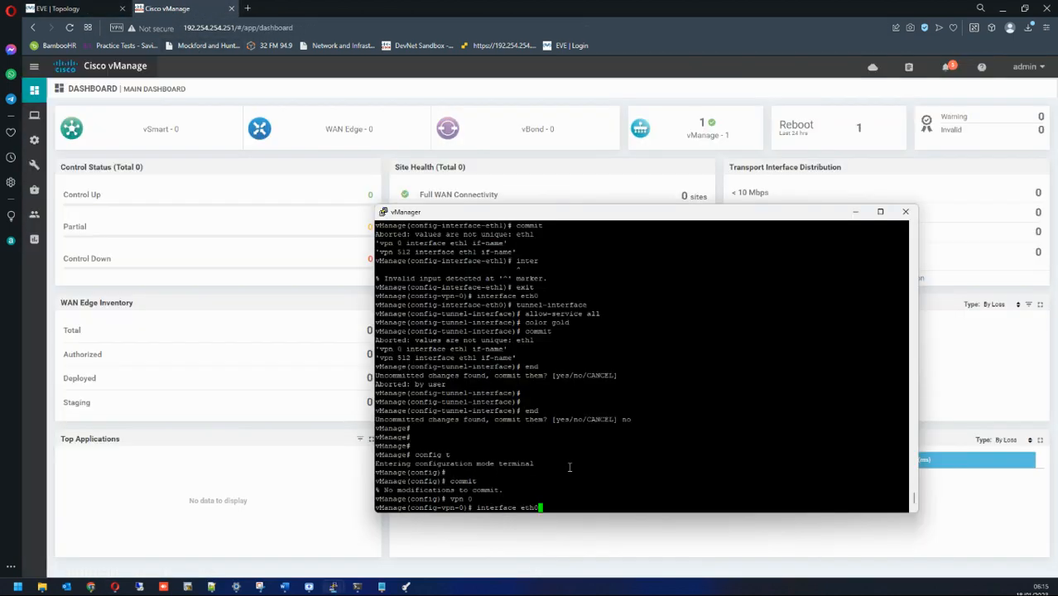
{"action": "key", "text": "Return"}
Step: Give eth0 a tunnel interface with allow-service all and colour gold, and commit it
{"action": "type", "text": "tunnel-interface"}
{"action": "key", "text": "Return"}
{"action": "type", "text": "a"}
{"action": "key", "text": "Tab"}
{"action": "type", "text": "all"}
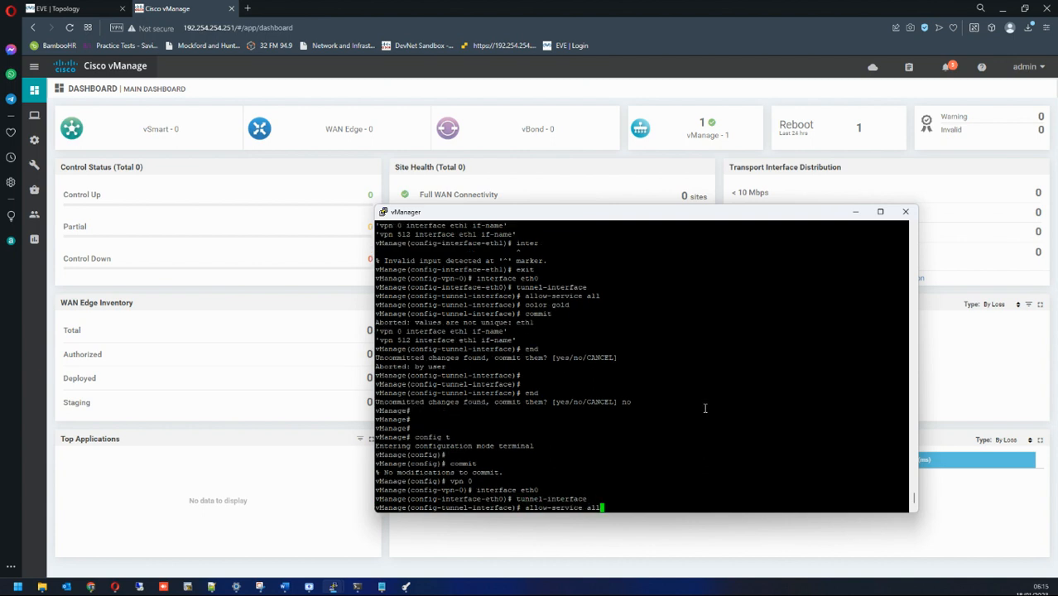
{"action": "key", "text": "Return"}
{"action": "type", "text": "color gold"}
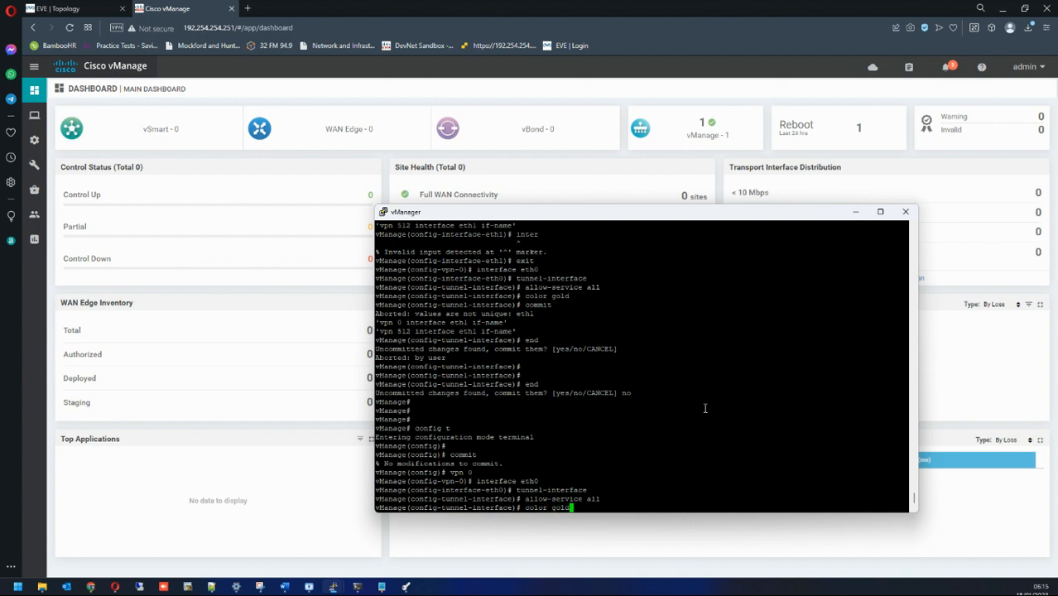
{"action": "key", "text": "Return"}
{"action": "type", "text": "commit"}
{"action": "key", "text": "Return"}
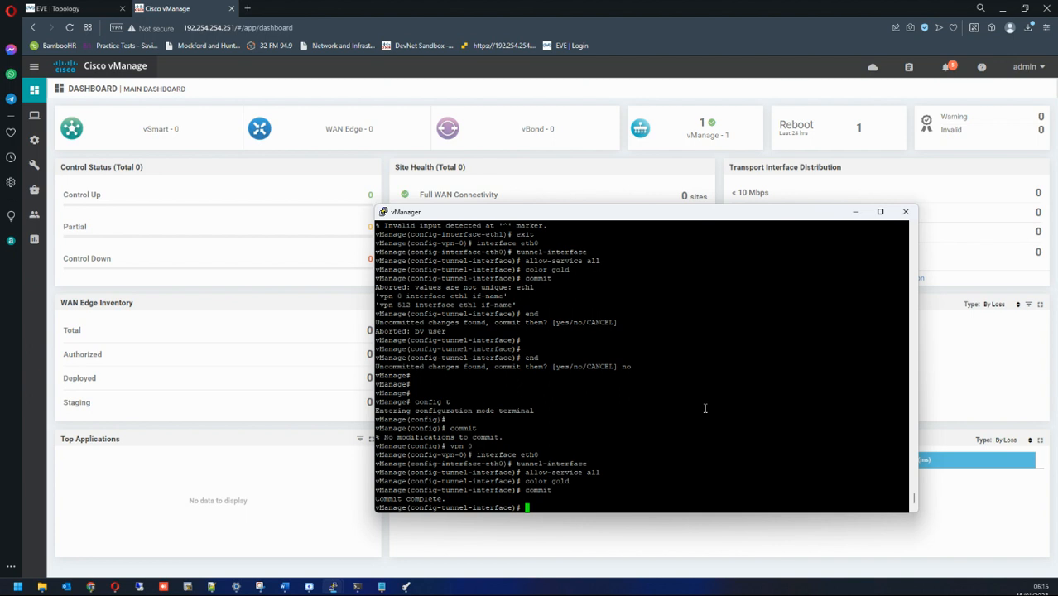
Step: Exit config, review the vpn 0 tunnel settings in sh run, then minimize PuTTY
{"action": "type", "text": "end"}
{"action": "key", "text": "Return"}
{"action": "key", "text": "Return"}
{"action": "key", "text": "Return"}
{"action": "key", "text": "Return"}
{"action": "key", "text": "Return"}
{"action": "key", "text": "Return"}
{"action": "key", "text": "Return"}
{"action": "key", "text": "Return"}
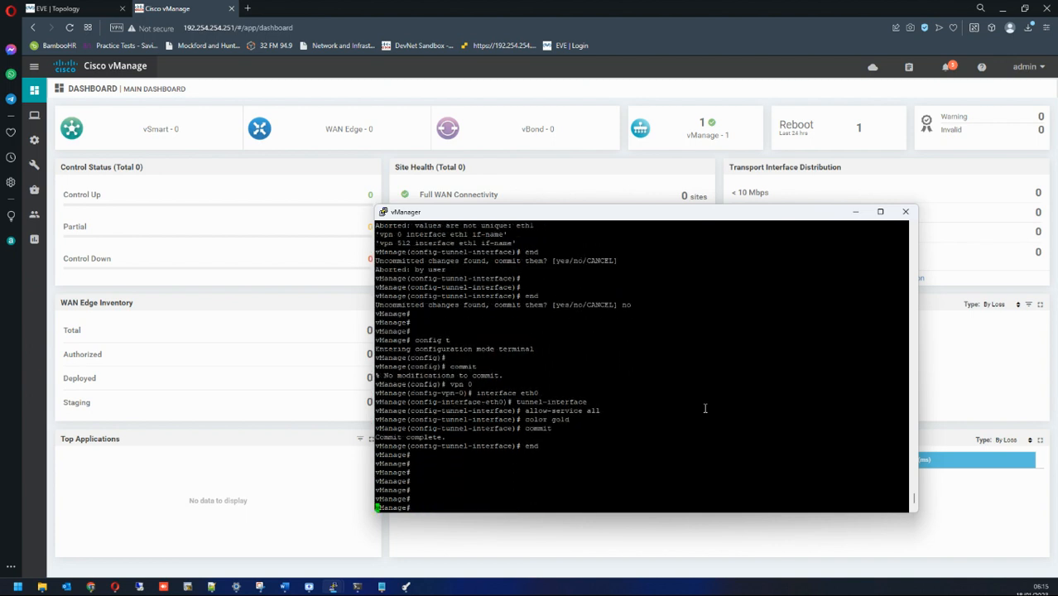
{"action": "key", "text": "Return"}
{"action": "key", "text": "Return"}
{"action": "key", "text": "Return"}
{"action": "key", "text": "Return"}
{"action": "key", "text": "Return"}
{"action": "type", "text": "sh run"}
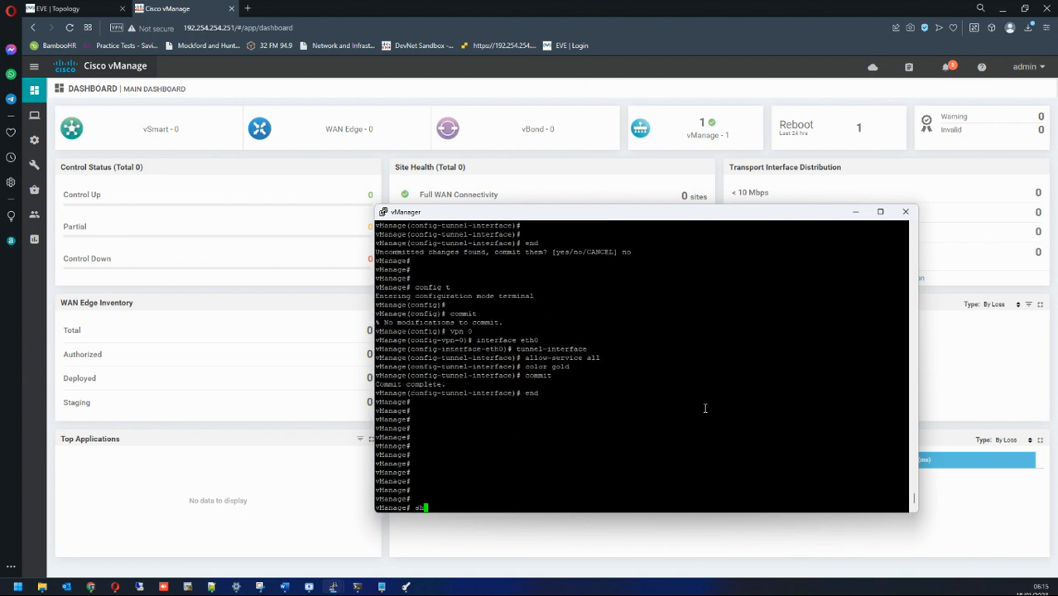
{"action": "key", "text": "Return"}
{"action": "key", "text": "space"}
{"action": "key", "text": "space"}
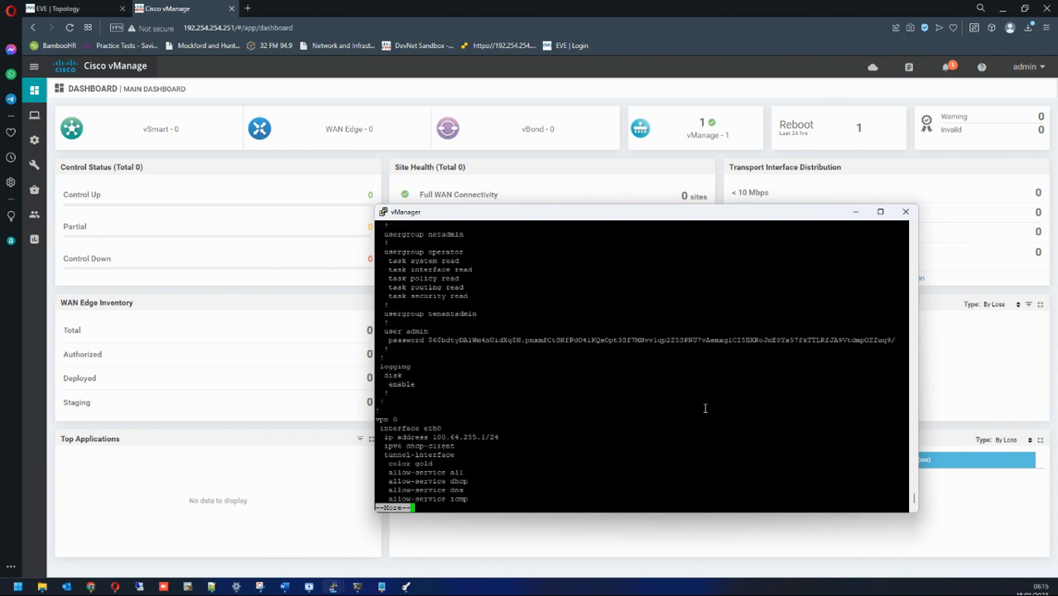
{"action": "left_click_drag", "start_coordinate": [388, 278], "coordinate": [488, 376]}
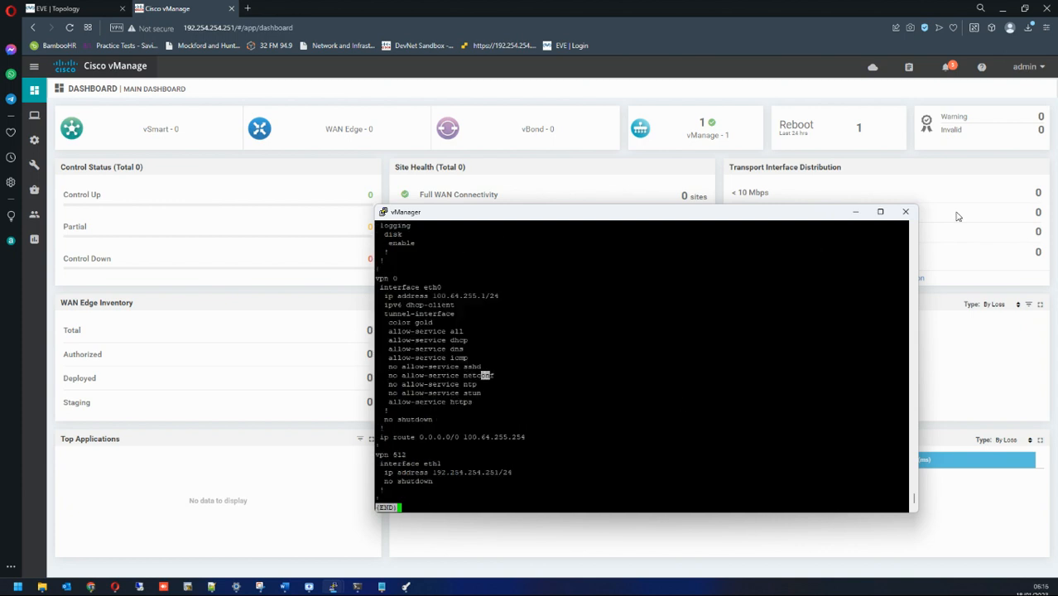
{"action": "left_click", "coordinate": [853, 212]}
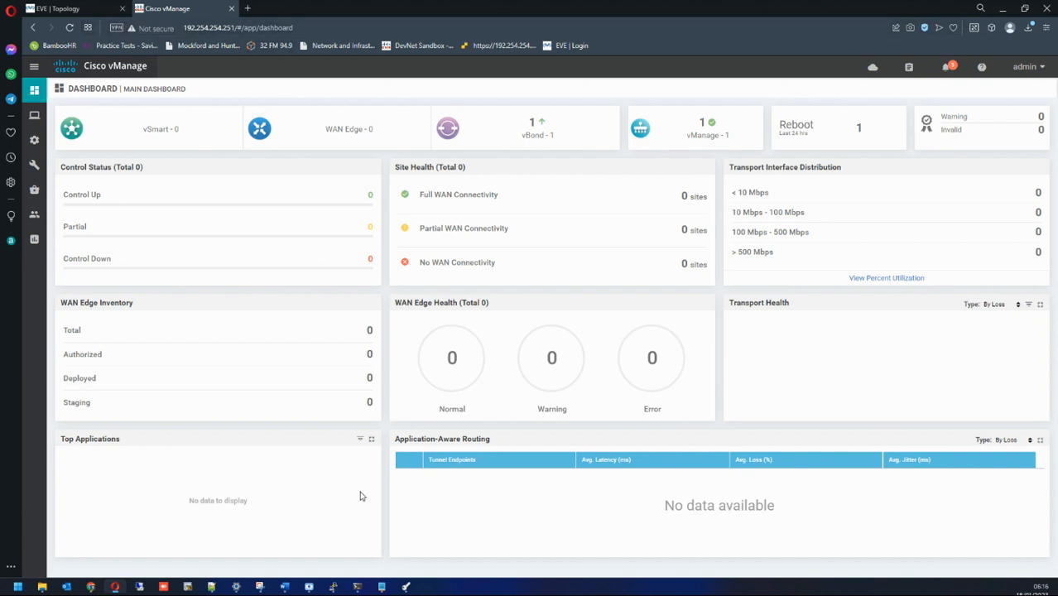
Step: Open the vSmart node's console from the lab topology and set the admin password
{"action": "mouse_move", "coordinate": [348, 589]}
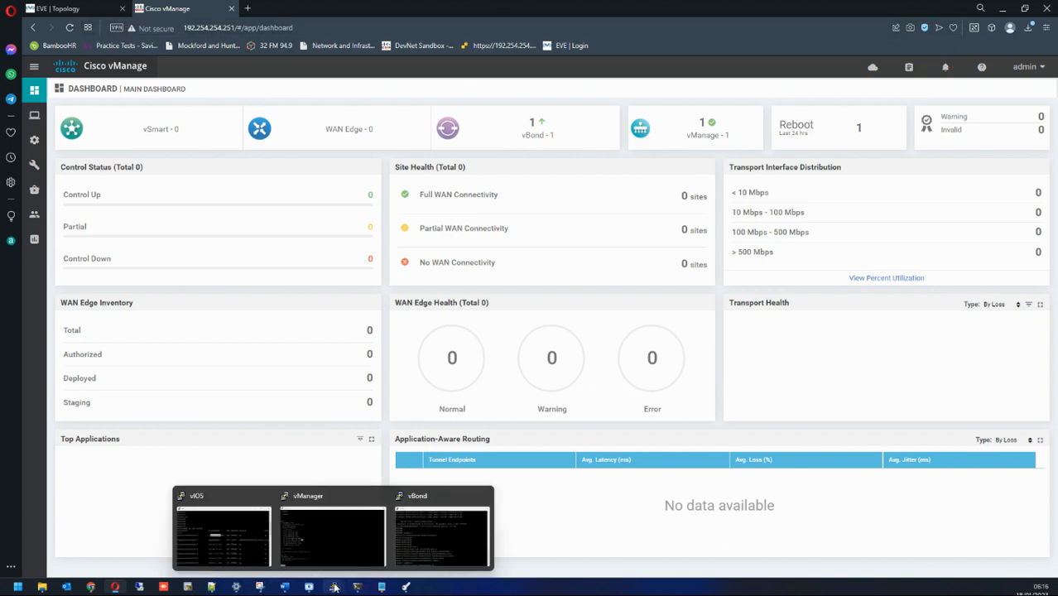
{"action": "left_click", "coordinate": [58, 9]}
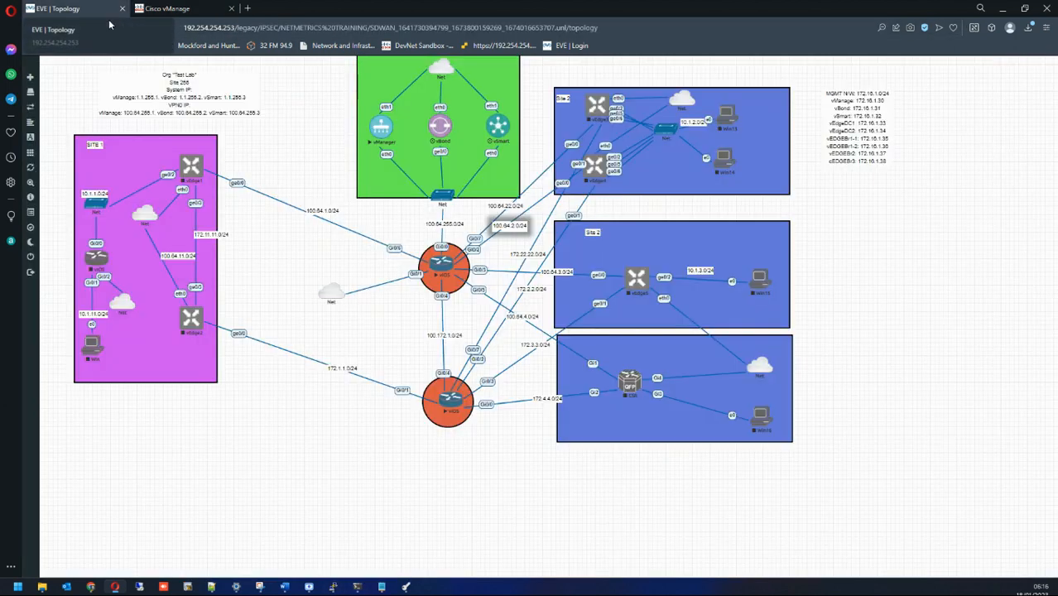
{"action": "left_click", "coordinate": [497, 128]}
{"action": "left_click", "coordinate": [557, 99]}
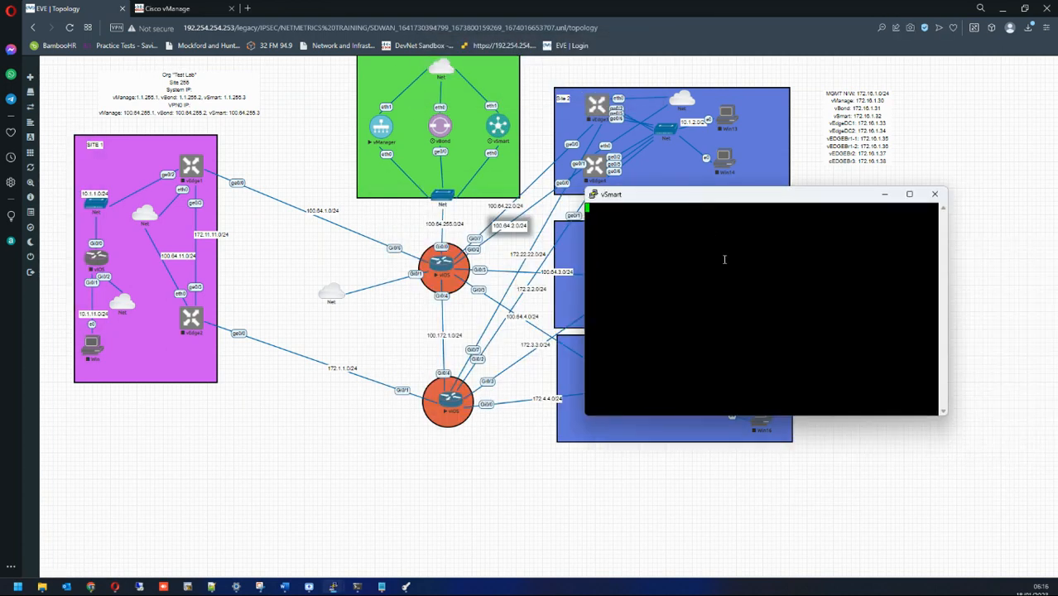
{"action": "key", "text": "Return"}
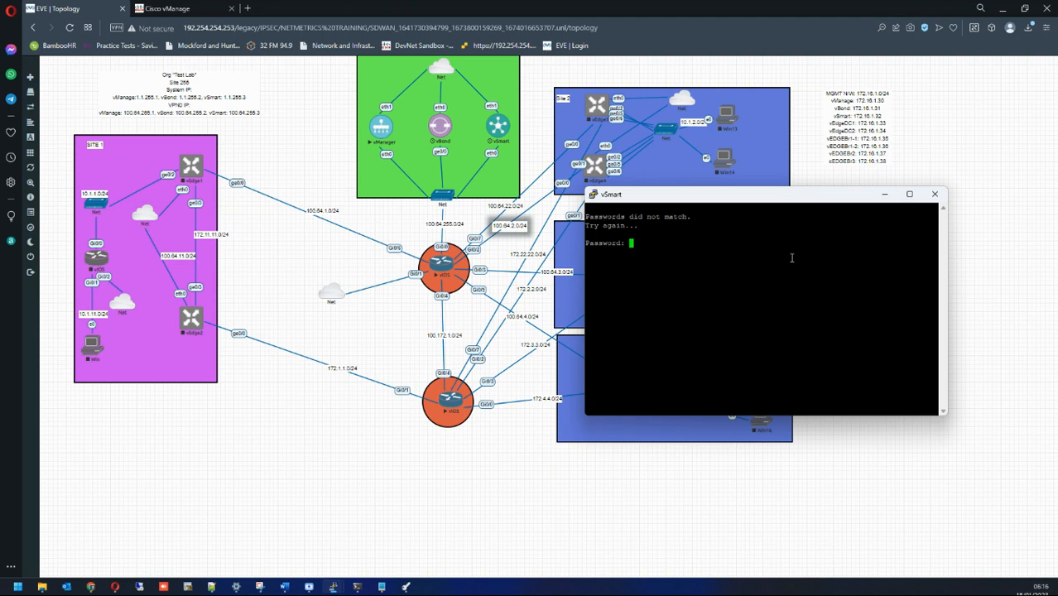
{"action": "key", "text": "Return"}
{"action": "key", "text": "Return"}
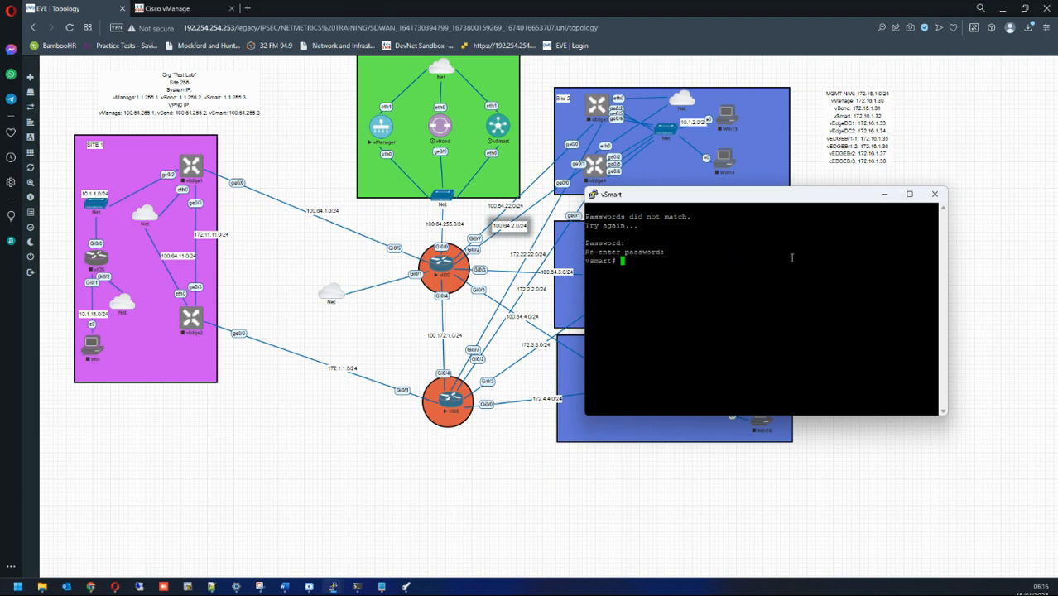
{"action": "type", "text": "config t"}
Step: Under system, set site-id 255, host-name vSmart and vbond 100.64.255.2
{"action": "key", "text": "Return"}
{"action": "key", "text": "Return"}
{"action": "type", "text": "system"}
{"action": "key", "text": "Return"}
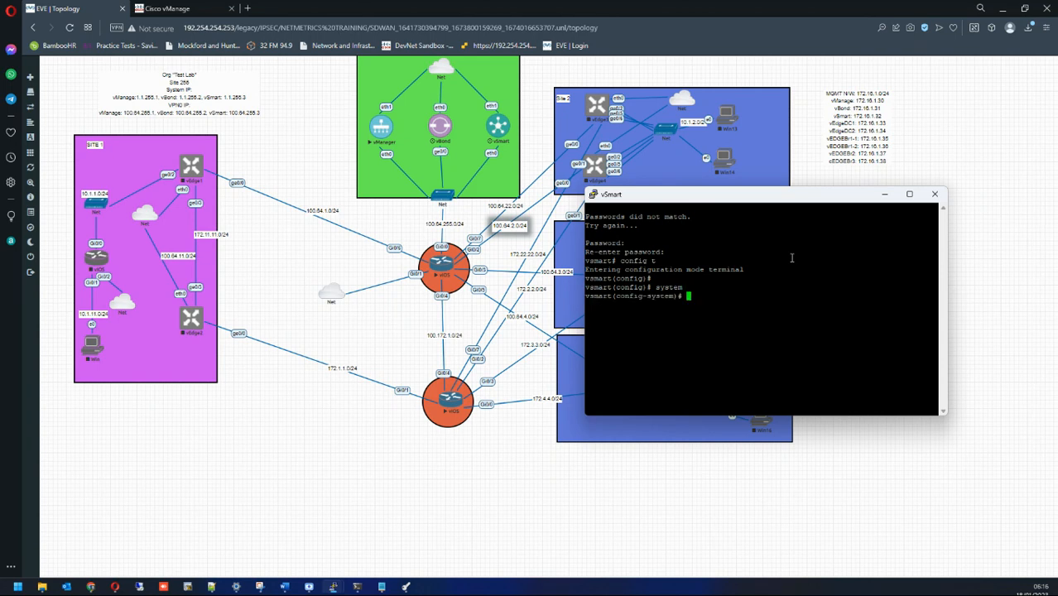
{"action": "type", "text": "site-id 255"}
{"action": "key", "text": "Return"}
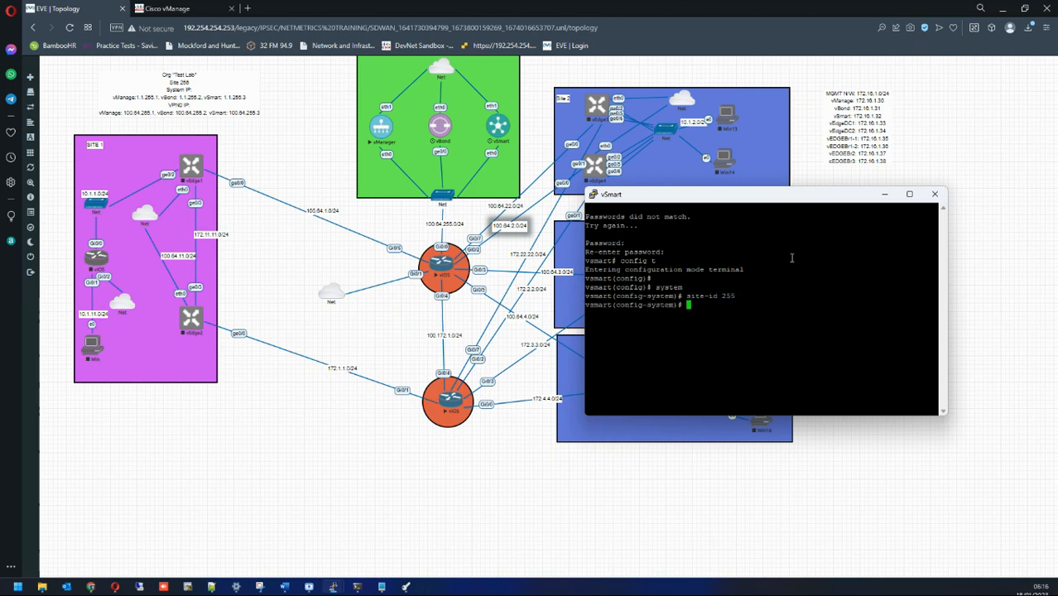
{"action": "type", "text": "host-name "}
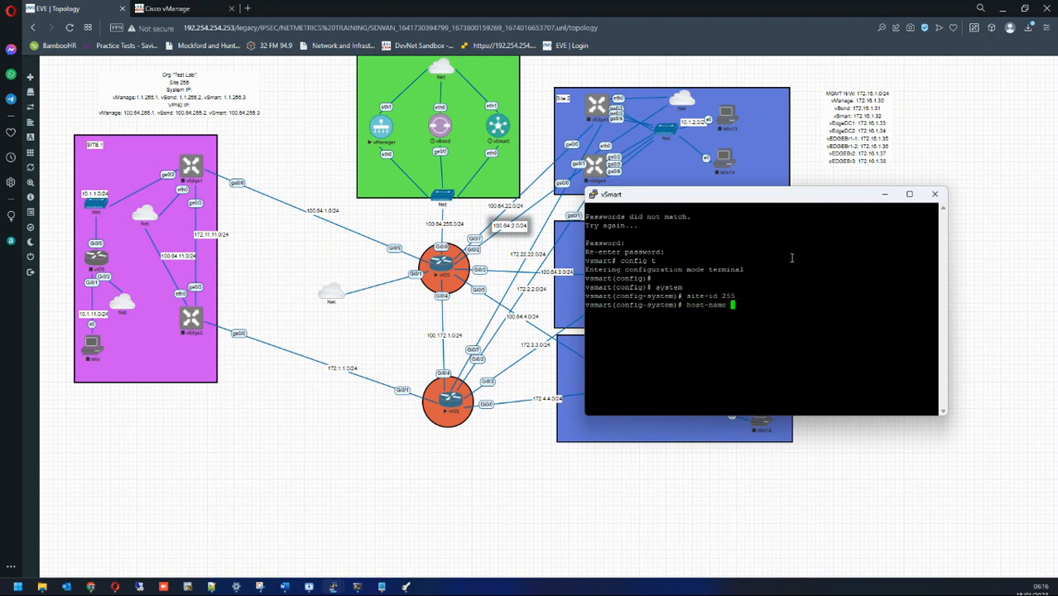
{"action": "type", "text": "vSmart"}
{"action": "key", "text": "Return"}
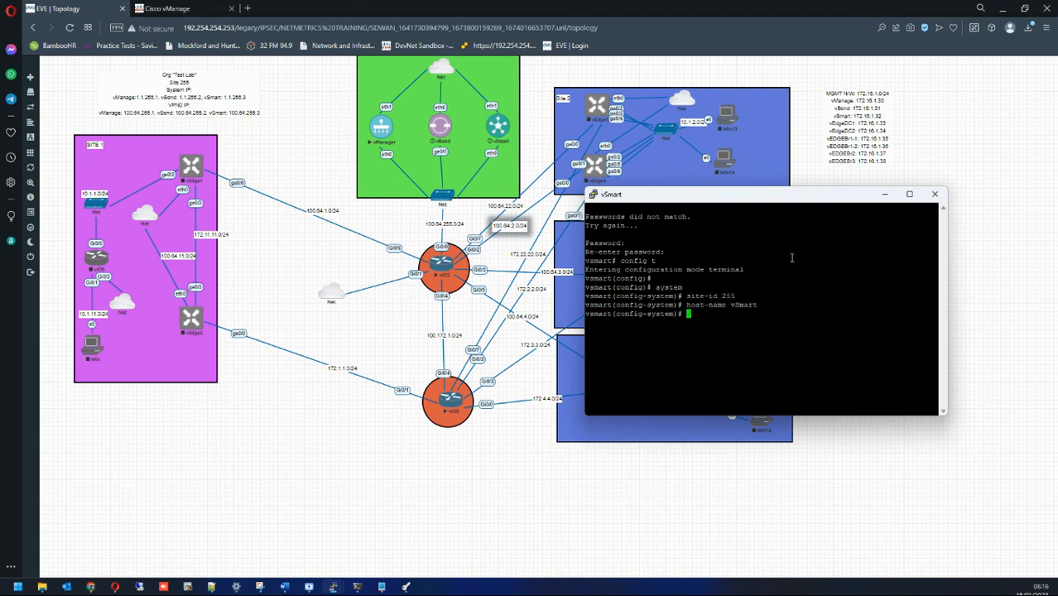
{"action": "type", "text": "vbond 190.64.255.2"}
{"action": "key", "text": "Return"}
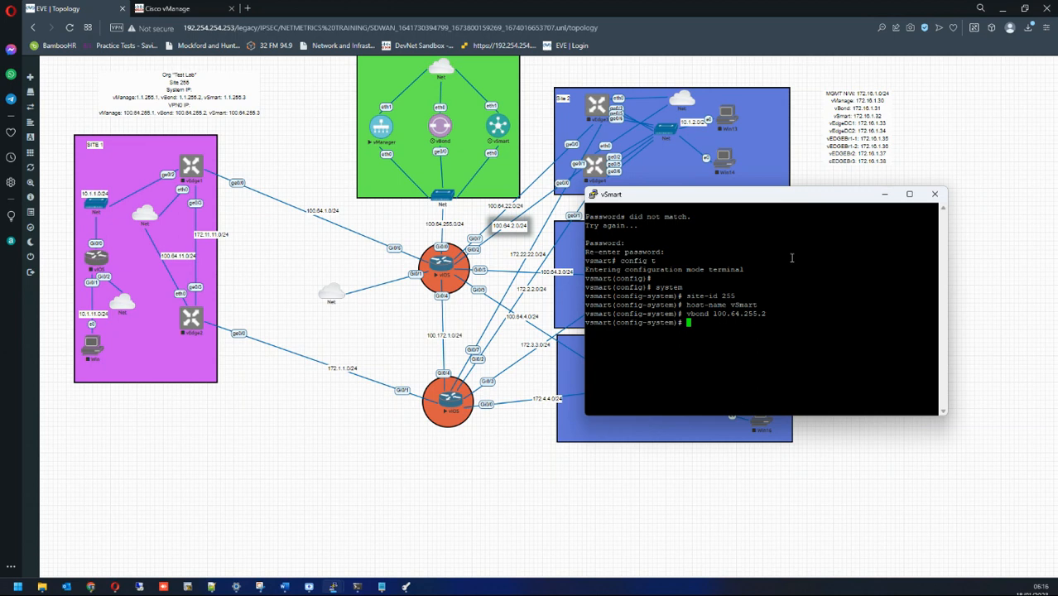
Step: Set organization-name "viptela sdwan" and system-ip 1.1.255.3, commit, then enter vpn 0
{"action": "type", "text": "orga"}
{"action": "key", "text": "Tab"}
{"action": "type", "text": "viptela"}
{"action": "key", "text": "BackSpace"}
{"action": "key", "text": "BackSpace"}
{"action": "key", "text": "BackSpace"}
{"action": "key", "text": "BackSpace"}
{"action": "key", "text": "BackSpace"}
{"action": "key", "text": "BackSpace"}
{"action": "key", "text": "BackSpace"}
{"action": "type", "text": "\"viptela sdwan\""}
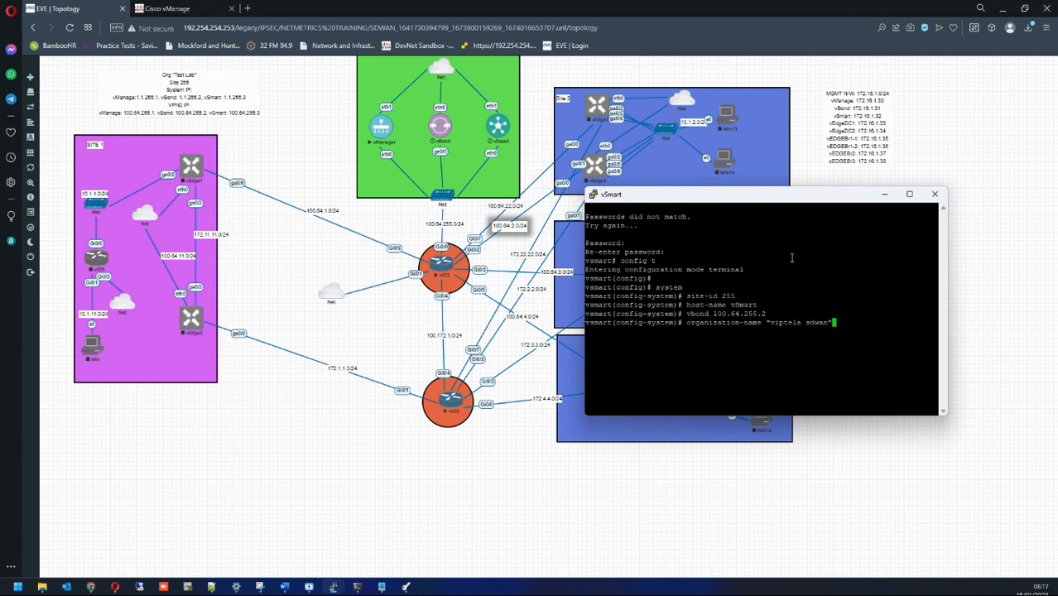
{"action": "key", "text": "Return"}
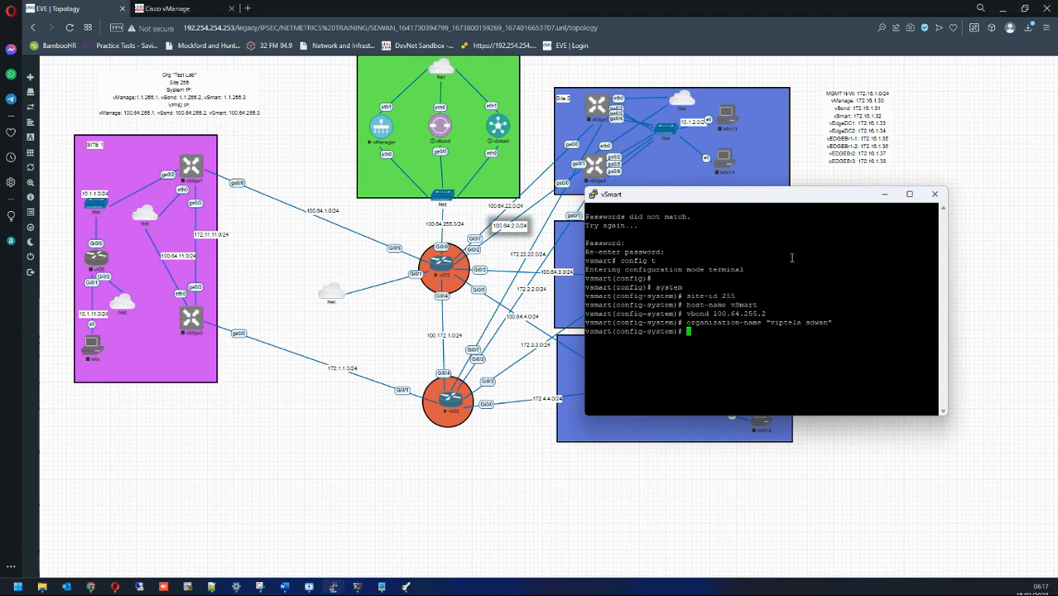
{"action": "type", "text": "system-"}
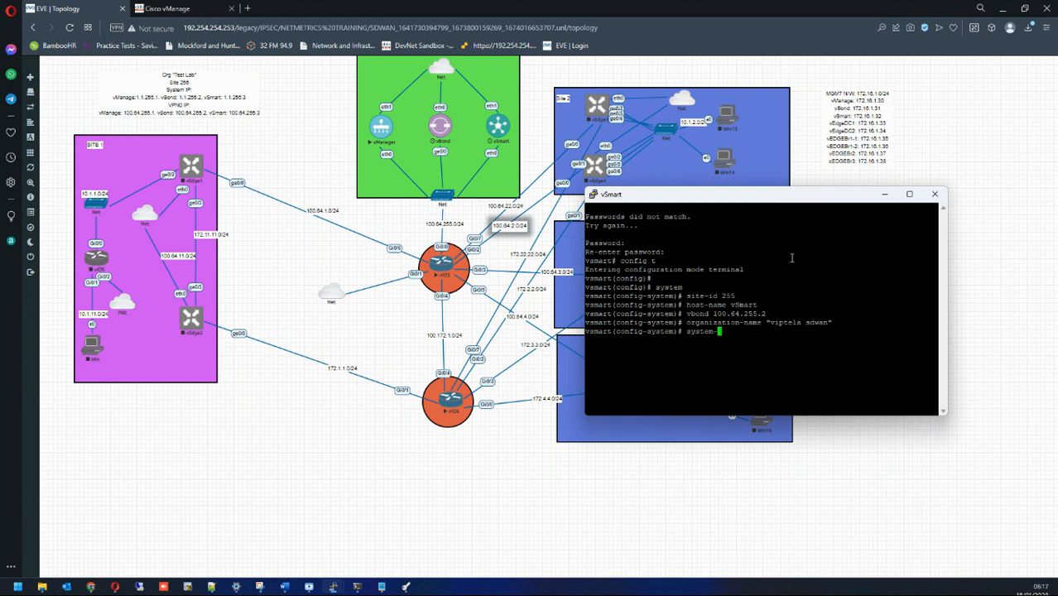
{"action": "type", "text": "ip 1.1.255.3"}
{"action": "key", "text": "Return"}
{"action": "key", "text": "Return"}
{"action": "type", "text": "commit"}
{"action": "key", "text": "Return"}
{"action": "key", "text": "Return"}
{"action": "key", "text": "Return"}
{"action": "key", "text": "Return"}
{"action": "key", "text": "Return"}
{"action": "type", "text": "vpn 0"}
{"action": "key", "text": "Return"}
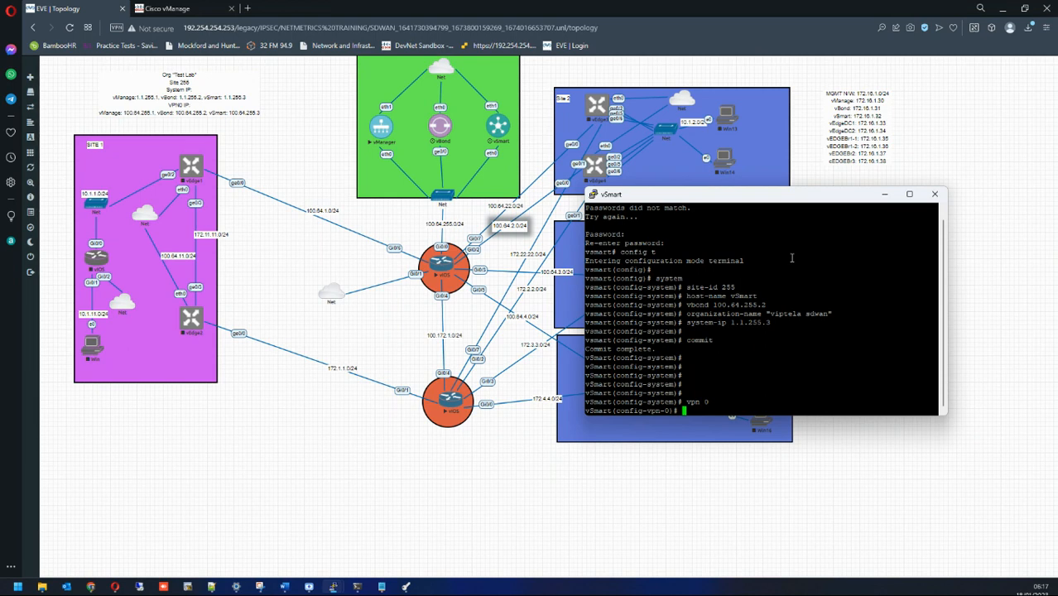
Step: Give interface eth0 the address 100.64.255.3/24 and bring it up with no shut
{"action": "type", "text": "interface "}
{"action": "type", "text": "eth0"}
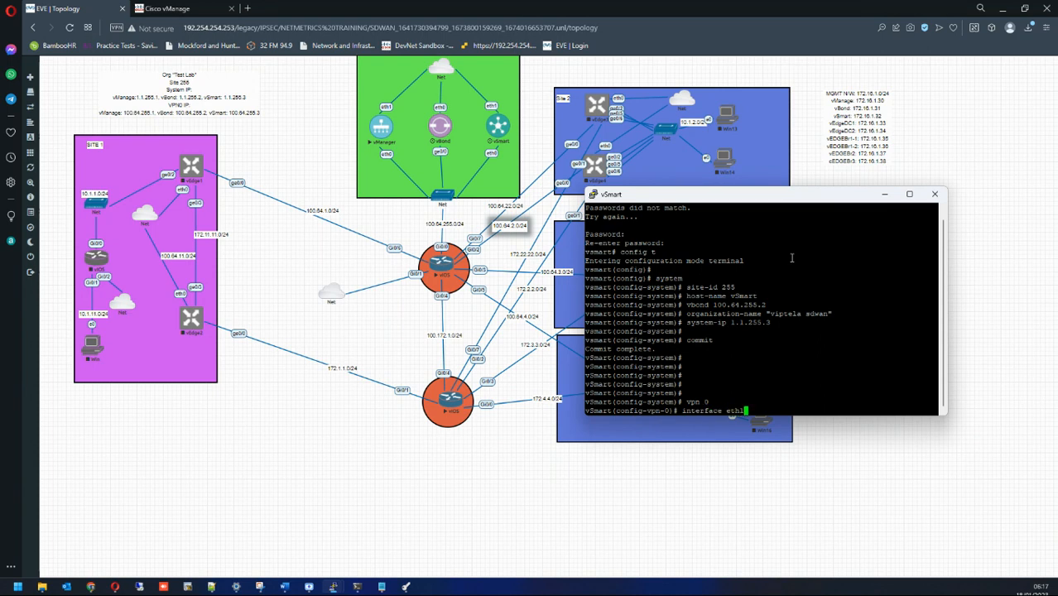
{"action": "key", "text": "Return"}
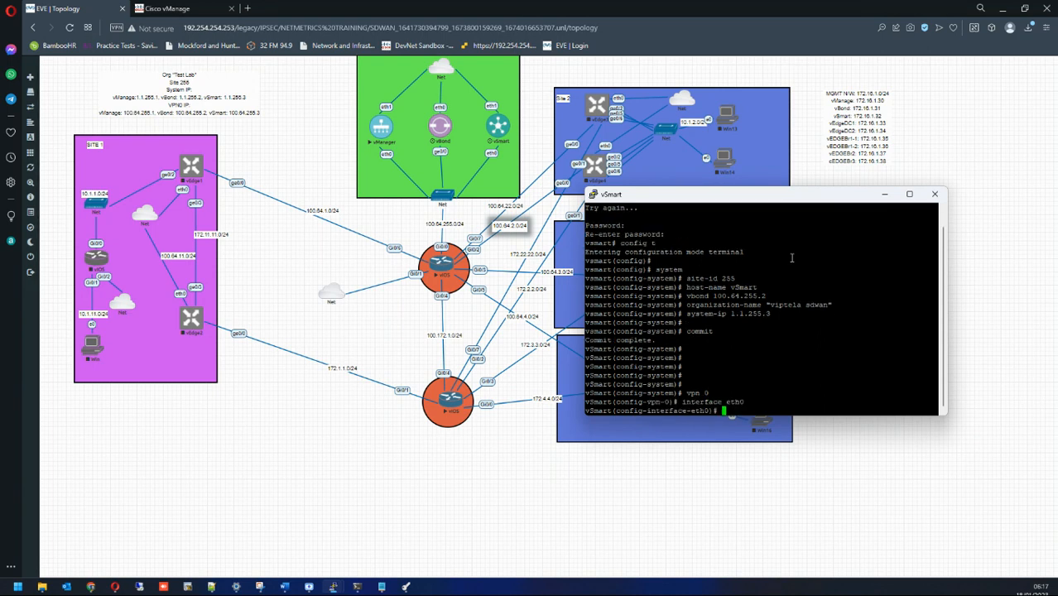
{"action": "type", "text": "ip ad"}
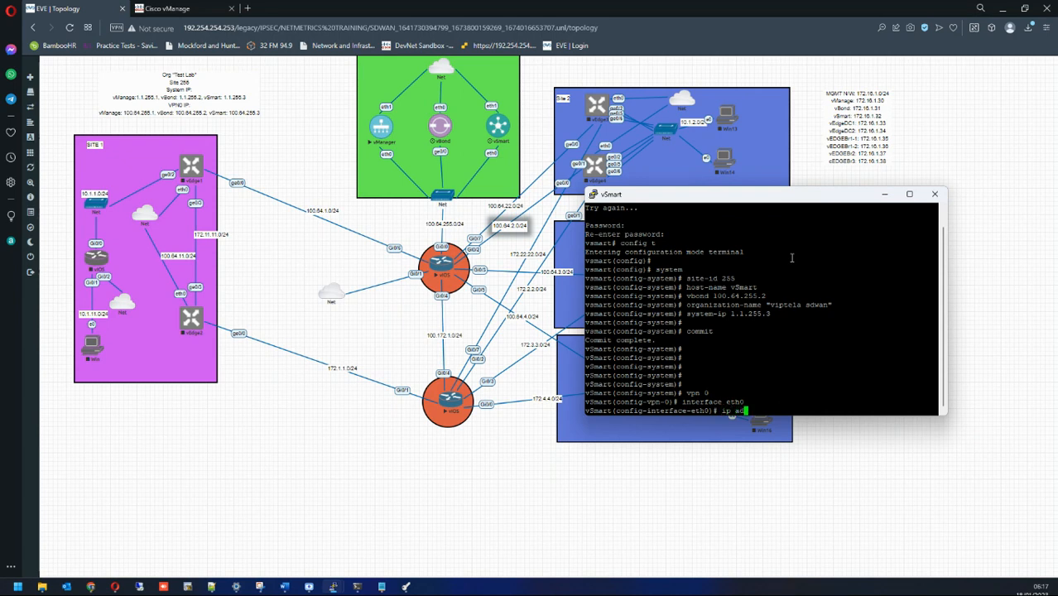
{"action": "type", "text": "dr 100.6"}
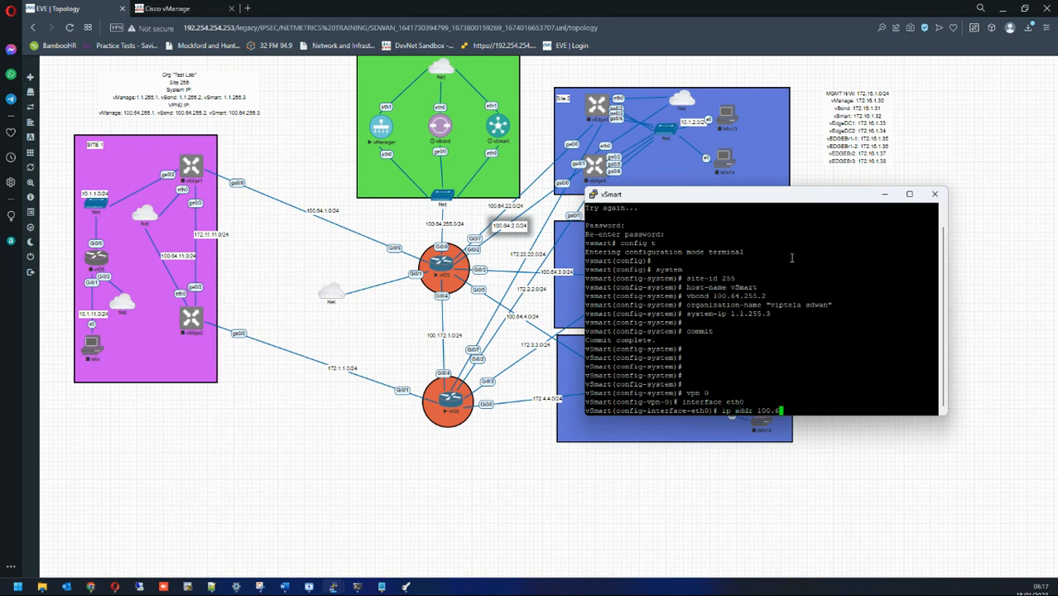
{"action": "type", "text": "4.255.3/24"}
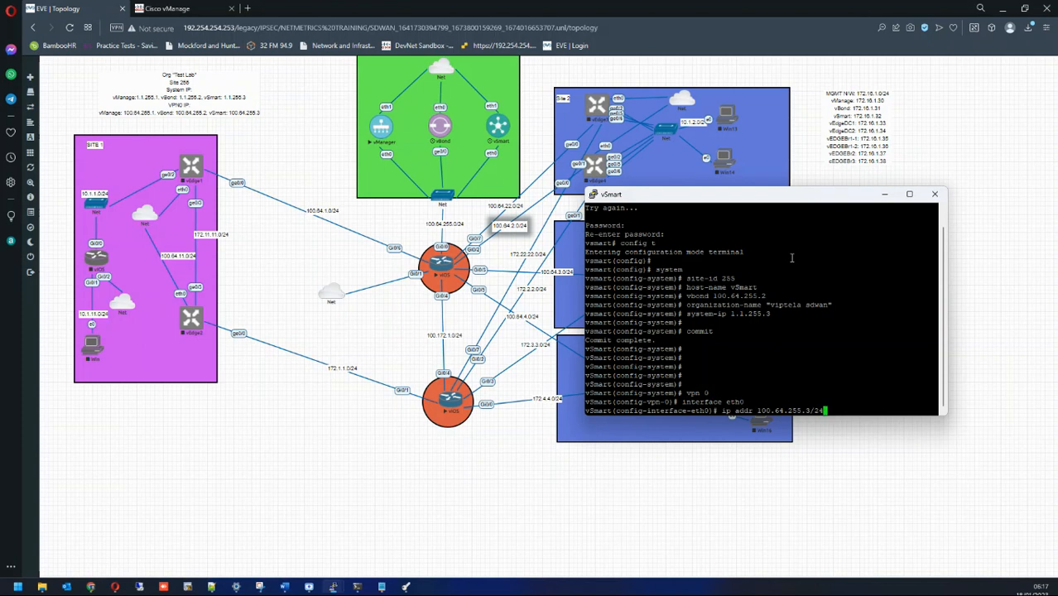
{"action": "key", "text": "Return"}
{"action": "type", "text": "no shu"}
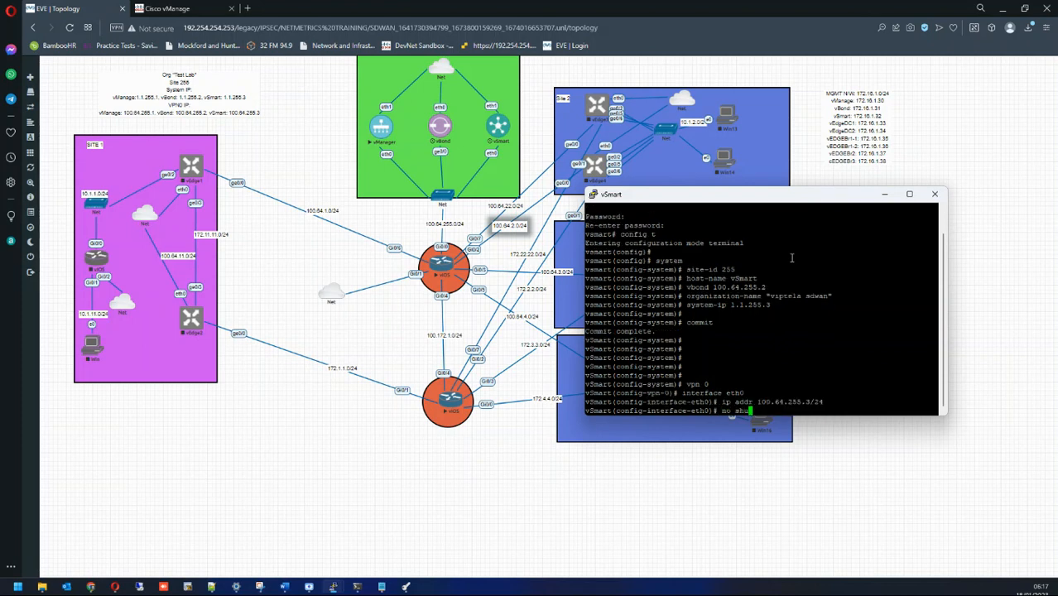
{"action": "type", "text": "t"}
{"action": "key", "text": "Return"}
Step: Make eth0 a tunnel interface with color gold and allow-service all, then show vManage
{"action": "type", "text": "tun"}
{"action": "key", "text": "Tab"}
{"action": "key", "text": "Return"}
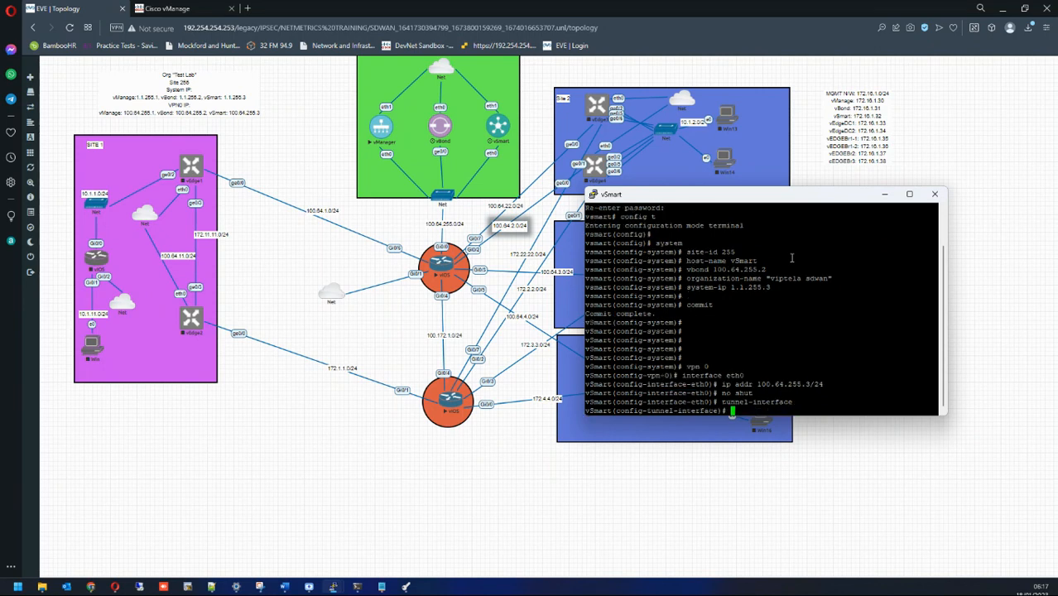
{"action": "type", "text": "color gold"}
{"action": "key", "text": "Return"}
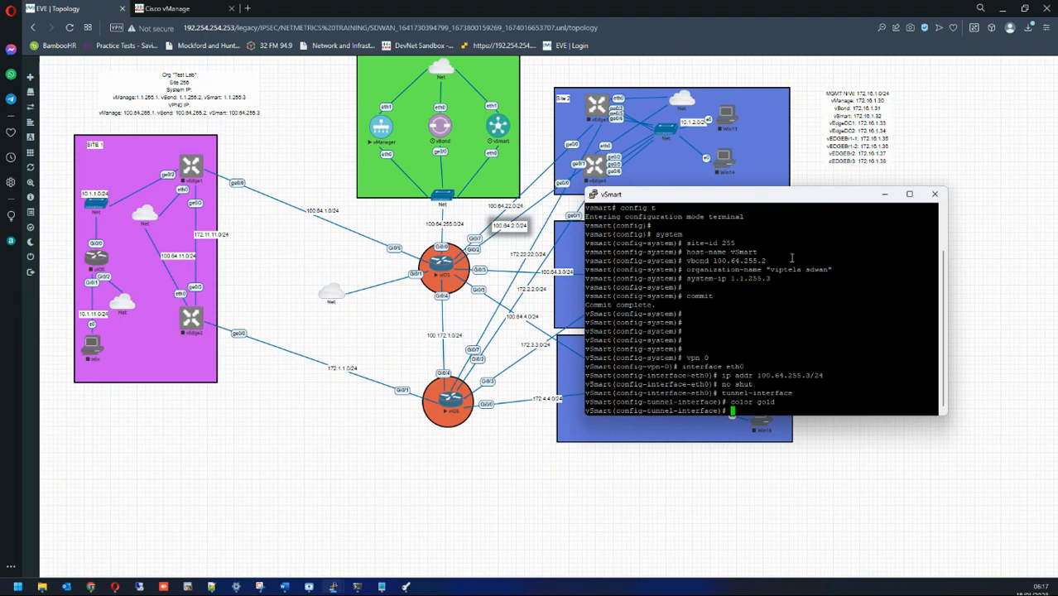
{"action": "type", "text": "enca"}
{"action": "key", "text": "Tab"}
{"action": "key", "text": "BackSpace"}
{"action": "key", "text": "BackSpace"}
{"action": "key", "text": "BackSpace"}
{"action": "key", "text": "BackSpace"}
{"action": "type", "text": "allo"}
{"action": "key", "text": "Tab"}
{"action": "type", "text": "all"}
{"action": "key", "text": "Return"}
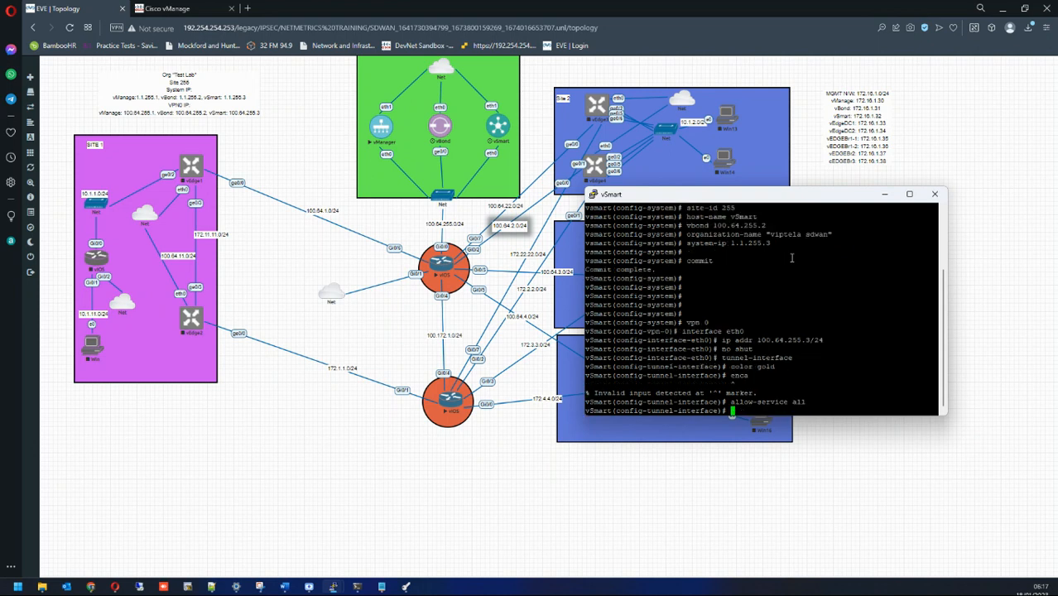
{"action": "left_click", "coordinate": [178, 8]}
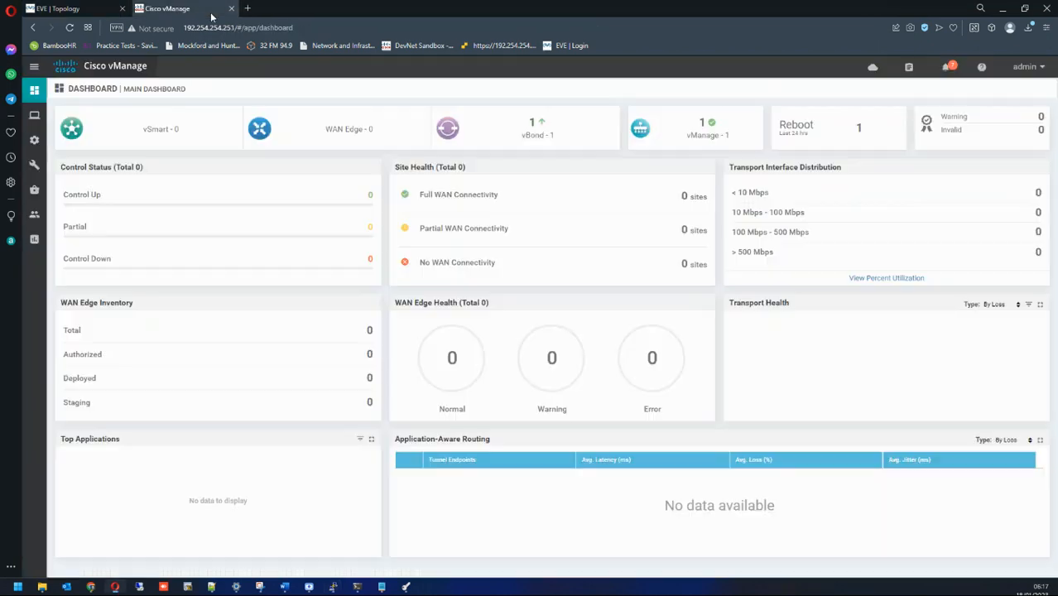
Step: Back in the vSmart console, commit the eth0 tunnel settings and leave configuration mode
{"action": "mouse_move", "coordinate": [333, 587]}
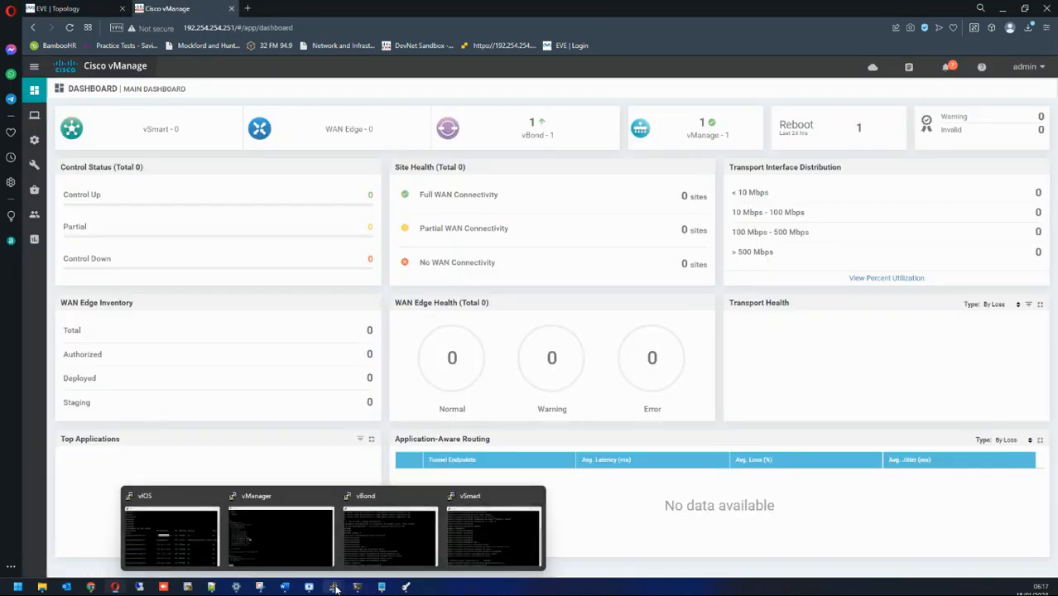
{"action": "left_click", "coordinate": [497, 538]}
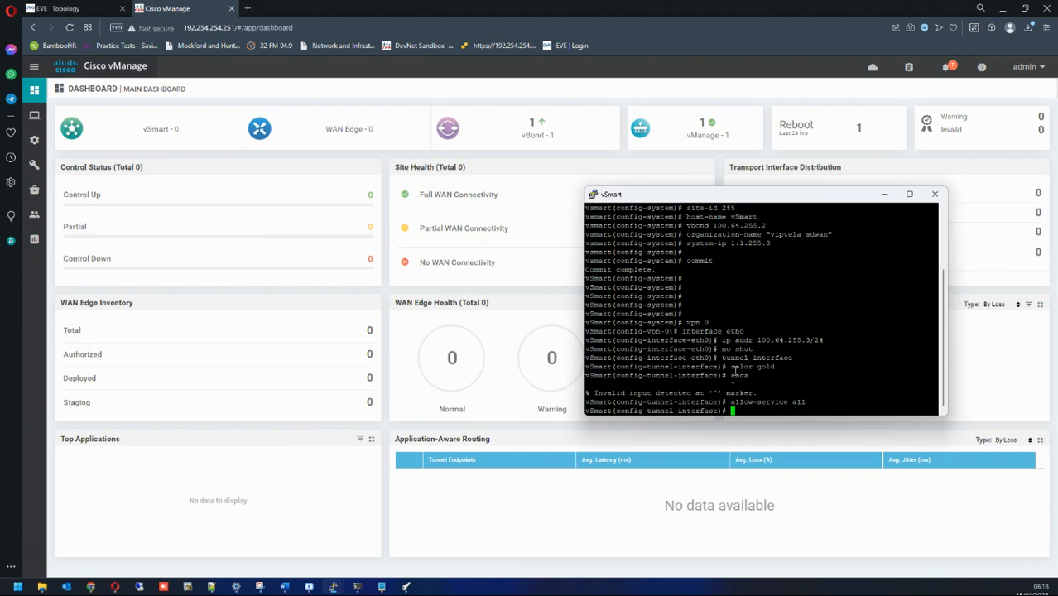
{"action": "key", "text": "Return"}
{"action": "key", "text": "Return"}
{"action": "key", "text": "Return"}
{"action": "key", "text": "Return"}
{"action": "key", "text": "Return"}
{"action": "key", "text": "Return"}
{"action": "key", "text": "Return"}
{"action": "key", "text": "Return"}
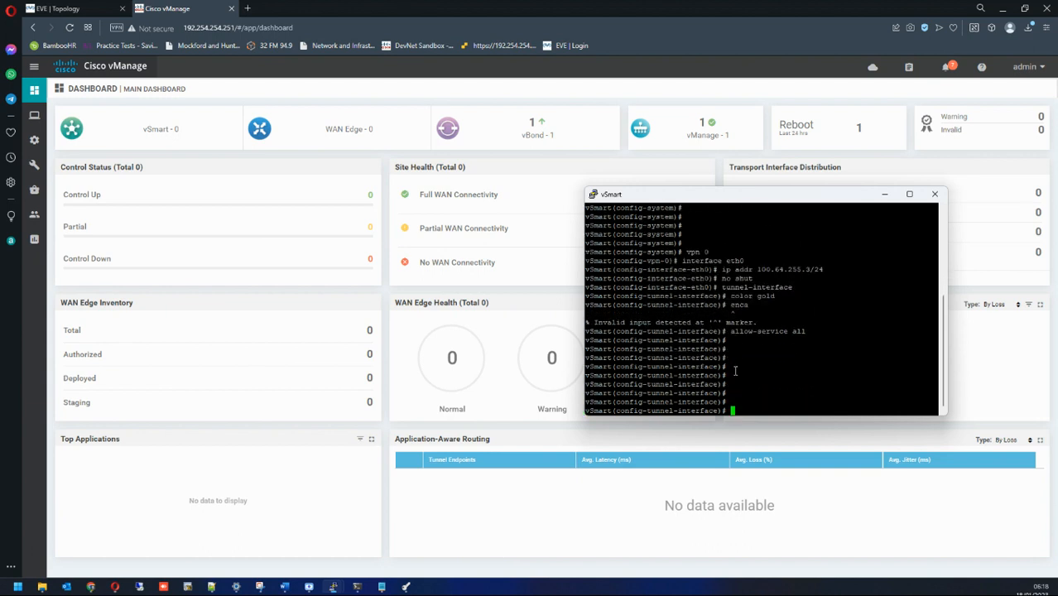
{"action": "type", "text": "enca"}
{"action": "key", "text": "Return"}
{"action": "type", "text": "end"}
{"action": "key", "text": "Return"}
{"action": "key", "text": "Return"}
{"action": "type", "text": "wr"}
{"action": "key", "text": "BackSpace"}
{"action": "key", "text": "BackSpace"}
{"action": "type", "text": "commit"}
{"action": "key", "text": "Return"}
{"action": "key", "text": "Return"}
{"action": "key", "text": "Return"}
{"action": "type", "text": "end"}
{"action": "key", "text": "Return"}
{"action": "key", "text": "Return"}
{"action": "key", "text": "Return"}
{"action": "key", "text": "Return"}
{"action": "key", "text": "Return"}
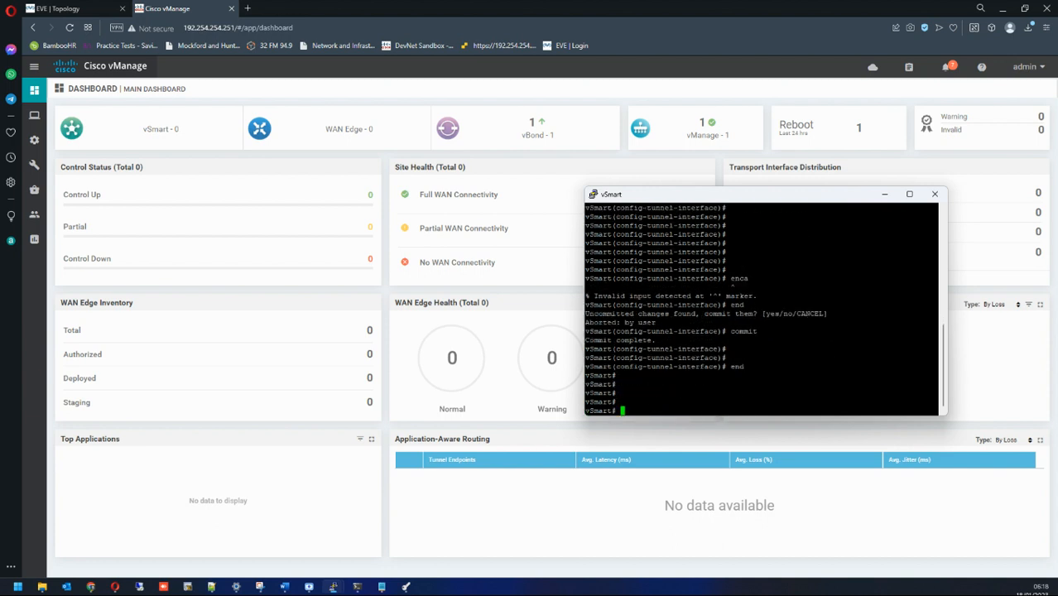
Step: In vManage, go to Configuration > Devices > Controllers and open the Add Controller list
{"action": "left_click", "coordinate": [883, 195]}
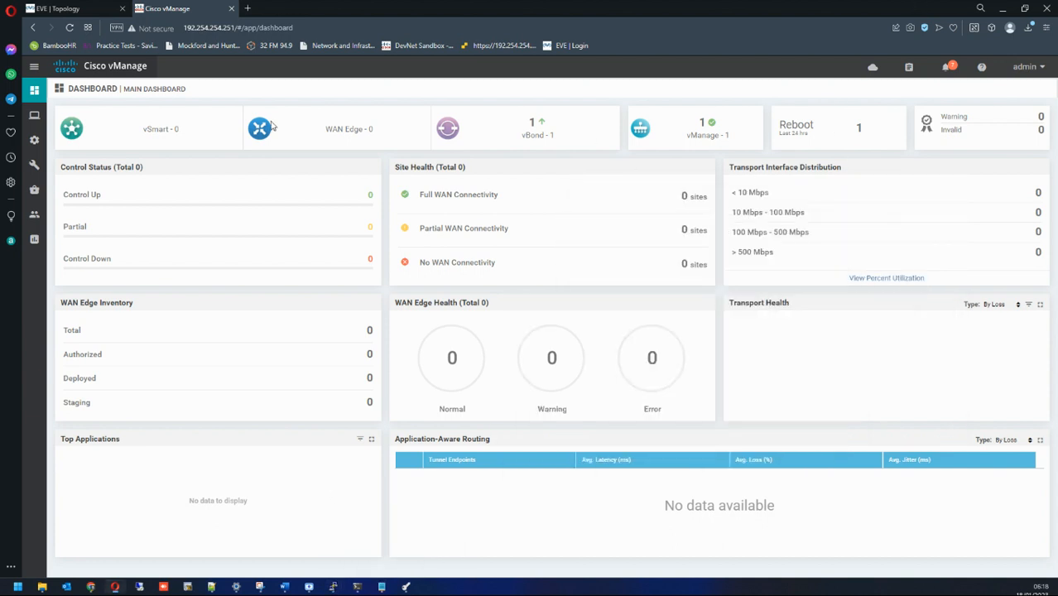
{"action": "mouse_move", "coordinate": [33, 140]}
{"action": "left_click", "coordinate": [75, 166]}
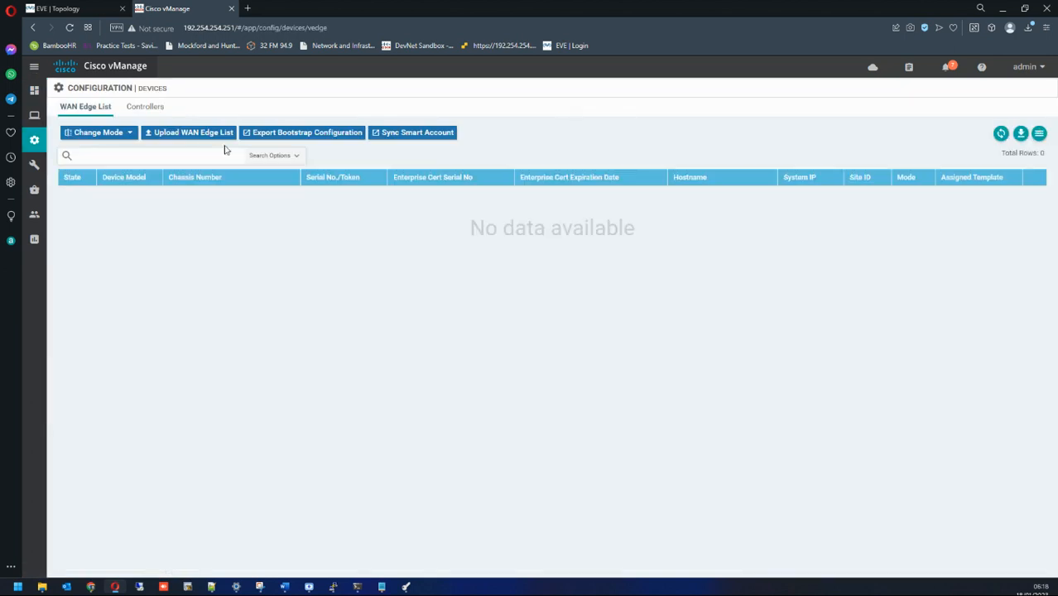
{"action": "left_click", "coordinate": [145, 108]}
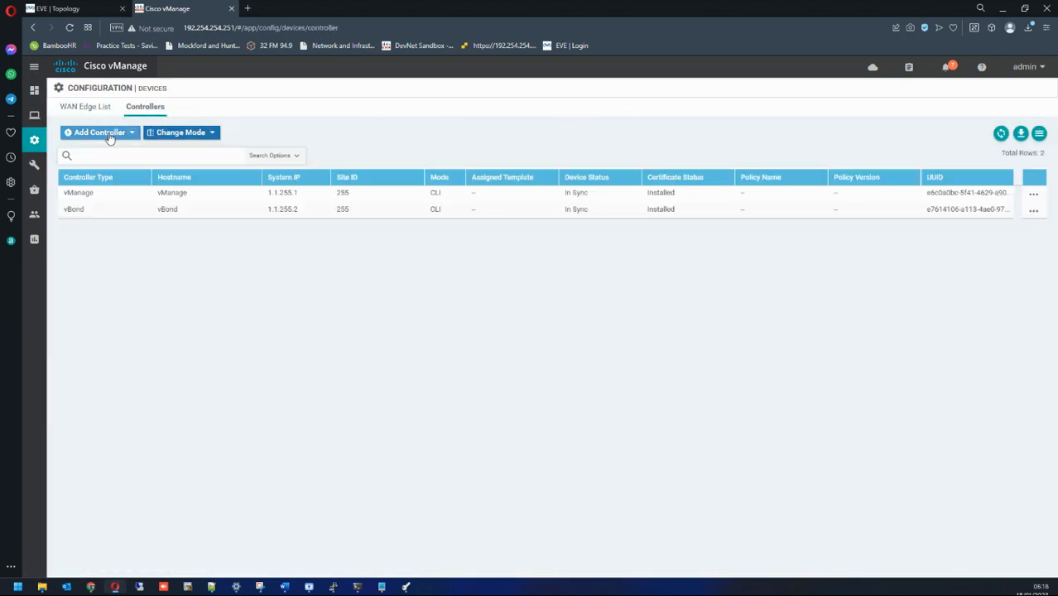
{"action": "left_click", "coordinate": [111, 133]}
Step: Add a vSmart controller at 100.64.255.3 with username admin and its password
{"action": "left_click", "coordinate": [98, 166]}
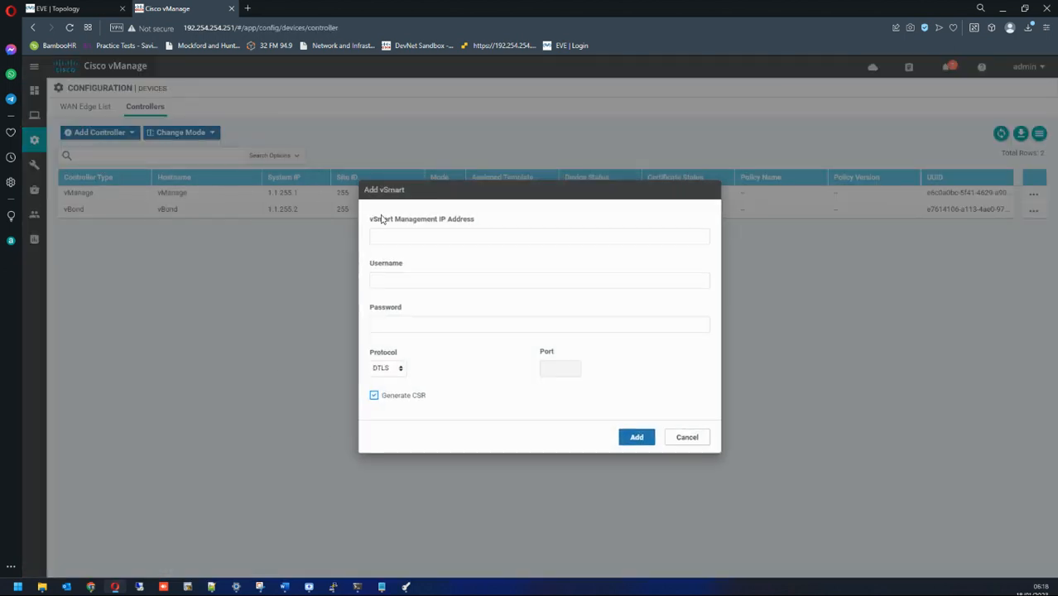
{"action": "left_click", "coordinate": [475, 237]}
{"action": "left_click", "coordinate": [459, 284]}
{"action": "left_click", "coordinate": [459, 280]}
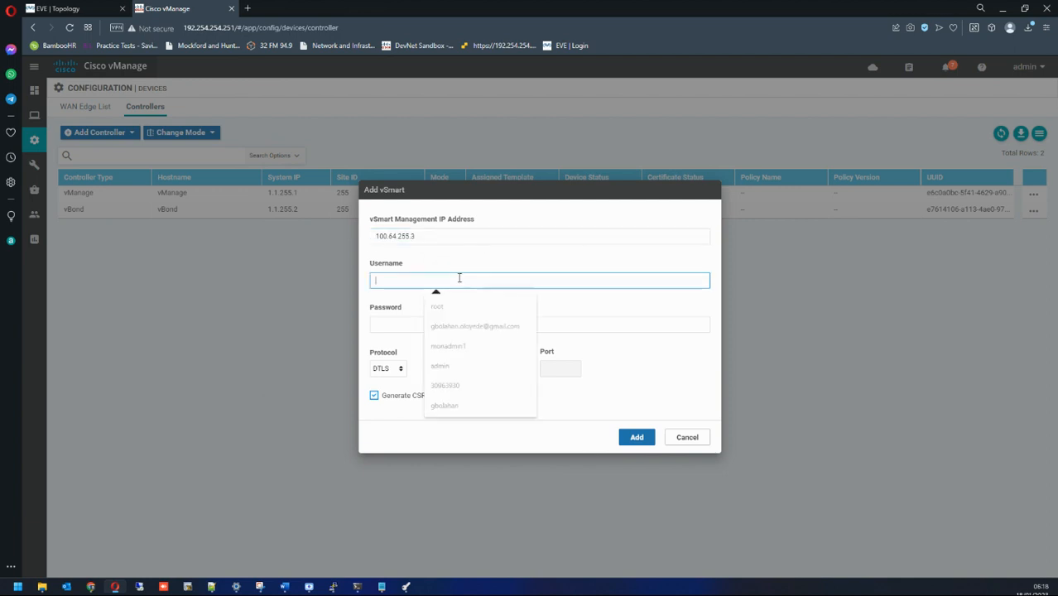
{"action": "type", "text": "admin"}
{"action": "key", "text": "Tab"}
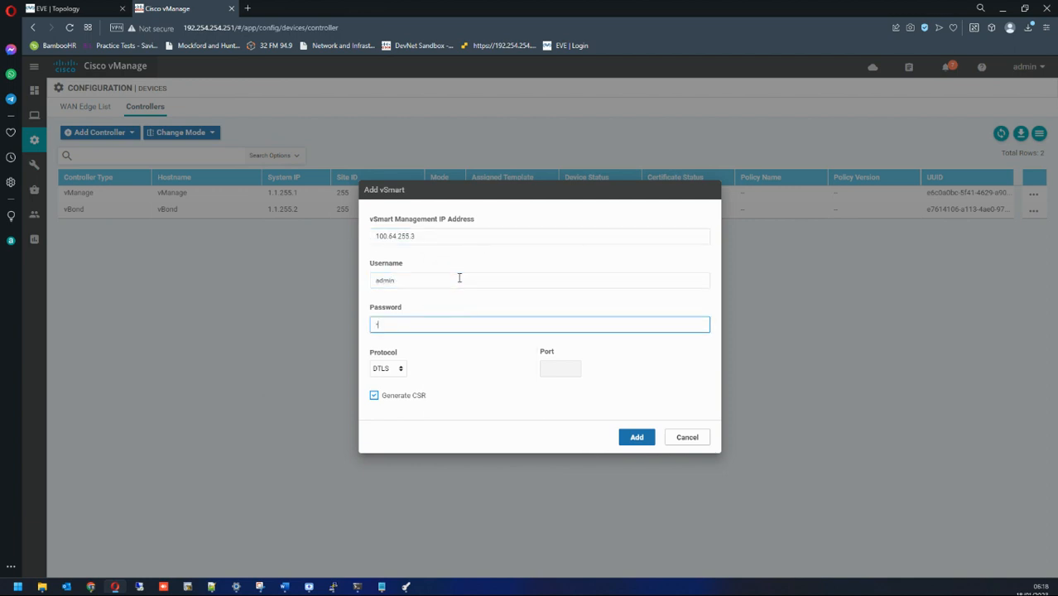
{"action": "left_click", "coordinate": [375, 397]}
{"action": "left_click", "coordinate": [632, 436]}
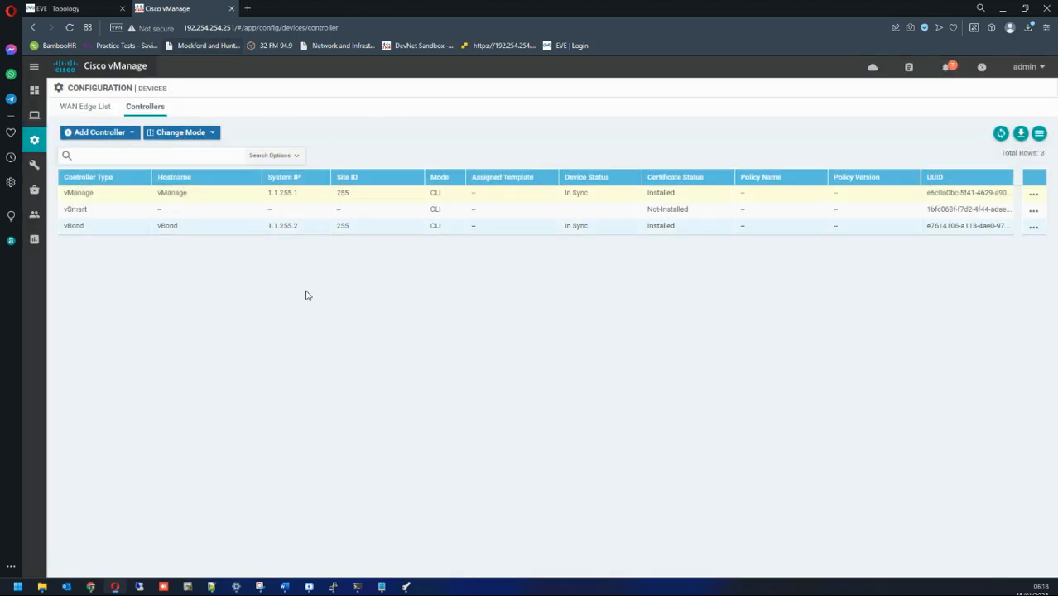
Step: In the vSmart console, page through the show running-config output
{"action": "mouse_move", "coordinate": [351, 573]}
{"action": "left_click", "coordinate": [461, 535]}
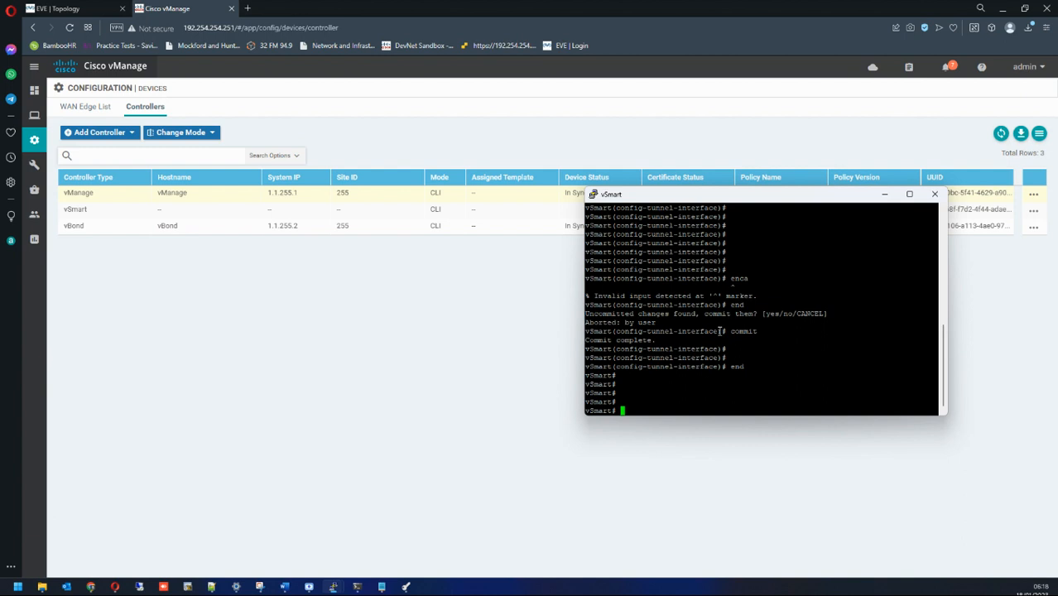
{"action": "type", "text": "show running-config"}
{"action": "key", "text": "Return"}
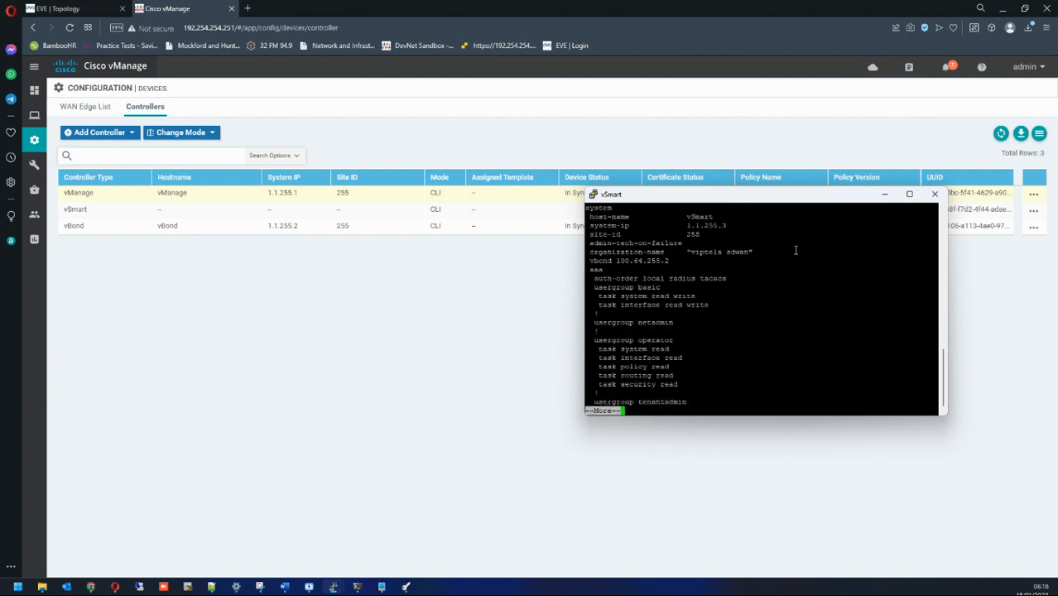
{"action": "key", "text": "space"}
{"action": "key", "text": "Return"}
{"action": "key", "text": "Return"}
{"action": "key", "text": "Return"}
{"action": "key", "text": "Return"}
{"action": "key", "text": "Return"}
{"action": "key", "text": "Return"}
{"action": "key", "text": "Return"}
{"action": "key", "text": "Return"}
{"action": "key", "text": "Return"}
{"action": "key", "text": "Return"}
{"action": "key", "text": "Return"}
{"action": "key", "text": "Return"}
{"action": "key", "text": "Return"}
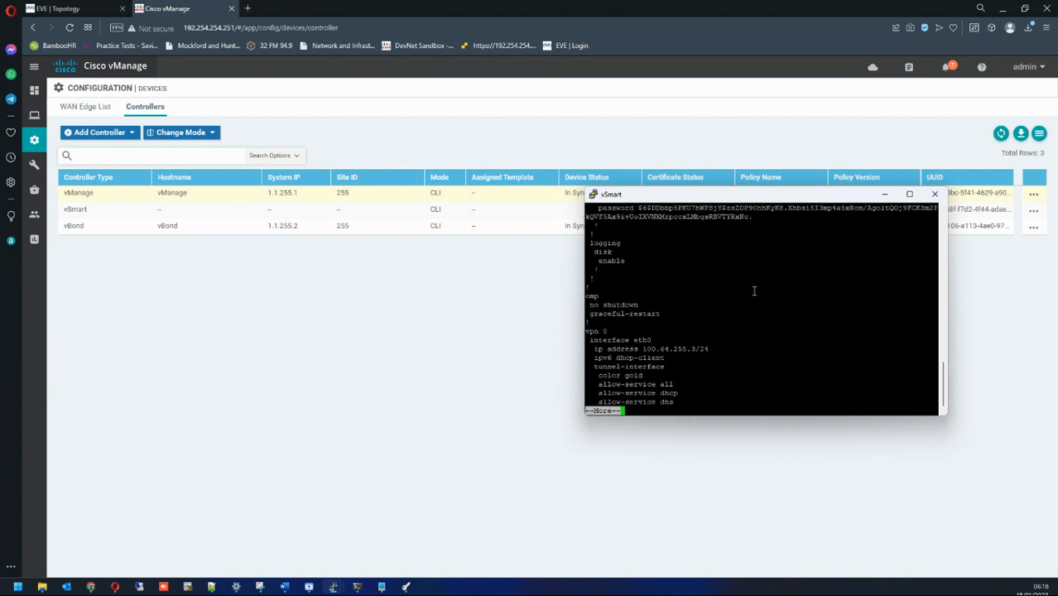
Step: Under vpn 0 interface eth0, add ip route 0.0.0.0/0 100.64.255.254 and commit it
{"action": "type", "text": "q"}
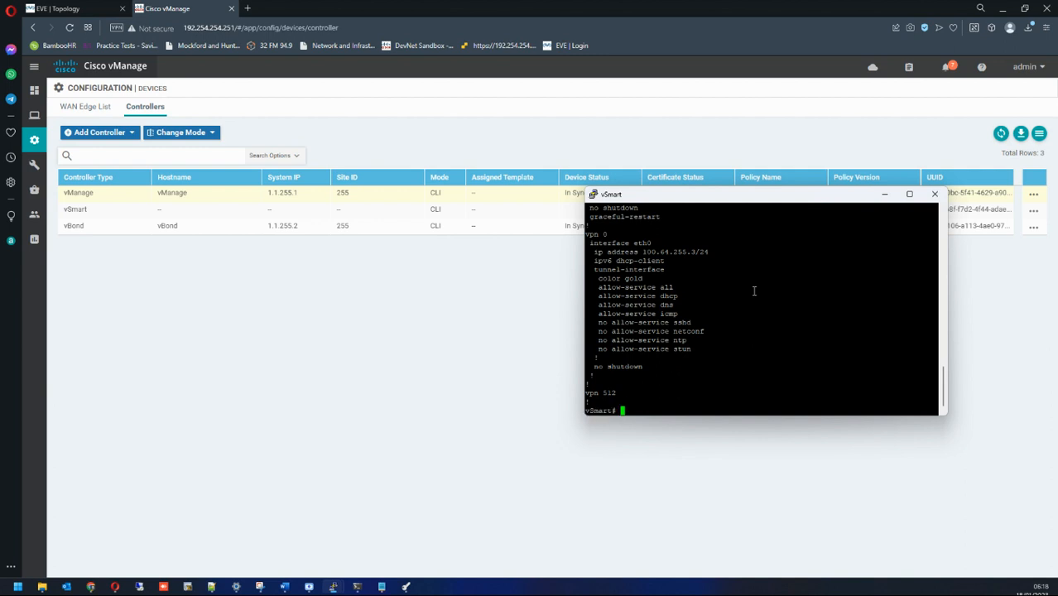
{"action": "type", "text": "config t"}
{"action": "key", "text": "Return"}
{"action": "key", "text": "Return"}
{"action": "key", "text": "Return"}
{"action": "key", "text": "Return"}
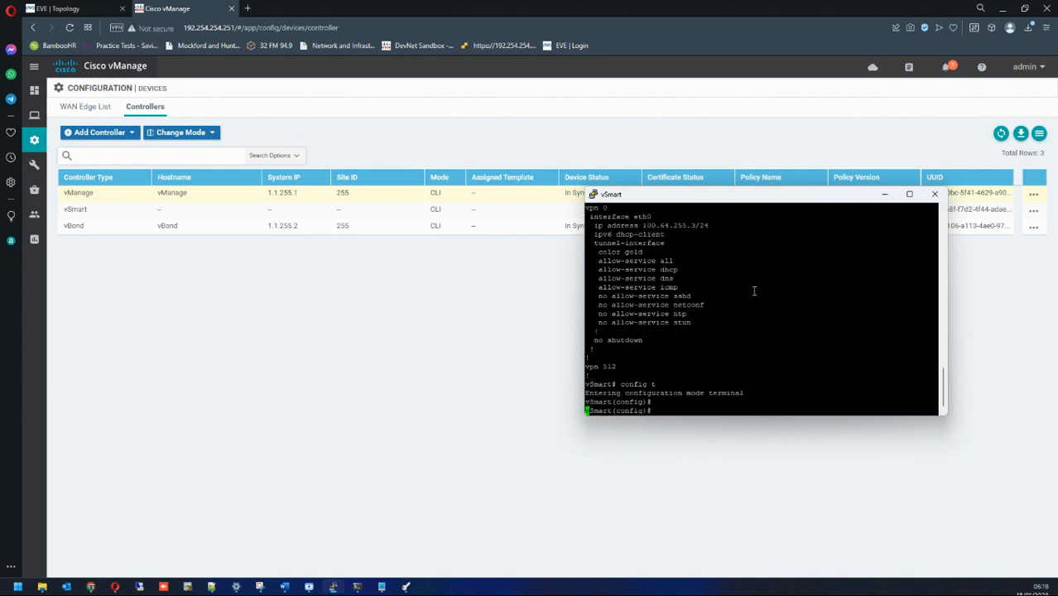
{"action": "type", "text": "vpn 0"}
{"action": "key", "text": "Return"}
{"action": "type", "text": "in"}
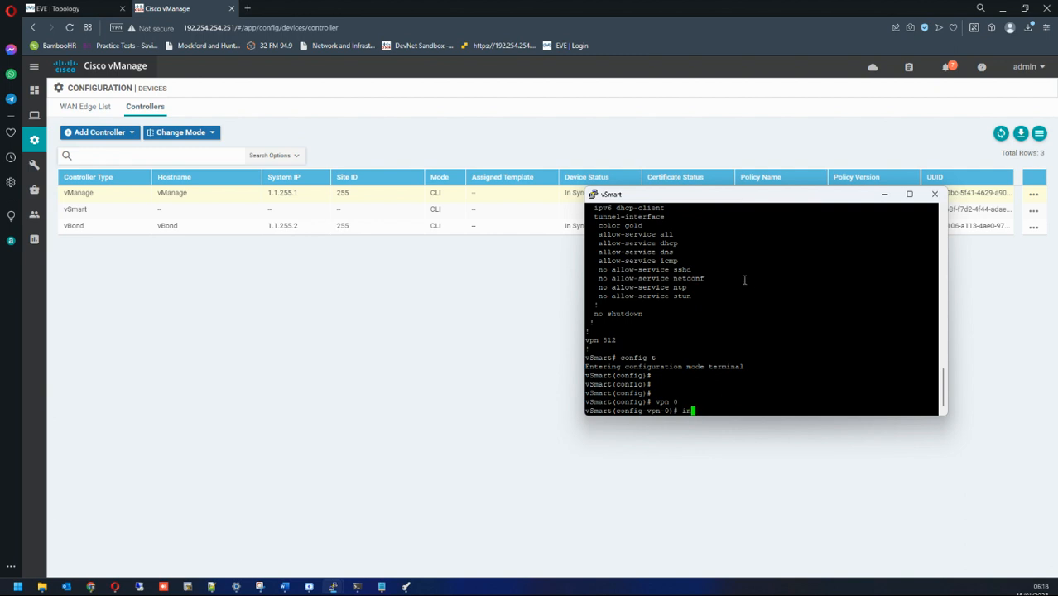
{"action": "scroll", "coordinate": [744, 279], "scroll_direction": "up", "scroll_amount": 4}
{"action": "triple_click", "coordinate": [633, 295]}
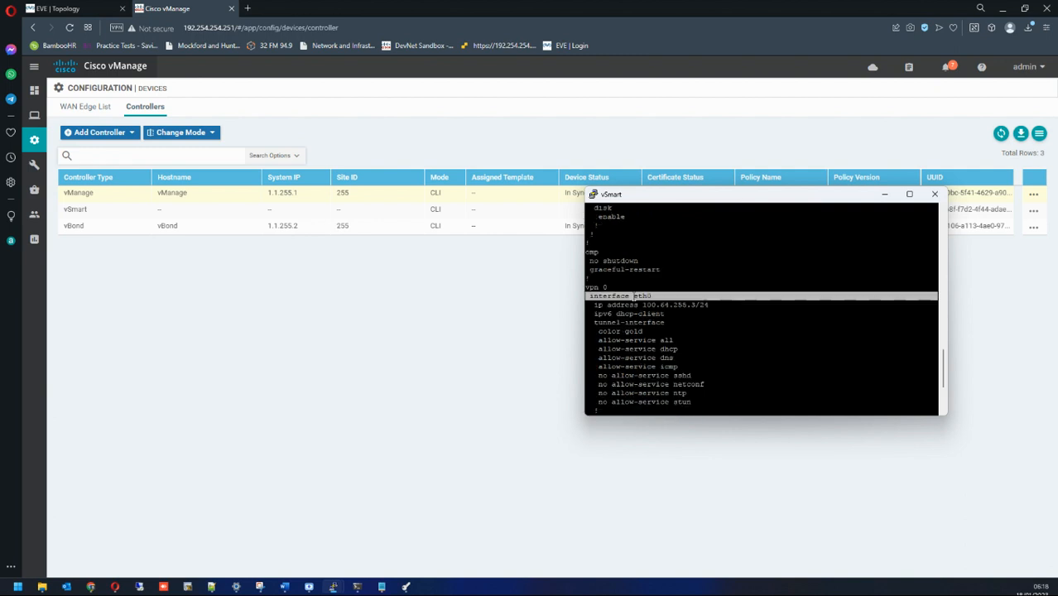
{"action": "scroll", "coordinate": [633, 298], "scroll_direction": "down", "scroll_amount": 4}
{"action": "right_click", "coordinate": [700, 332]}
{"action": "key", "text": "Return"}
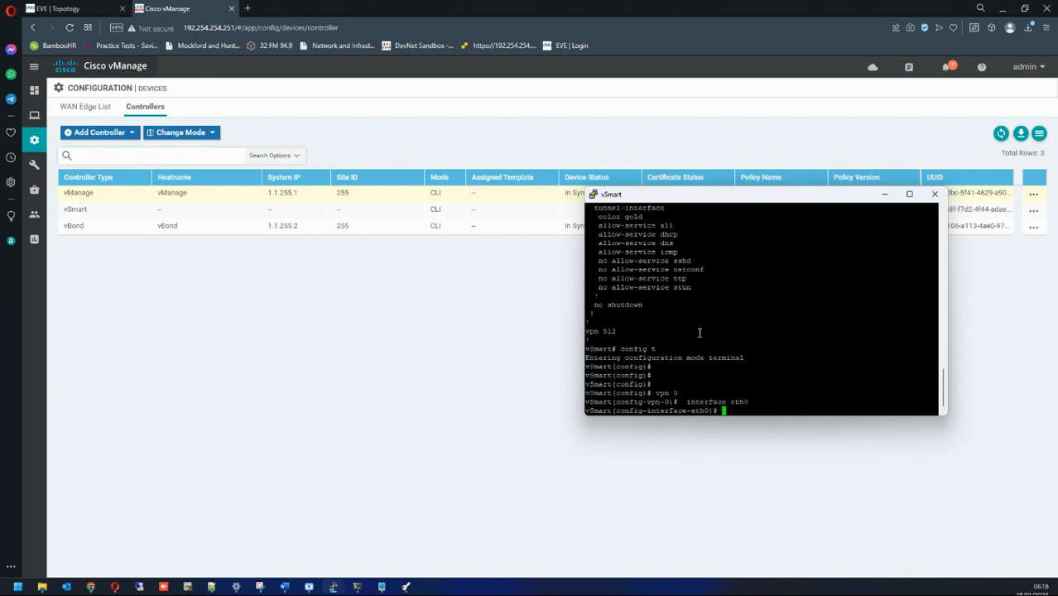
{"action": "type", "text": "ip route 0.0.0.0/0 100.64.255."}
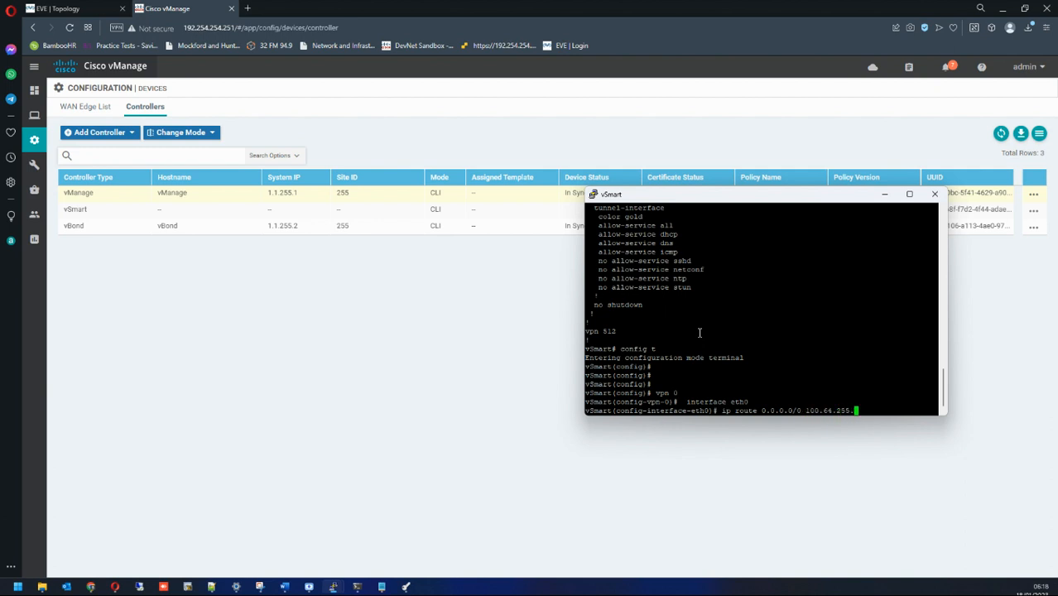
{"action": "type", "text": "254"}
{"action": "key", "text": "Return"}
{"action": "type", "text": "c"}
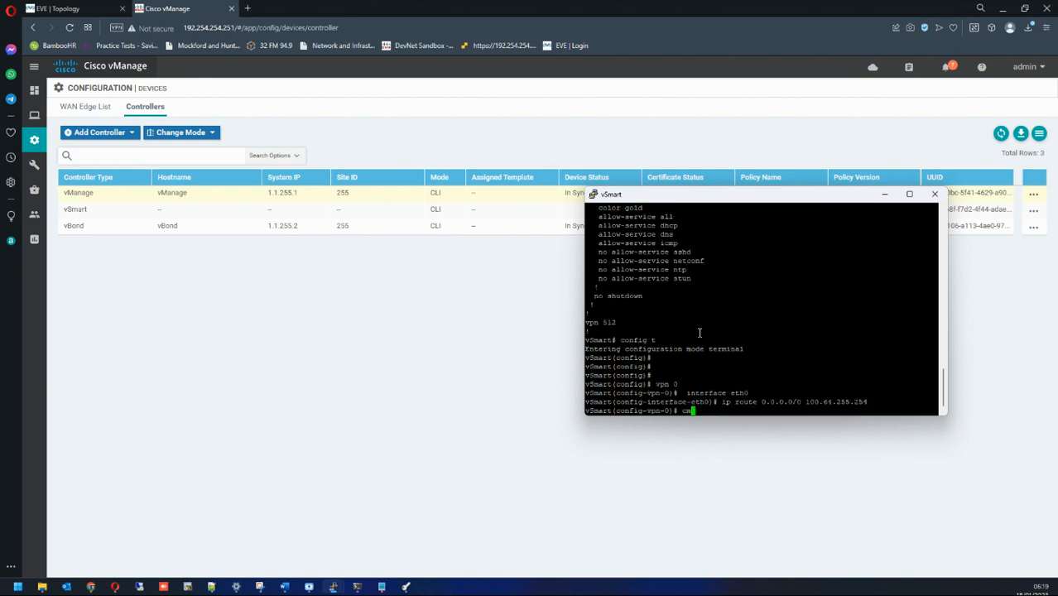
{"action": "type", "text": "ommit"}
{"action": "key", "text": "Return"}
{"action": "key", "text": "Return"}
{"action": "key", "text": "Return"}
{"action": "key", "text": "Return"}
{"action": "key", "text": "Return"}
Step: Exit configuration mode and ping the gateway 100.64.255.254 until replies arrive
{"action": "key", "text": "Return"}
{"action": "key", "text": "Return"}
{"action": "type", "text": "end"}
{"action": "key", "text": "Return"}
{"action": "key", "text": "Return"}
{"action": "key", "text": "Return"}
{"action": "type", "text": "ping"}
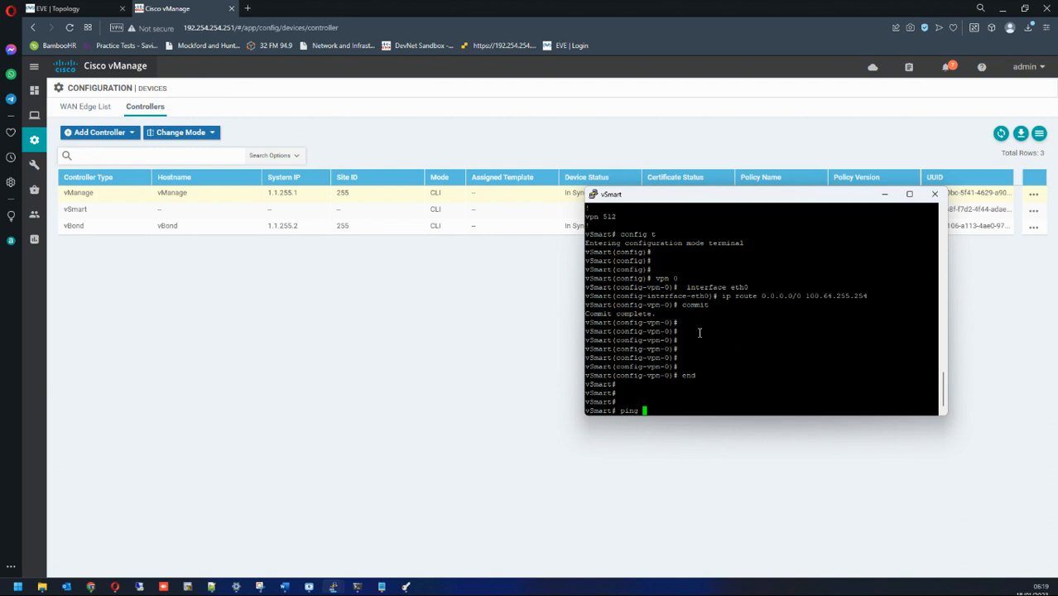
{"action": "type", "text": "100.64.255.254"}
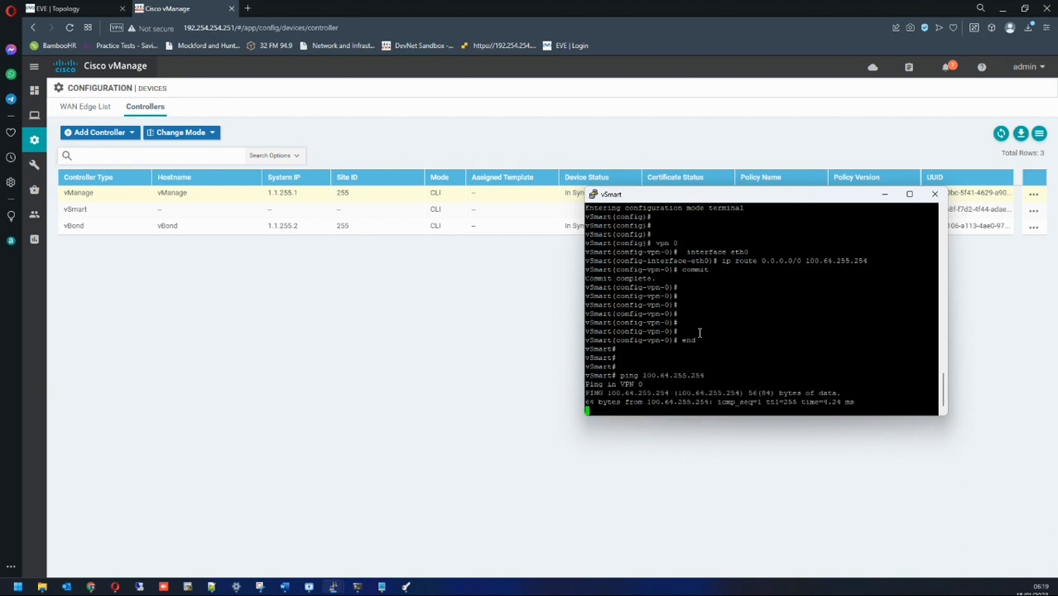
{"action": "key", "text": "ctrl+c"}
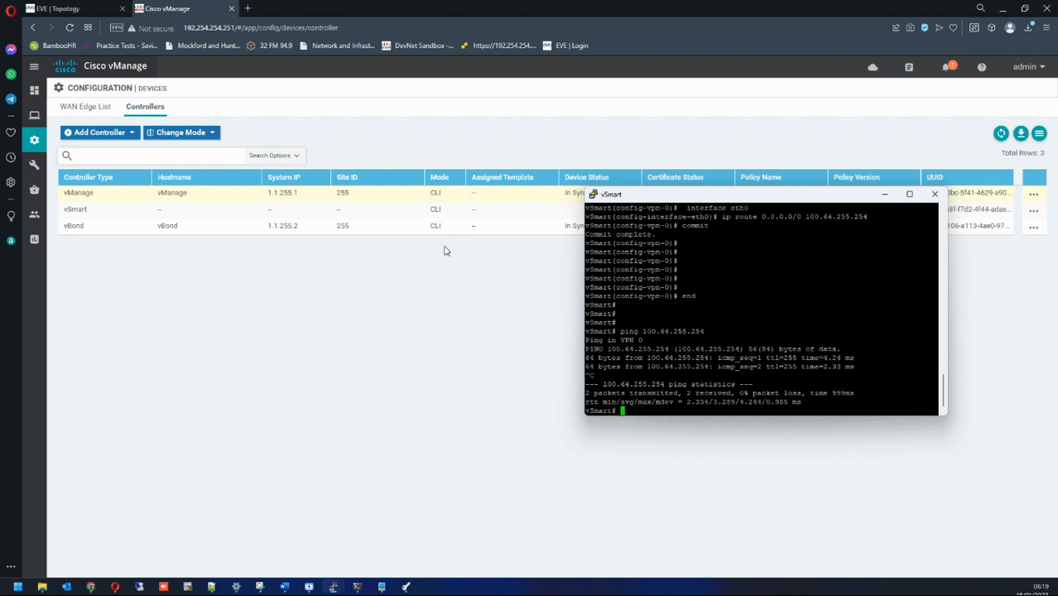
Step: Under Configuration > Certificates > Controllers, generate the vSmart CSR and download it
{"action": "left_click", "coordinate": [877, 197]}
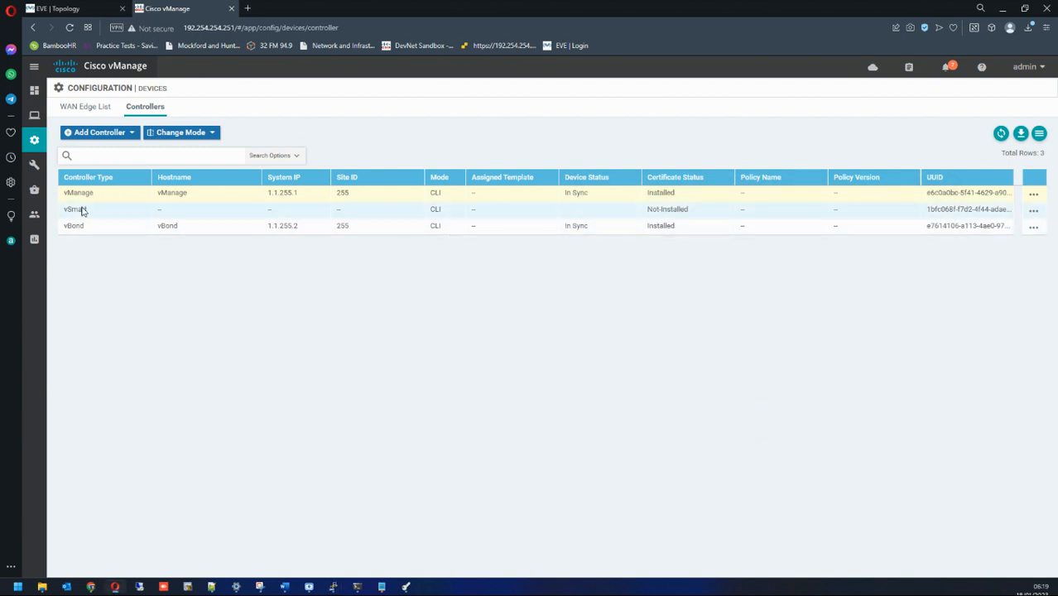
{"action": "left_click_drag", "start_coordinate": [64, 213], "coordinate": [823, 213]}
{"action": "mouse_move", "coordinate": [26, 143]}
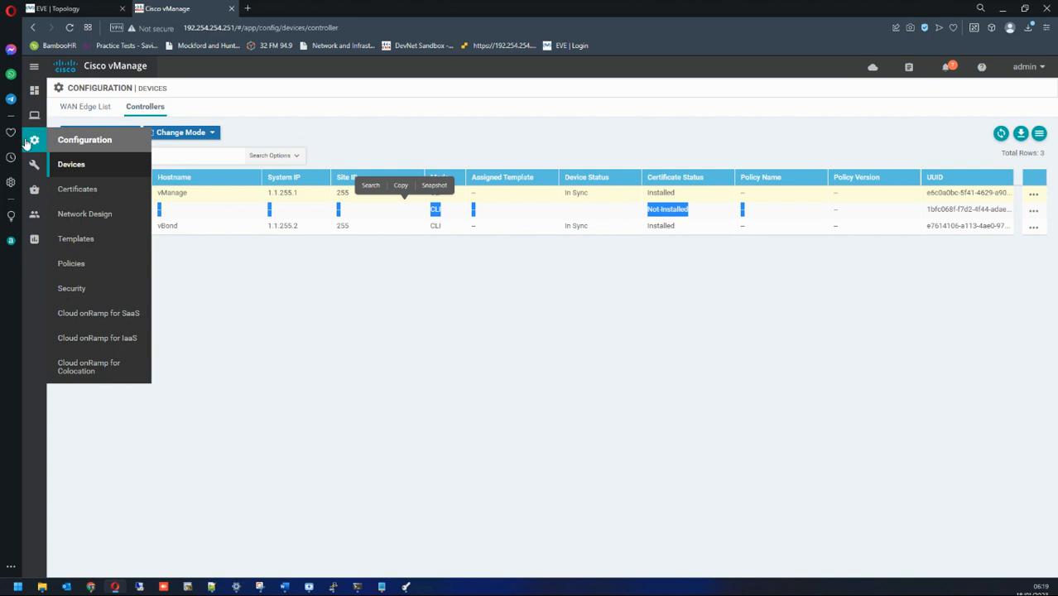
{"action": "left_click", "coordinate": [77, 188]}
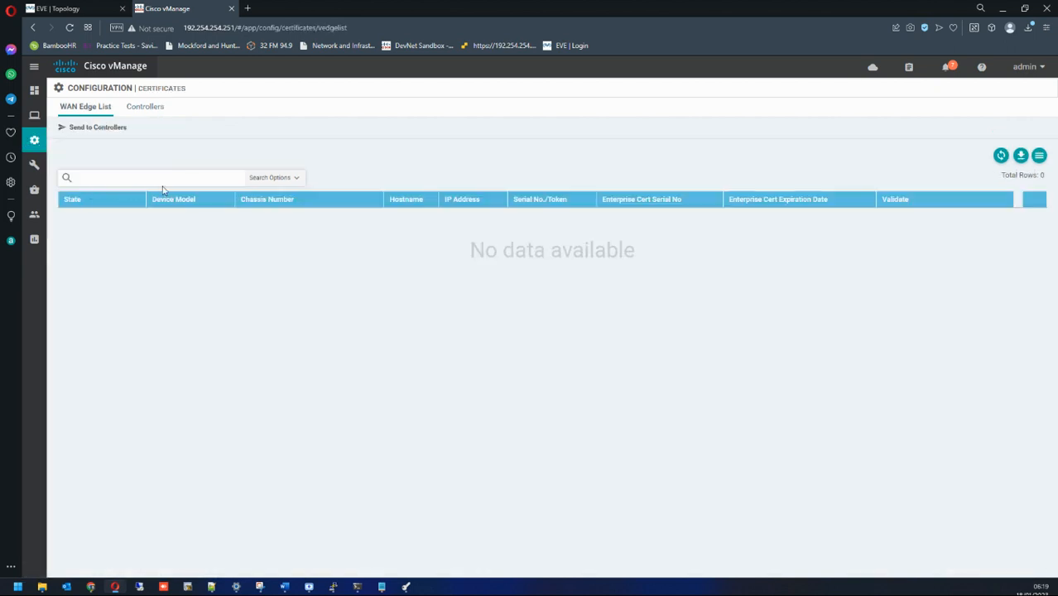
{"action": "left_click", "coordinate": [156, 118]}
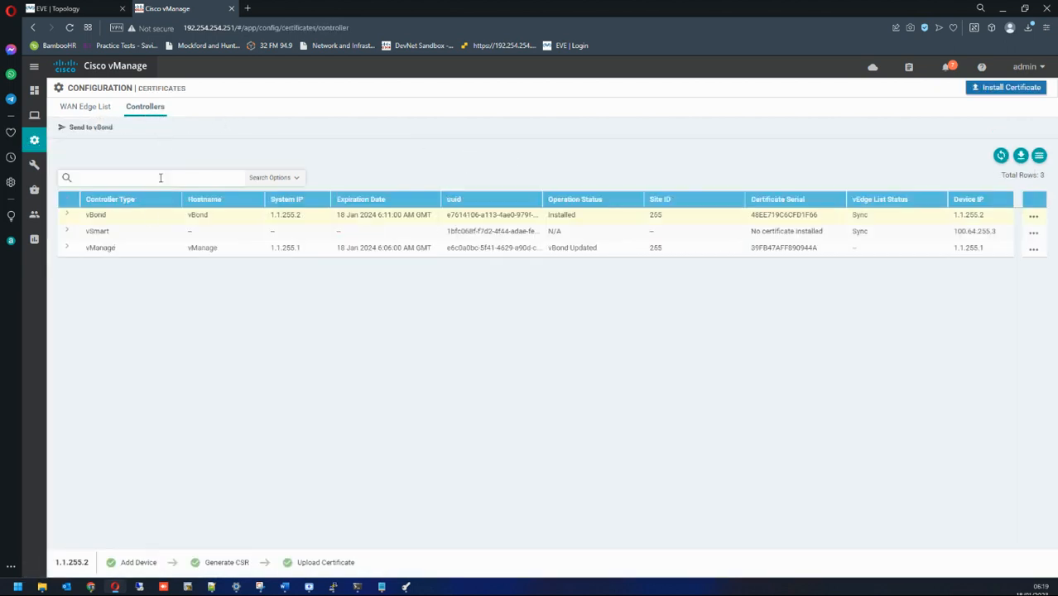
{"action": "left_click", "coordinate": [1032, 234]}
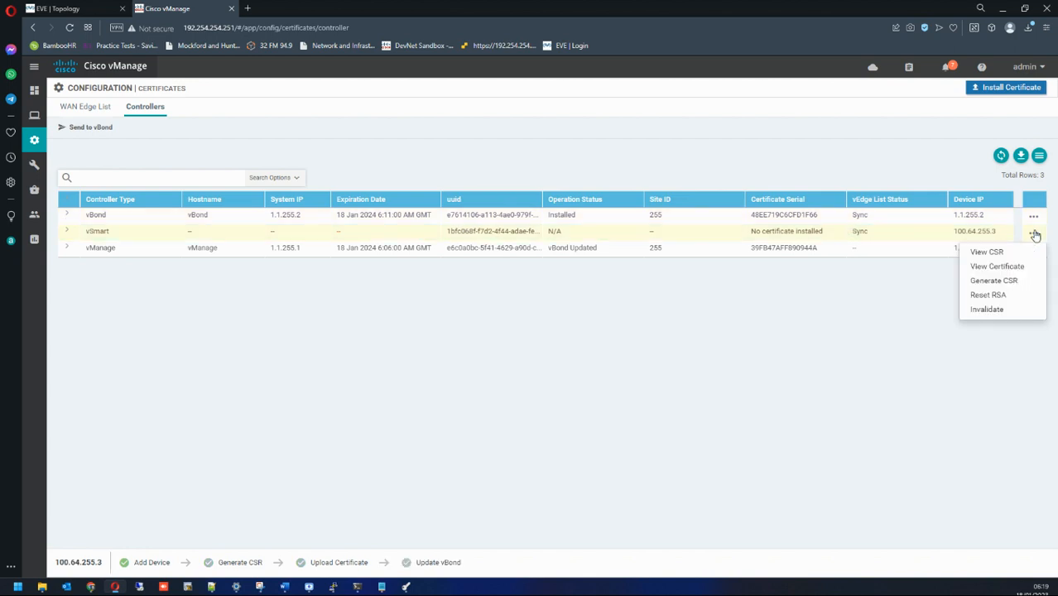
{"action": "left_click", "coordinate": [1001, 278]}
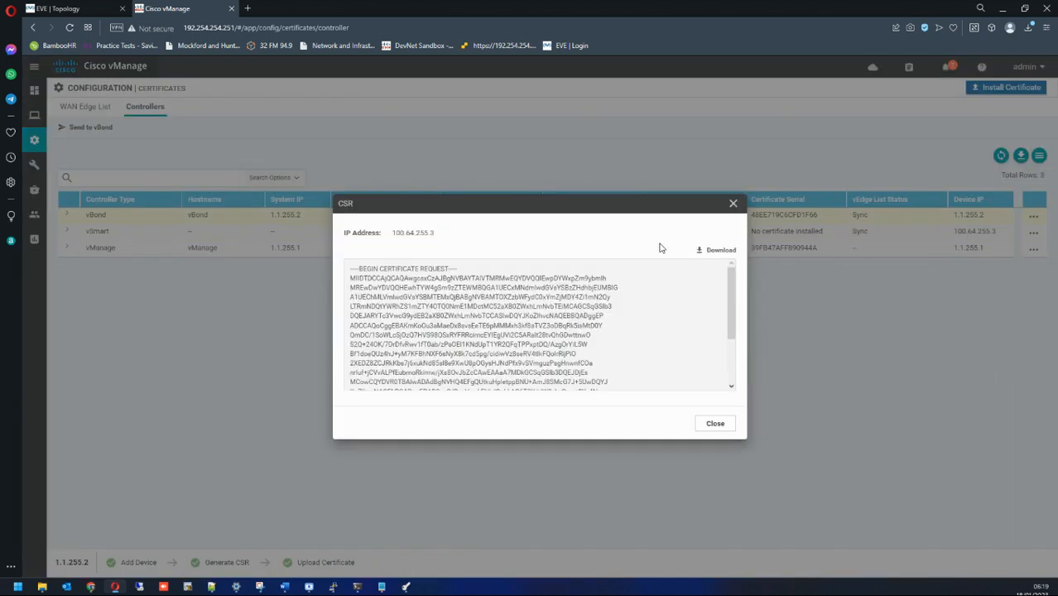
{"action": "left_click", "coordinate": [708, 252]}
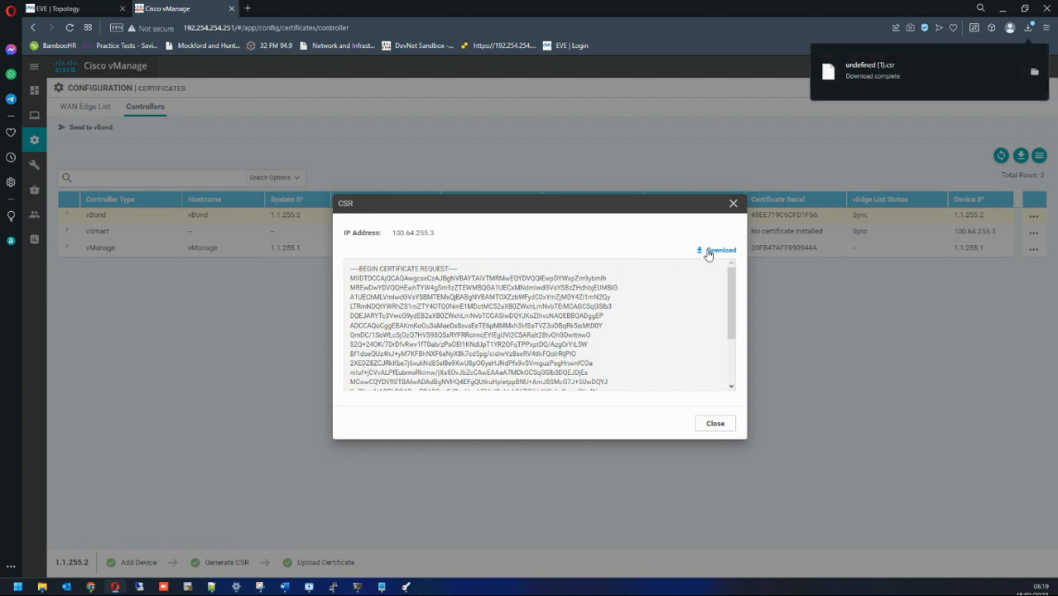
{"action": "left_click", "coordinate": [1034, 72]}
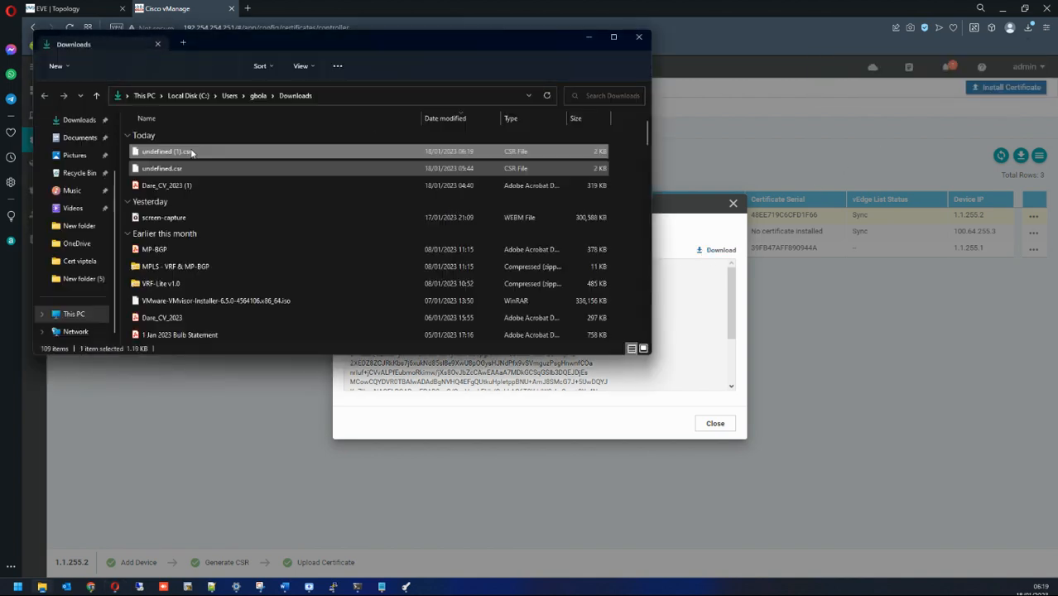
Step: Rename the downloaded CSR file to vsmart.csr
{"action": "right_click", "coordinate": [160, 157]}
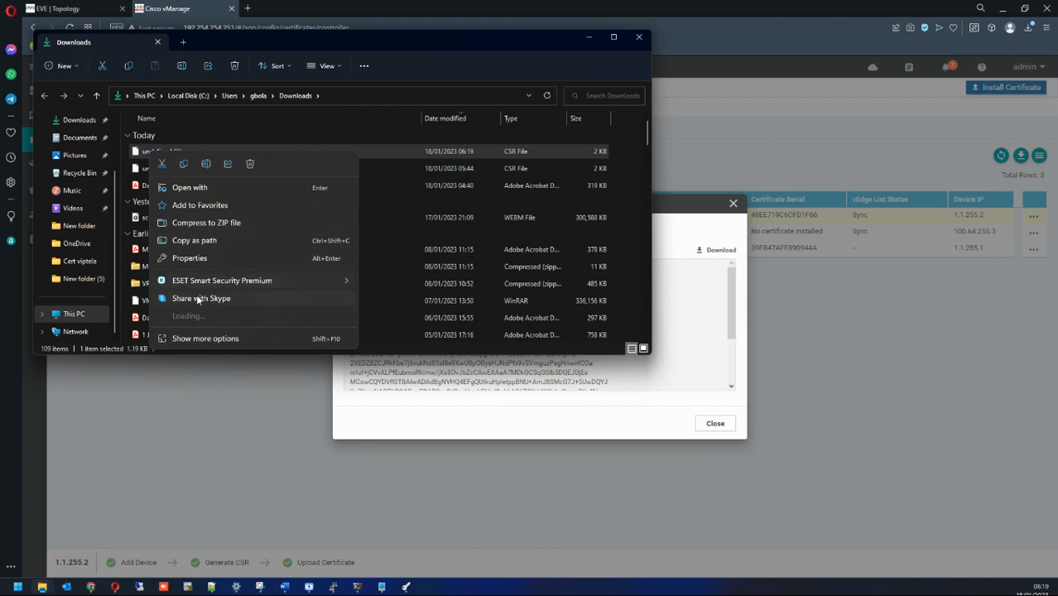
{"action": "left_click", "coordinate": [195, 355]}
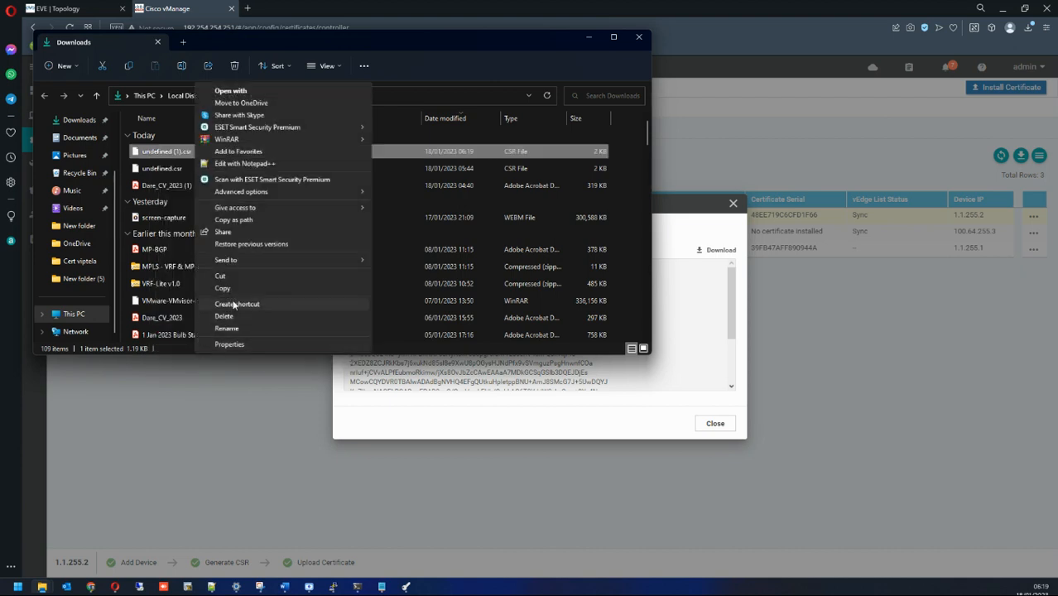
{"action": "left_click", "coordinate": [226, 328]}
{"action": "type", "text": "vsmart"}
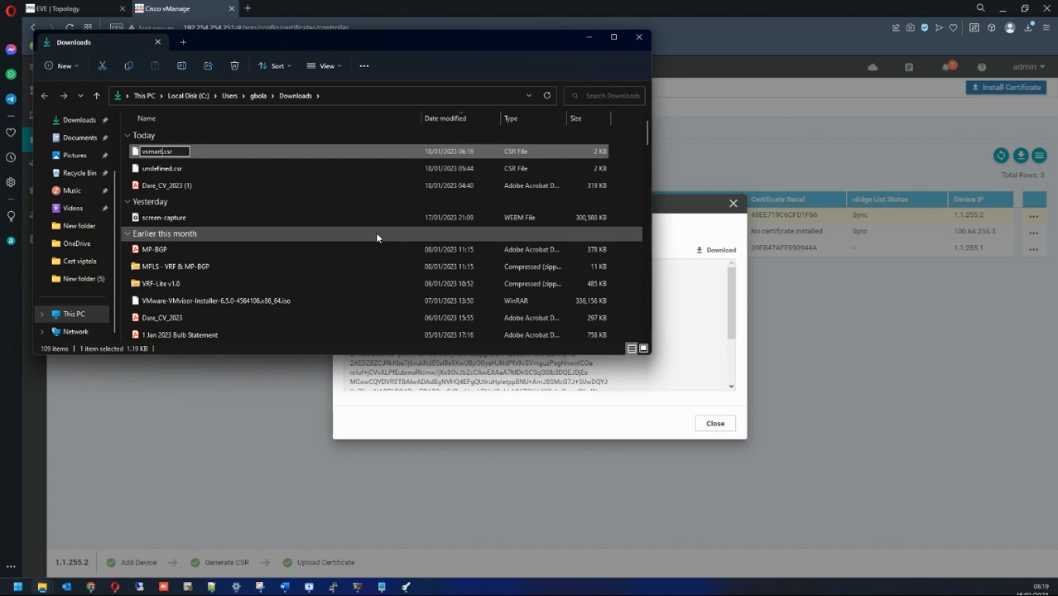
{"action": "key", "text": "Return"}
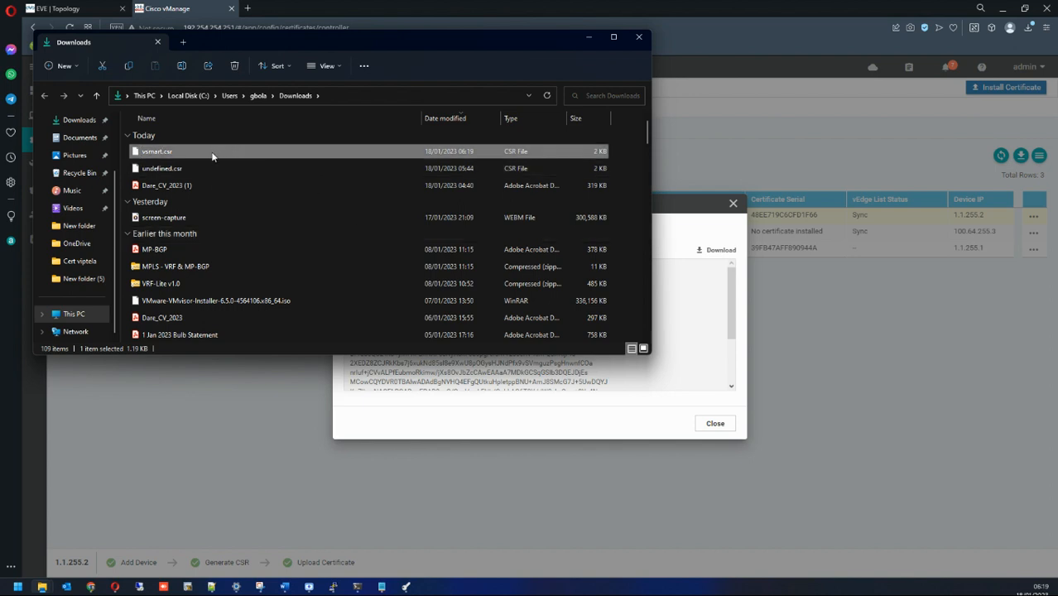
Step: Paste vsmart.csr into Desktop\New folder (5) and close the vSmart CSR dialog
{"action": "scroll", "coordinate": [82, 136], "scroll_direction": "up", "scroll_amount": 2}
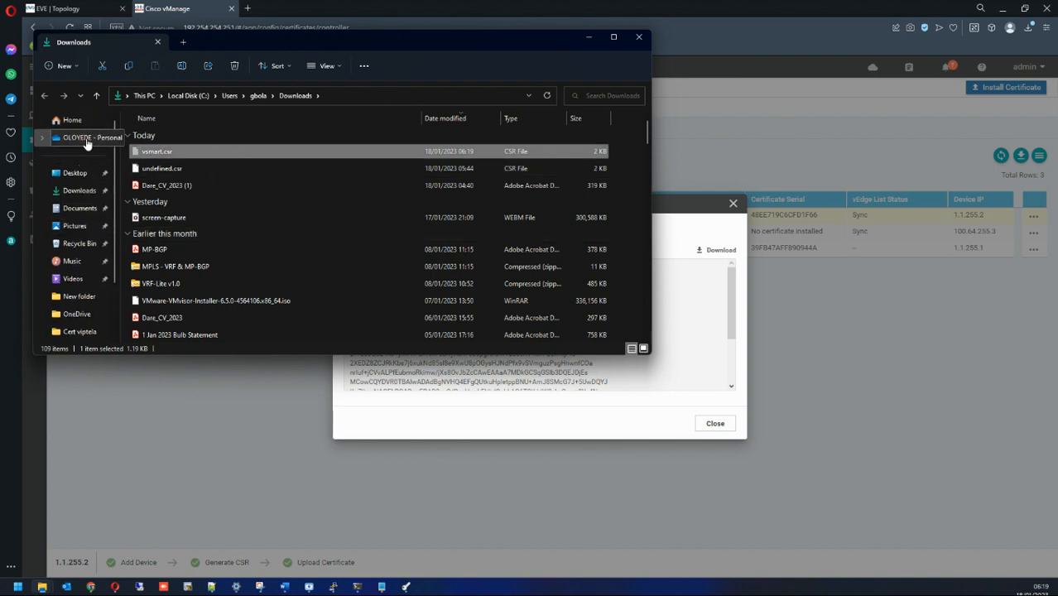
{"action": "left_click", "coordinate": [80, 174]}
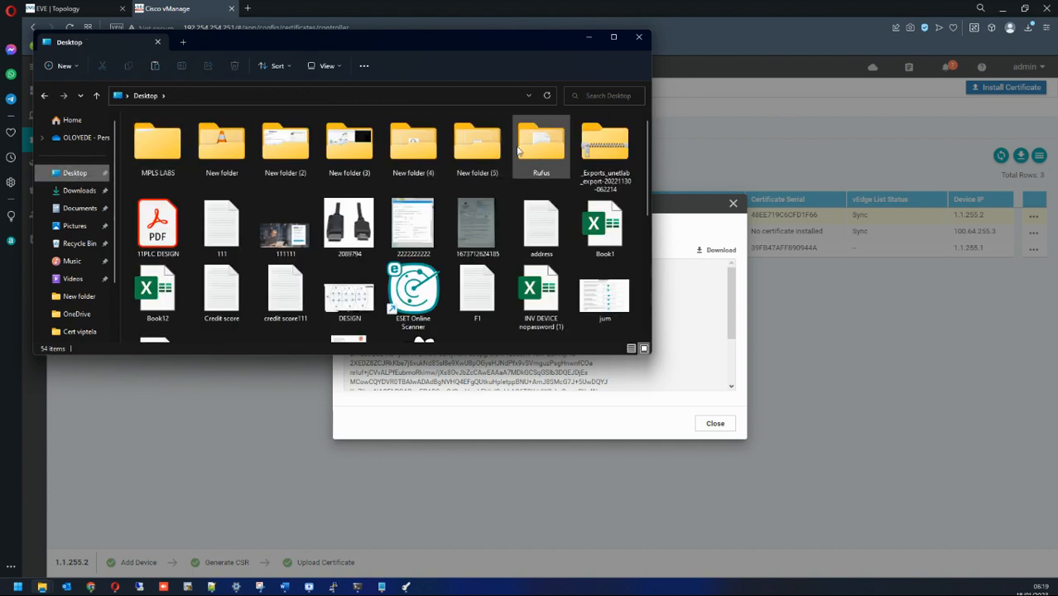
{"action": "double_click", "coordinate": [462, 147]}
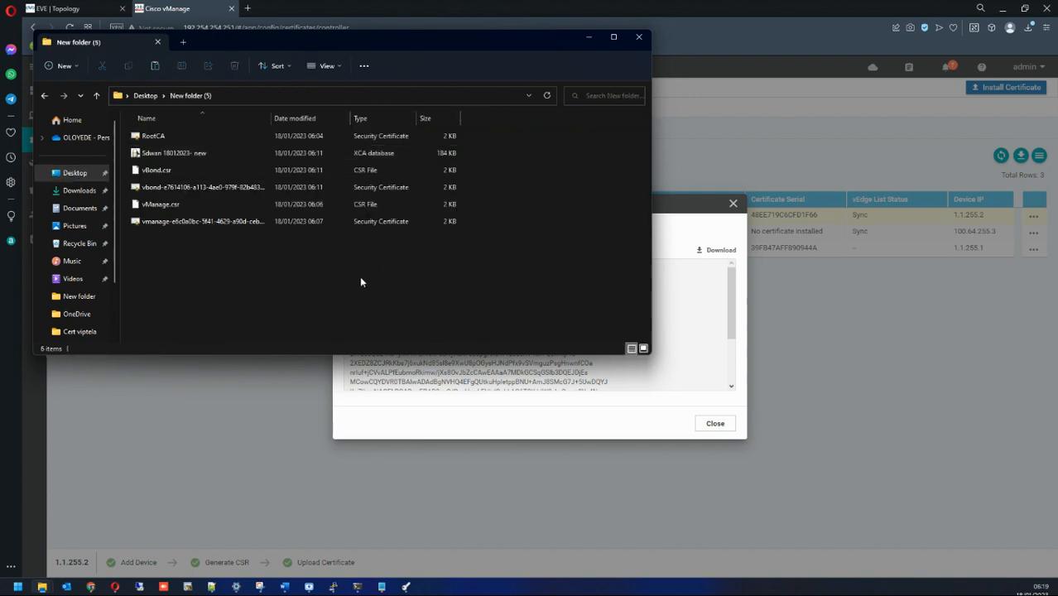
{"action": "key", "text": "ctrl+v"}
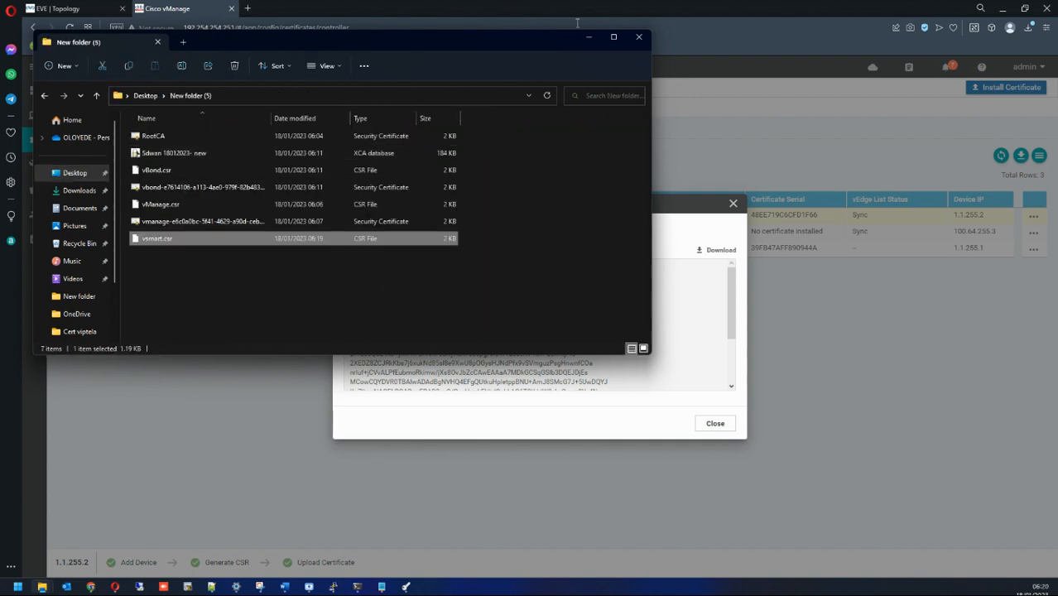
{"action": "left_click", "coordinate": [589, 37]}
{"action": "left_click", "coordinate": [733, 203]}
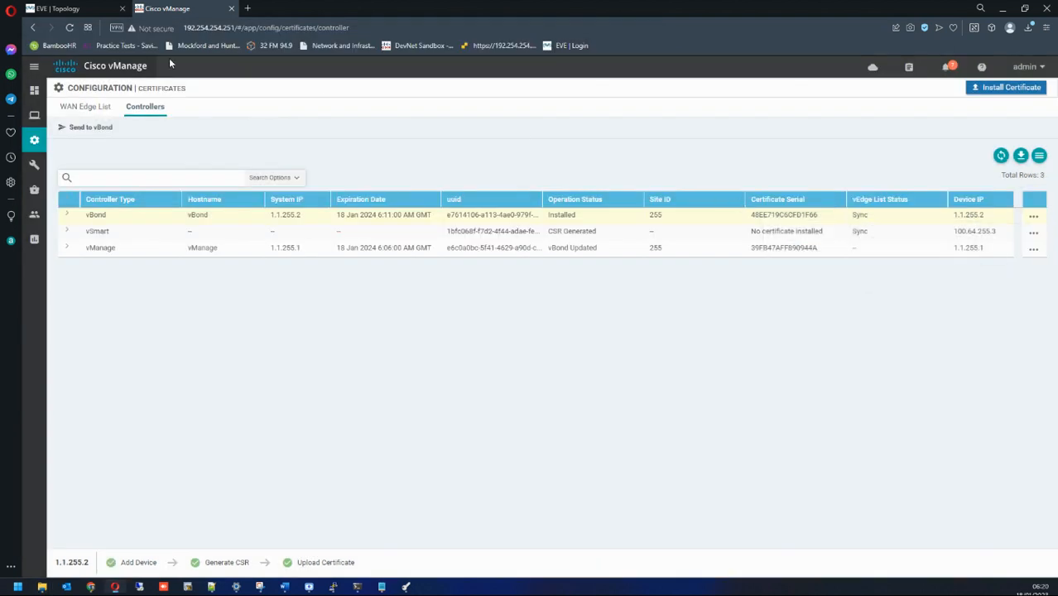
Step: Import the vsmart.csr signing request into XCA's Certificate signing requests list
{"action": "left_click", "coordinate": [406, 586]}
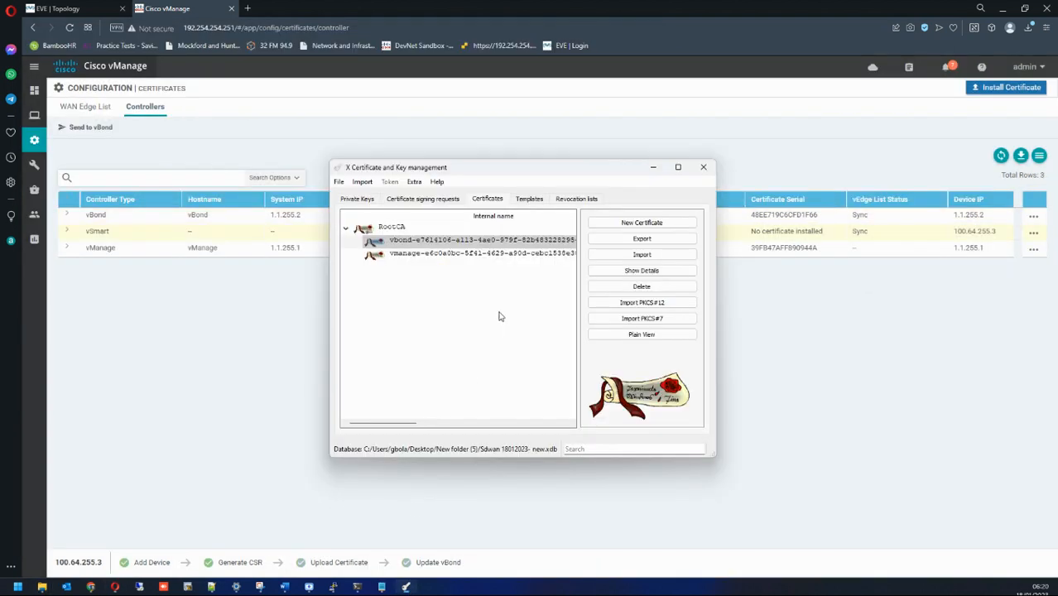
{"action": "left_click", "coordinate": [423, 199]}
{"action": "left_click", "coordinate": [615, 253]}
{"action": "double_click", "coordinate": [474, 299]}
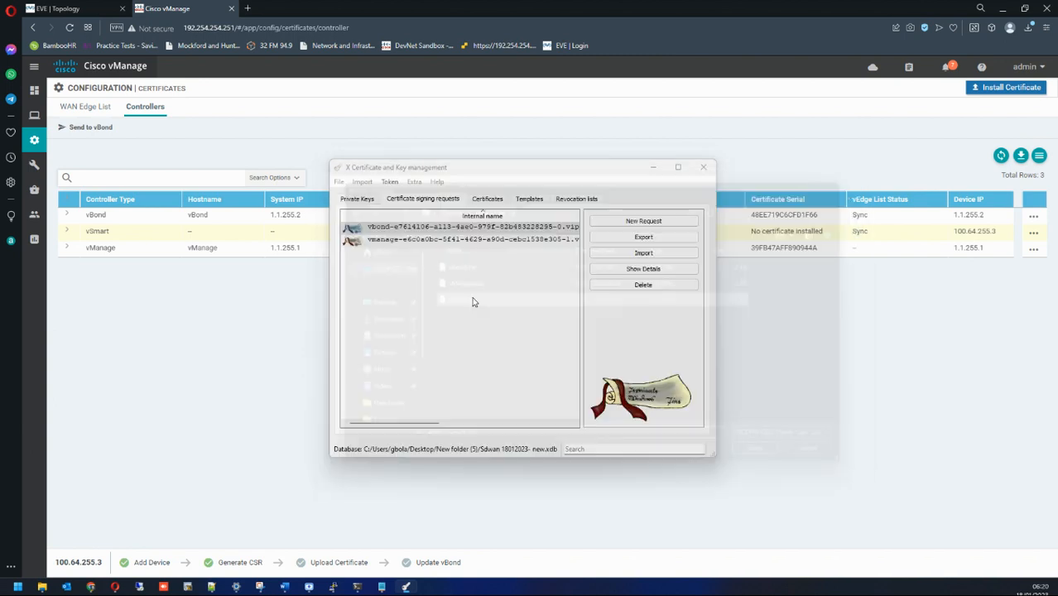
{"action": "left_click", "coordinate": [635, 299]}
Step: Sign the vsmart request with RootCA using the HTTPS_client template
{"action": "left_click", "coordinate": [403, 254]}
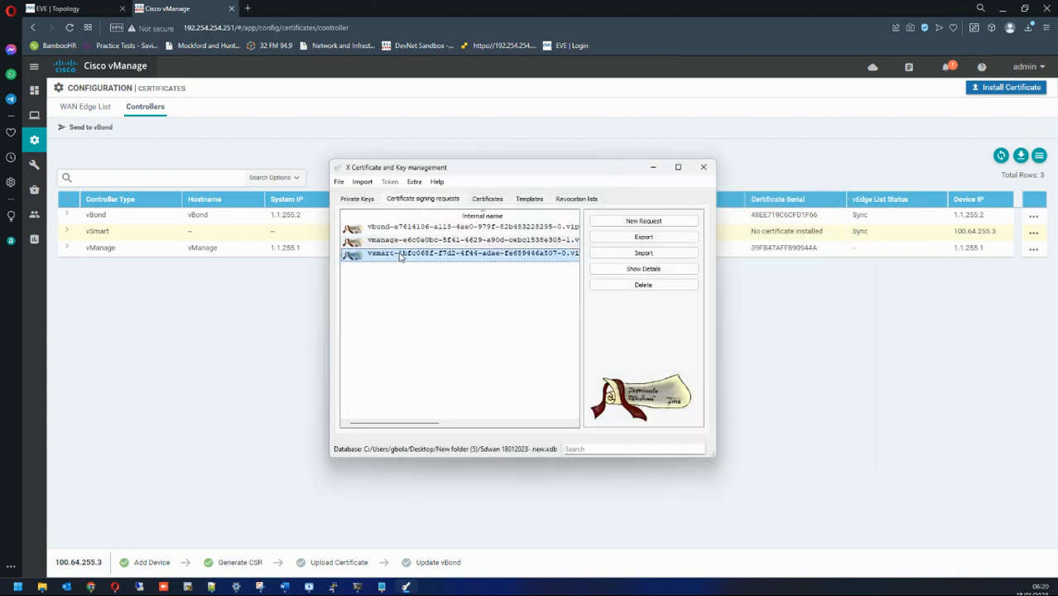
{"action": "right_click", "coordinate": [412, 259]}
{"action": "left_click", "coordinate": [452, 363]}
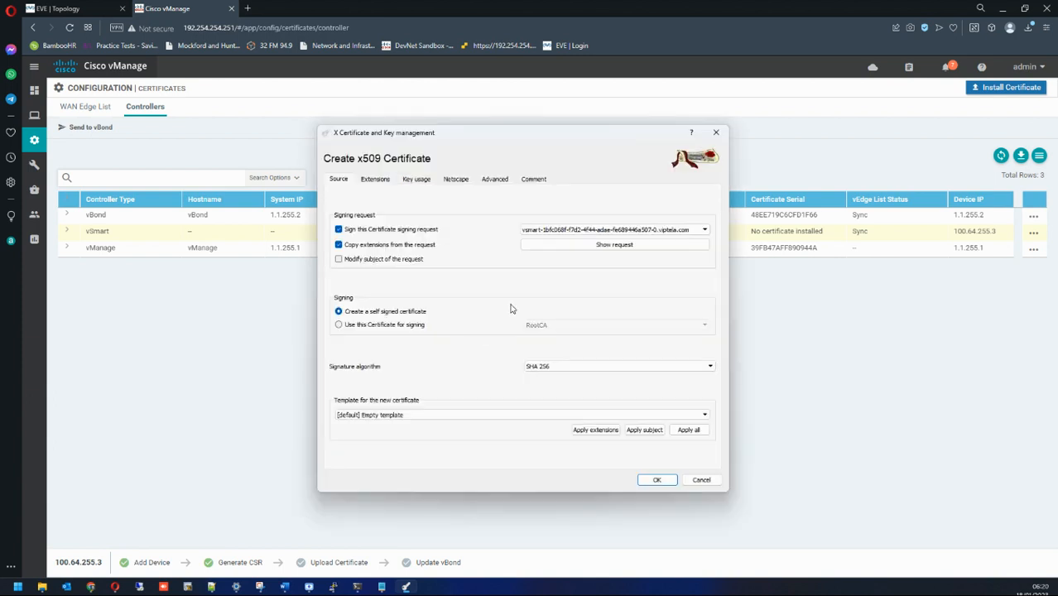
{"action": "left_click", "coordinate": [363, 328]}
{"action": "left_click", "coordinate": [497, 414]}
{"action": "left_click", "coordinate": [485, 436]}
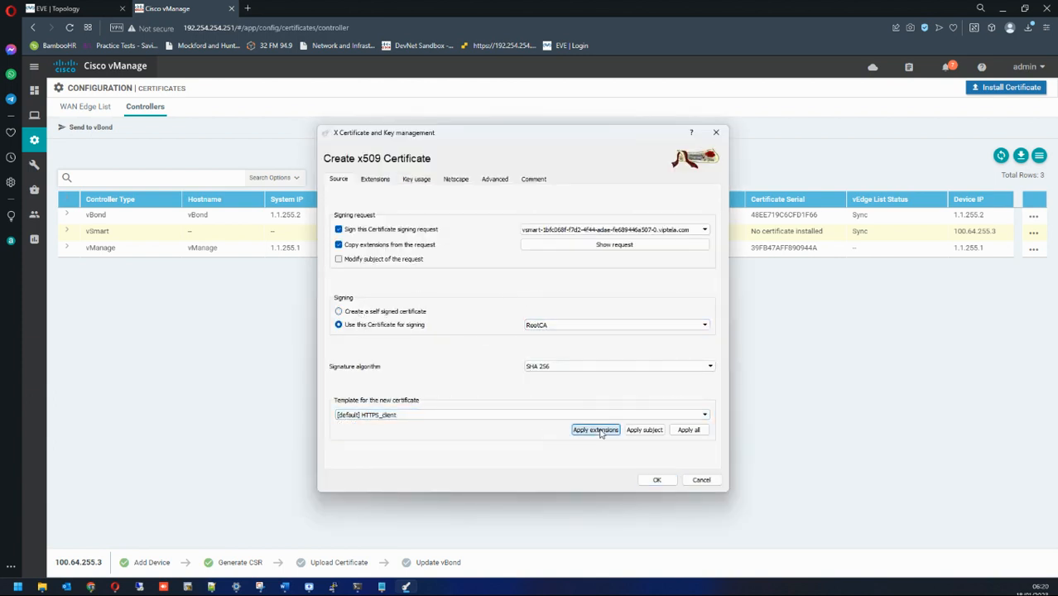
{"action": "left_click", "coordinate": [687, 429]}
{"action": "left_click", "coordinate": [656, 480]}
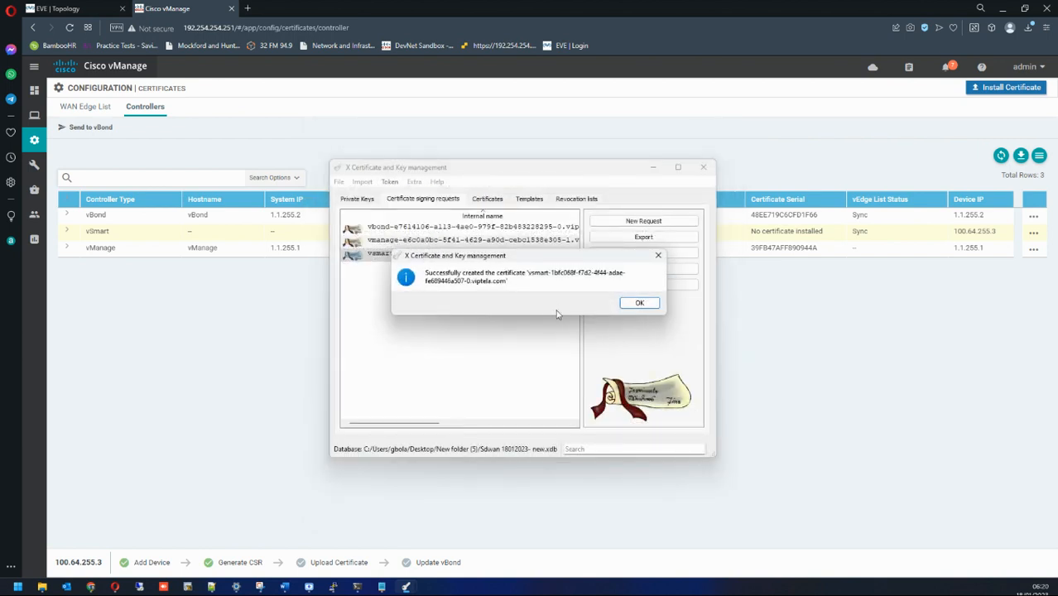
{"action": "left_click", "coordinate": [625, 304]}
Step: Export the new vSmart certificate as a PEM .crt file
{"action": "left_click", "coordinate": [487, 198]}
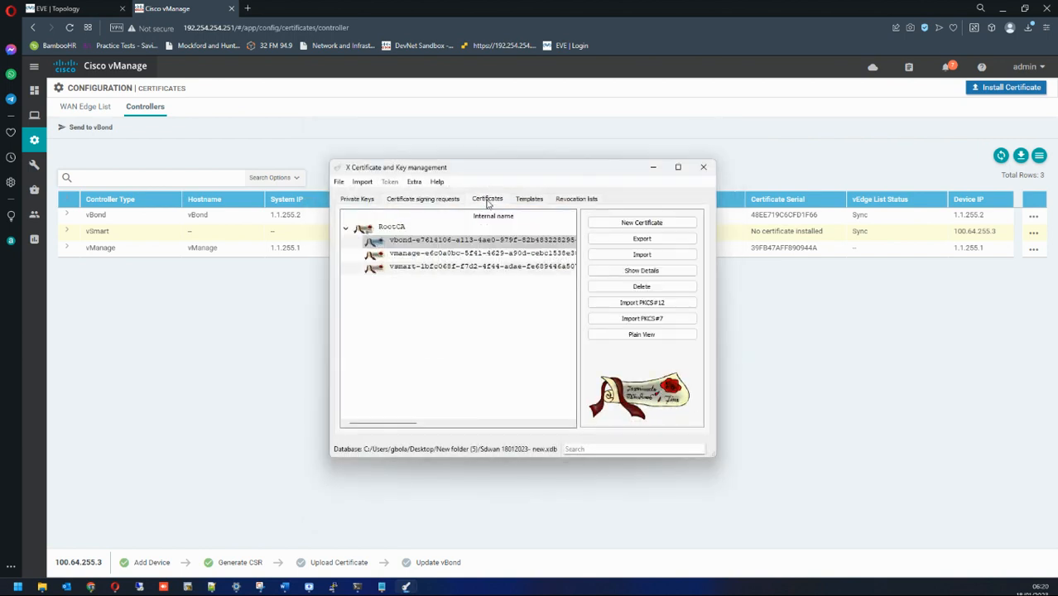
{"action": "left_click", "coordinate": [414, 267]}
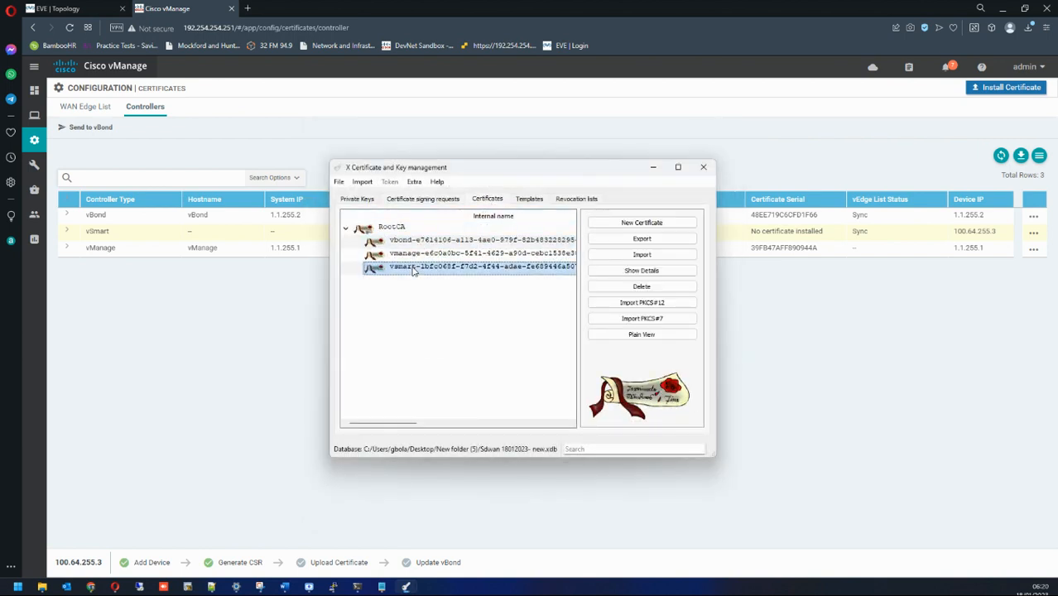
{"action": "left_click", "coordinate": [625, 240]}
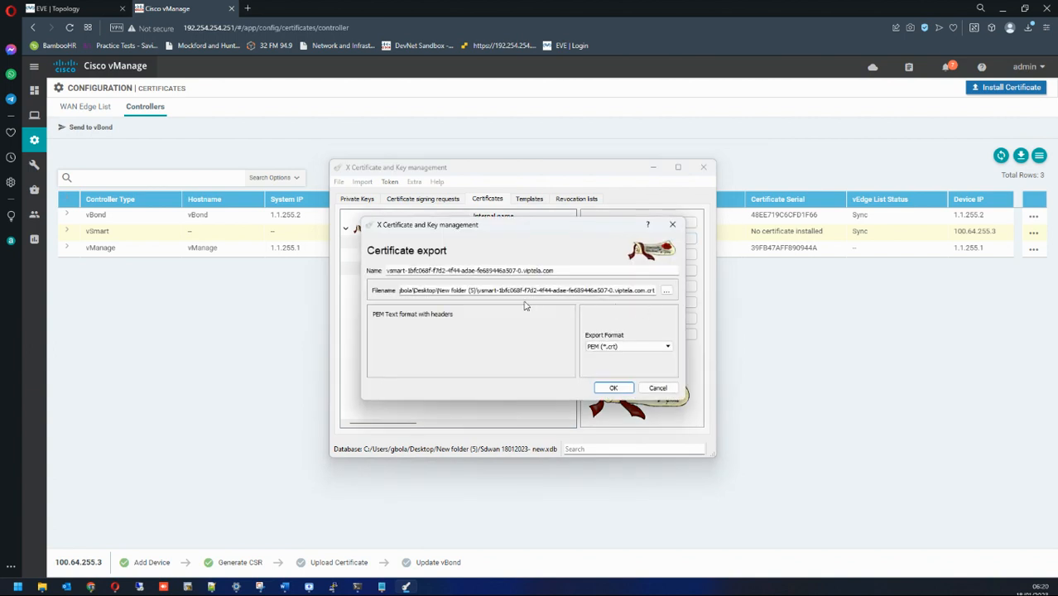
{"action": "left_click", "coordinate": [621, 387]}
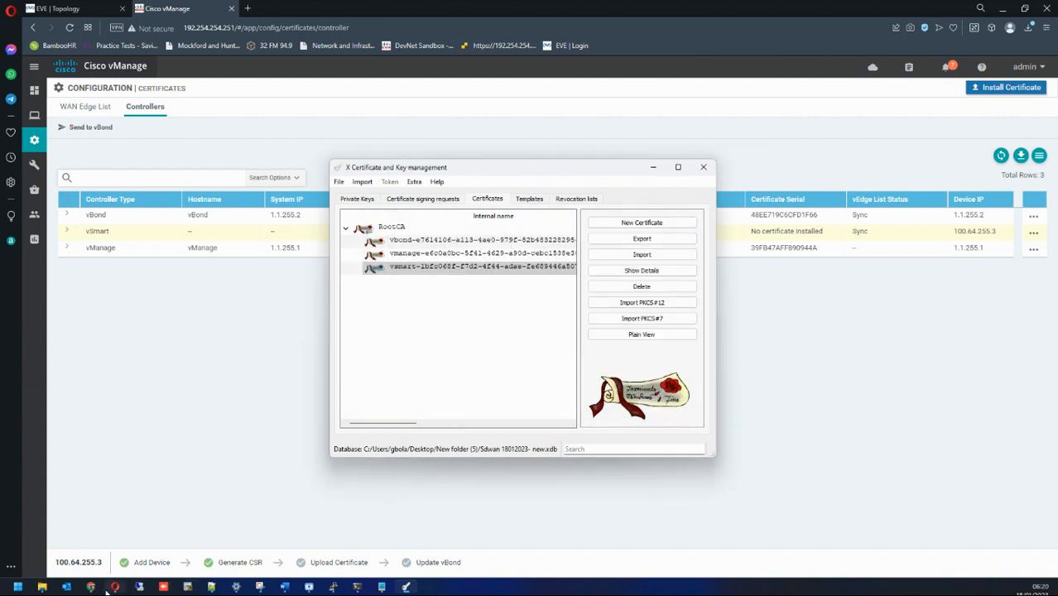
Step: Confirm the vSmart .crt is in New folder (5), then close XCA and the folder
{"action": "left_click", "coordinate": [42, 587]}
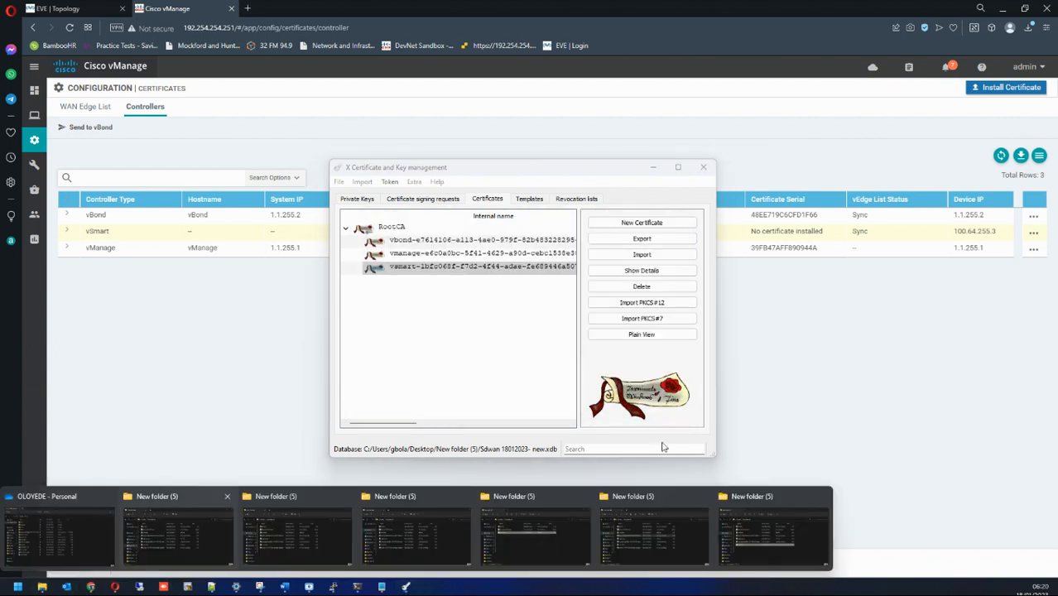
{"action": "left_click", "coordinate": [772, 535]}
{"action": "left_click", "coordinate": [176, 259]}
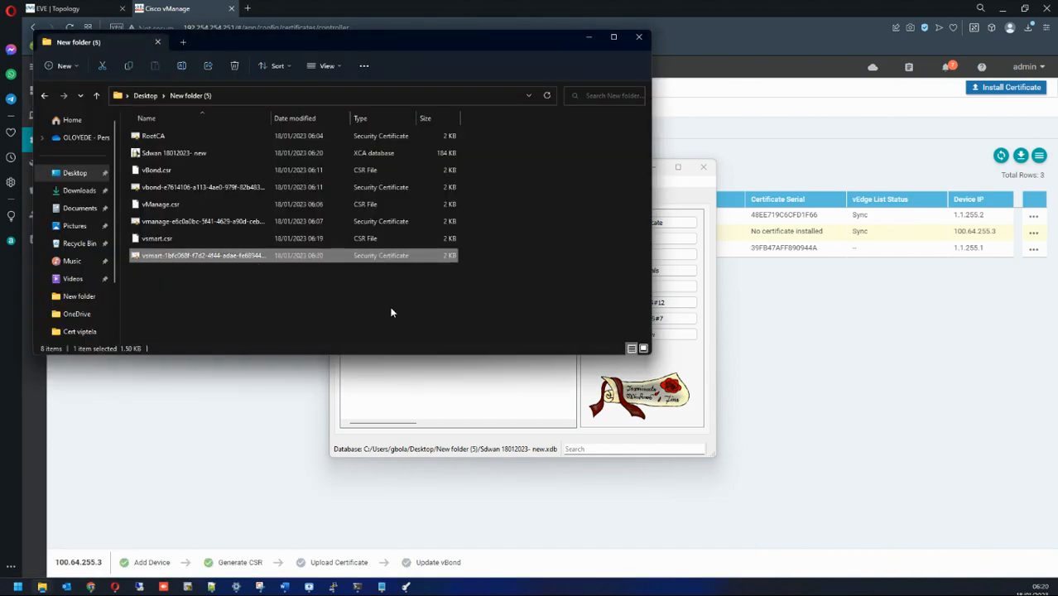
{"action": "left_click", "coordinate": [423, 402]}
{"action": "left_click", "coordinate": [655, 167]}
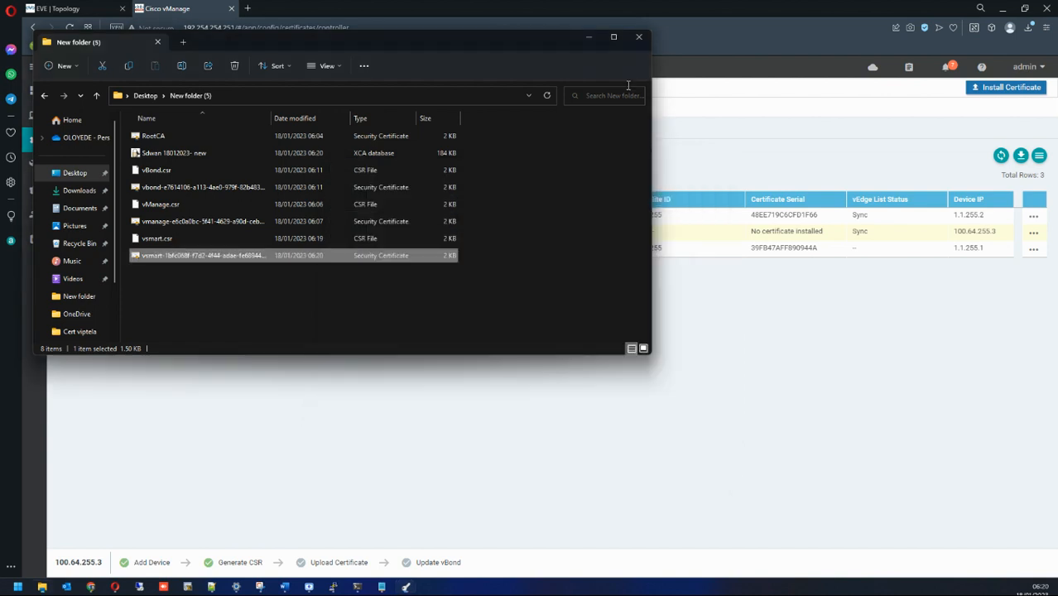
{"action": "left_click", "coordinate": [639, 38]}
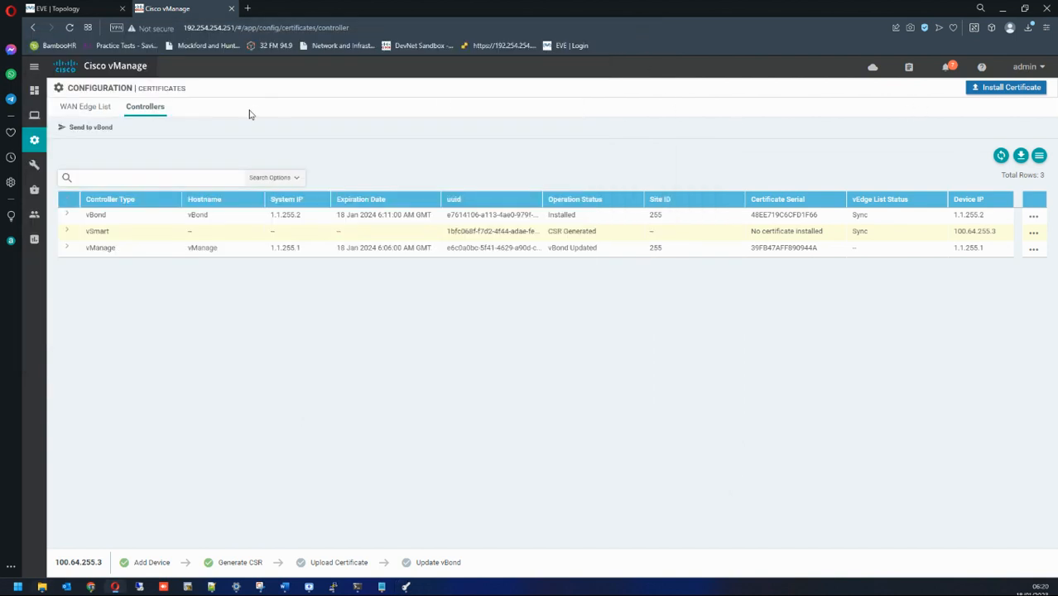
Step: Install the vsmart .crt from Desktop > New folder (5) as vManage's signed certificate, showing All Files
{"action": "left_click", "coordinate": [1005, 87]}
{"action": "left_click", "coordinate": [716, 235]}
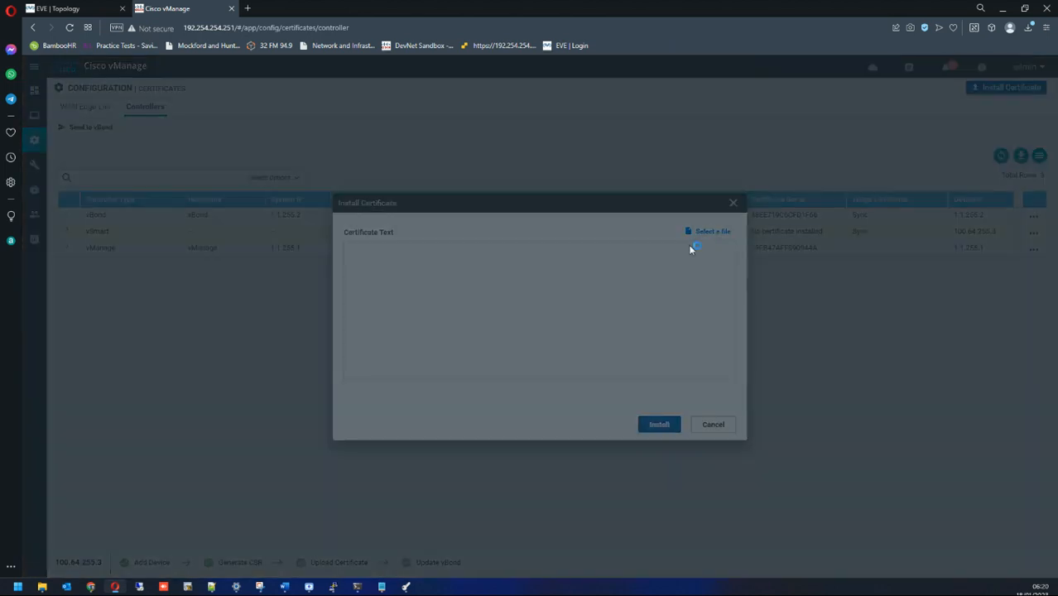
{"action": "left_click", "coordinate": [47, 127]}
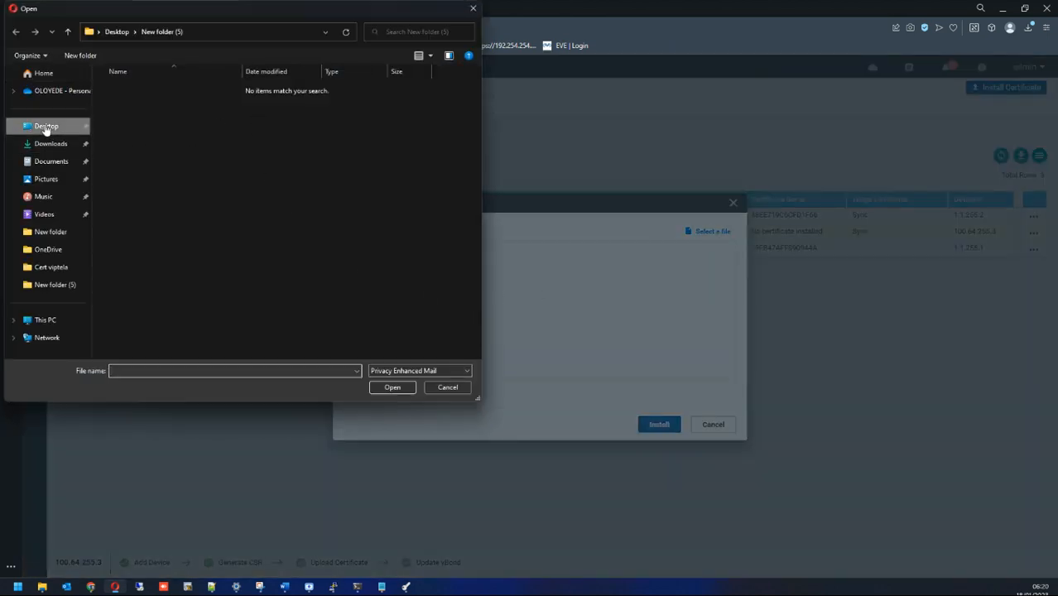
{"action": "double_click", "coordinate": [441, 103]}
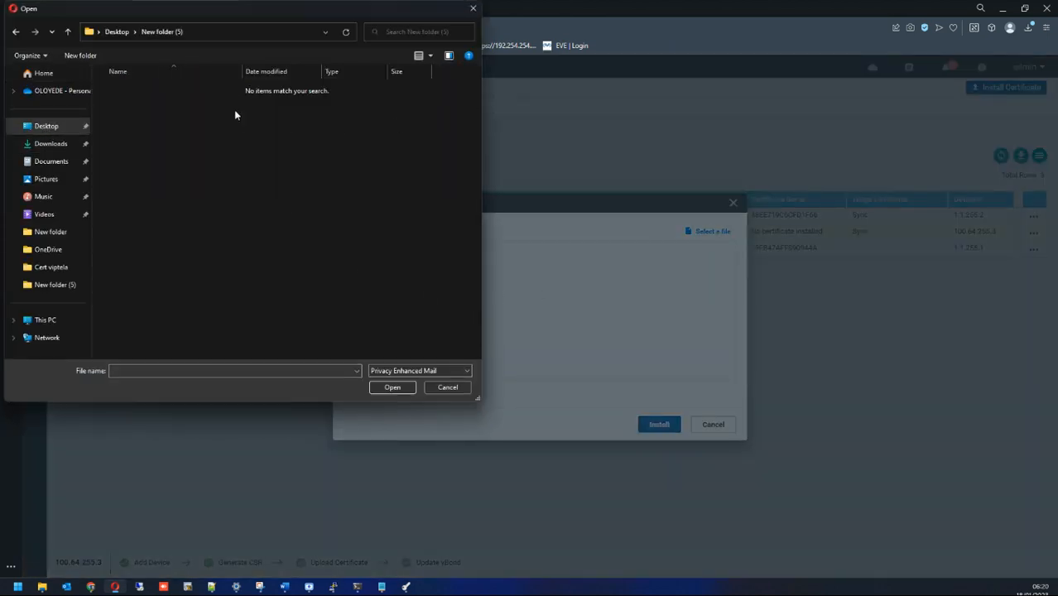
{"action": "left_click", "coordinate": [413, 370]}
{"action": "left_click", "coordinate": [402, 392]}
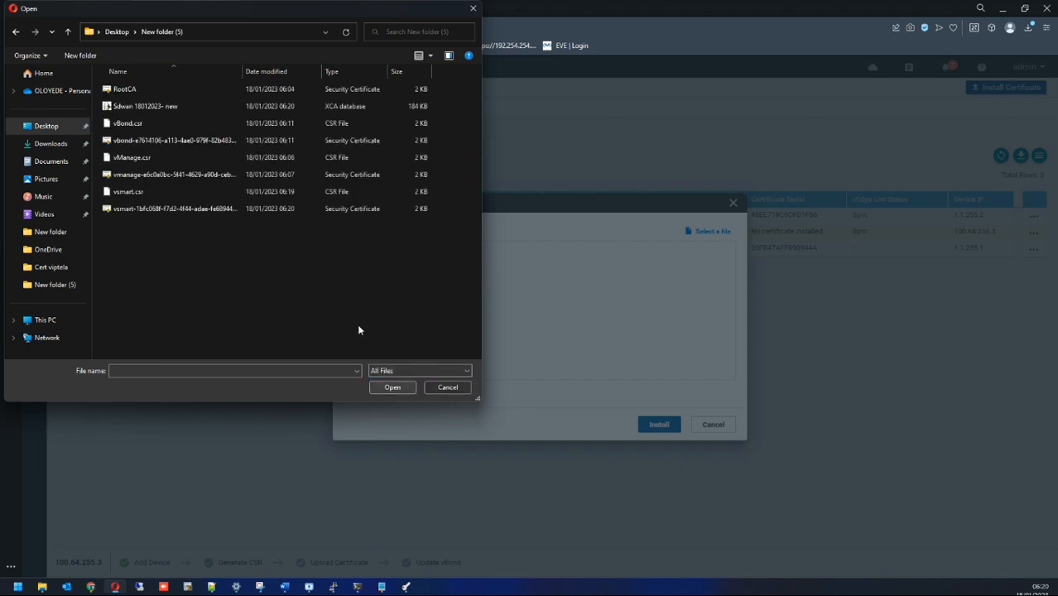
{"action": "left_click", "coordinate": [167, 211]}
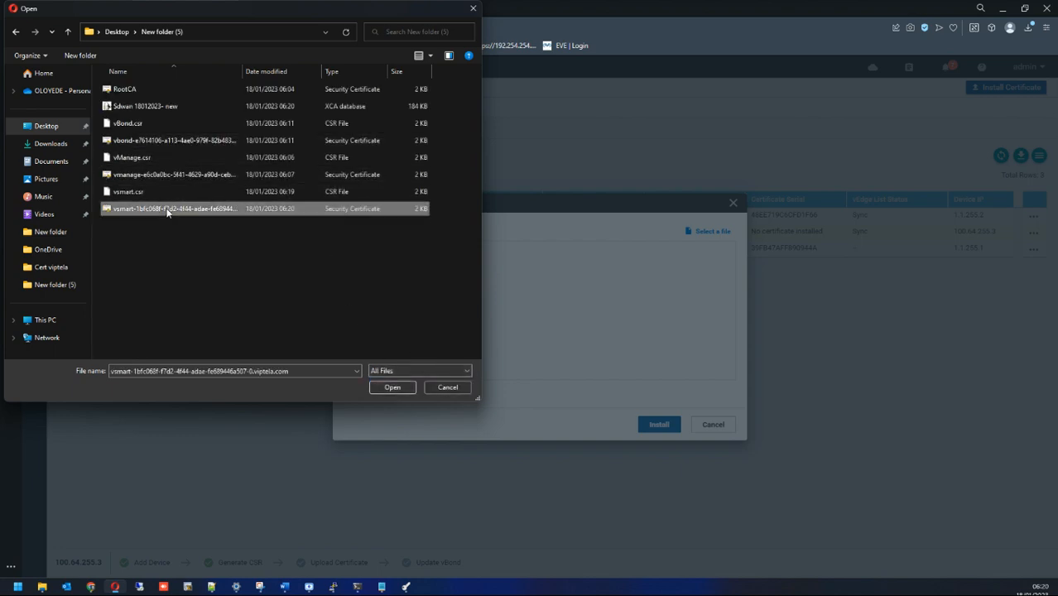
{"action": "left_click", "coordinate": [392, 387]}
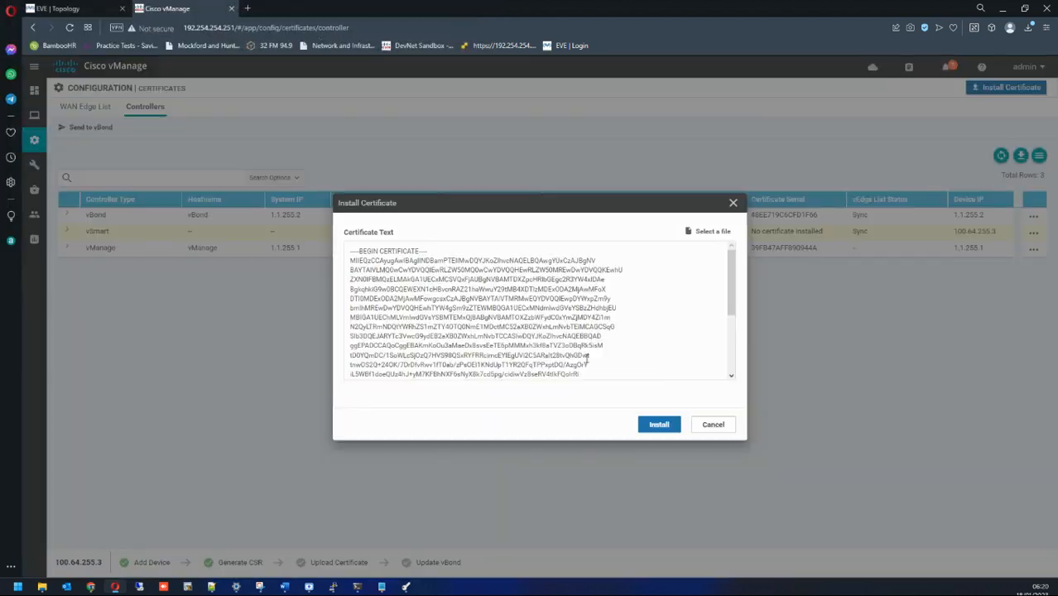
{"action": "left_click", "coordinate": [660, 425]}
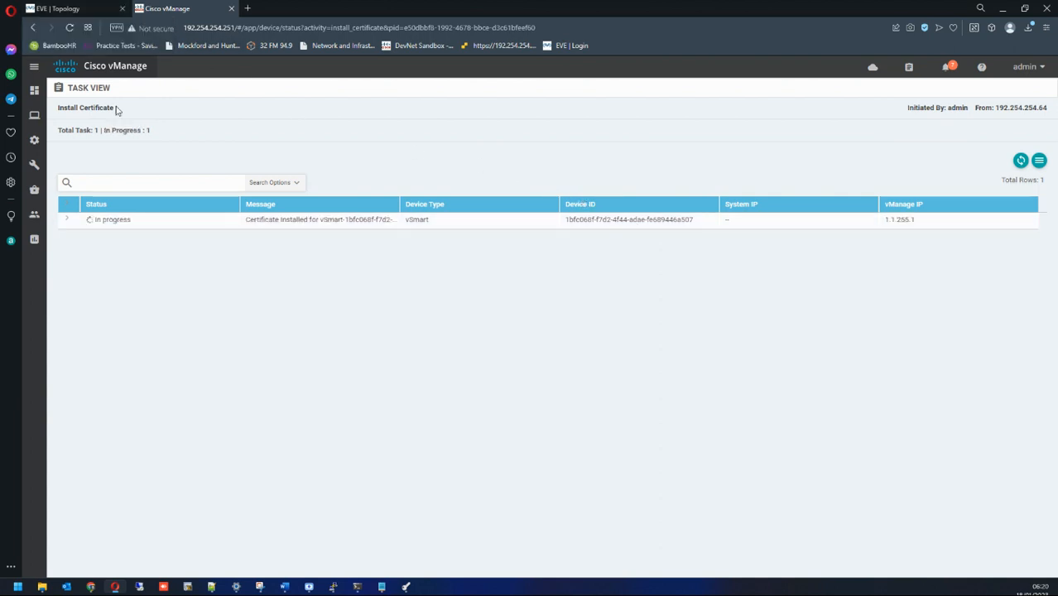
Step: Read the vSmart install log, check the Main Dashboard's one vSmart and one vBond, then open EVE Topology
{"action": "left_click", "coordinate": [66, 220]}
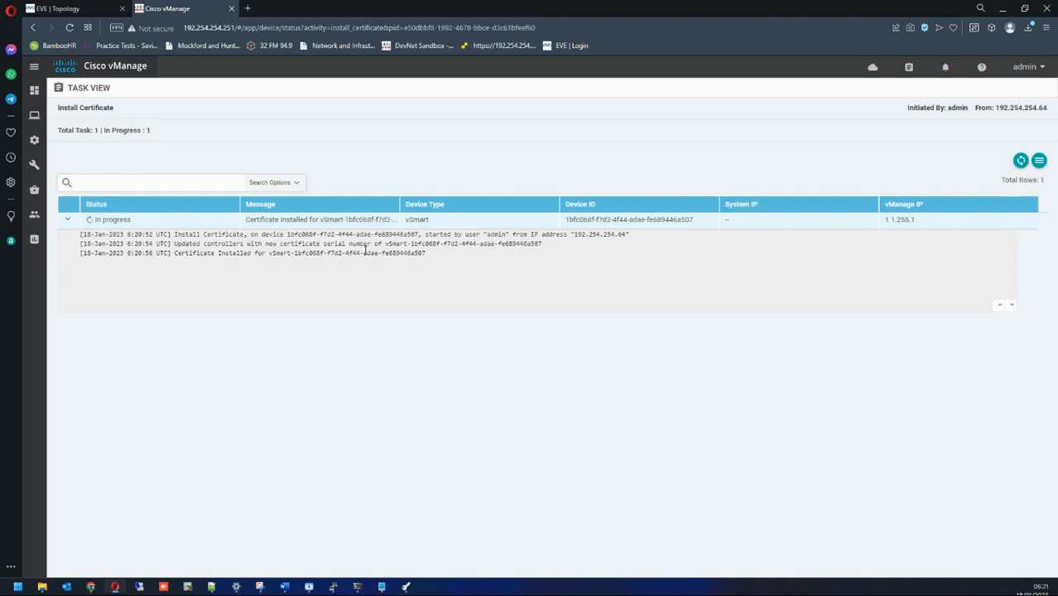
{"action": "mouse_move", "coordinate": [36, 93]}
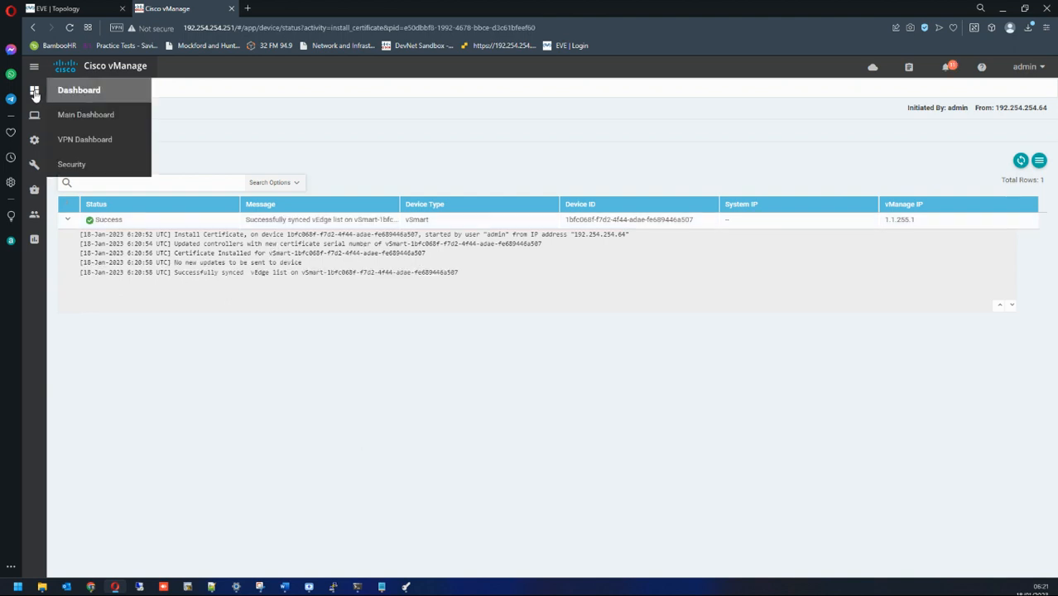
{"action": "left_click", "coordinate": [131, 120]}
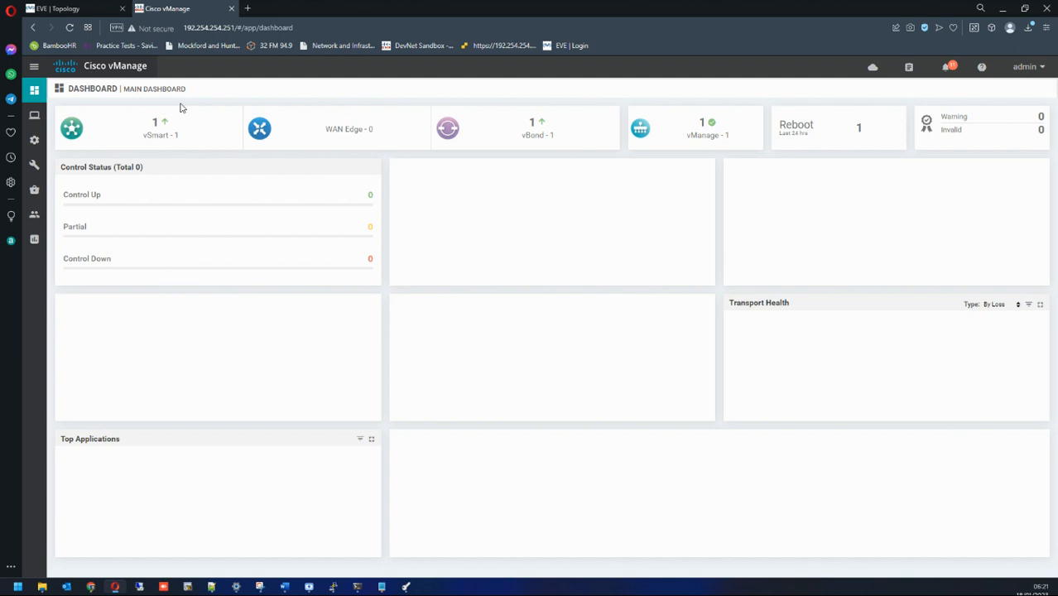
{"action": "left_click_drag", "start_coordinate": [141, 124], "coordinate": [175, 126]}
{"action": "left_click_drag", "start_coordinate": [515, 123], "coordinate": [569, 125]}
{"action": "left_click", "coordinate": [717, 130]}
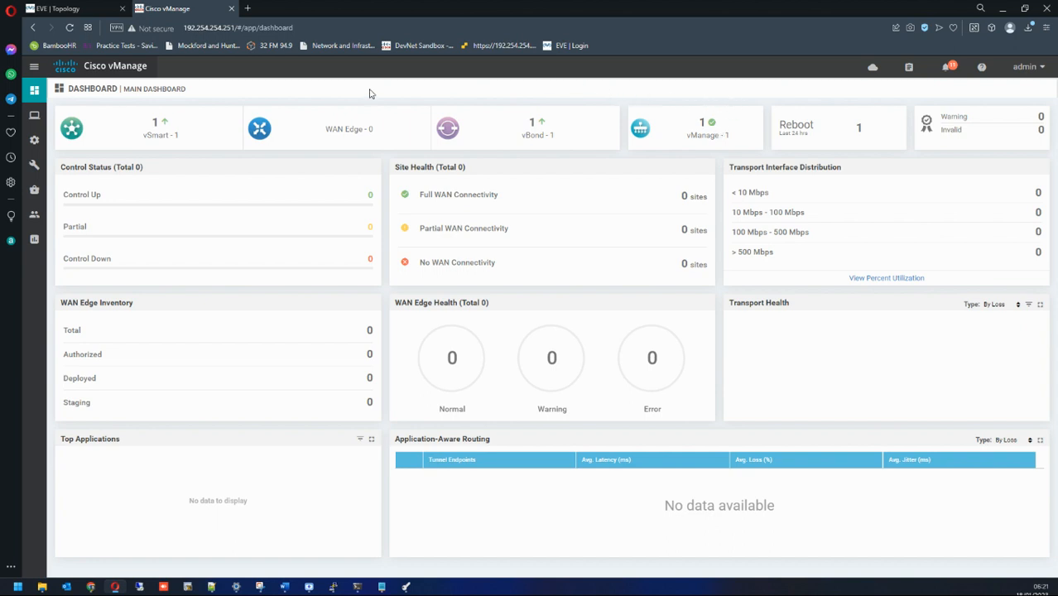
{"action": "key", "text": "ctrl+Tab"}
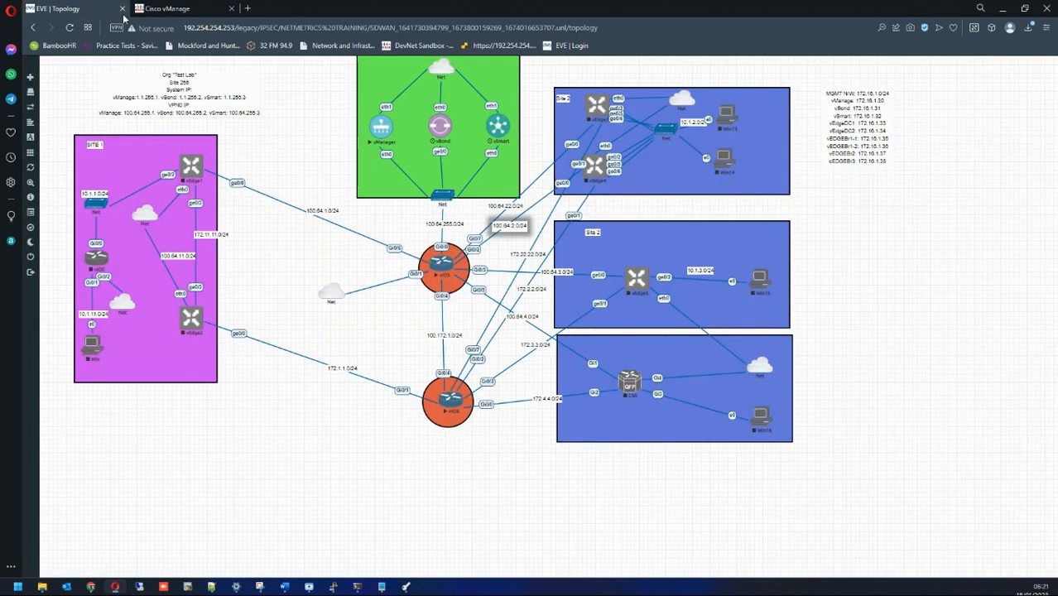
Step: Box-select the vManage, vBond and vSmart nodes in the topology, then return to vManage
{"action": "left_click_drag", "start_coordinate": [348, 64], "coordinate": [533, 207]}
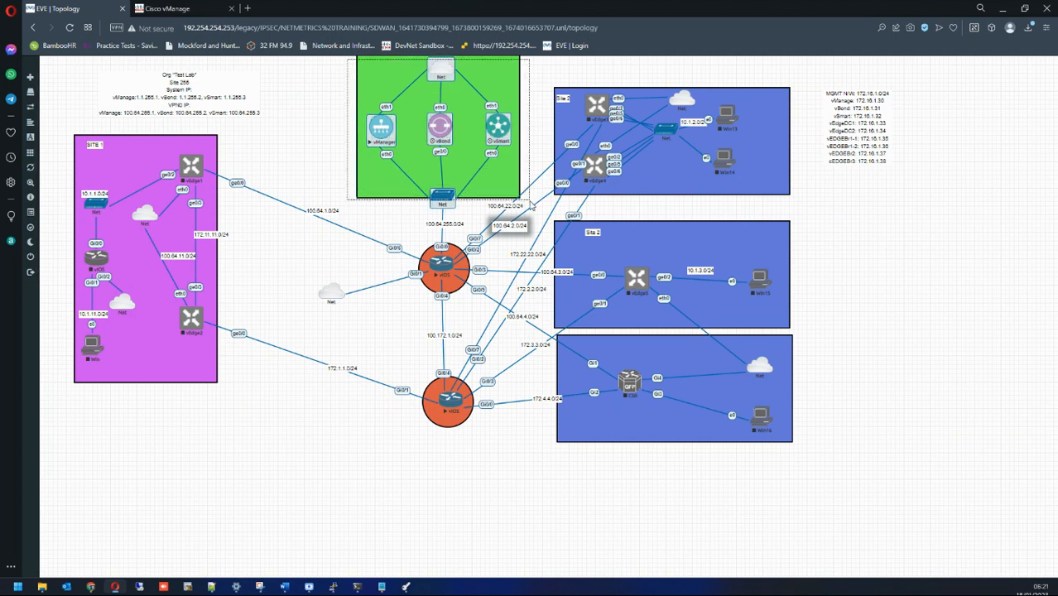
{"action": "left_click_drag", "start_coordinate": [532, 206], "coordinate": [533, 206]}
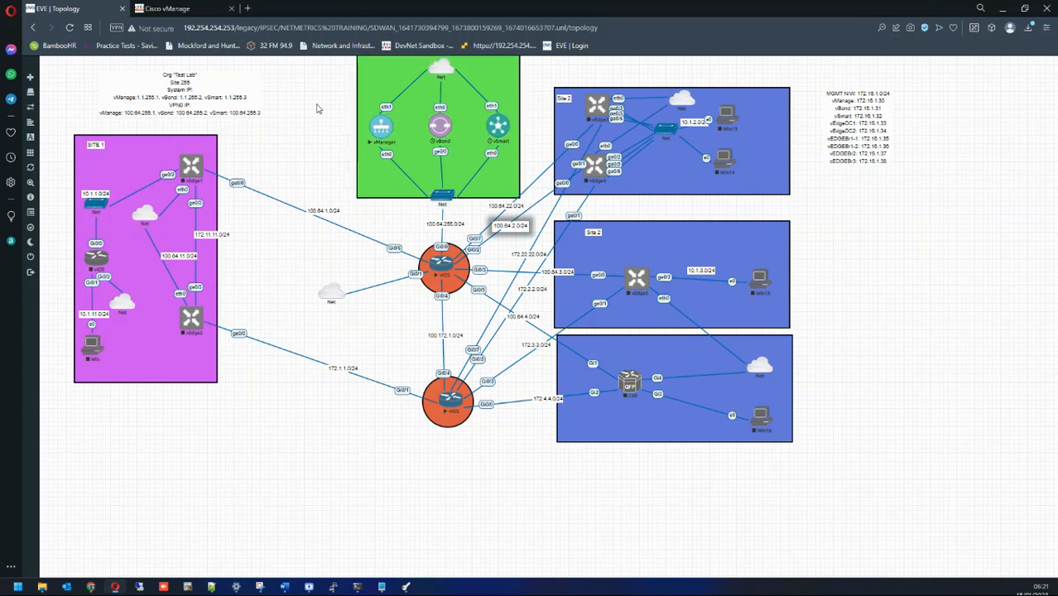
{"action": "left_click", "coordinate": [194, 10]}
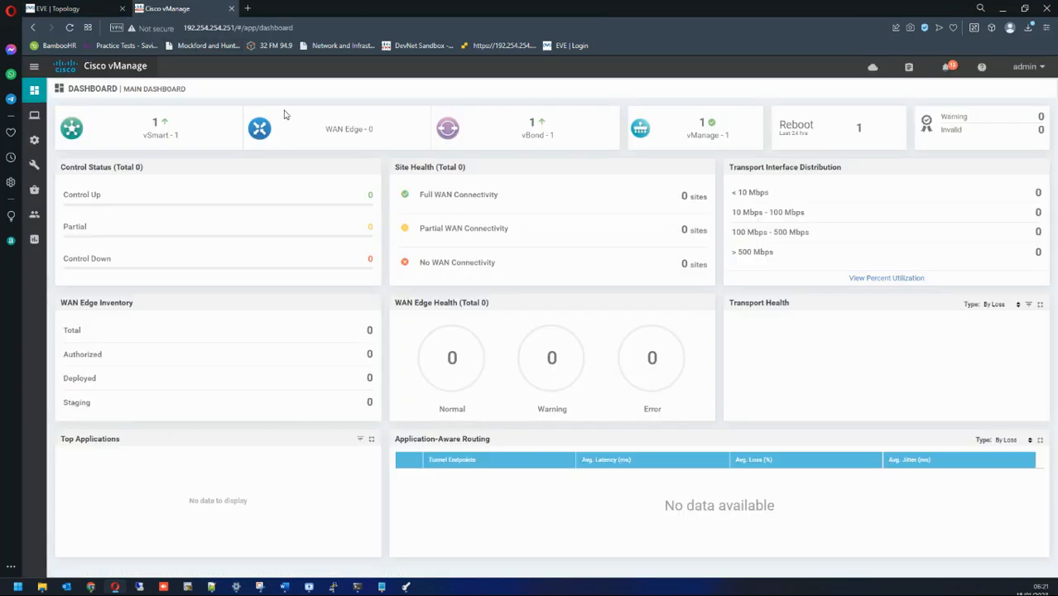
{"action": "left_click_drag", "start_coordinate": [241, 91], "coordinate": [349, 140]}
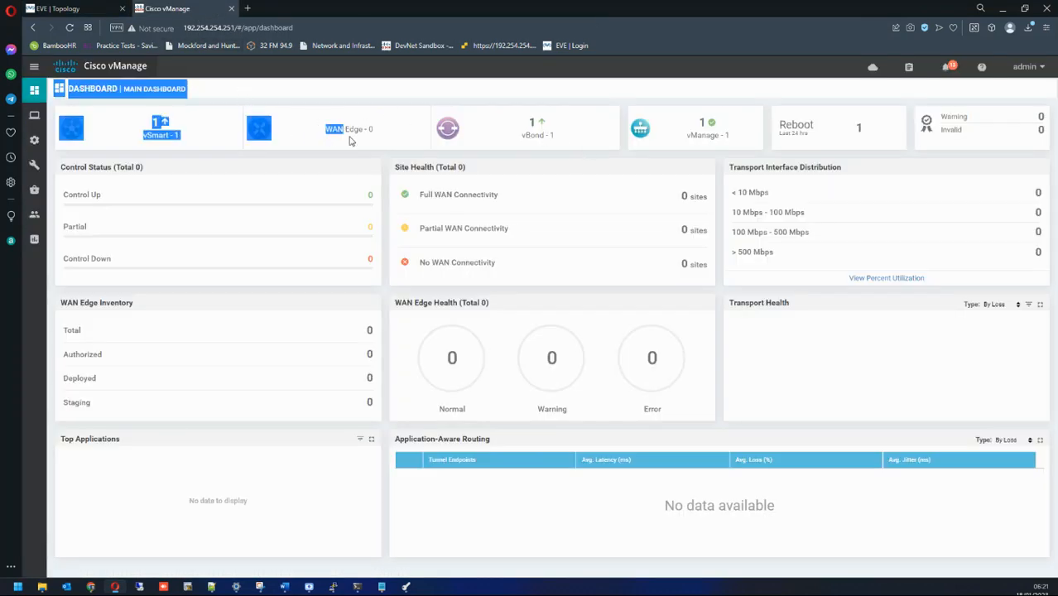
{"action": "left_click", "coordinate": [375, 102]}
{"action": "left_click_drag", "start_coordinate": [404, 104], "coordinate": [347, 148]}
{"action": "left_click", "coordinate": [352, 116]}
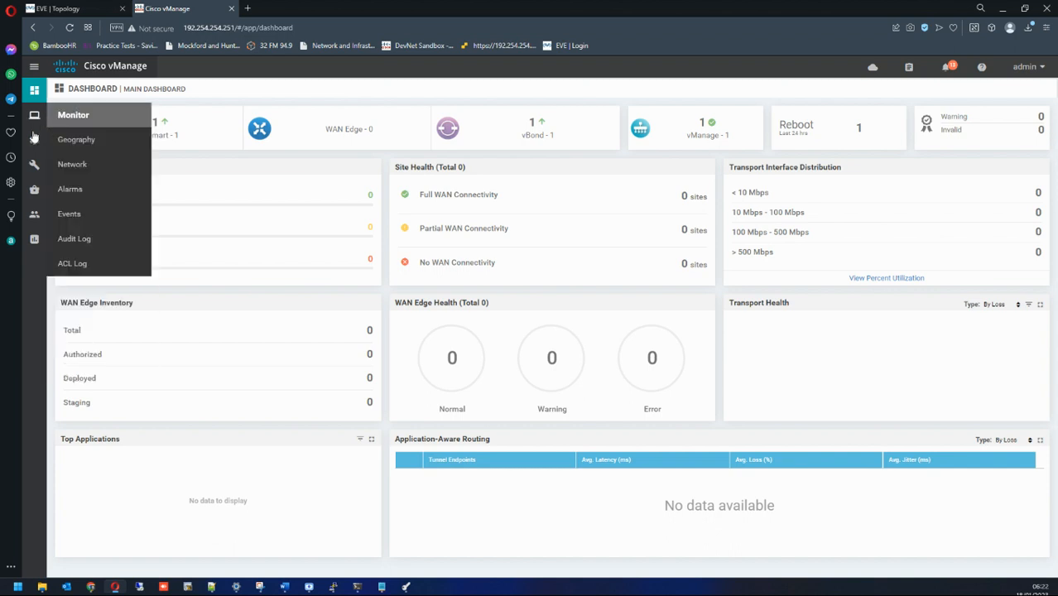
Step: Open the Controllers list under Configuration > Devices and check vManage's system IP 1.1.255.1 and each controller's CLI mode
{"action": "mouse_move", "coordinate": [34, 141]}
{"action": "left_click", "coordinate": [77, 169]}
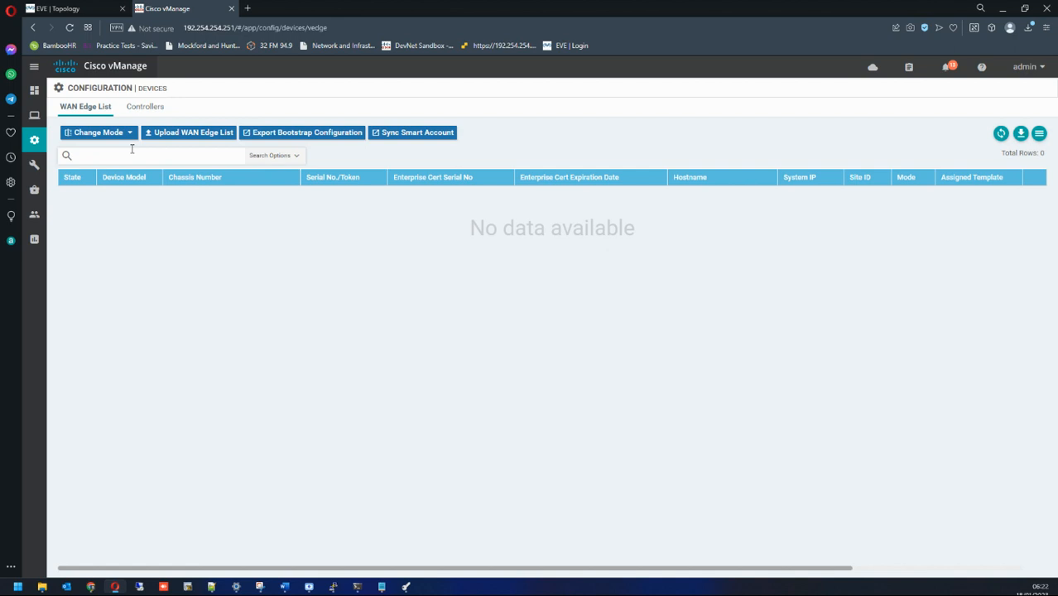
{"action": "left_click", "coordinate": [145, 106]}
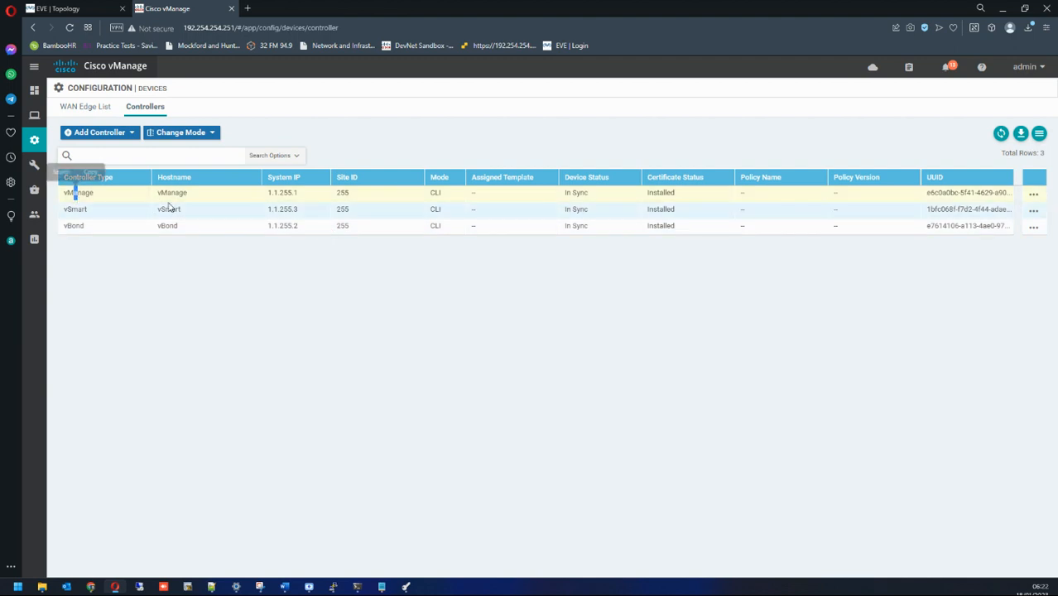
{"action": "left_click_drag", "start_coordinate": [262, 197], "coordinate": [352, 196]}
{"action": "left_click_drag", "start_coordinate": [430, 195], "coordinate": [451, 197]}
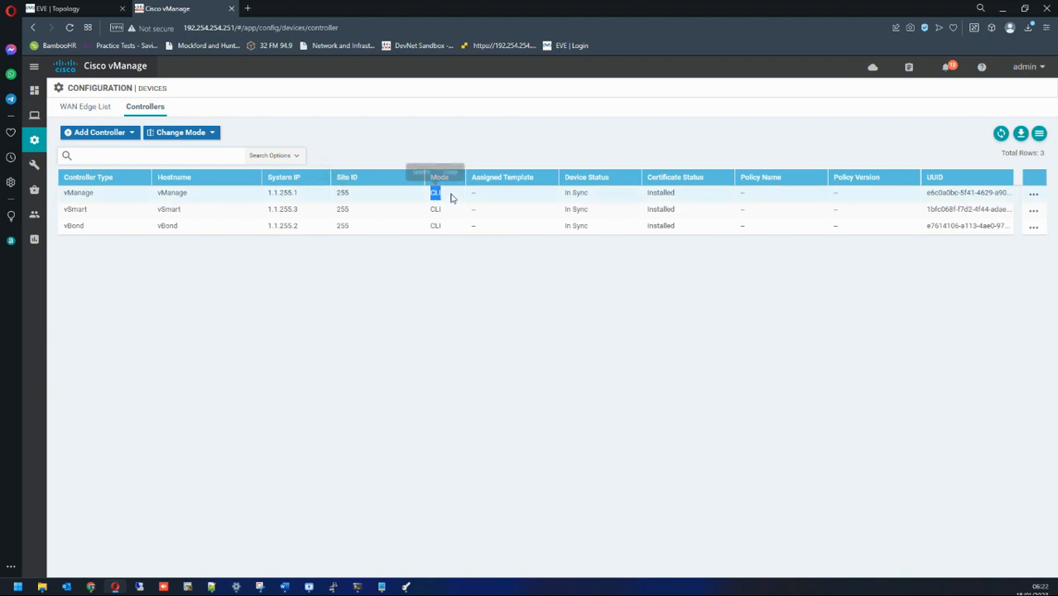
{"action": "left_click", "coordinate": [448, 197]}
{"action": "left_click_drag", "start_coordinate": [440, 195], "coordinate": [420, 195]}
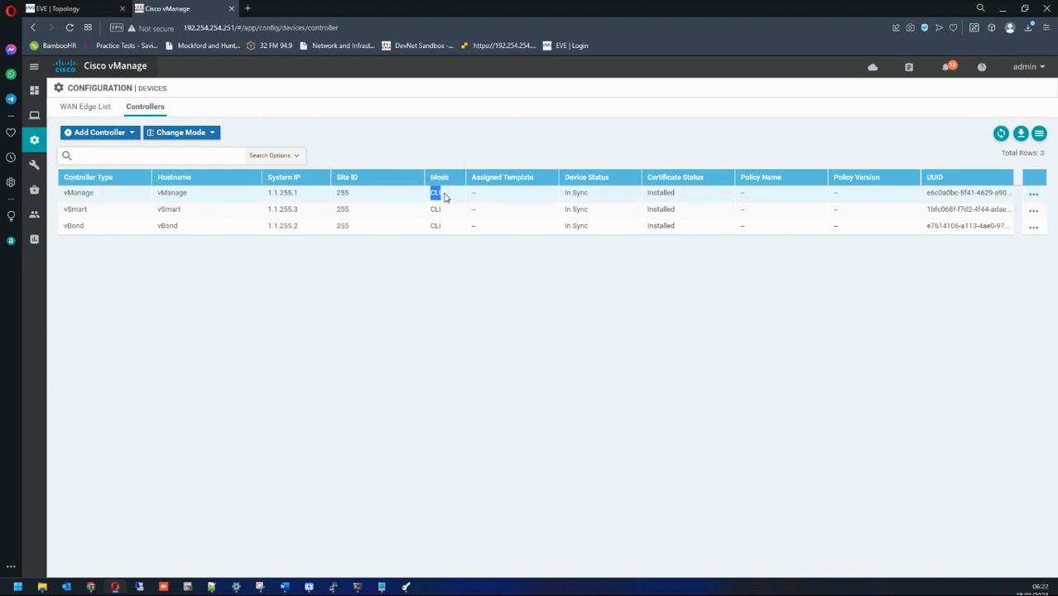
{"action": "double_click", "coordinate": [445, 197]}
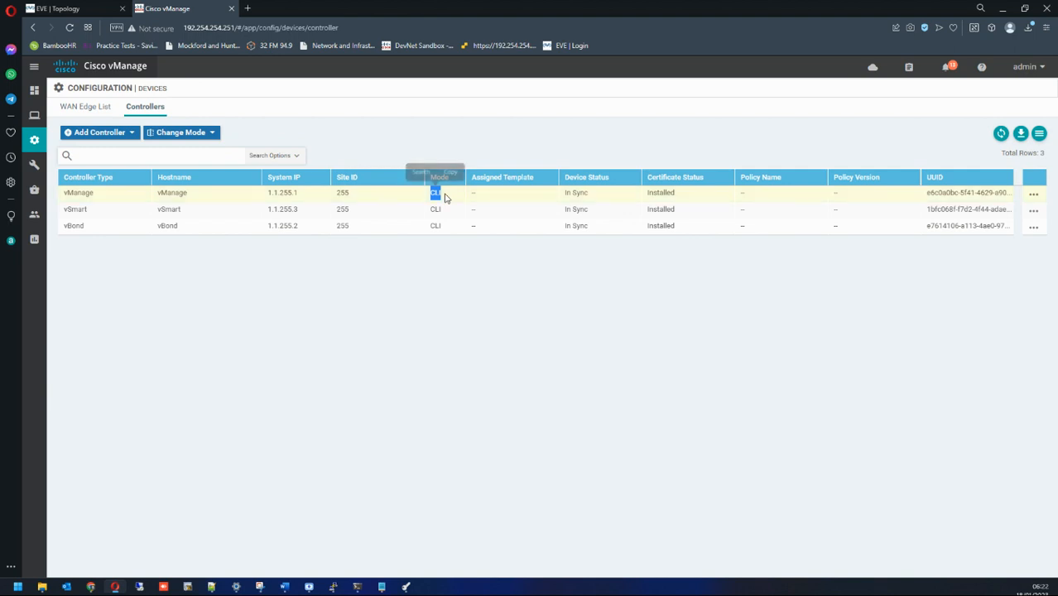
{"action": "mouse_move", "coordinate": [430, 193]}
{"action": "left_mouse_down"}
{"action": "mouse_move", "coordinate": [443, 196]}
{"action": "mouse_move", "coordinate": [453, 226]}
{"action": "mouse_move", "coordinate": [428, 195]}
{"action": "left_mouse_up"}
{"action": "left_click", "coordinate": [453, 226]}
Step: Check vManage's In Sync status and UUID, then view the empty WAN Edge List
{"action": "left_click_drag", "start_coordinate": [562, 201], "coordinate": [599, 200]}
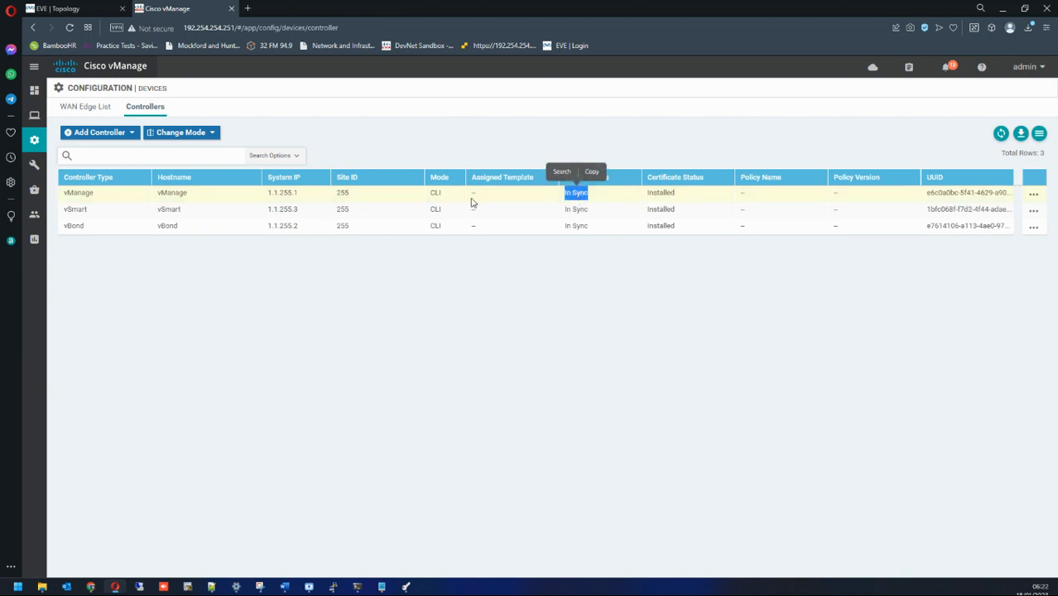
{"action": "left_click_drag", "start_coordinate": [922, 193], "coordinate": [1013, 193]}
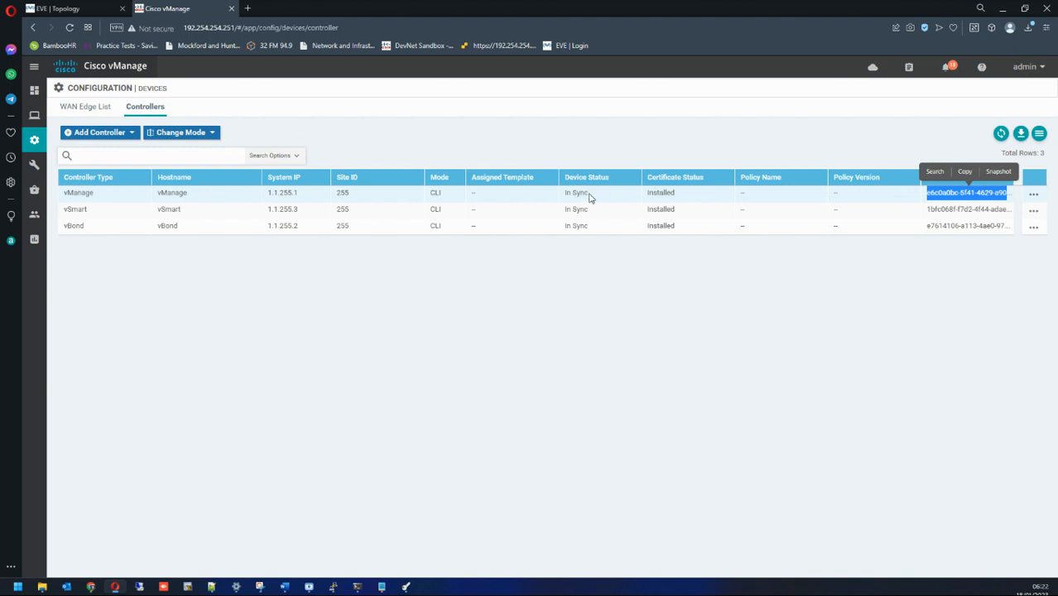
{"action": "left_click", "coordinate": [76, 107]}
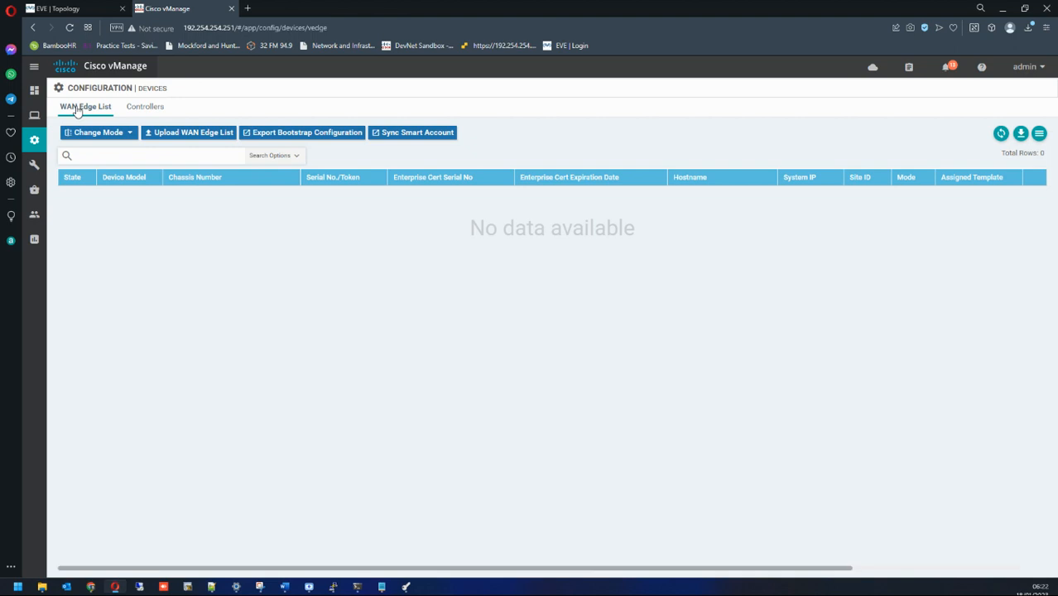
Step: Open Monitor > Network and review reachability and Up Since for vManage, vSmart and vBond
{"action": "mouse_move", "coordinate": [34, 115]}
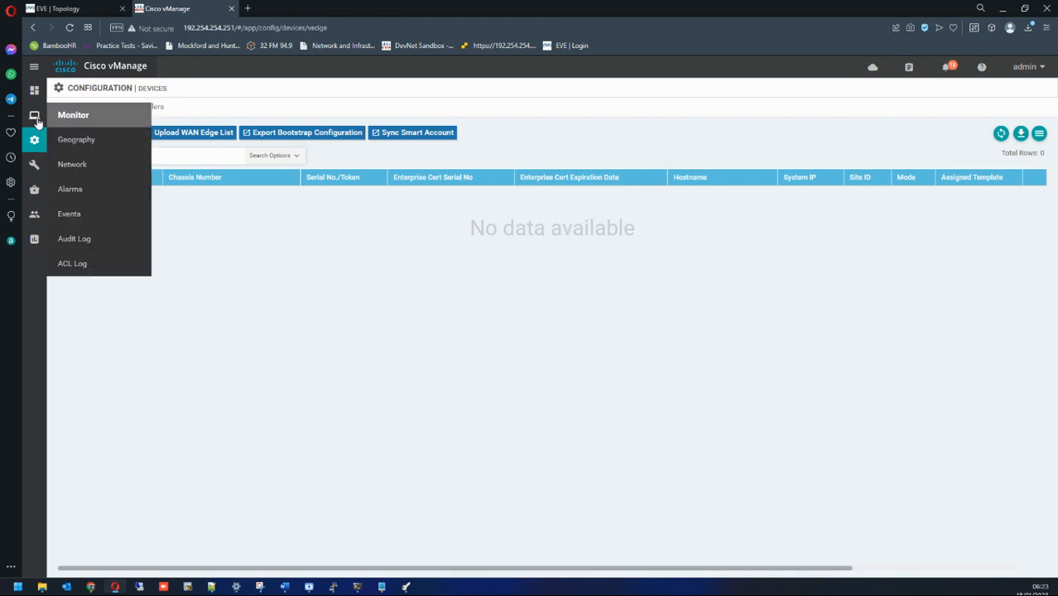
{"action": "left_click", "coordinate": [75, 163]}
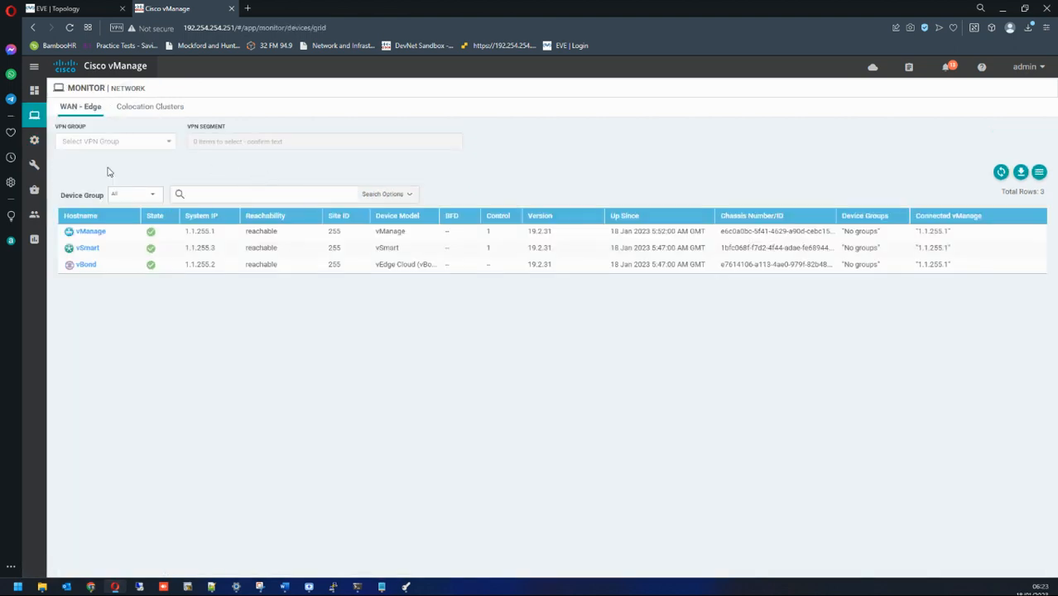
{"action": "mouse_move", "coordinate": [34, 115]}
{"action": "left_click_drag", "start_coordinate": [448, 220], "coordinate": [462, 226]}
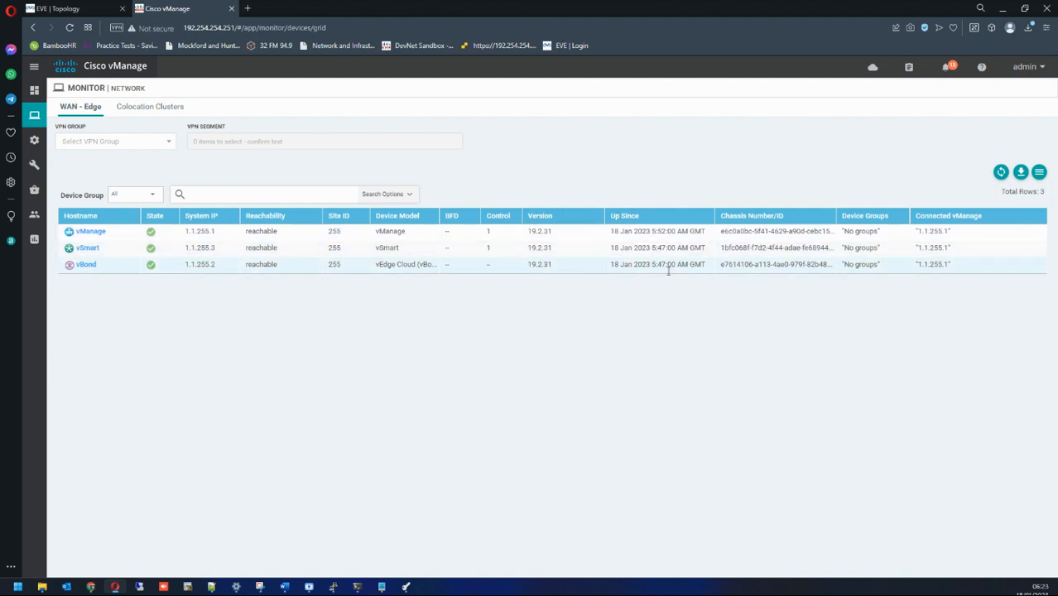
{"action": "left_click_drag", "start_coordinate": [612, 231], "coordinate": [956, 235]}
{"action": "left_click", "coordinate": [956, 236]}
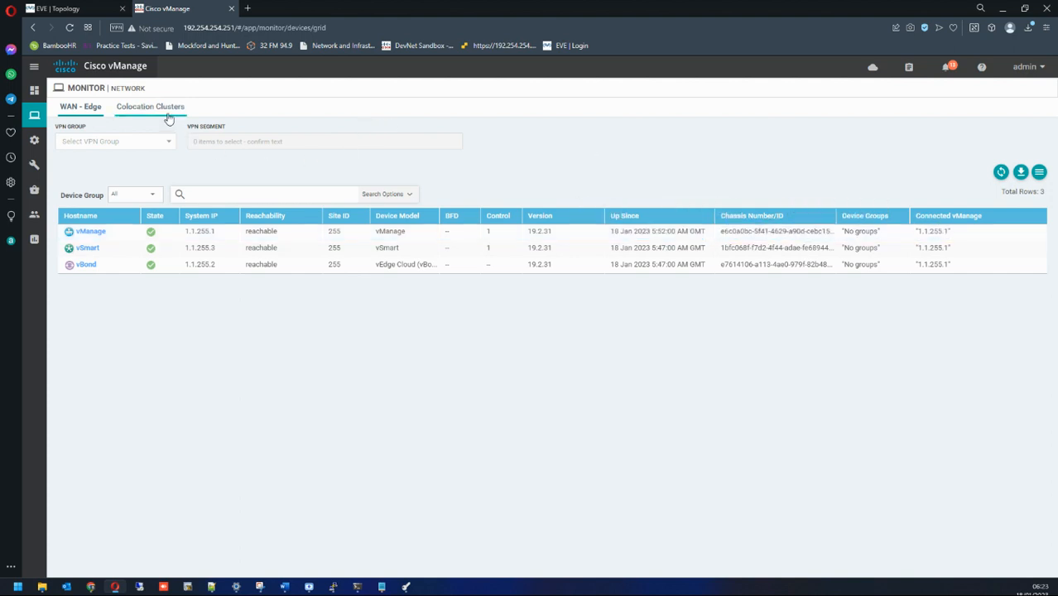
{"action": "mouse_move", "coordinate": [38, 94]}
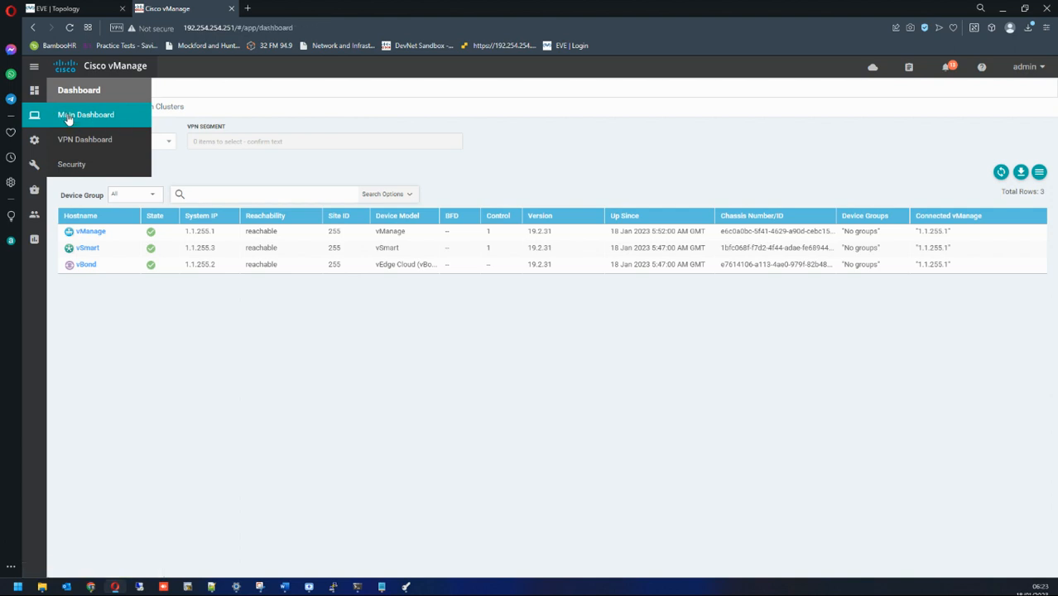
Step: Open the Main Dashboard and verify one vSmart, one vBond, one vManage and WAN Edge 0
{"action": "left_click", "coordinate": [68, 117]}
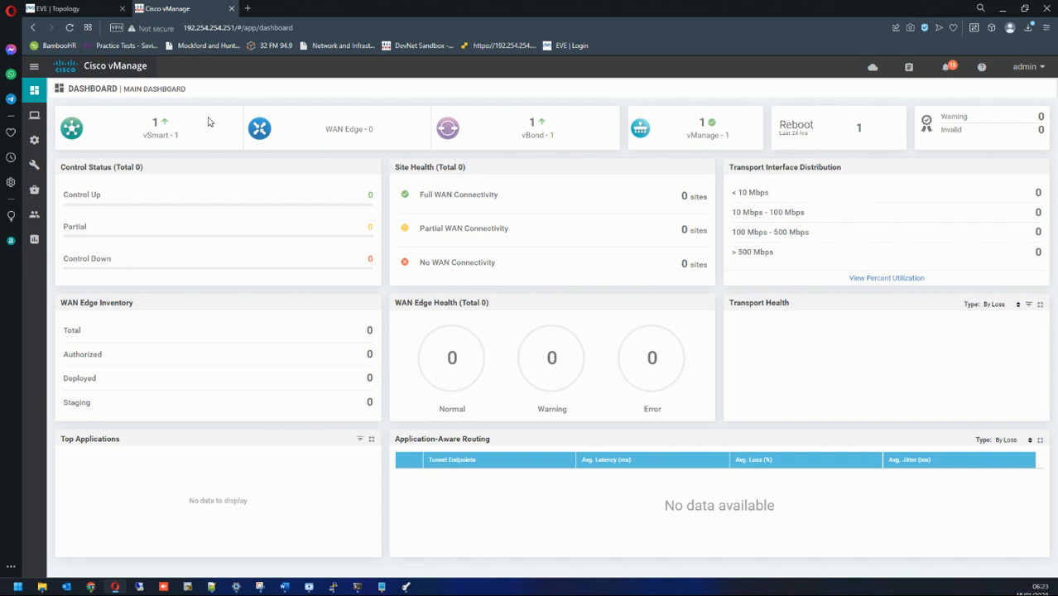
{"action": "left_click_drag", "start_coordinate": [144, 134], "coordinate": [187, 135]}
{"action": "left_click_drag", "start_coordinate": [518, 133], "coordinate": [546, 128]}
{"action": "left_click_drag", "start_coordinate": [152, 121], "coordinate": [186, 124]}
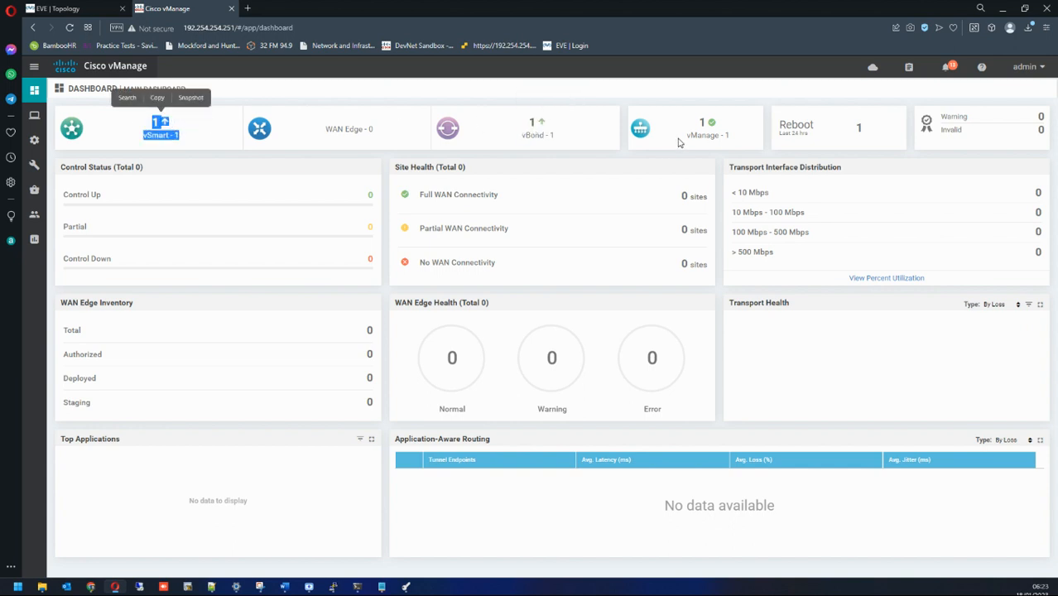
{"action": "left_click_drag", "start_coordinate": [702, 126], "coordinate": [709, 130]}
{"action": "left_click", "coordinate": [697, 100]}
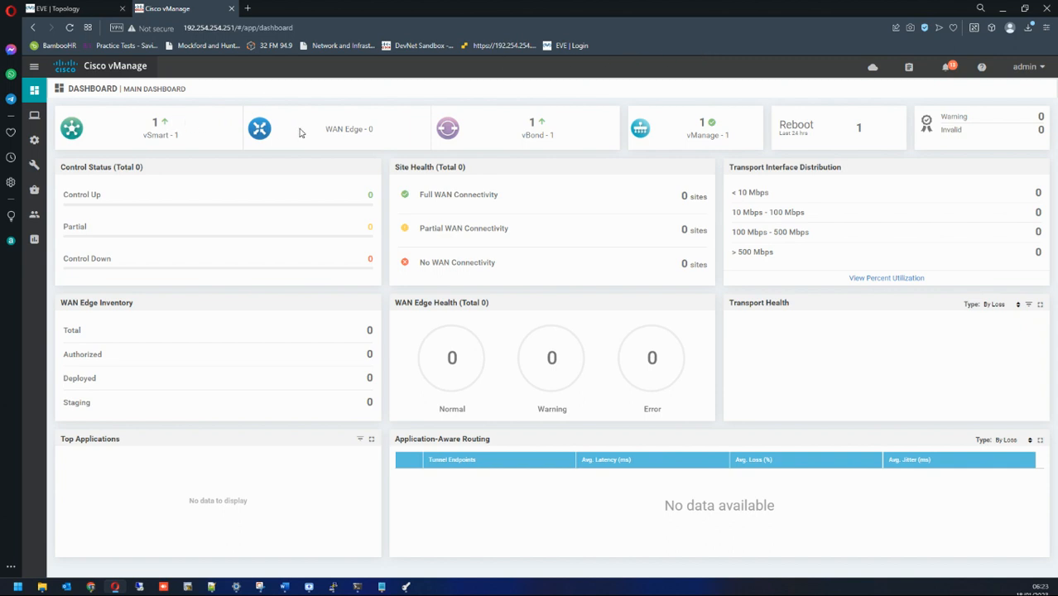
{"action": "left_click_drag", "start_coordinate": [323, 129], "coordinate": [381, 132]}
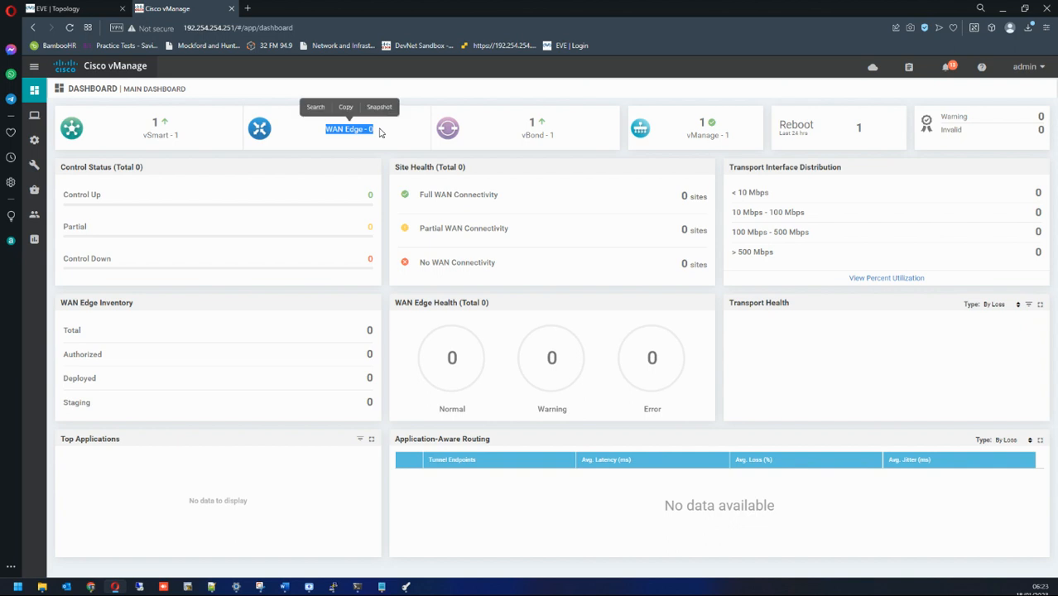
{"action": "left_click", "coordinate": [380, 132]}
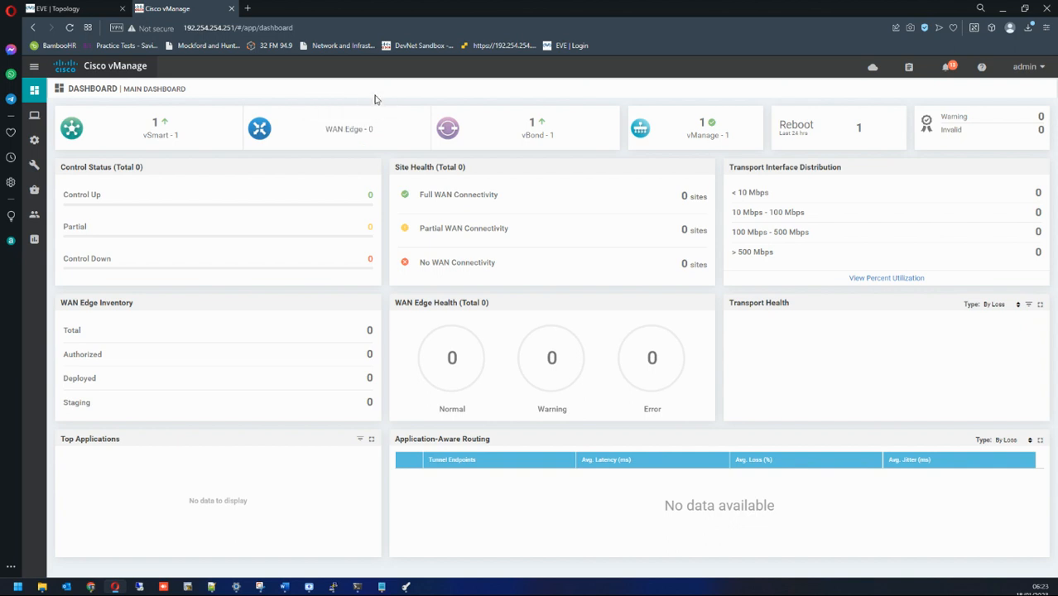